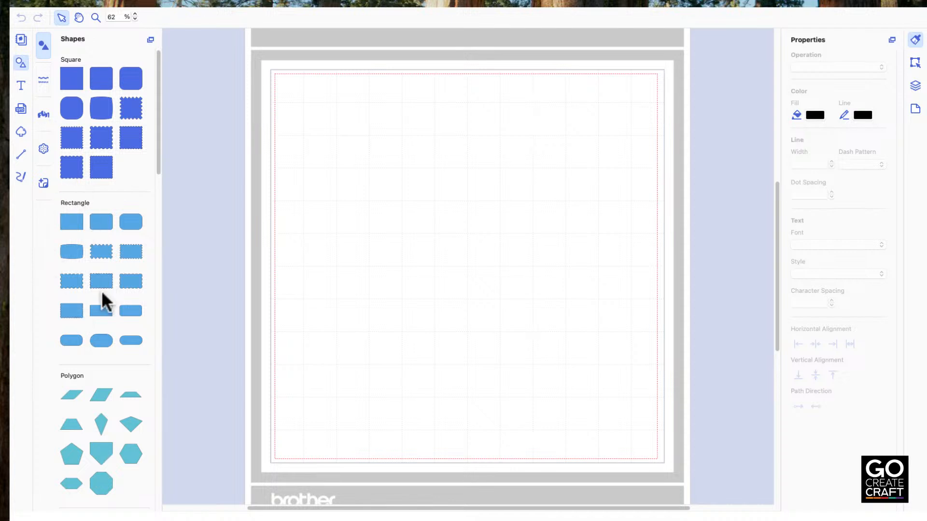
# Look through the square, rectangle, polygon, triangle and circle categories of the basic shapes library
pyautogui.scroll(-1, 103, 369)
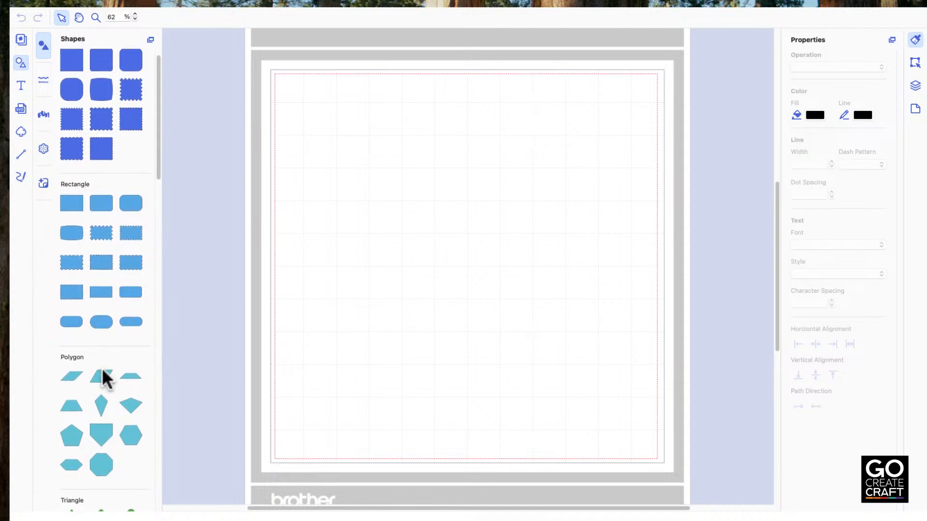
pyautogui.scroll(-1, 98, 374)
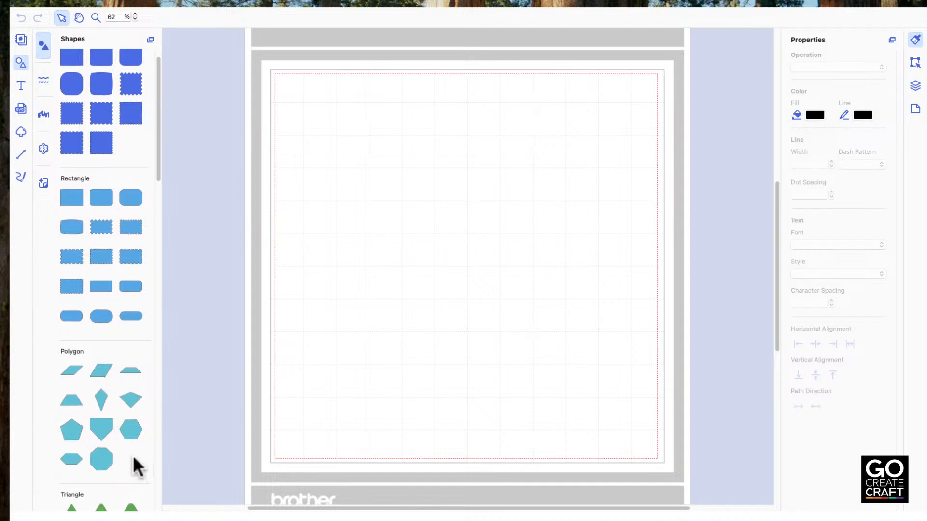
pyautogui.scroll(-1, 136, 465)
pyautogui.scroll(-1, 130, 463)
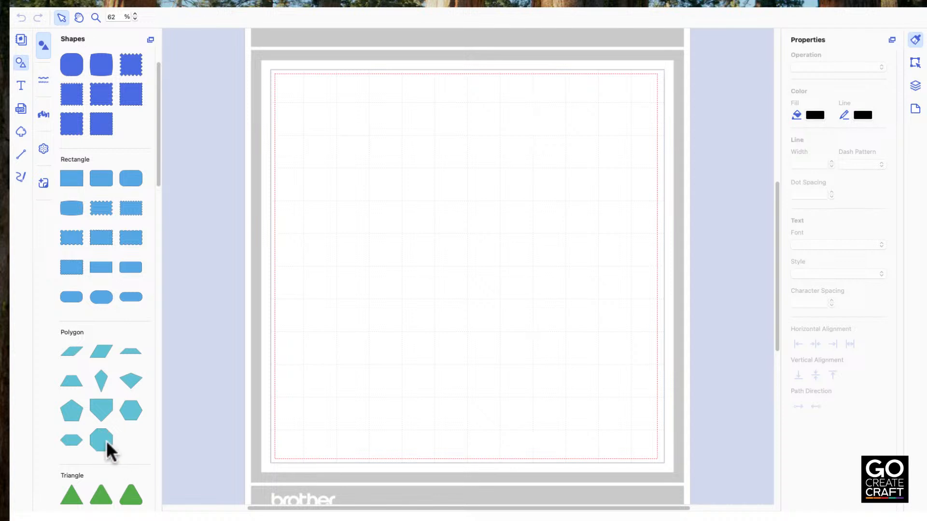
pyautogui.scroll(-3, 108, 442)
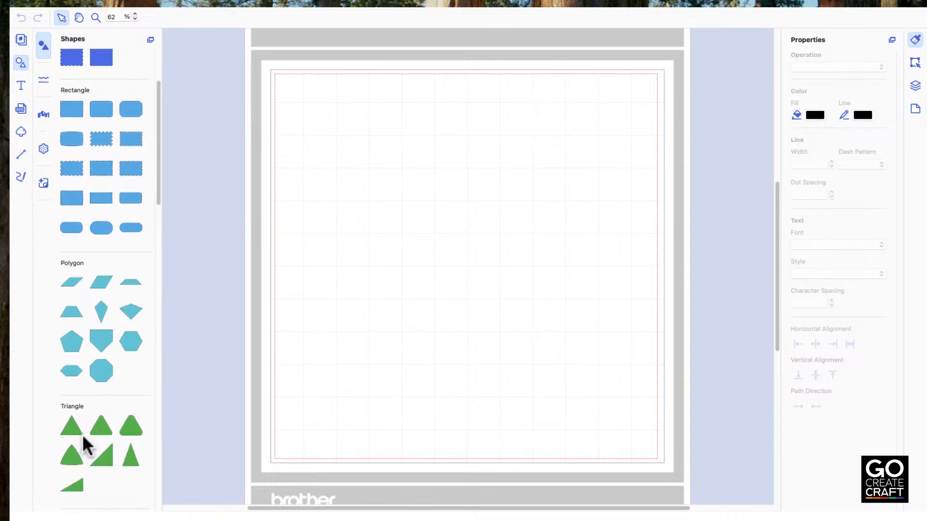
pyautogui.scroll(-7, 123, 451)
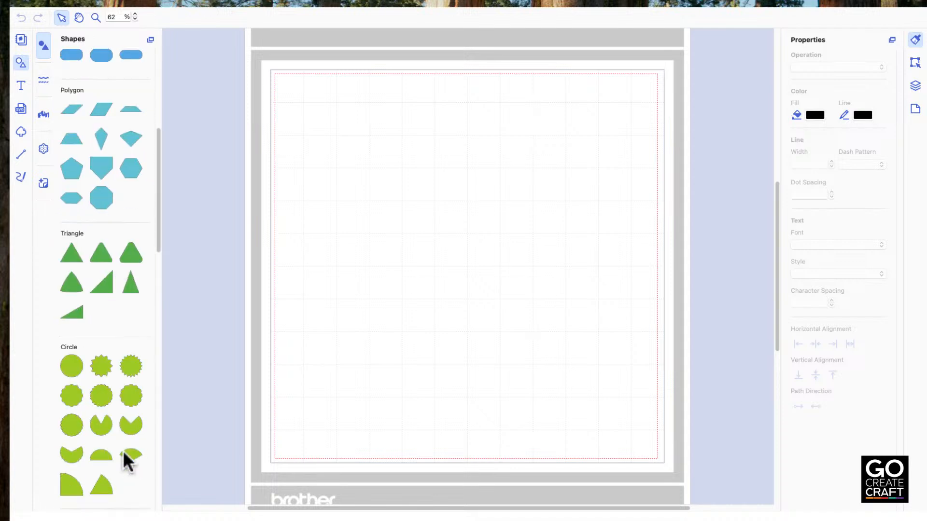
pyautogui.scroll(-1, 122, 450)
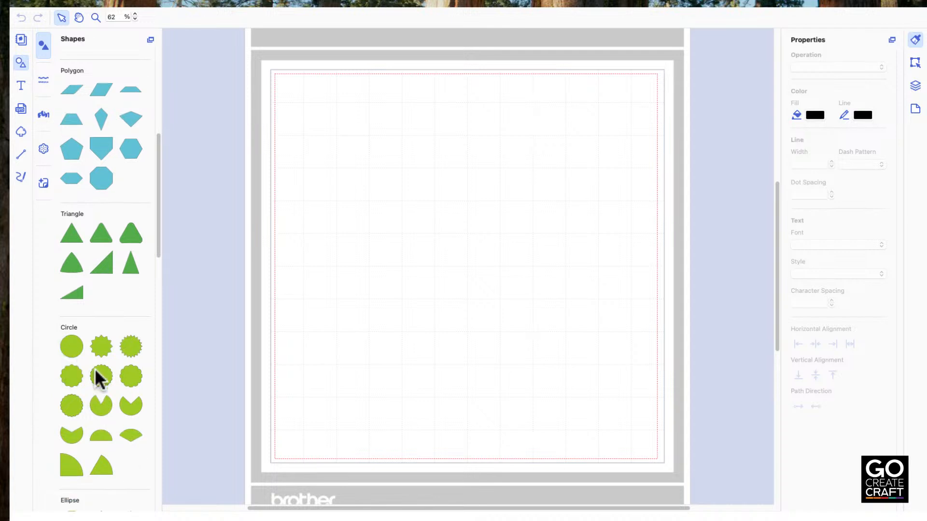
pyautogui.scroll(5, 95, 390)
pyautogui.scroll(3, 95, 386)
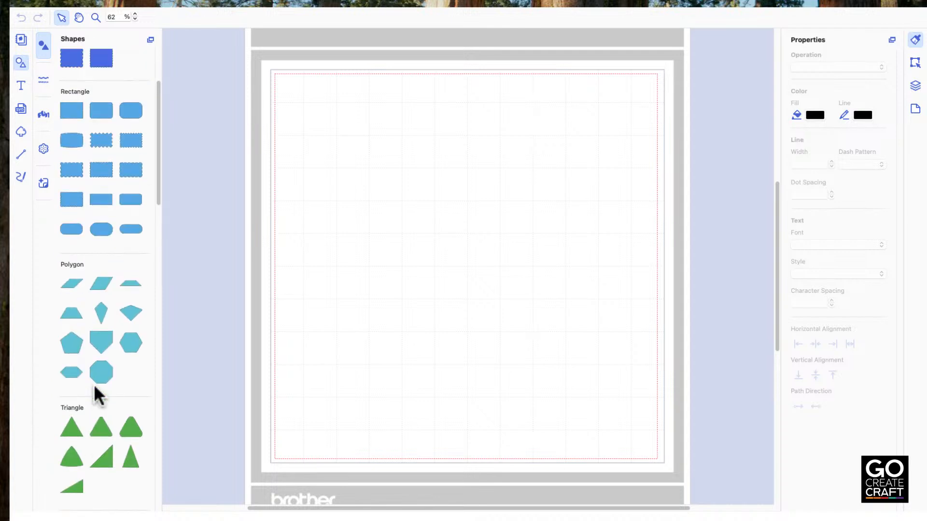
pyautogui.scroll(3, 96, 384)
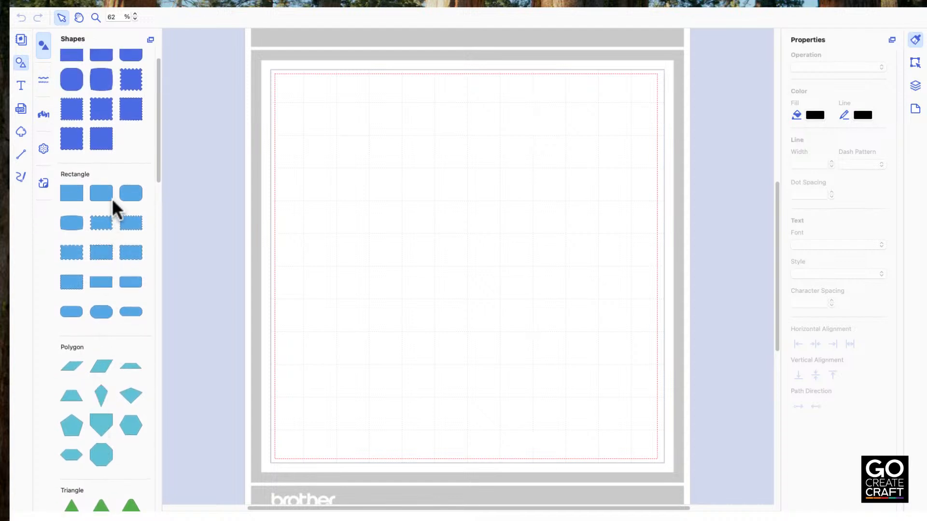
# Add the plain square-cornered rectangle to the mat, move it slightly inward from the mat's corner, and deselect it
pyautogui.click(73, 193)
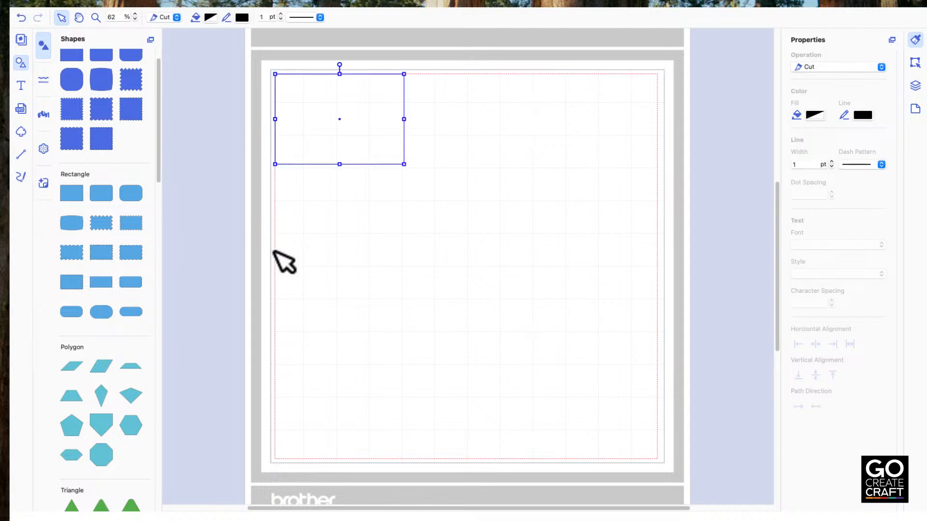
pyautogui.moveTo(363, 155); pyautogui.dragTo(391, 174)
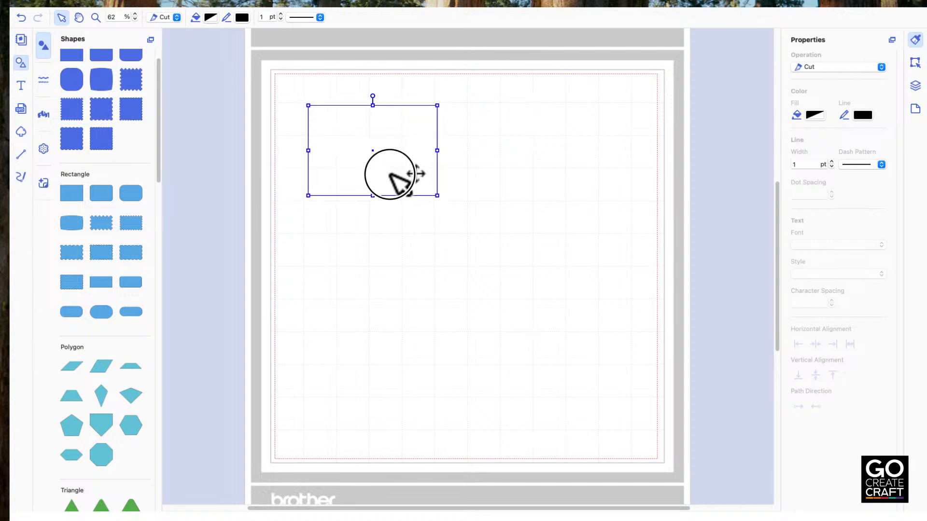
pyautogui.click(341, 275)
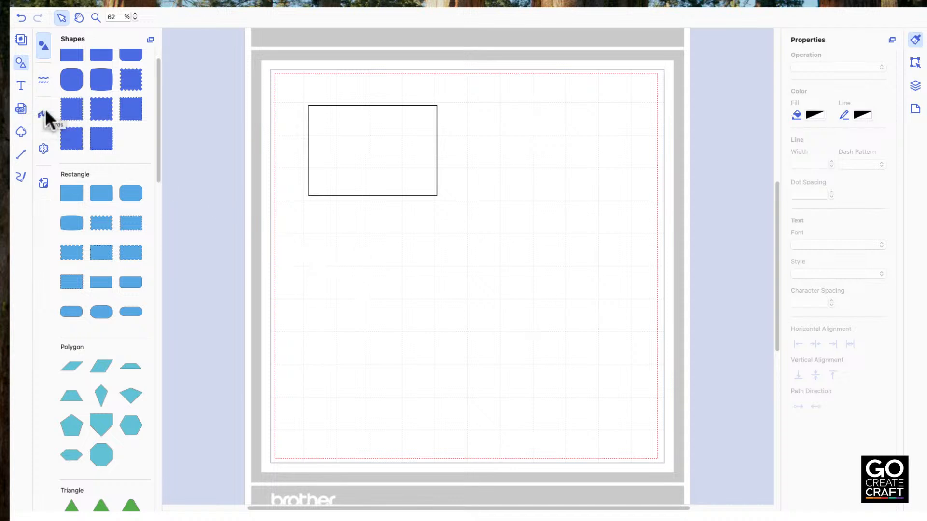
# Add the text "hfdjsklashfa" on the mat below the rectangle
pyautogui.click(21, 85)
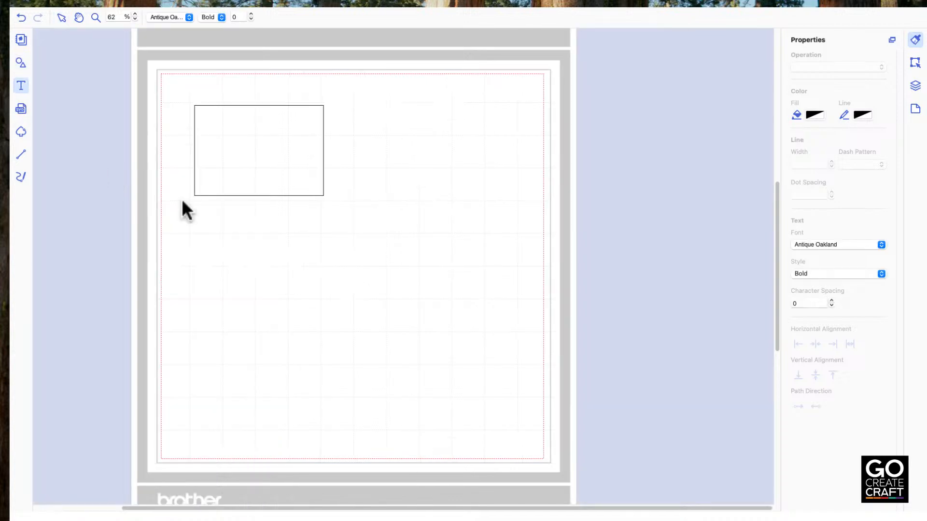
pyautogui.click(223, 244)
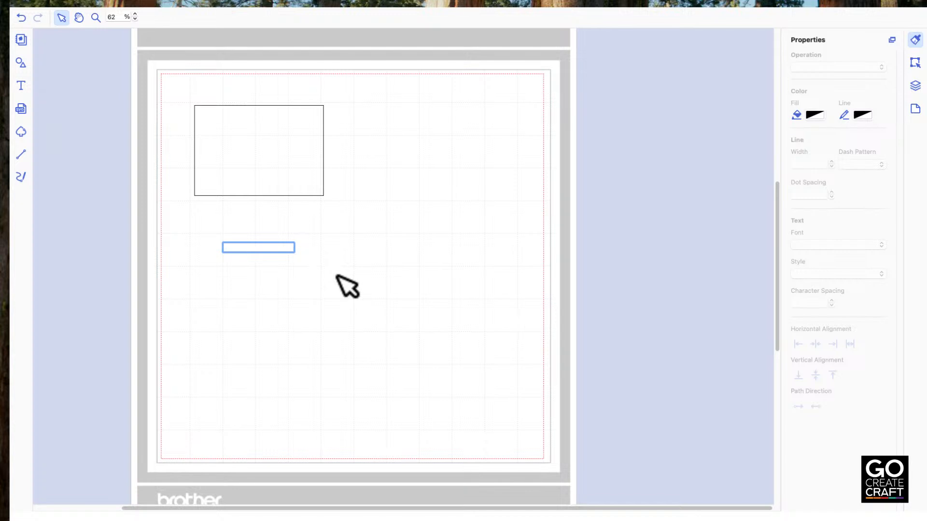
pyautogui.write('hfdjsklashfa')
pyautogui.click(336, 275)
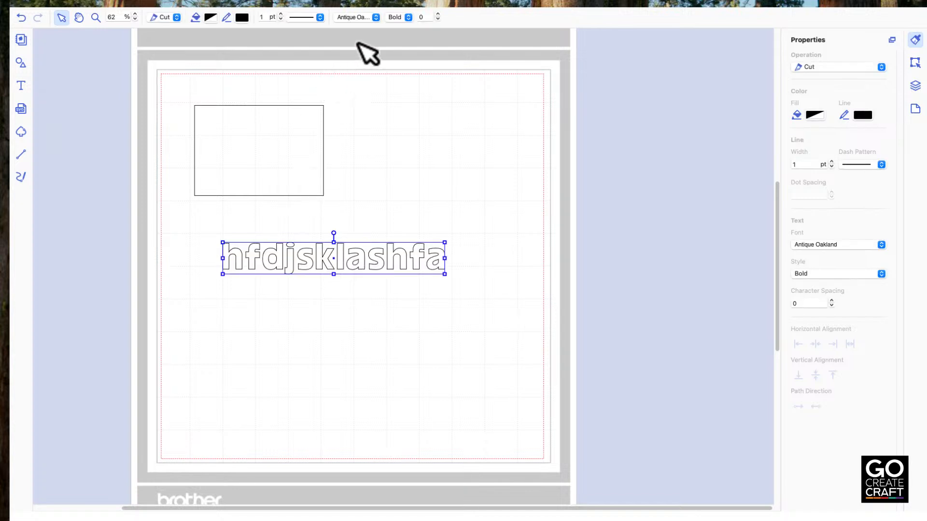
# Change the font of the "hfdjsklashfa" text to Wingdings
pyautogui.click(377, 17)
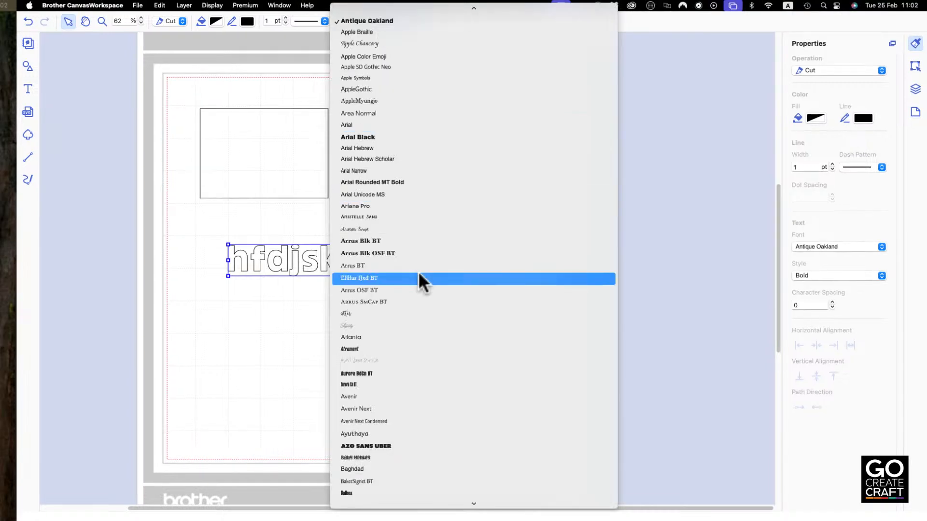
pyautogui.scroll(-5, 419, 309)
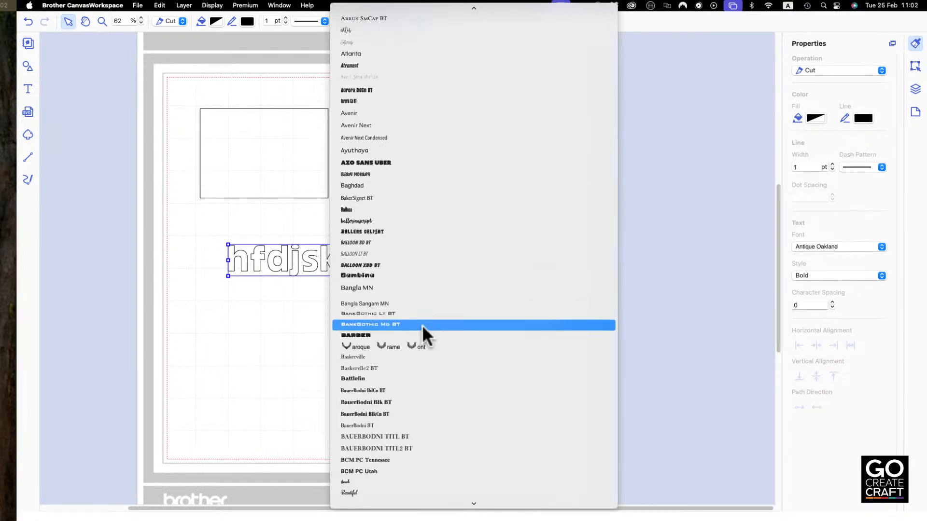
pyautogui.scroll(-15, 422, 325)
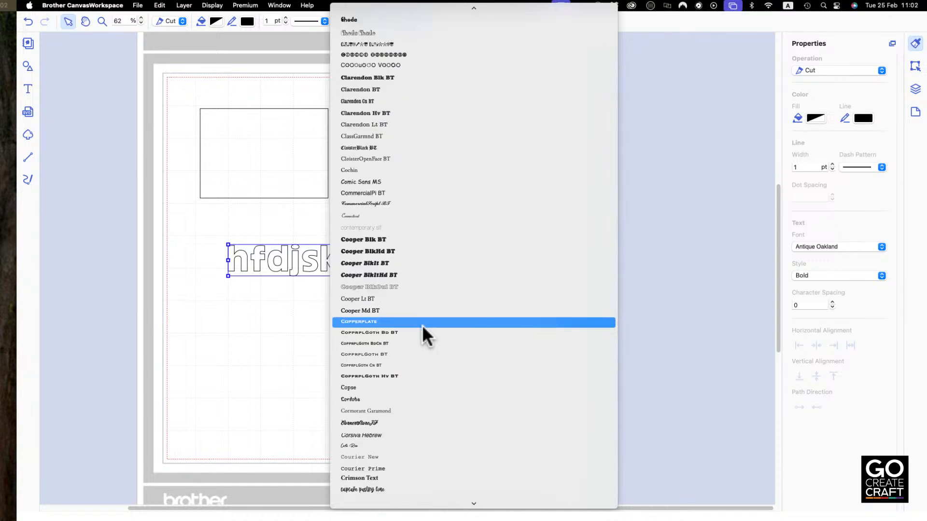
pyautogui.scroll(-15, 422, 326)
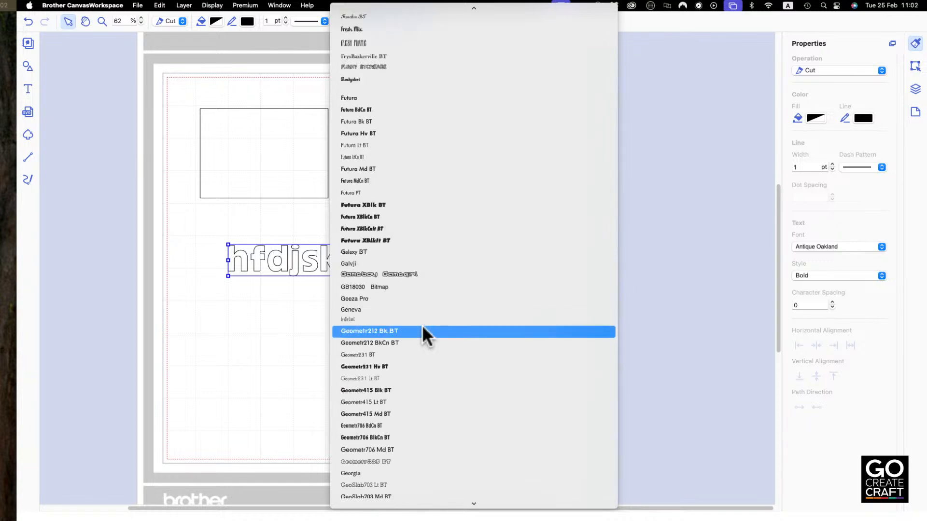
pyautogui.scroll(-15, 422, 330)
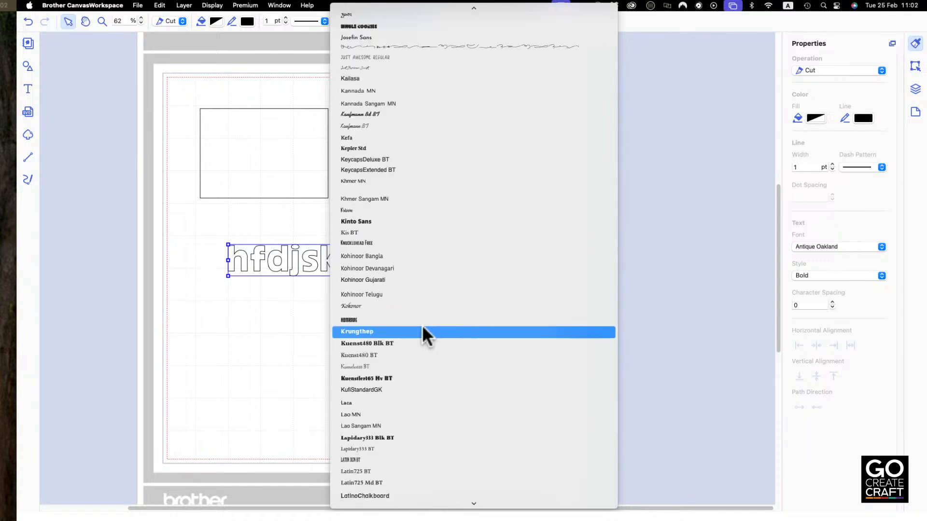
pyautogui.scroll(-15, 423, 325)
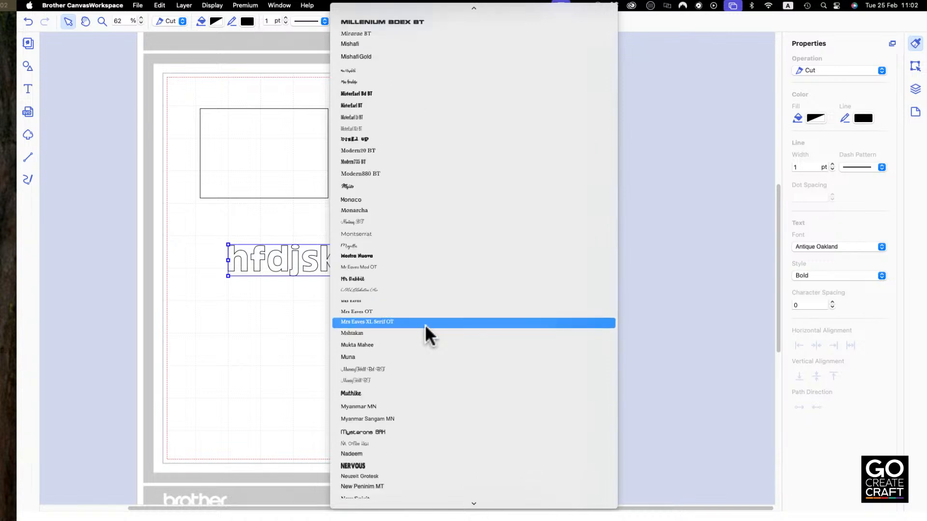
pyautogui.scroll(-15, 425, 331)
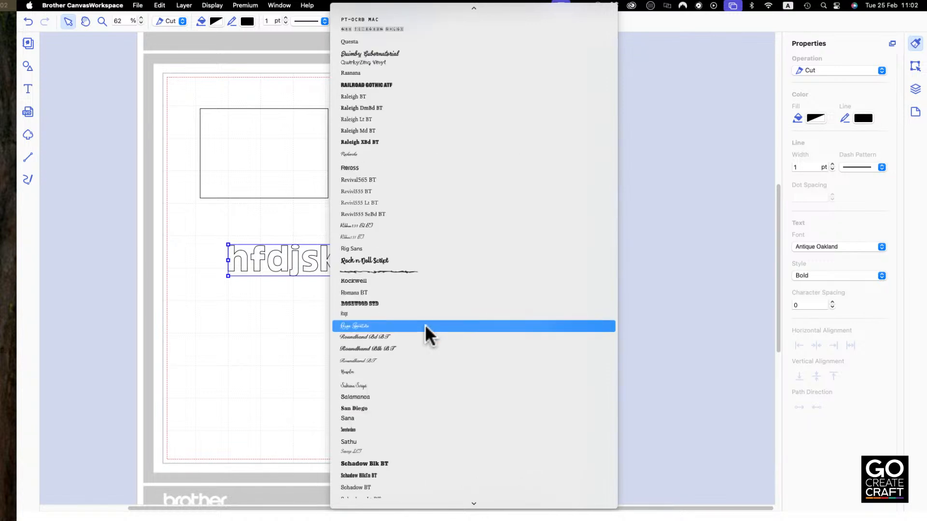
pyautogui.scroll(-5, 426, 333)
pyautogui.scroll(-15, 425, 327)
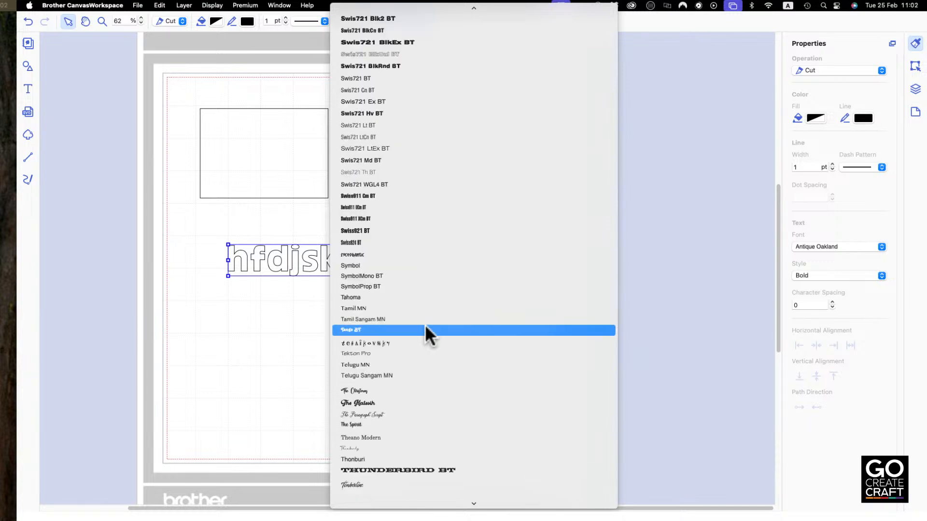
pyautogui.scroll(-15, 425, 327)
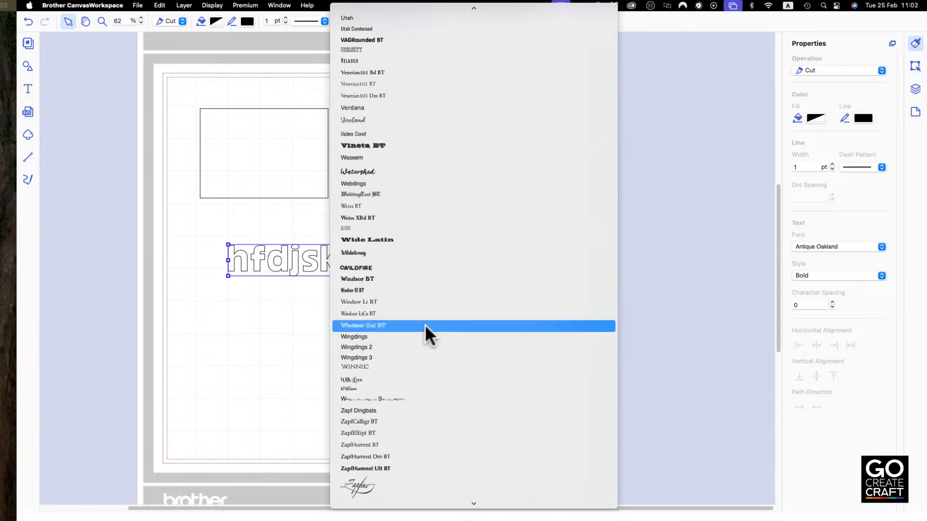
pyautogui.scroll(-5, 425, 324)
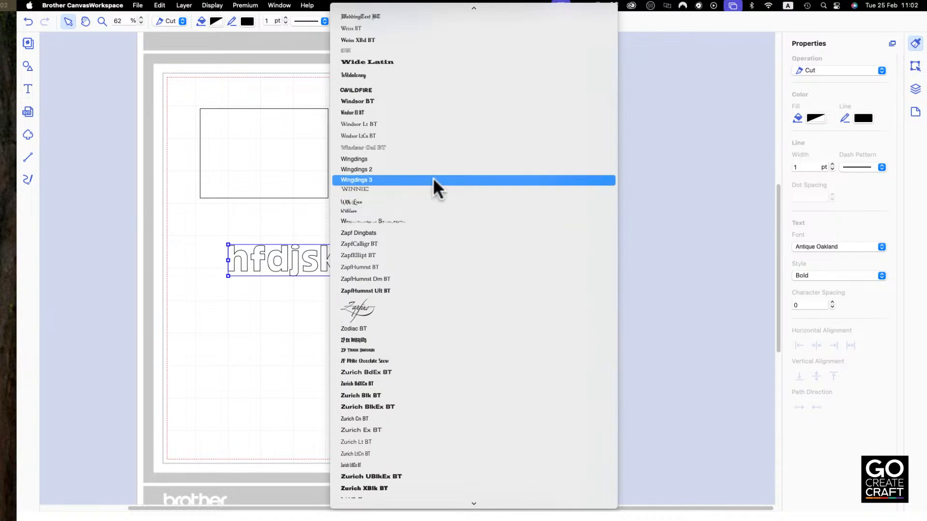
pyautogui.click(424, 157)
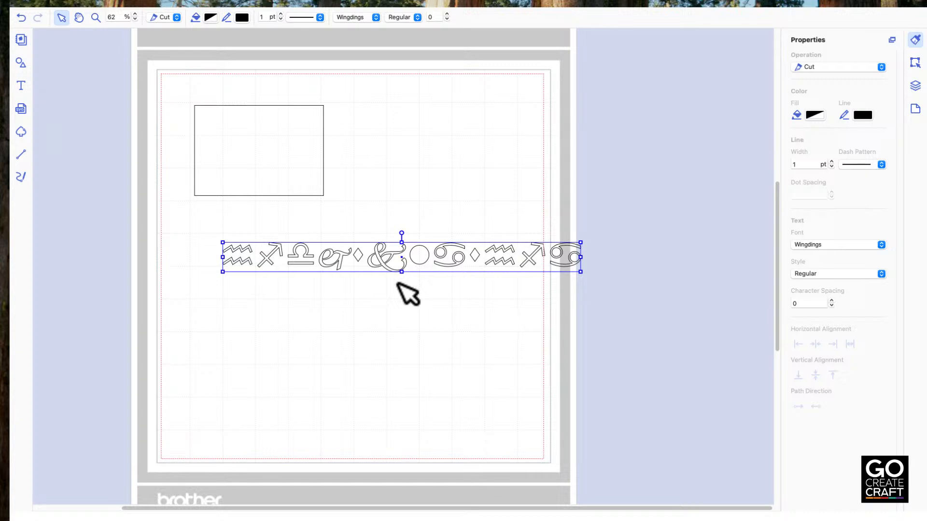
# Edit the Wingdings text and delete the letters in front of "lashfa"
pyautogui.doubleClick(418, 265)
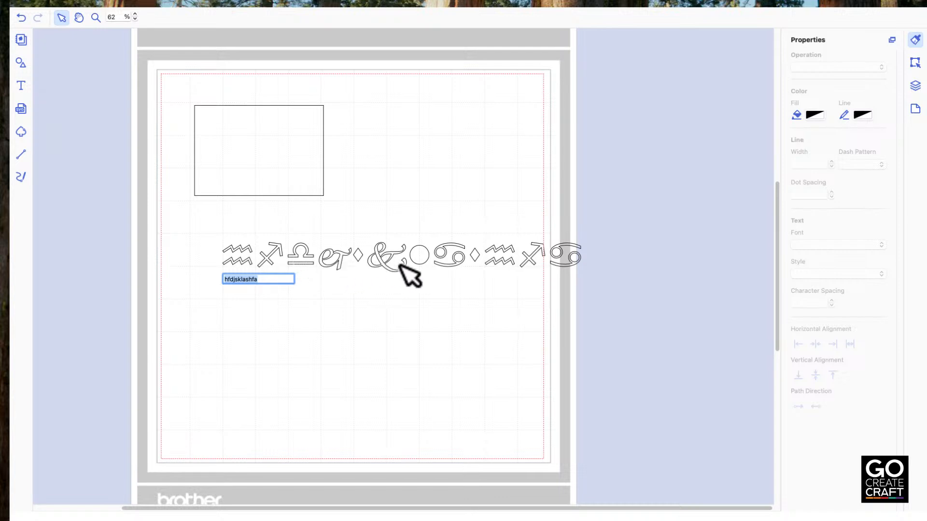
pyautogui.click(237, 279)
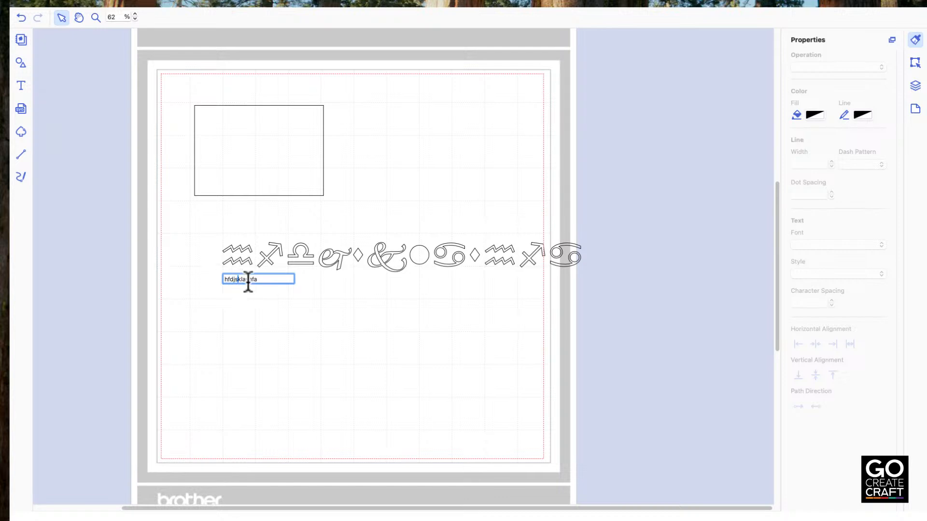
pyautogui.press('BackSpace')
pyautogui.press('BackSpace')
pyautogui.press('BackSpace')
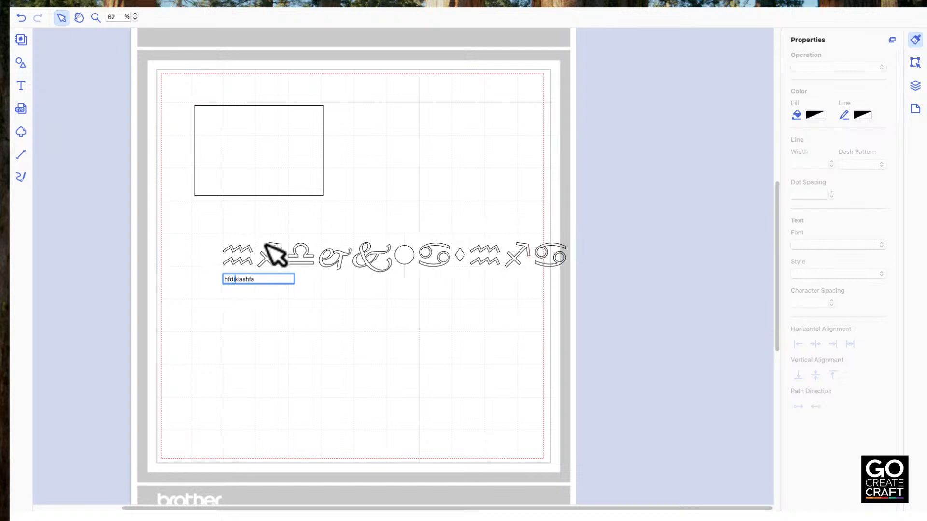
pyautogui.press('BackSpace')
pyautogui.press('BackSpace')
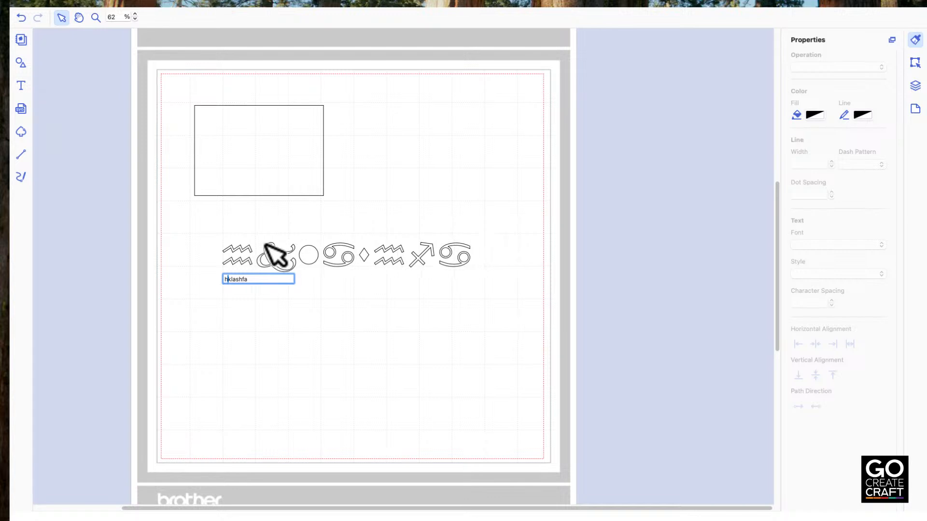
pyautogui.press('Delete')
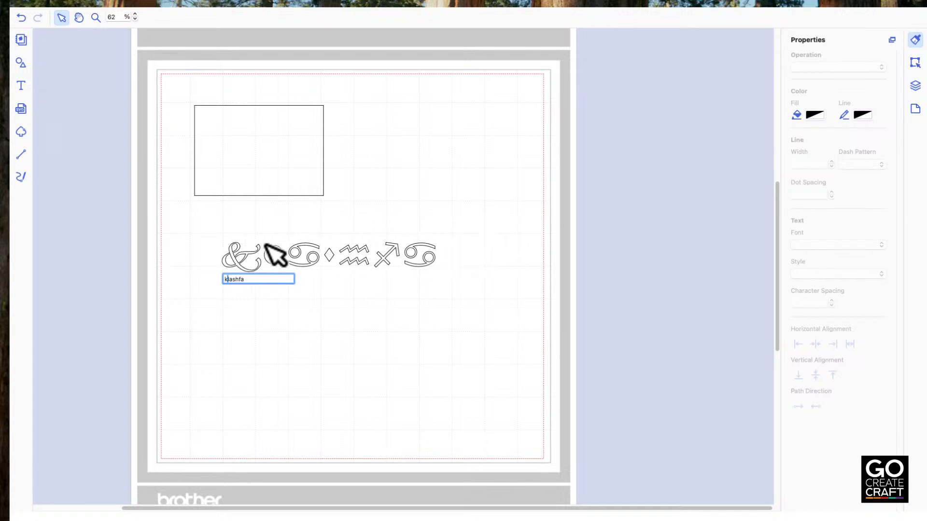
# Replace the remaining letters of the Wingdings text with ten lowercase "l" characters to make a row of circles
pyautogui.press('Right')
pyautogui.press('Right')
pyautogui.press('Right')
pyautogui.press('Right')
pyautogui.press('Right')
pyautogui.press('Right')
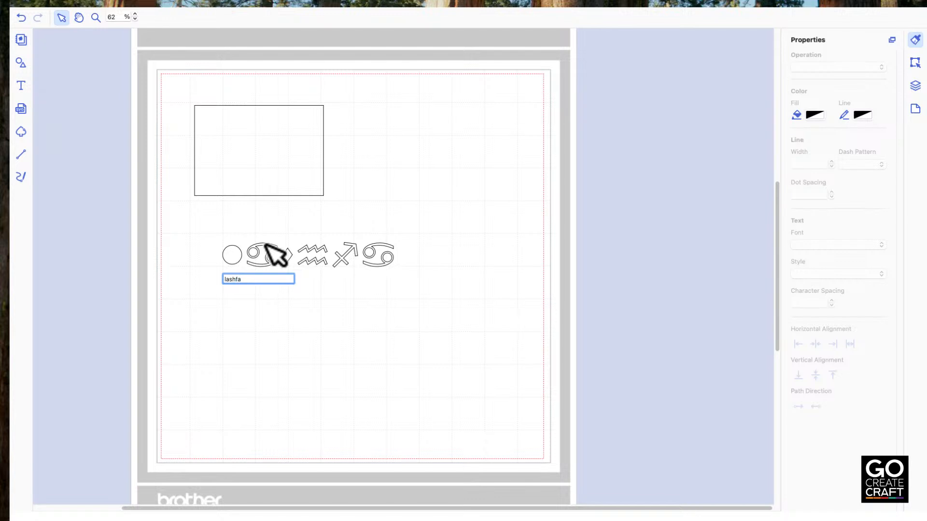
pyautogui.press('BackSpace')
pyautogui.press('BackSpace')
pyautogui.press('BackSpace')
pyautogui.press('BackSpace')
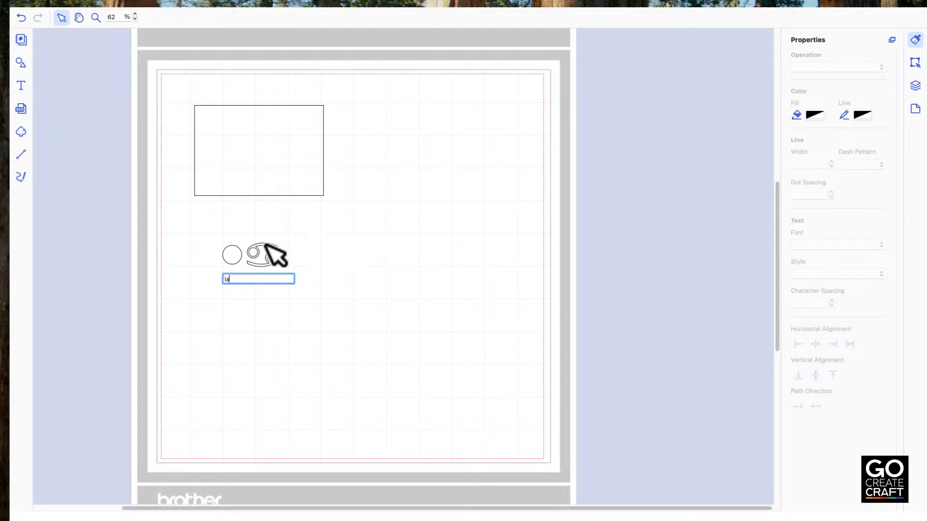
pyautogui.press('BackSpace')
pyautogui.press('BackSpace')
pyautogui.write('llll')
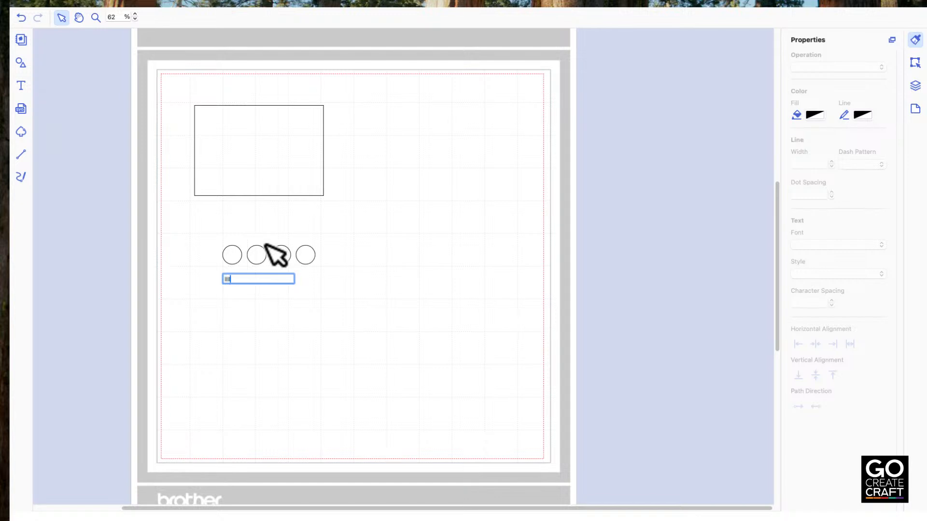
pyautogui.write('lllll')
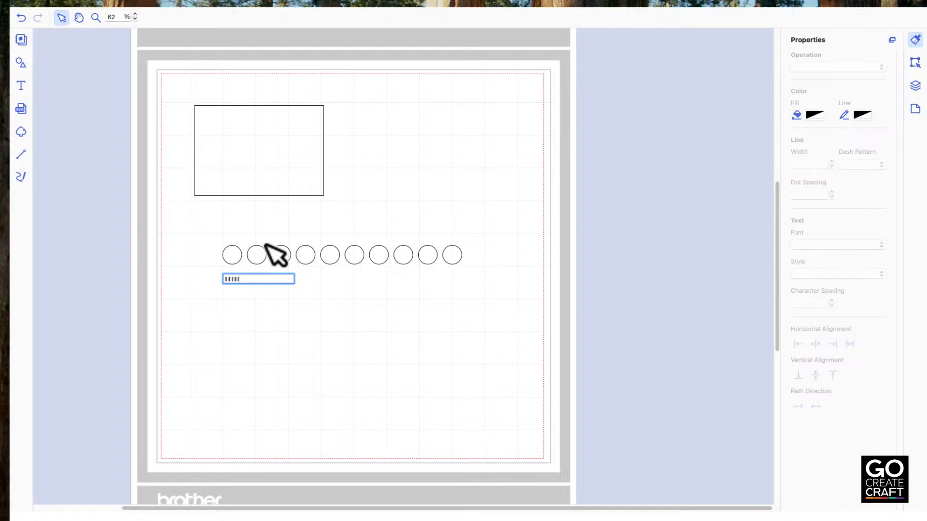
pyautogui.click(266, 244)
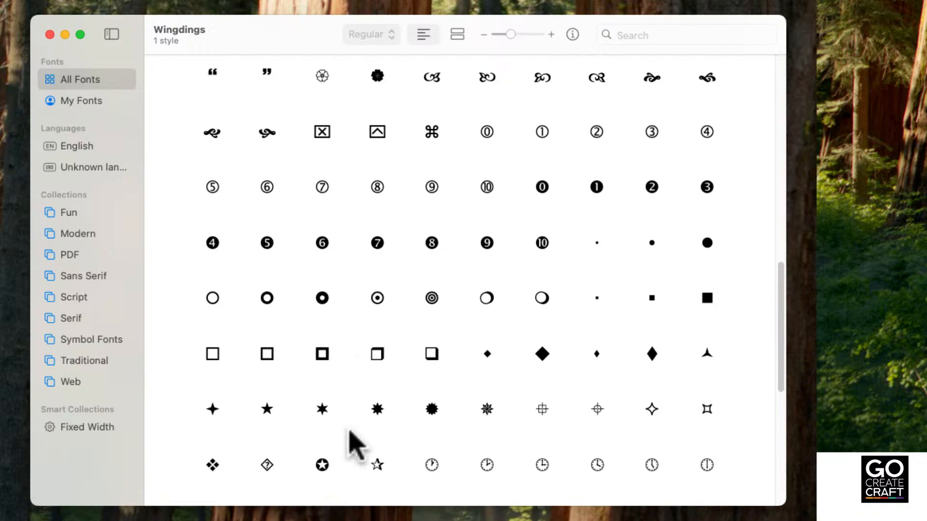
# Browse the Wingdings character repertoire in Font Book to examine which symbols the font offers
pyautogui.scroll(3, 350, 431)
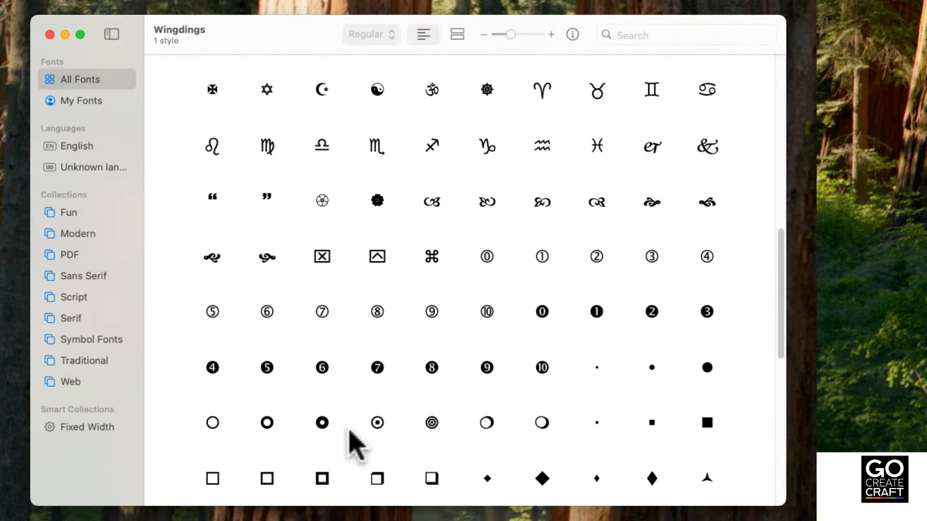
pyautogui.scroll(2, 351, 436)
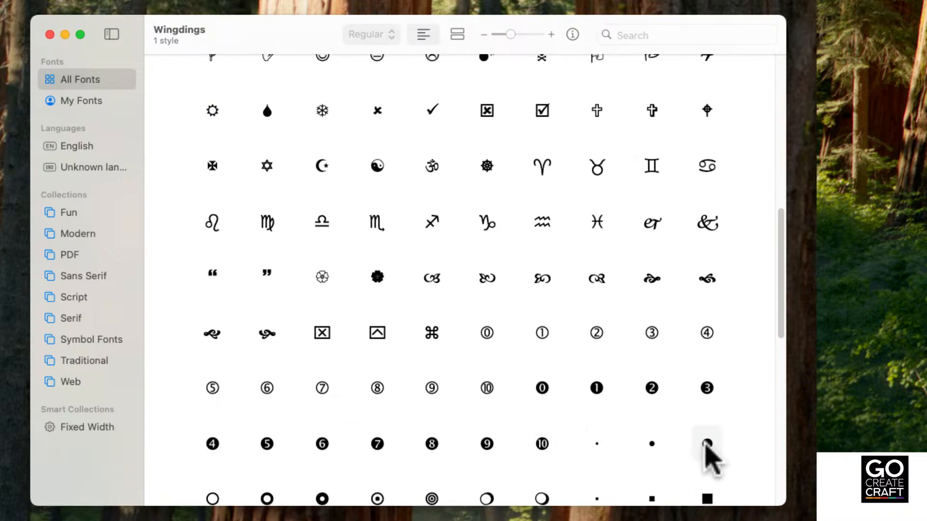
pyautogui.rightClick(705, 445)
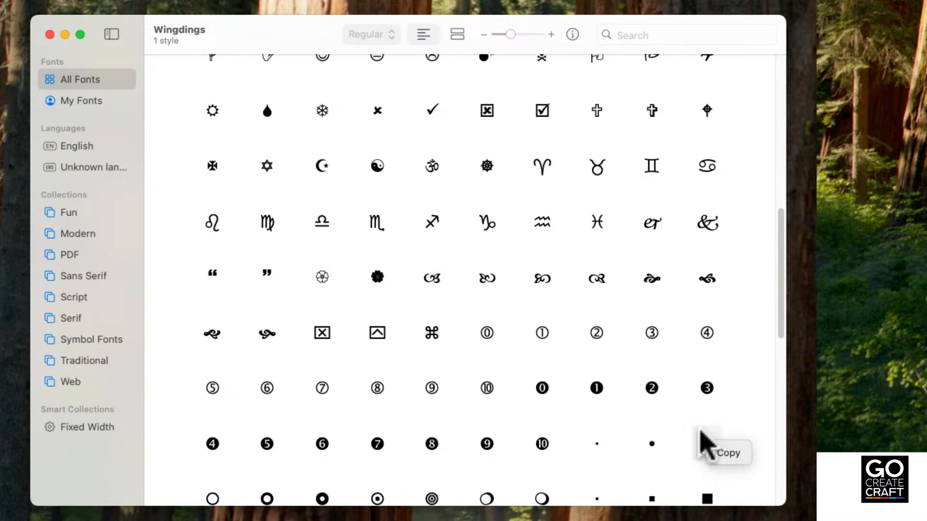
pyautogui.click(442, 412)
pyautogui.scroll(4, 449, 427)
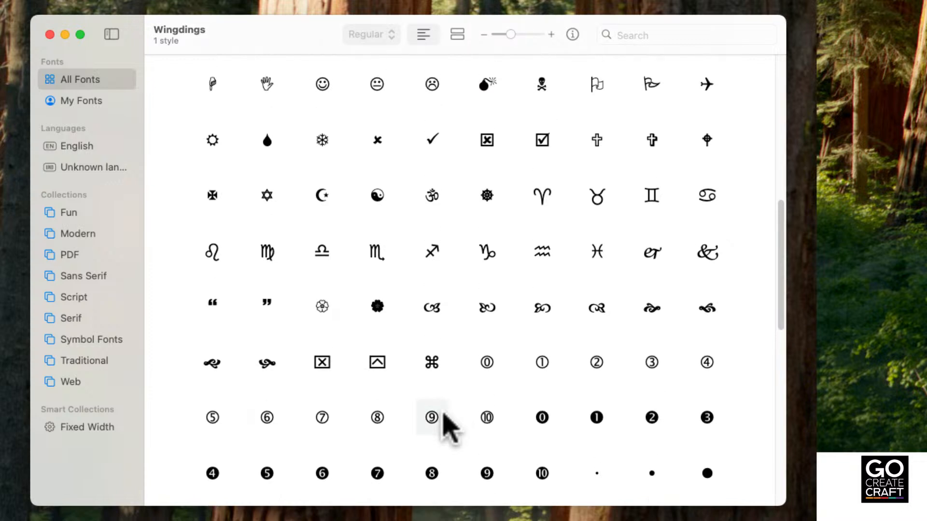
pyautogui.scroll(10, 449, 427)
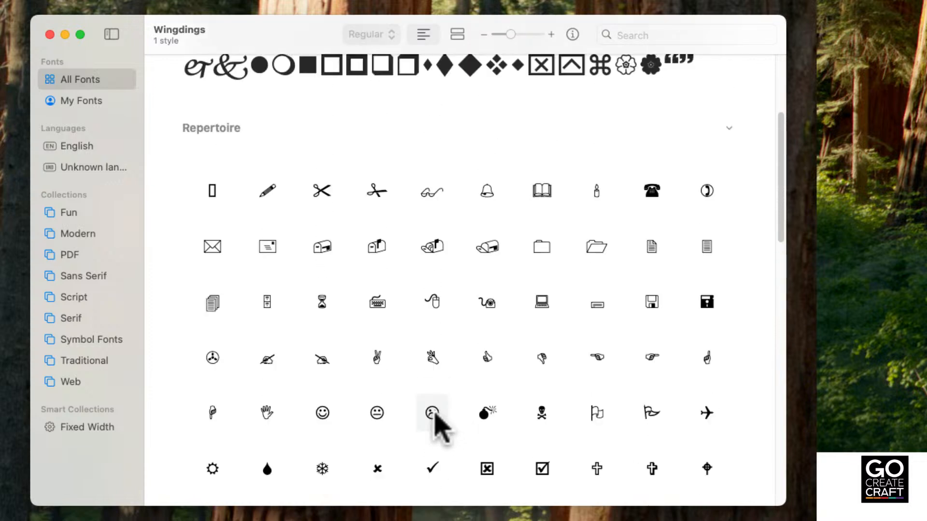
pyautogui.scroll(-10, 441, 420)
pyautogui.scroll(-9, 441, 425)
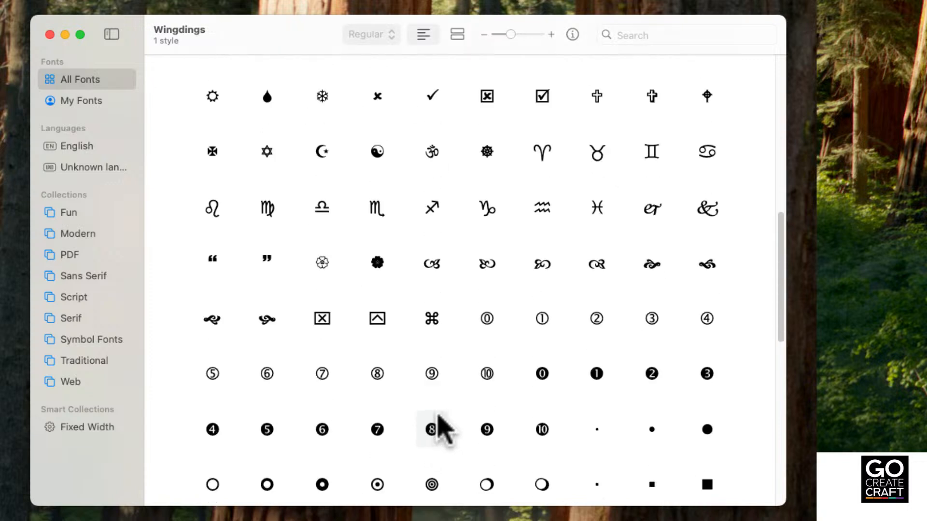
pyautogui.scroll(-1, 438, 410)
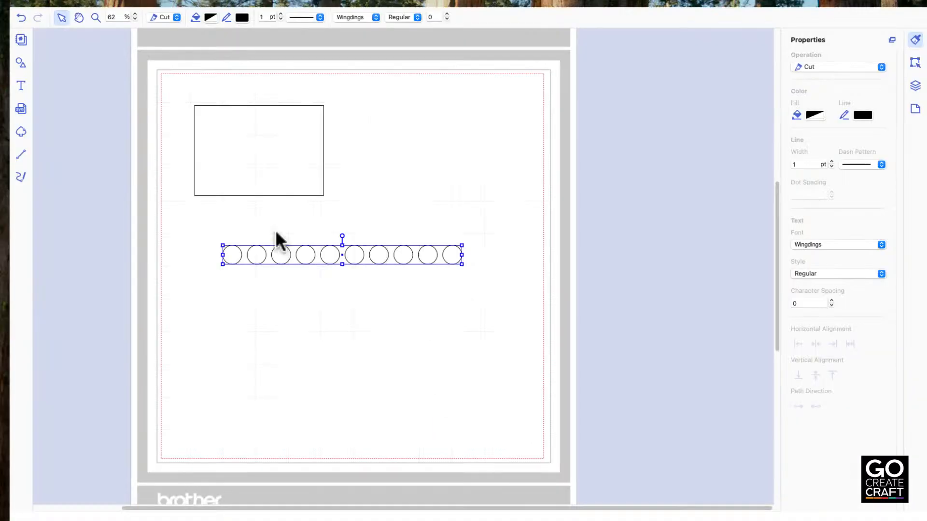
# Try to attach the row of ten Wingdings circles to the rectangle as its text path
pyautogui.doubleClick(350, 258)
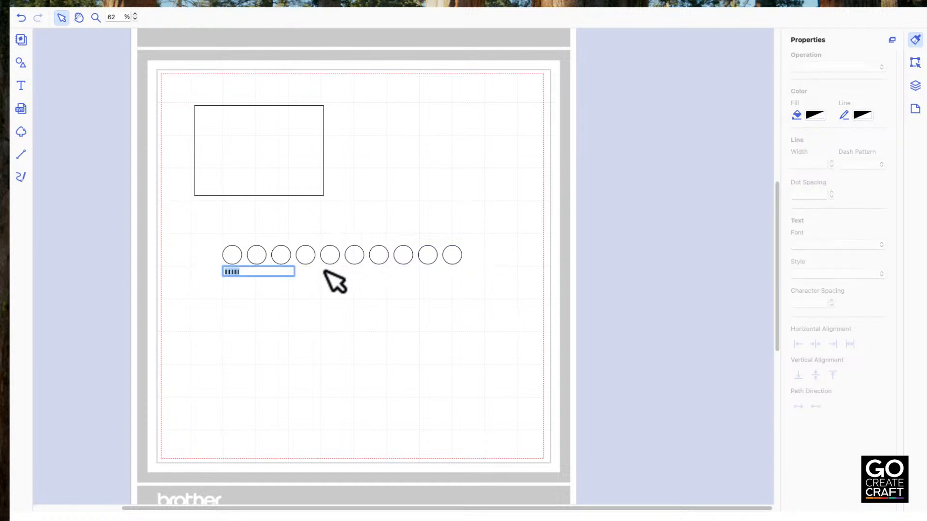
pyautogui.click(343, 295)
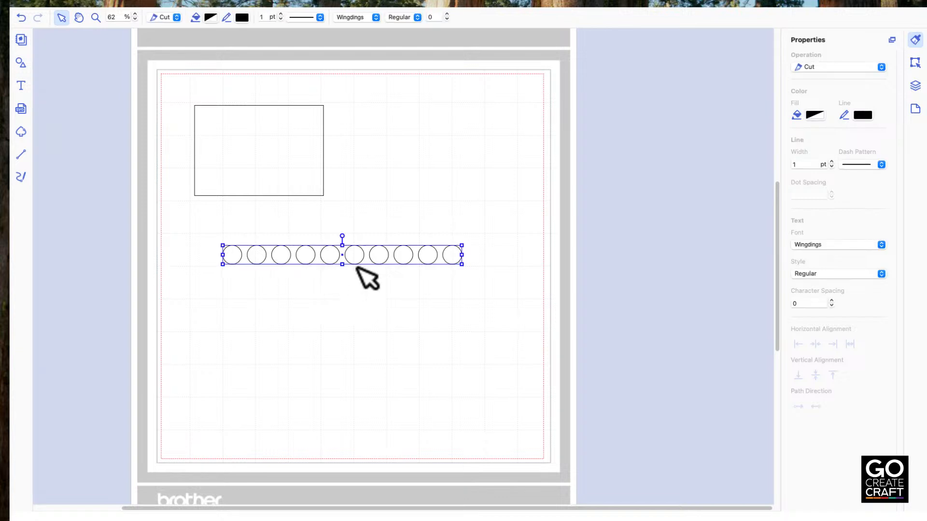
pyautogui.keyDown('shift'); pyautogui.click(316, 182); pyautogui.keyUp('shift')
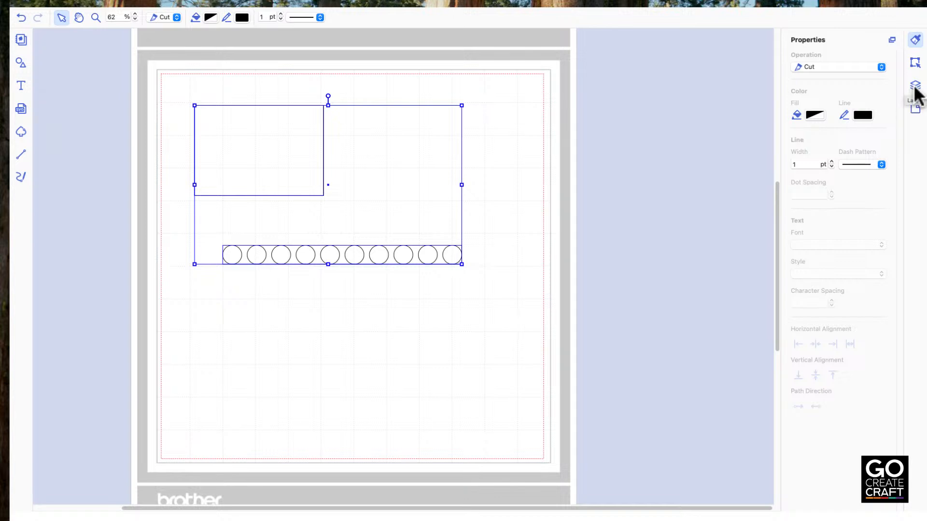
pyautogui.click(915, 65)
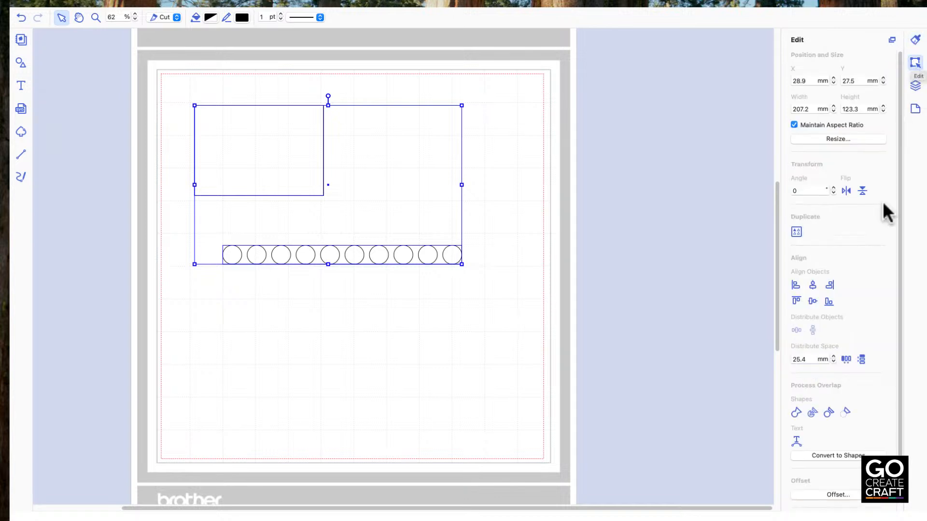
pyautogui.click(797, 439)
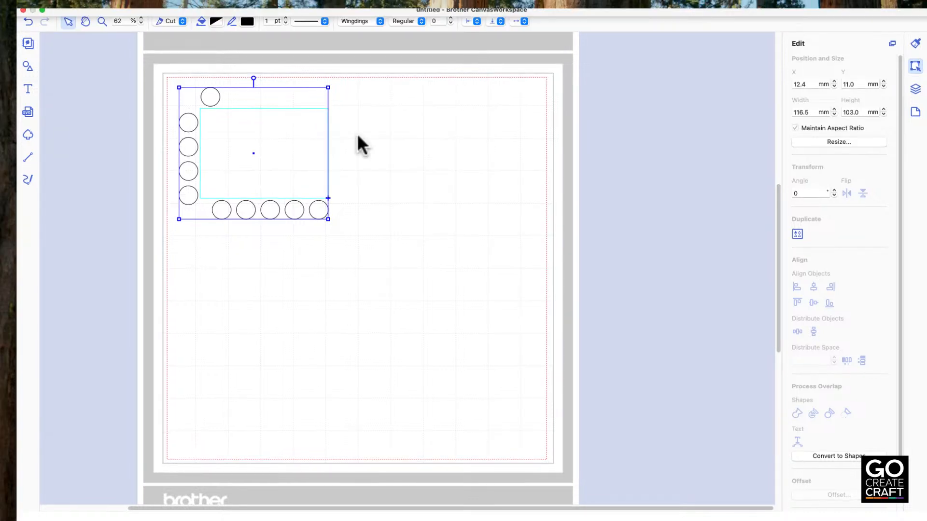
# Undo the placement of the ten circles along the rectangle
pyautogui.click(217, 91)
pyautogui.click(243, 205)
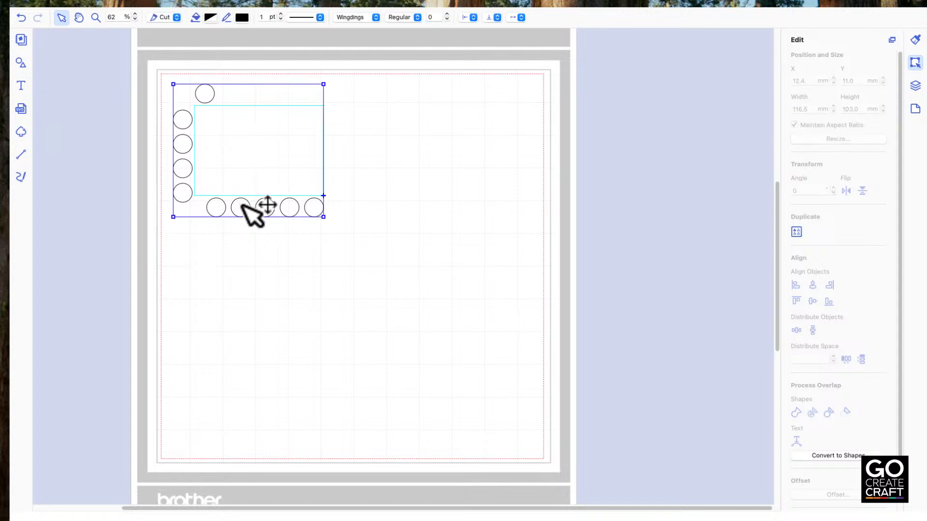
pyautogui.click(161, 4)
pyautogui.click(160, 15)
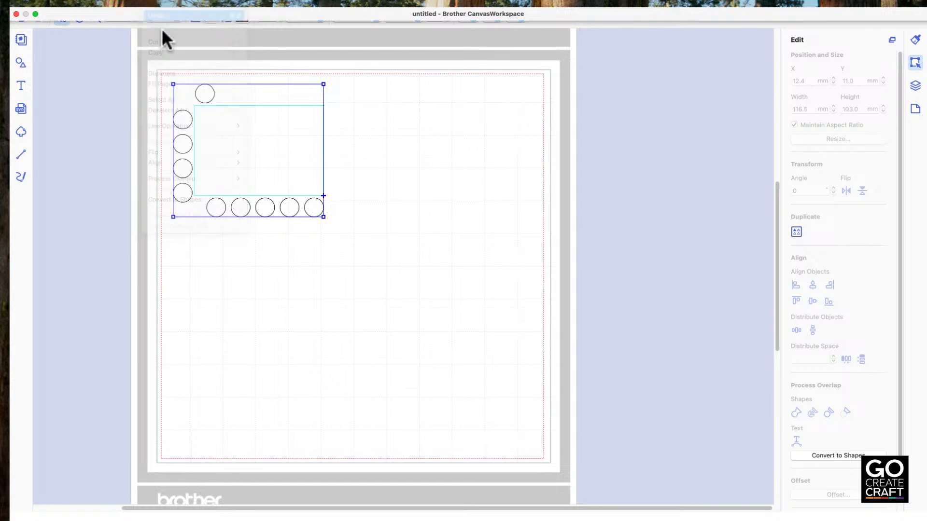
# Shrink the row of circles to about 8.3 mm high and extend it with three pasted copies of its ten characters
pyautogui.click(305, 257)
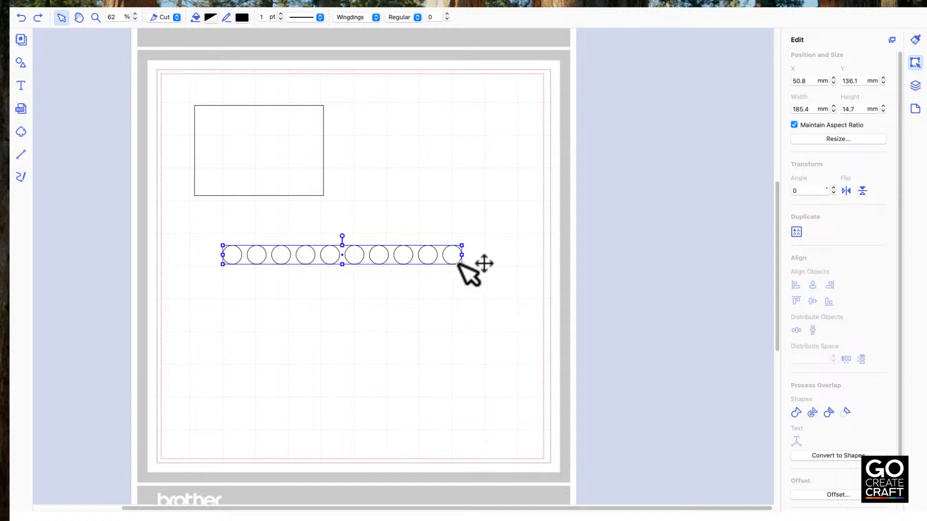
pyautogui.moveTo(461, 264); pyautogui.dragTo(357, 253)
pyautogui.doubleClick(331, 252)
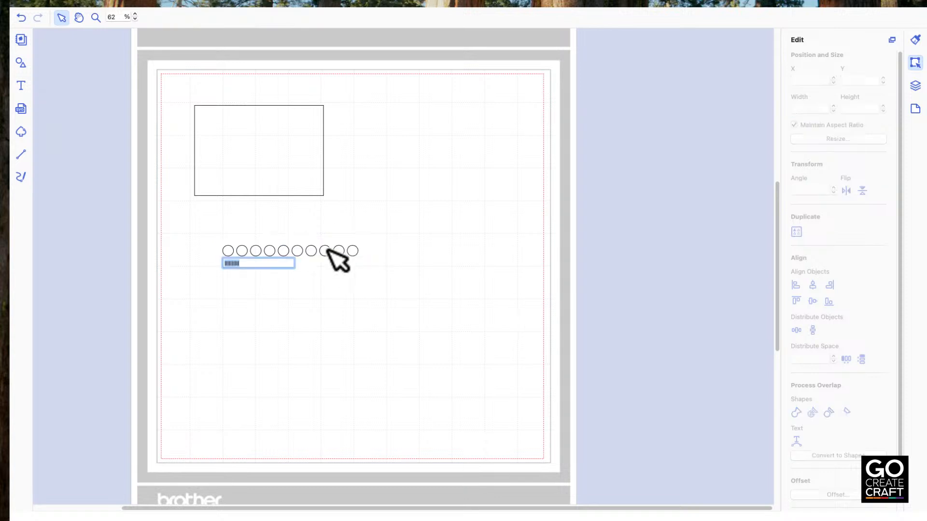
pyautogui.click(255, 263)
pyautogui.moveTo(255, 262); pyautogui.dragTo(211, 259)
pyautogui.press('super+c')
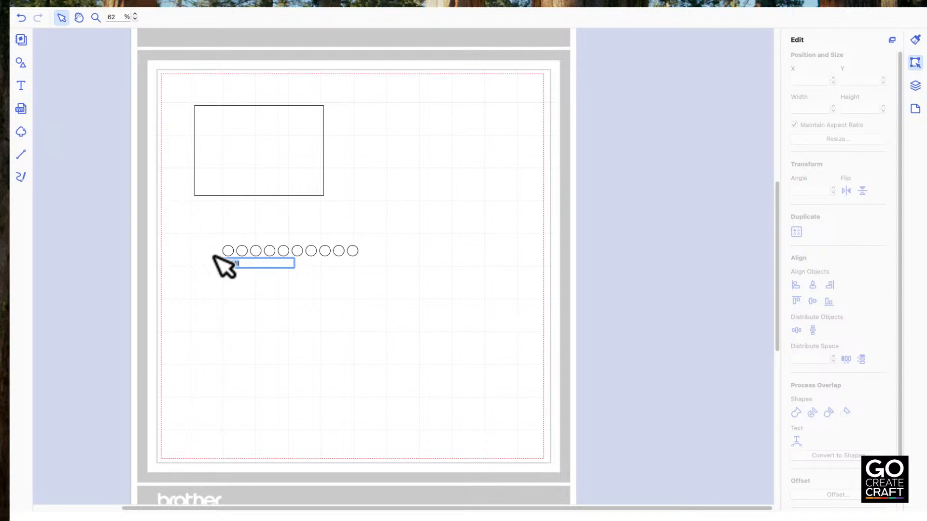
pyautogui.click(258, 263)
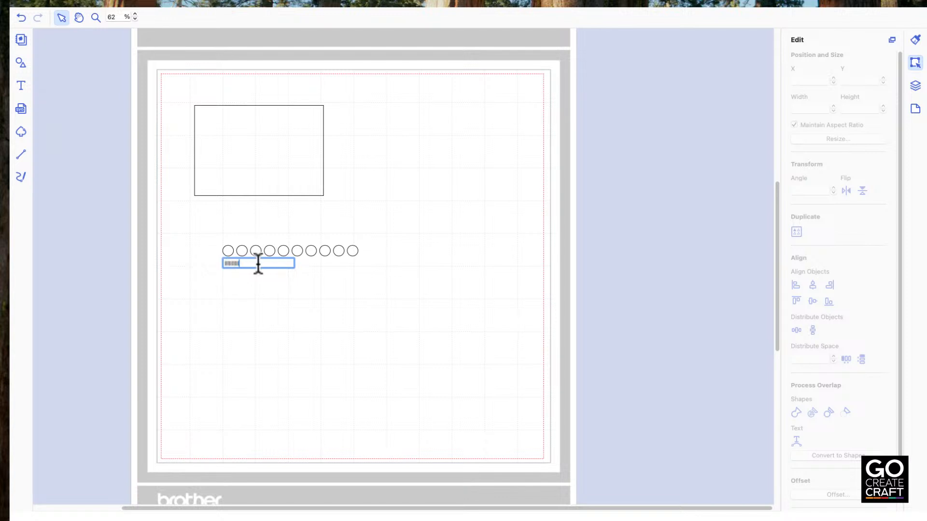
pyautogui.press('super+v')
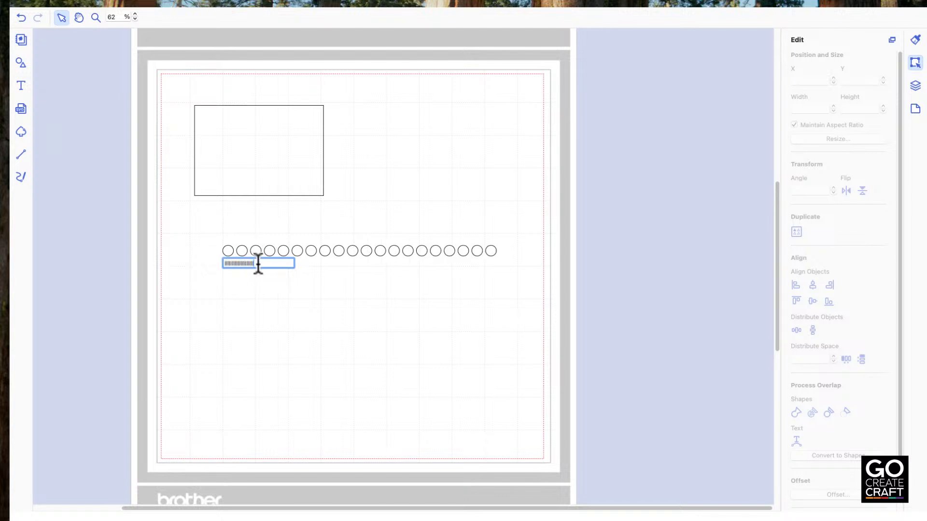
pyautogui.press('super+v')
pyautogui.press('super+v')
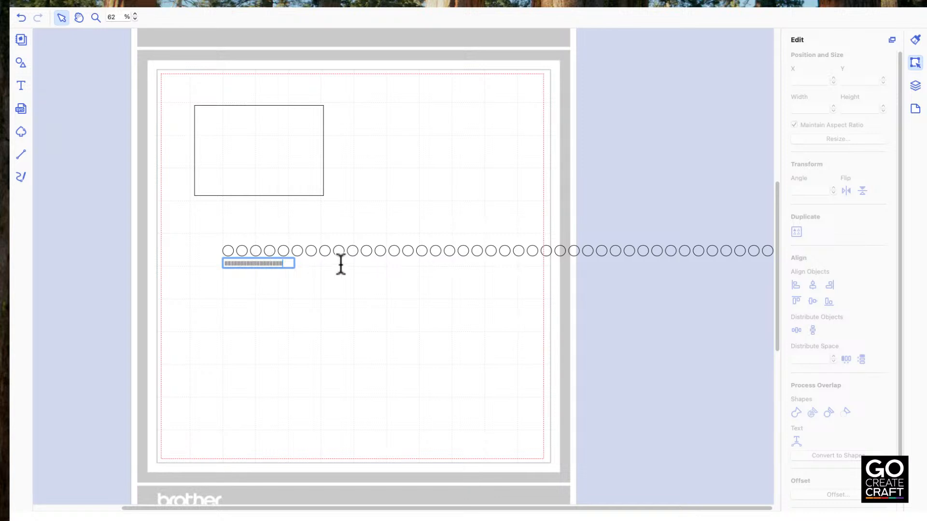
pyautogui.click(375, 290)
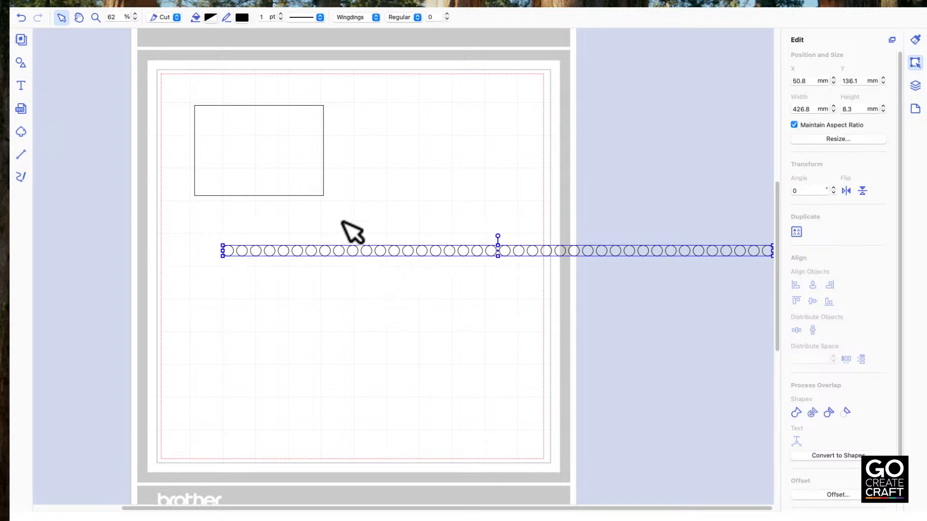
# Attach the extended row of Wingdings circles to the rectangle as its text path
pyautogui.keyDown('shift'); pyautogui.click(317, 184); pyautogui.keyUp('shift')
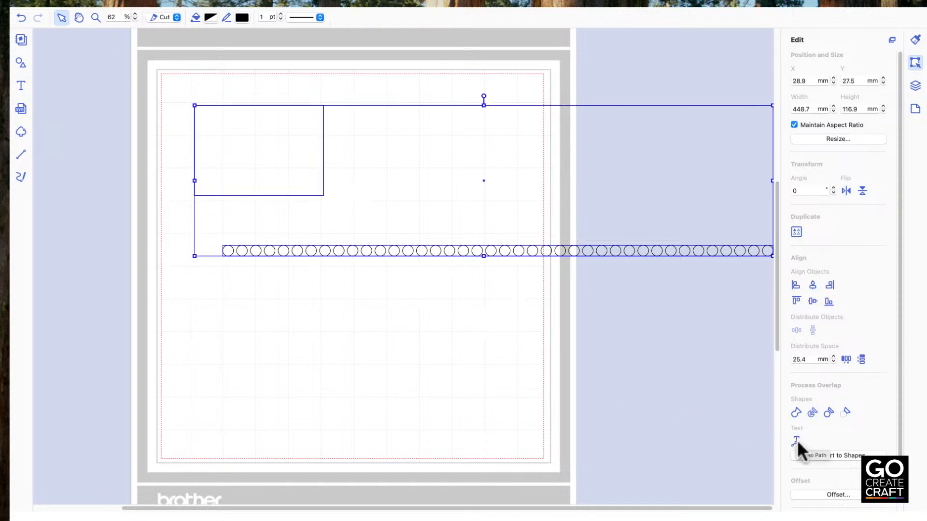
pyautogui.click(795, 440)
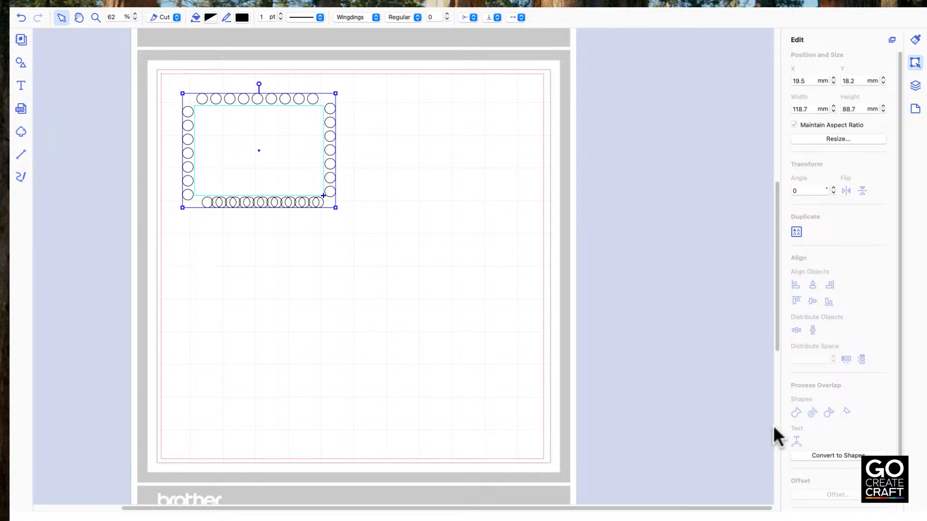
pyautogui.click(299, 202)
pyautogui.click(249, 227)
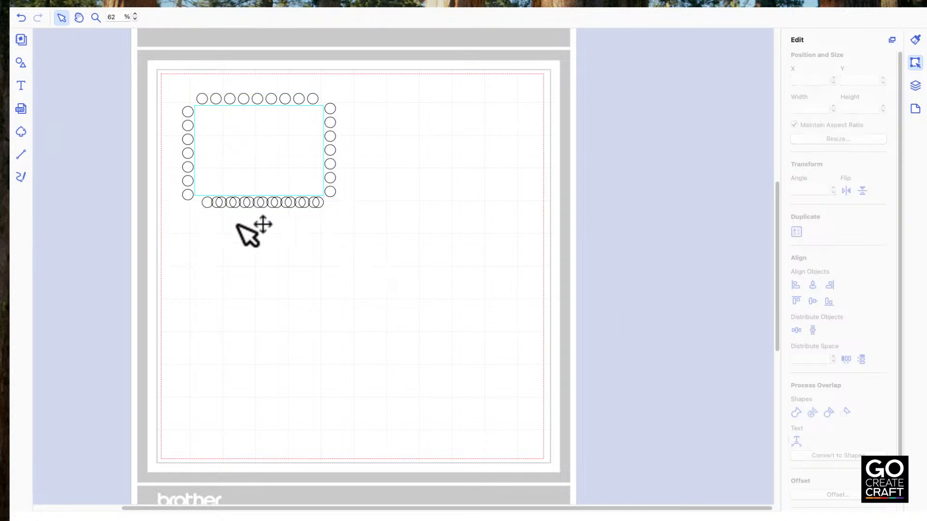
# Try deleting characters from the end of the path text to remove the overlapping circles, and undo the deletion
pyautogui.click(240, 203)
pyautogui.click(247, 206)
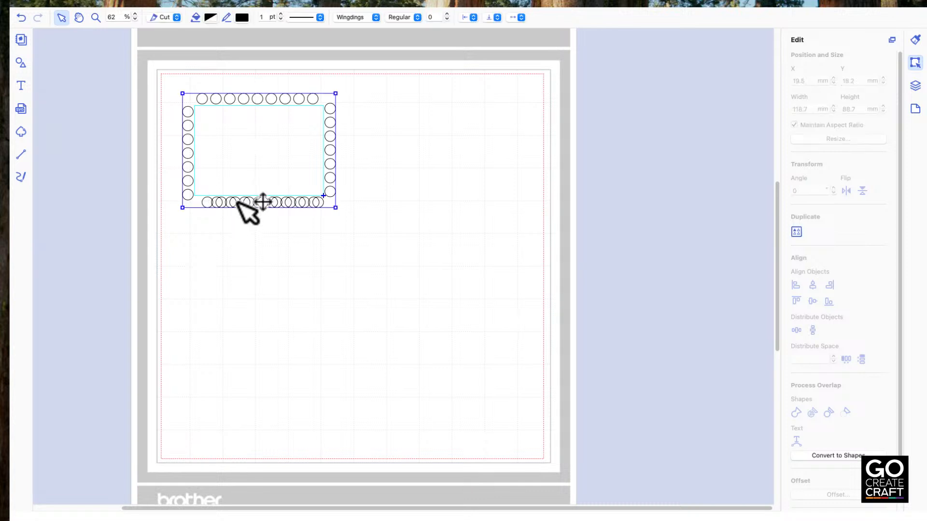
pyautogui.click(238, 203)
pyautogui.doubleClick(237, 203)
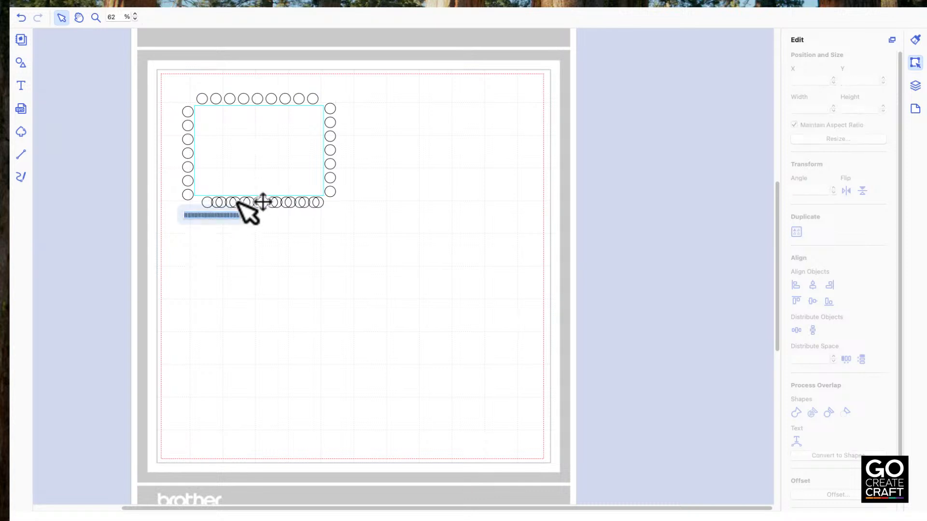
pyautogui.click(238, 203)
pyautogui.doubleClick(238, 203)
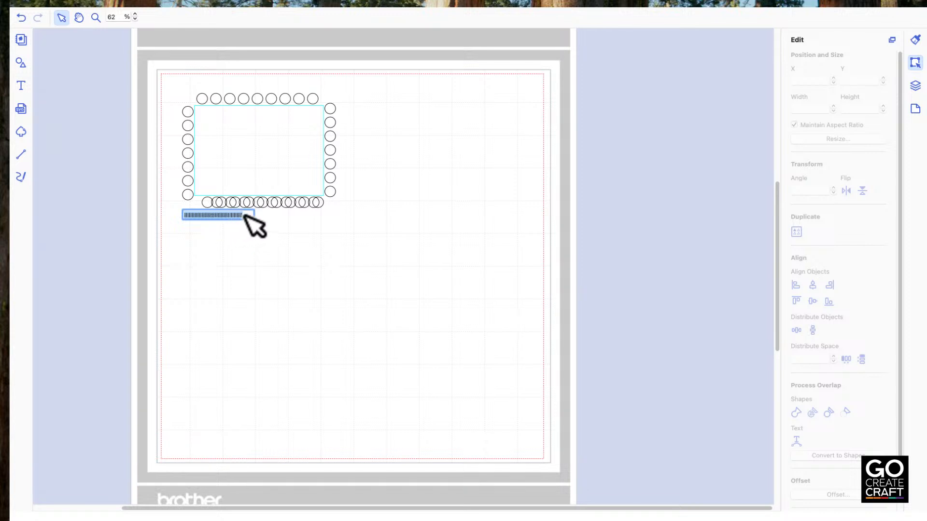
pyautogui.click(247, 216)
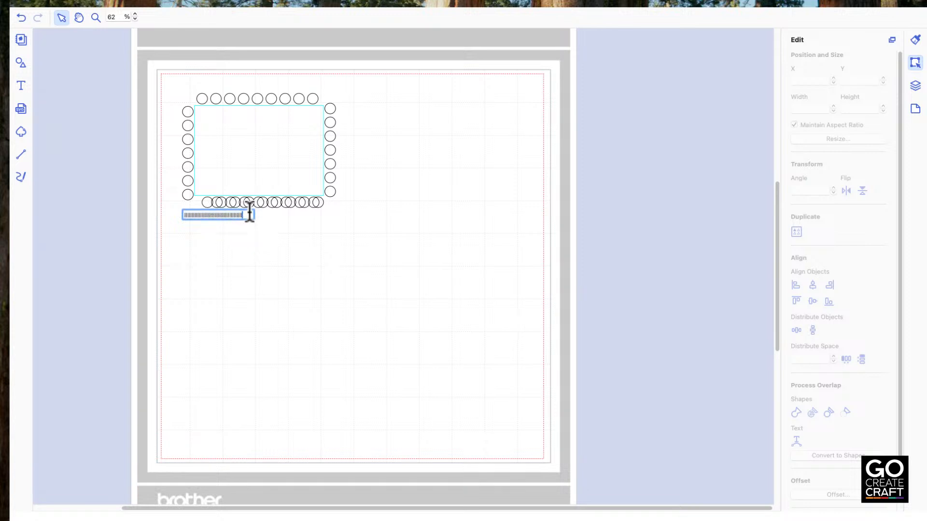
pyautogui.press('BackSpace')
pyautogui.press('BackSpace')
pyautogui.press('BackSpace')
pyautogui.press('BackSpace')
pyautogui.press('BackSpace')
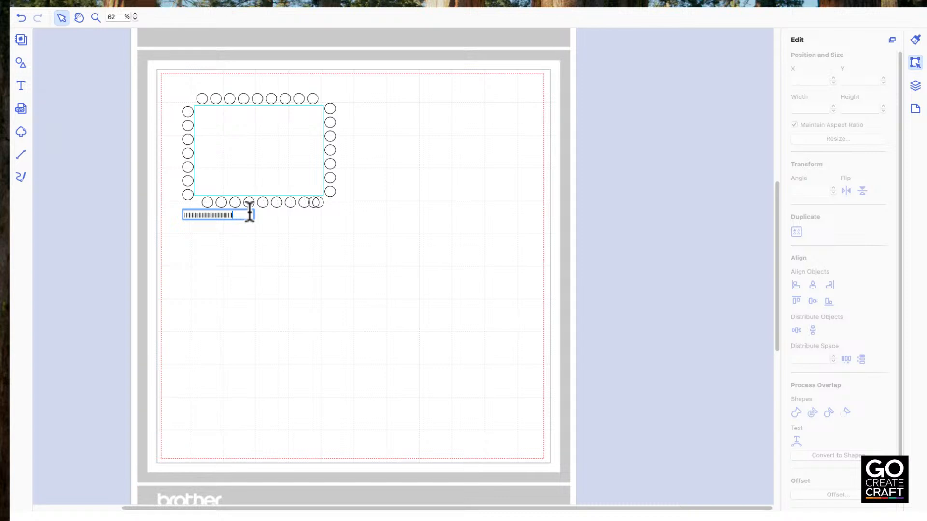
pyautogui.press('BackSpace')
pyautogui.press('super+z')
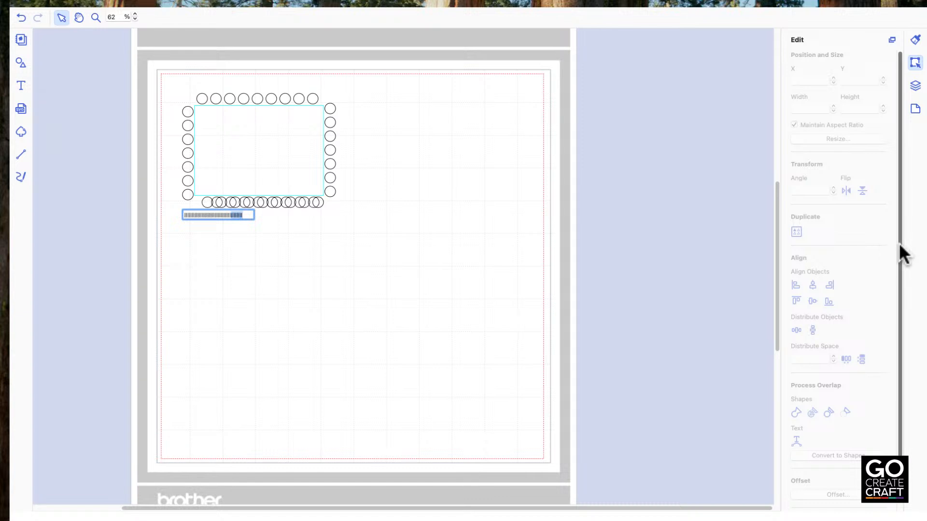
# Try tightening the character spacing of the circles on the rectangle path to -10
pyautogui.click(916, 41)
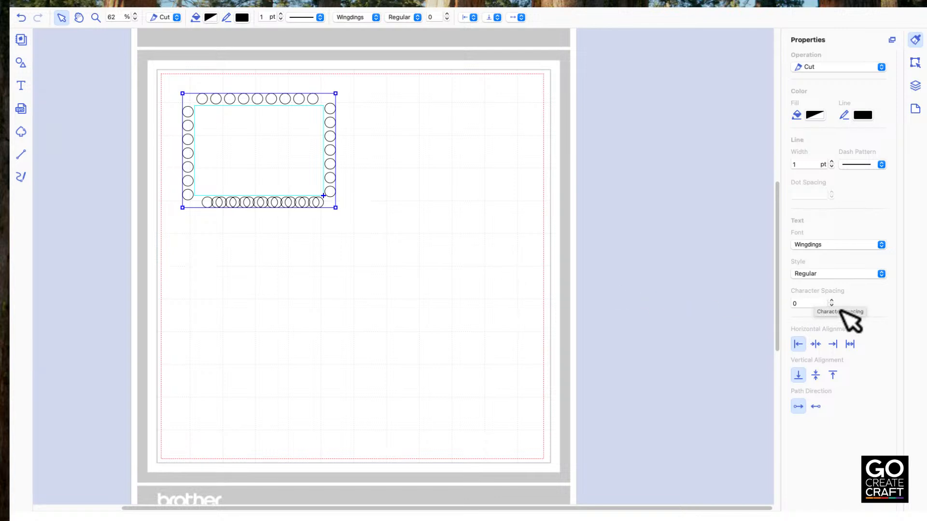
pyautogui.click(832, 304)
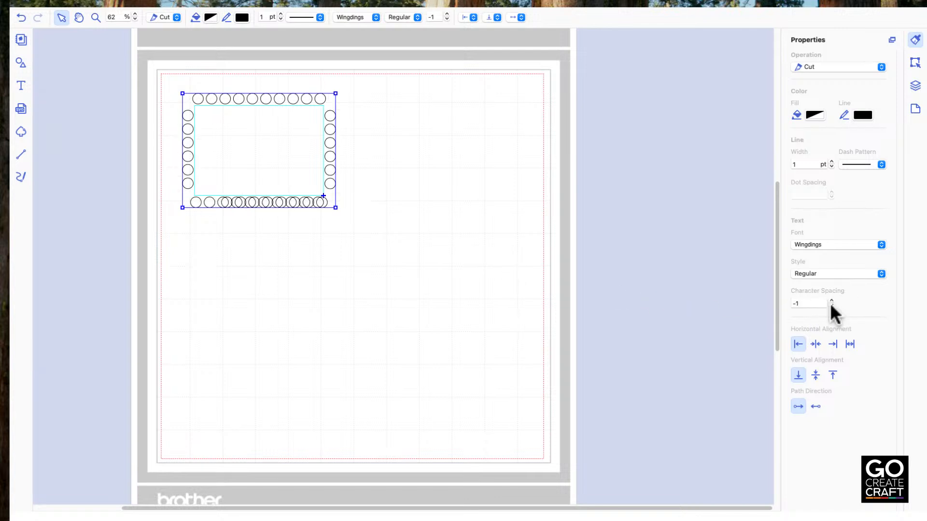
pyautogui.click(831, 304)
pyautogui.click(830, 304)
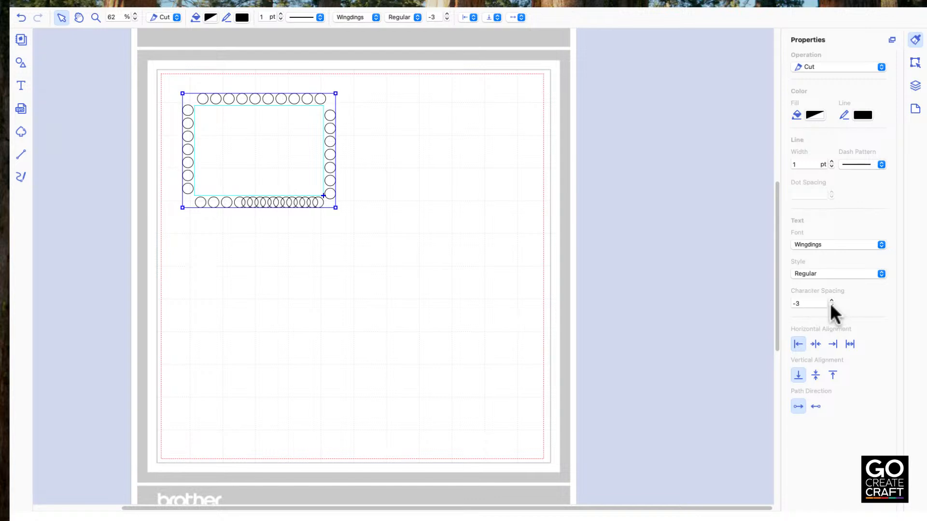
pyautogui.click(831, 304)
pyautogui.click(831, 305)
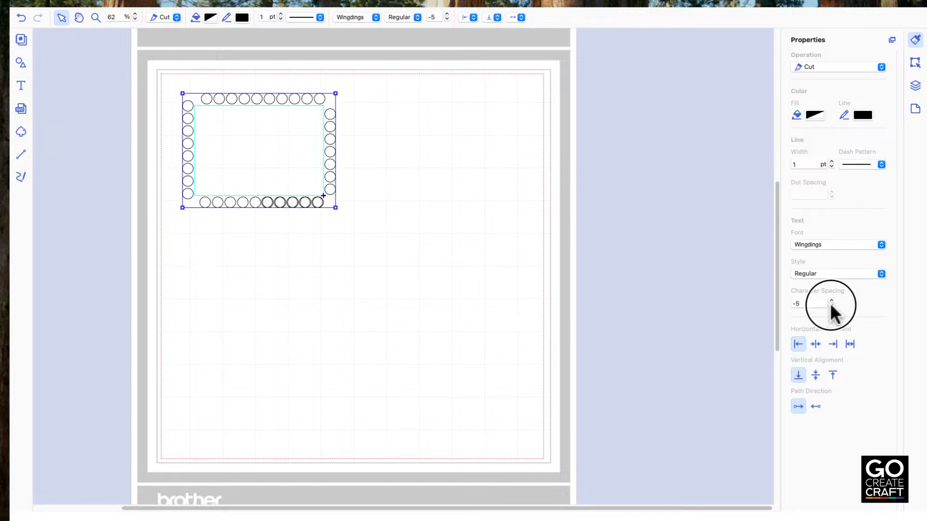
pyautogui.click(830, 305)
pyautogui.click(830, 304)
pyautogui.click(831, 305)
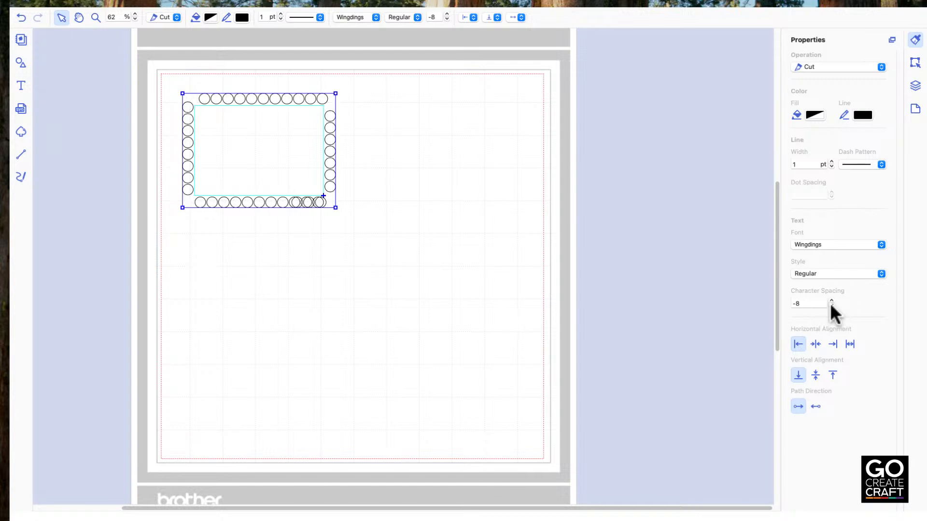
pyautogui.click(830, 305)
pyautogui.click(831, 304)
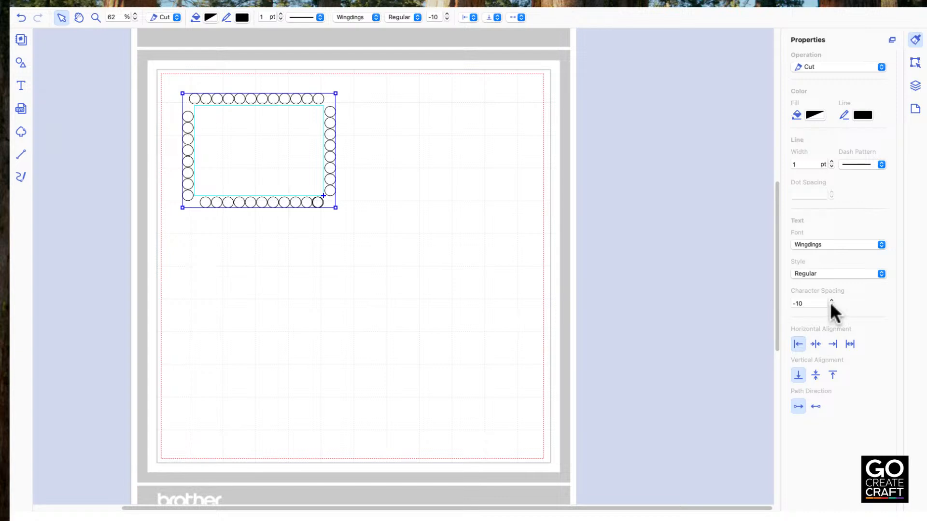
# Set the character spacing of the circles on the rectangle path to 3 so the overlapping circles coincide
pyautogui.click(831, 300)
pyautogui.click(832, 300)
pyautogui.click(831, 301)
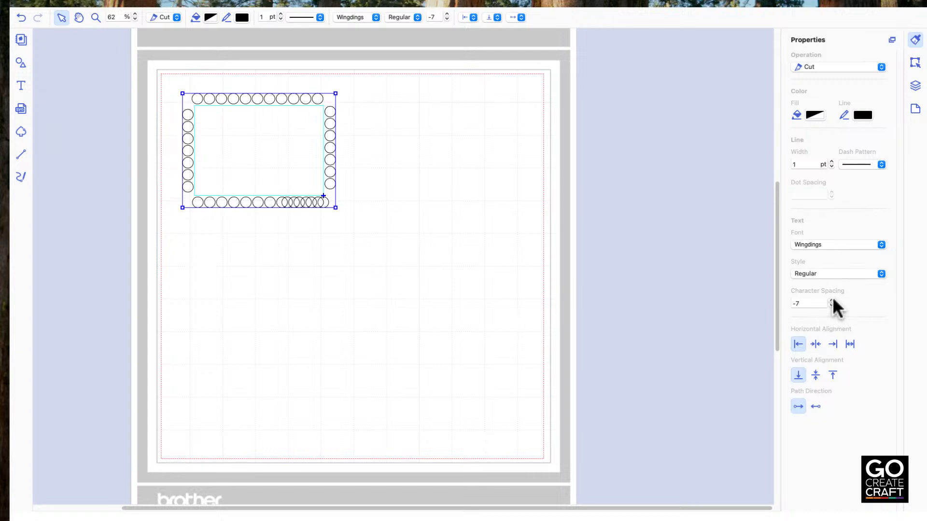
pyautogui.click(831, 301)
pyautogui.click(832, 300)
pyautogui.click(831, 300)
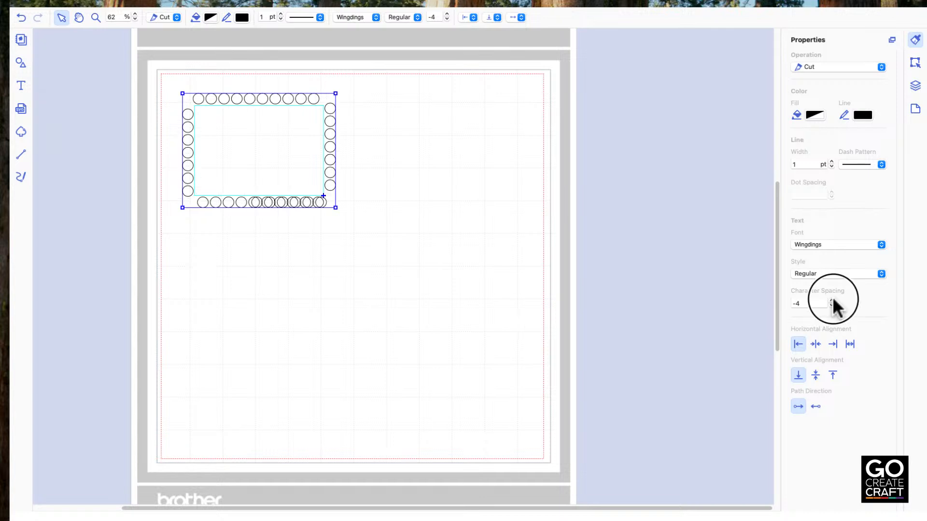
pyautogui.click(832, 300)
pyautogui.click(831, 300)
pyautogui.click(832, 300)
pyautogui.click(831, 301)
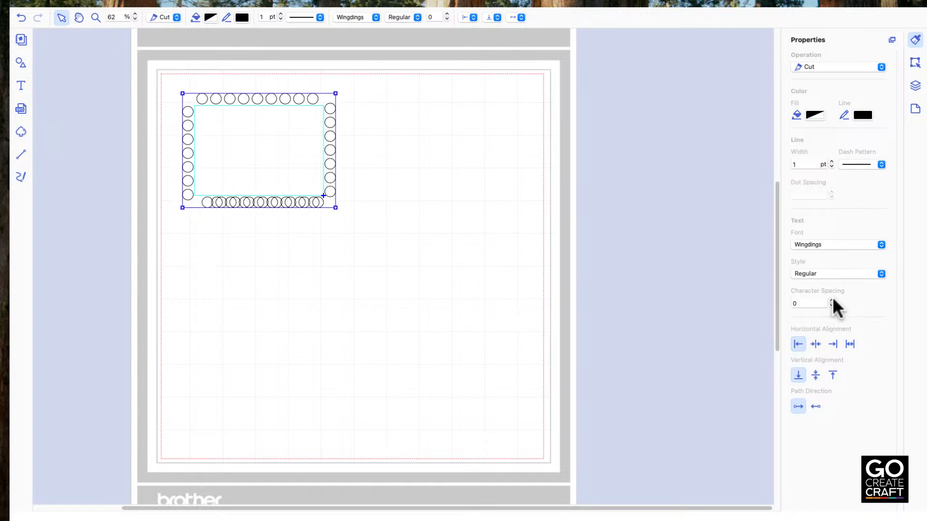
pyautogui.click(831, 300)
pyautogui.click(832, 300)
pyautogui.click(831, 300)
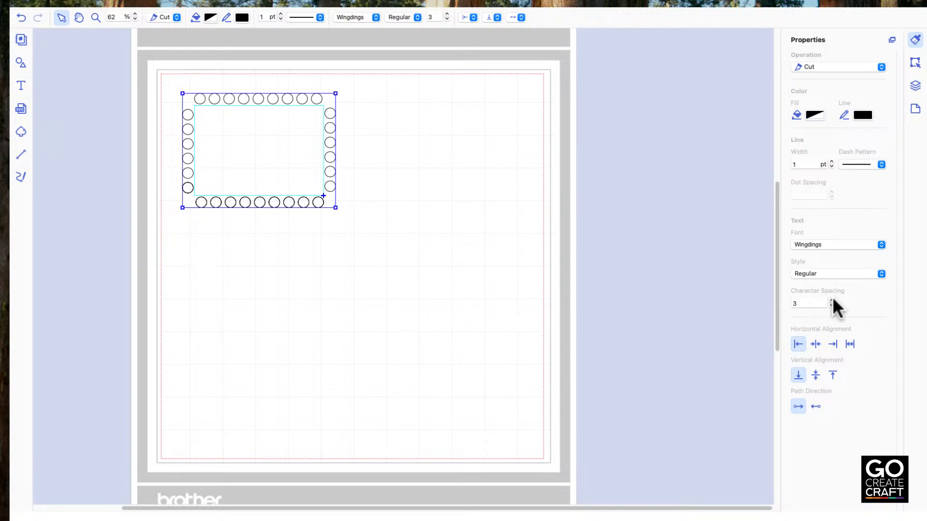
pyautogui.click(832, 301)
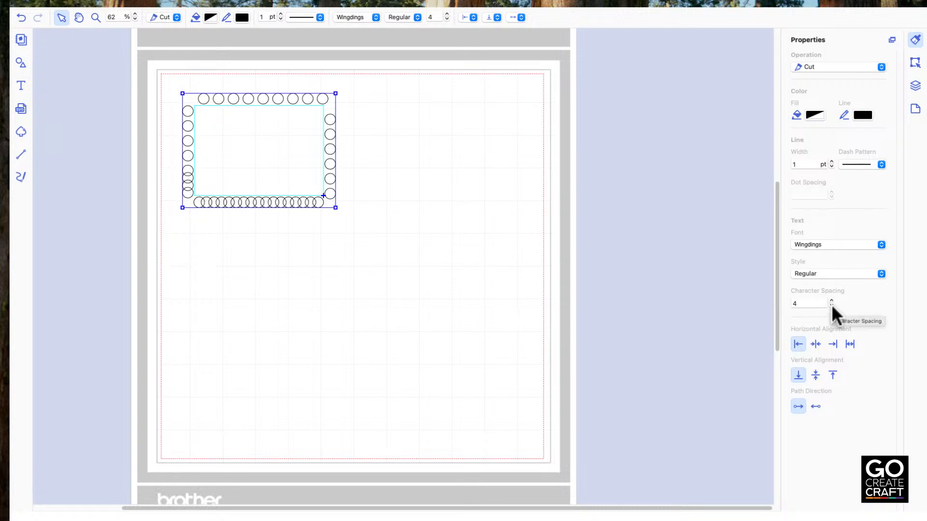
pyautogui.click(831, 305)
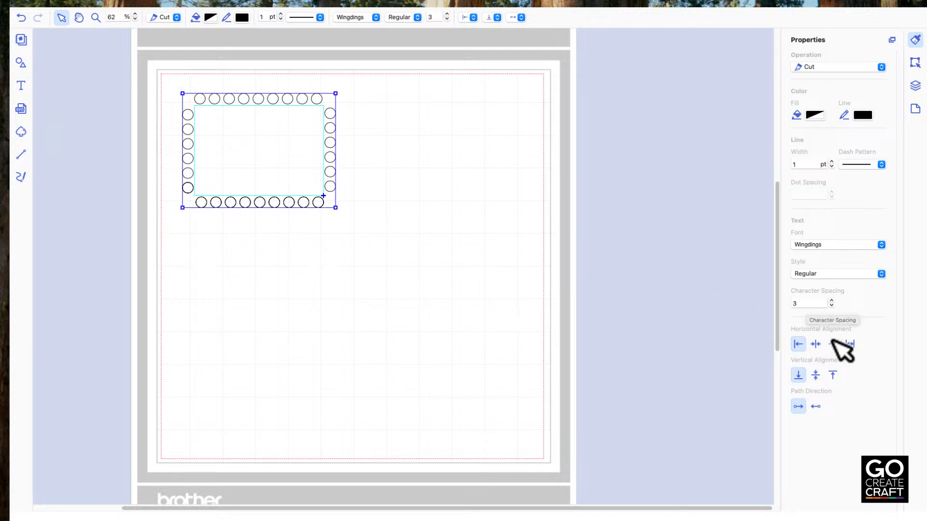
# Try justified horizontal alignment and the middle and top vertical alignments for the path text, restoring left and bottom alignment
pyautogui.click(851, 345)
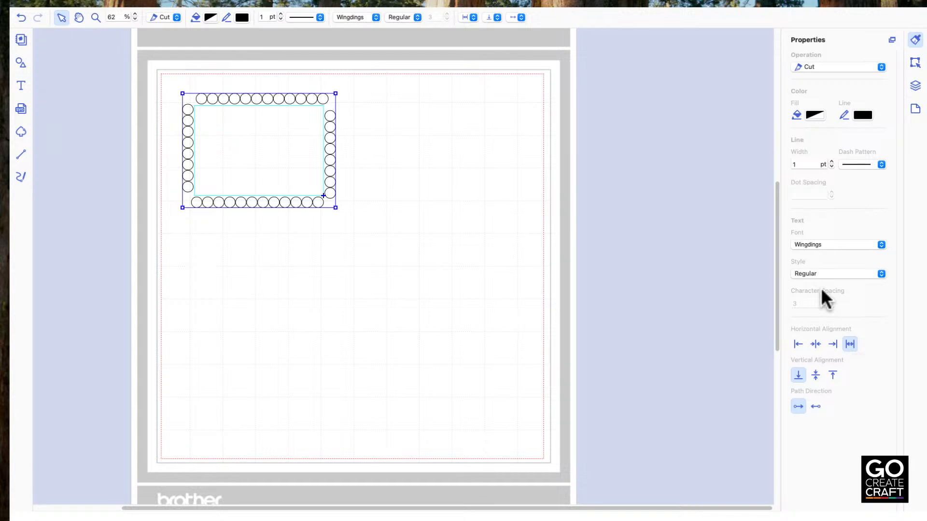
pyautogui.click(798, 342)
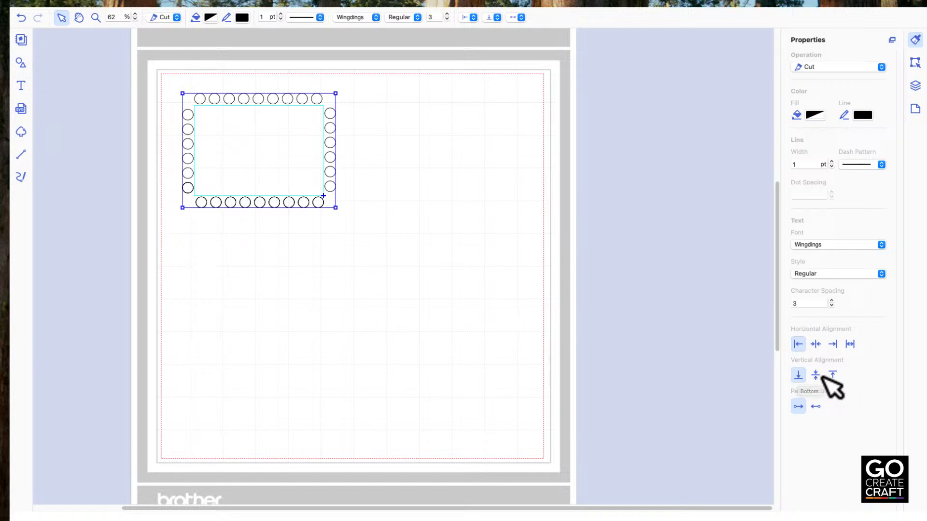
pyautogui.click(815, 375)
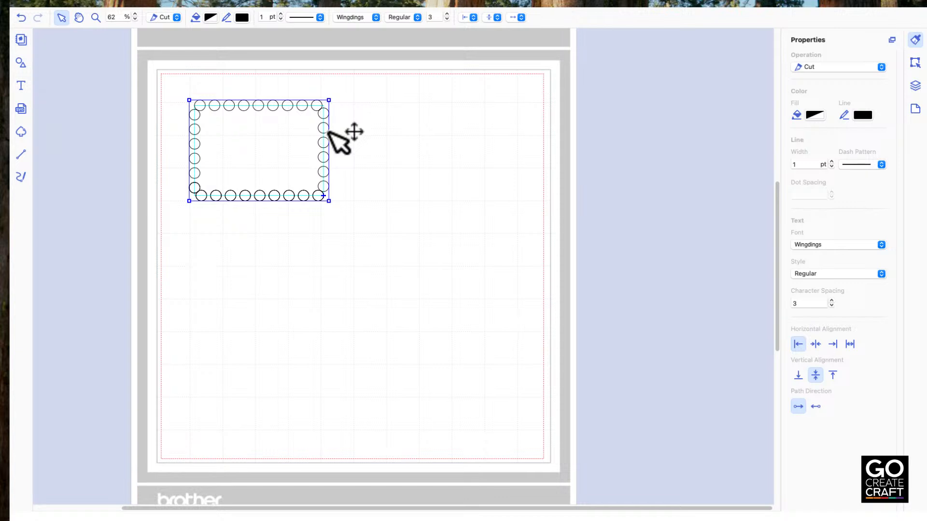
pyautogui.click(832, 375)
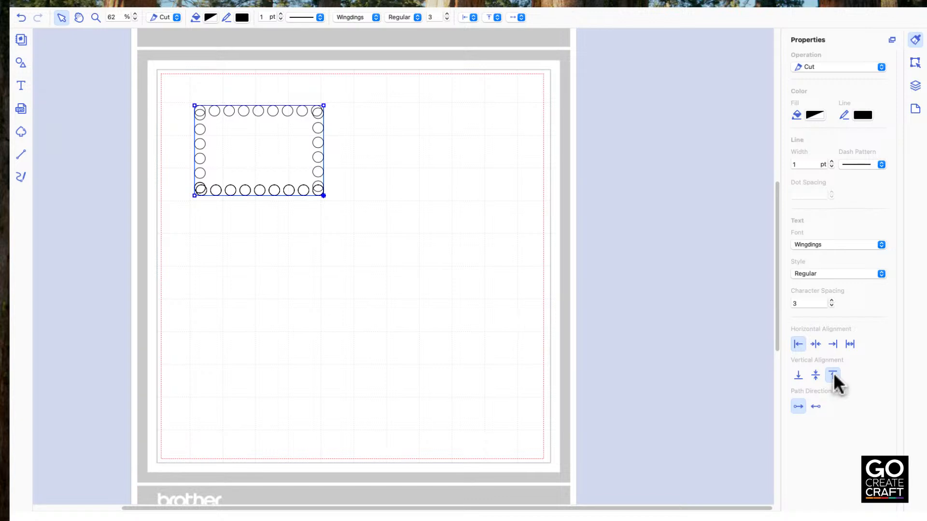
pyautogui.click(798, 376)
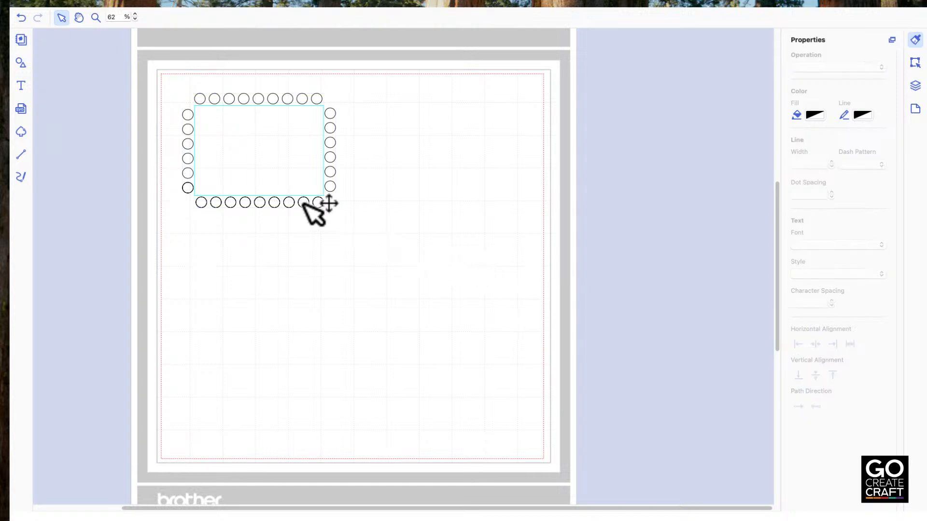
# Place a copy of the circle border in the lower right area of the mat and convert the original border to shapes
pyautogui.click(304, 203)
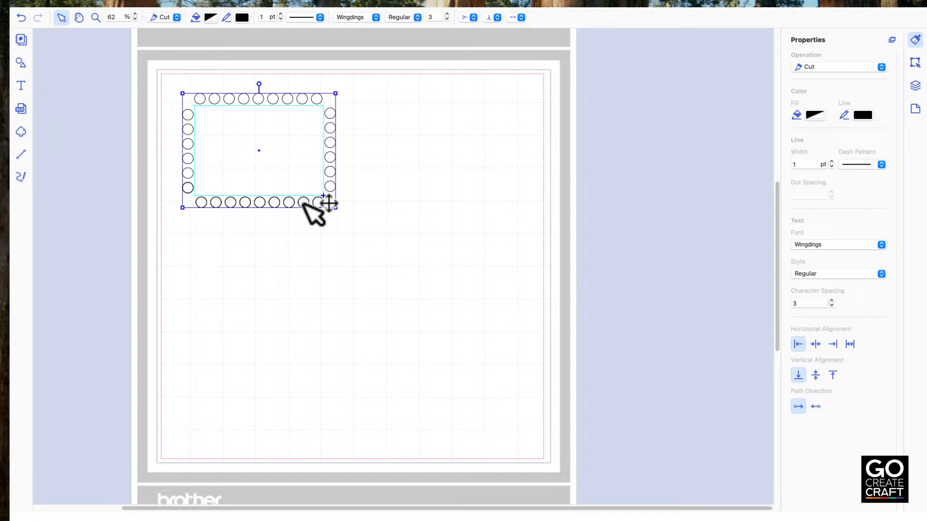
pyautogui.moveTo(303, 203); pyautogui.dragTo(482, 367)
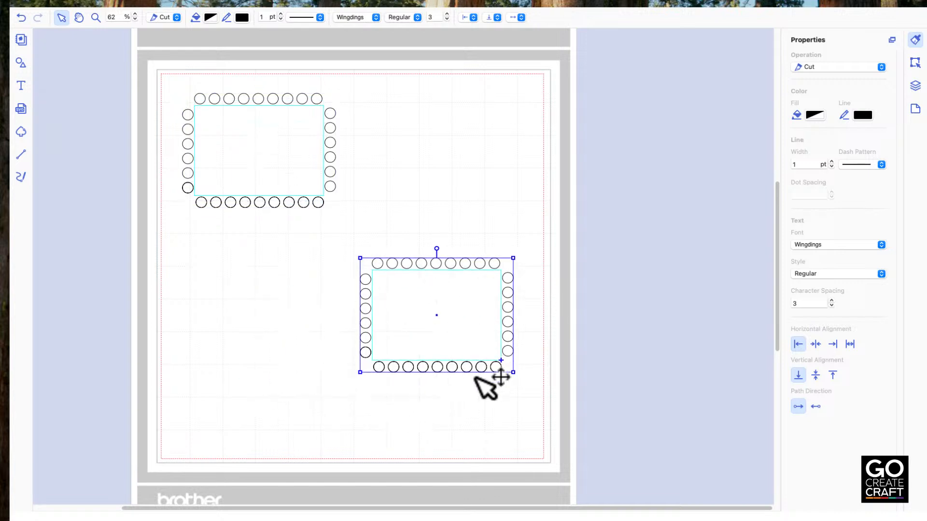
pyautogui.click(313, 195)
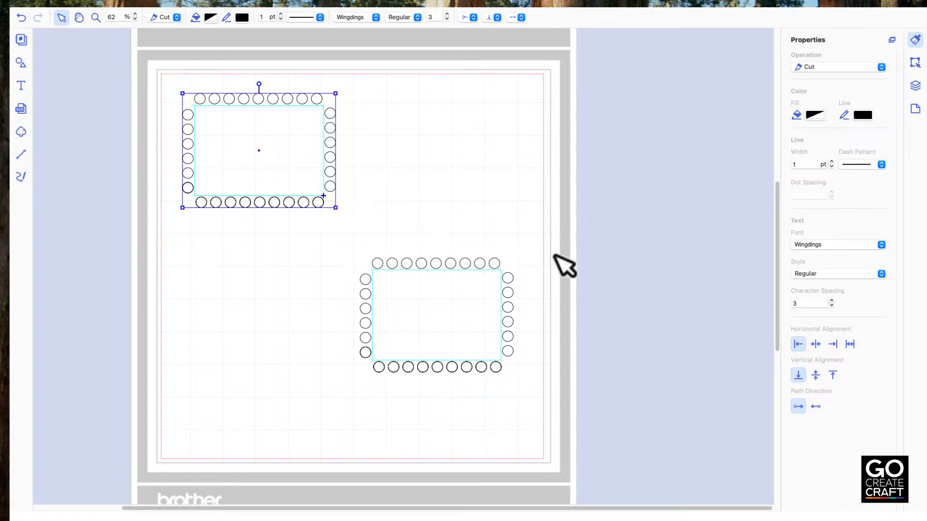
pyautogui.click(915, 63)
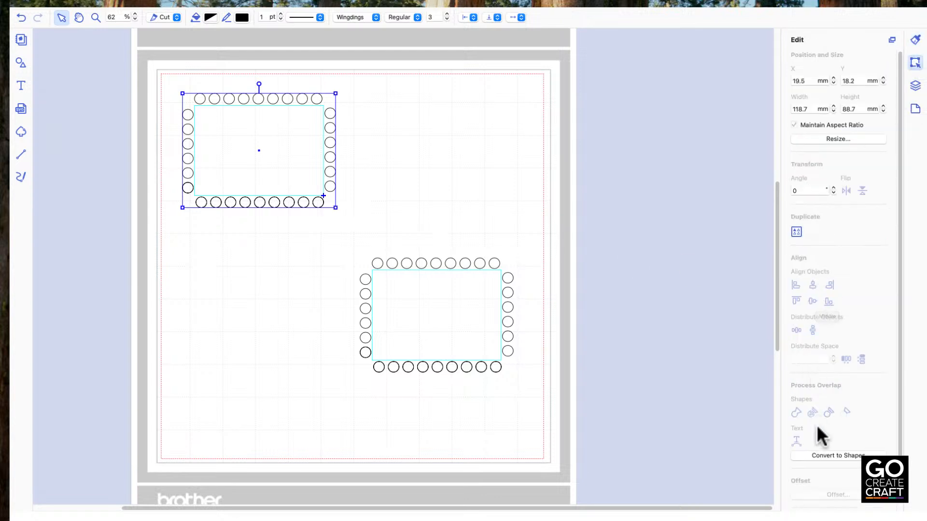
pyautogui.click(824, 456)
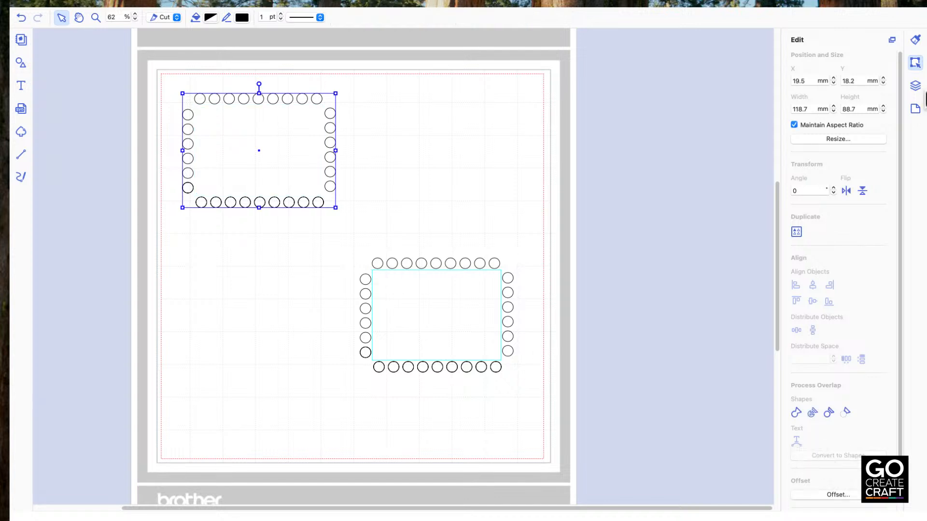
# Compare the layers of the copied text-on-path border with the layer of the converted circle border
pyautogui.click(916, 87)
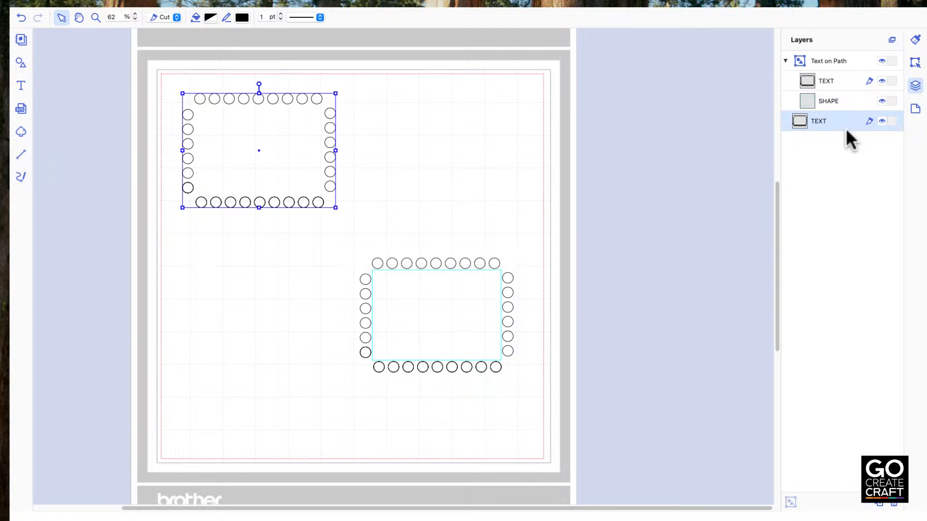
pyautogui.click(832, 100)
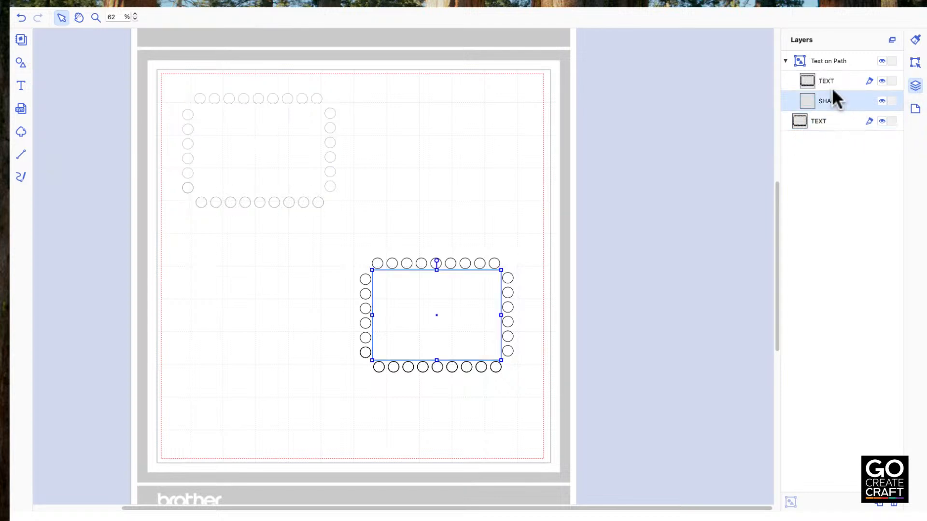
pyautogui.click(818, 122)
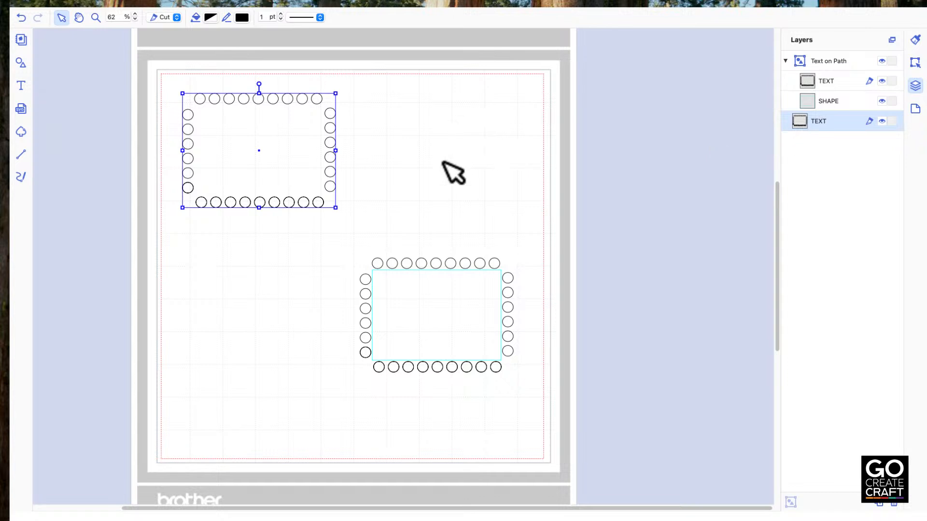
pyautogui.click(454, 173)
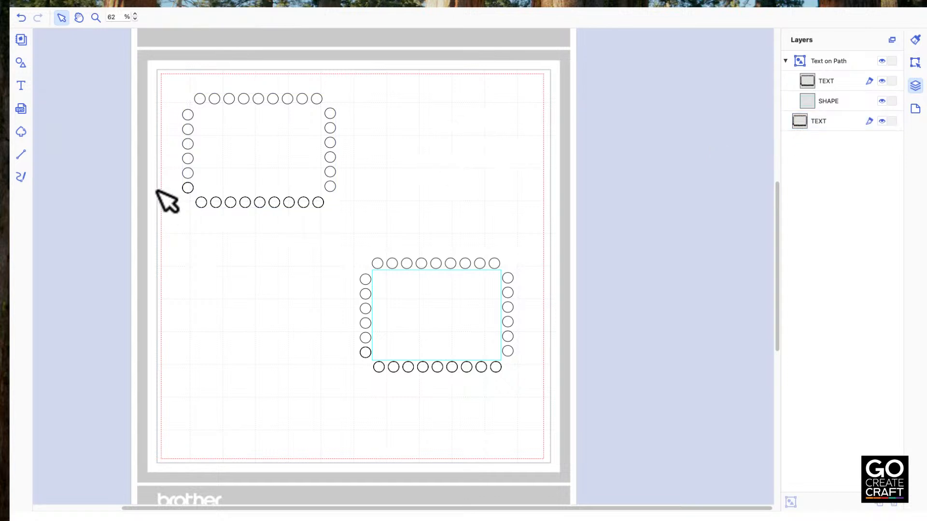
# Add a plain rectangle over the converted border and stretch it so its edges run through the centres of the circles
pyautogui.click(20, 62)
pyautogui.click(71, 222)
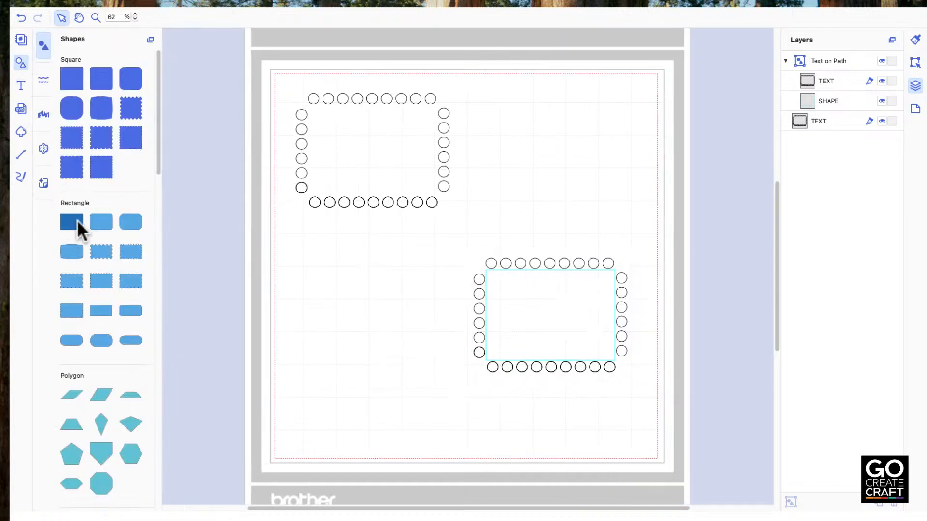
pyautogui.moveTo(280, 138); pyautogui.dragTo(309, 165)
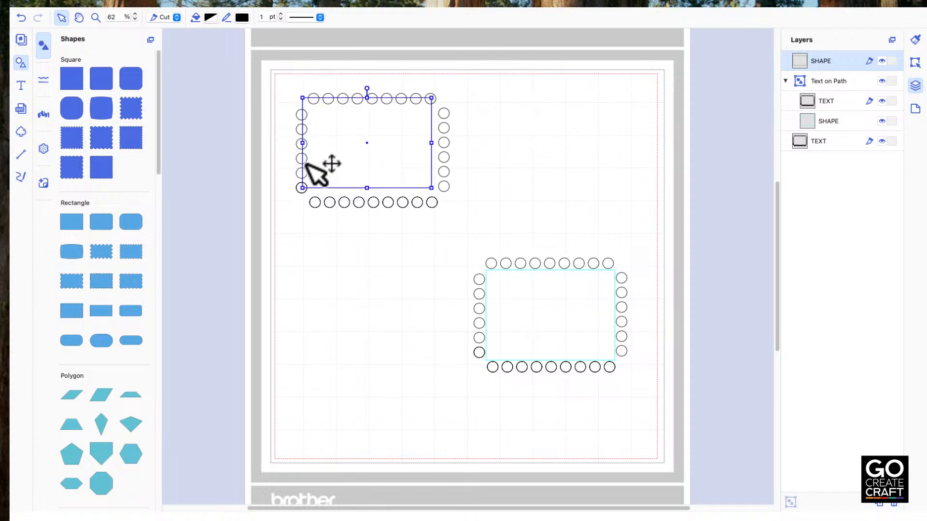
pyautogui.moveTo(431, 188); pyautogui.dragTo(444, 196)
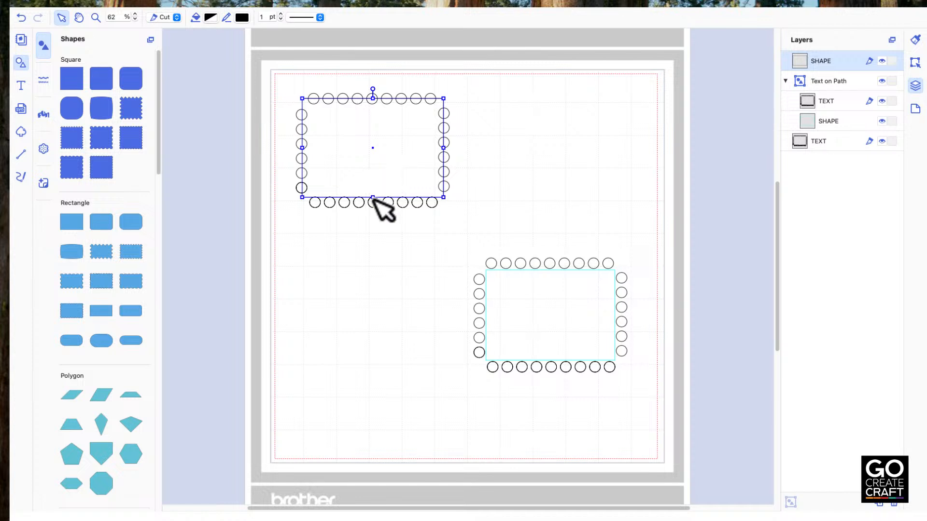
pyautogui.moveTo(373, 197); pyautogui.dragTo(373, 203)
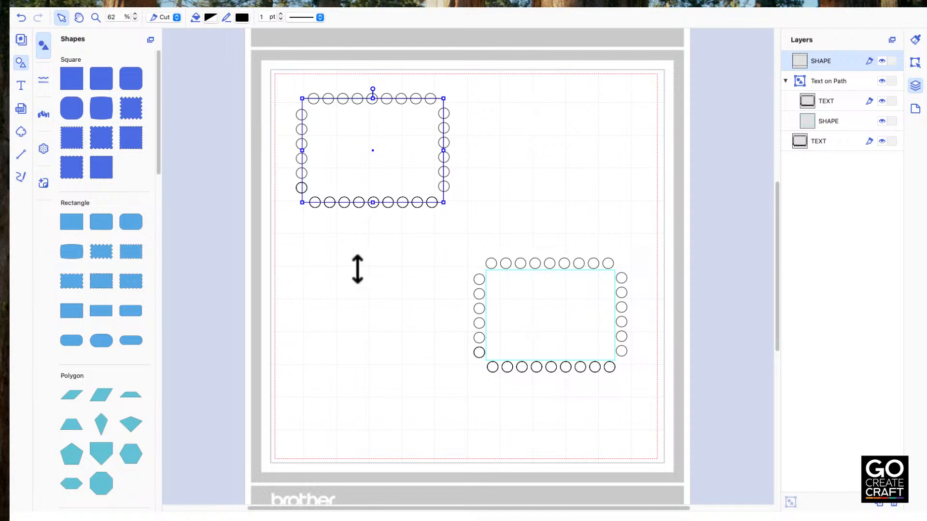
pyautogui.click(358, 286)
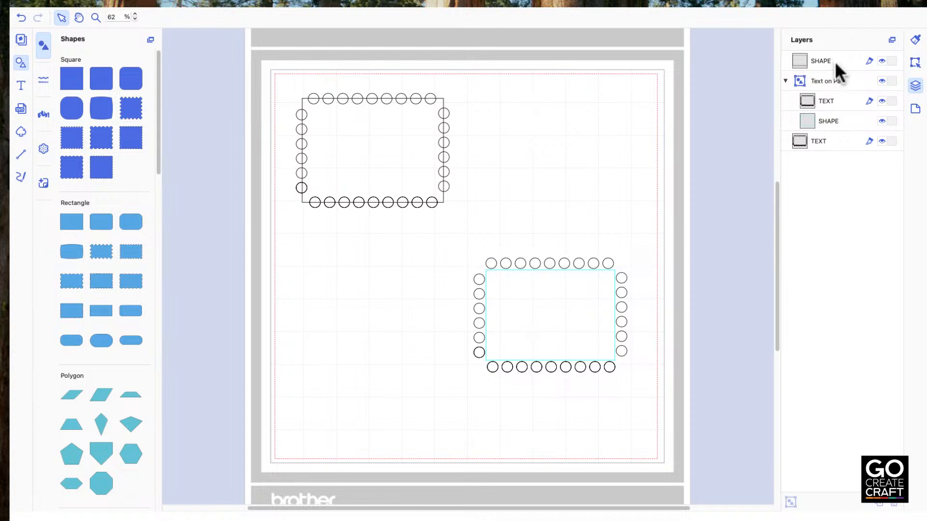
# Move the new rectangle's layer beneath the converted circles
pyautogui.moveTo(827, 59); pyautogui.dragTo(850, 184)
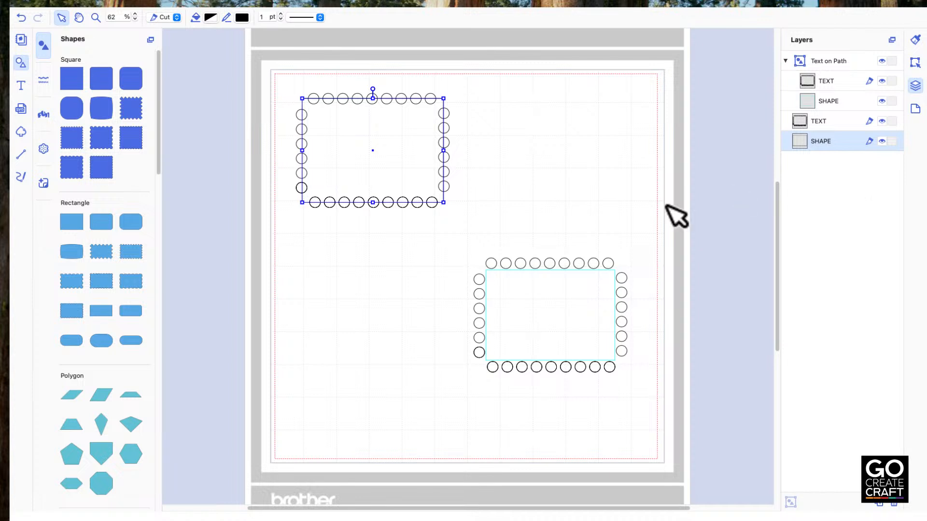
pyautogui.click(480, 203)
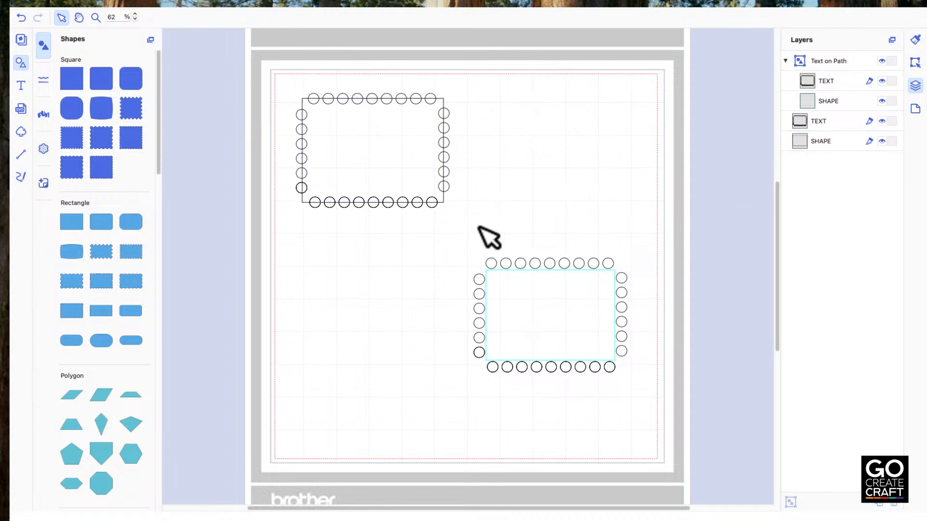
# Subtract the converted circles from the rectangle beneath them to cut a perforated, stamp-like edge
pyautogui.moveTo(478, 229); pyautogui.dragTo(290, 68)
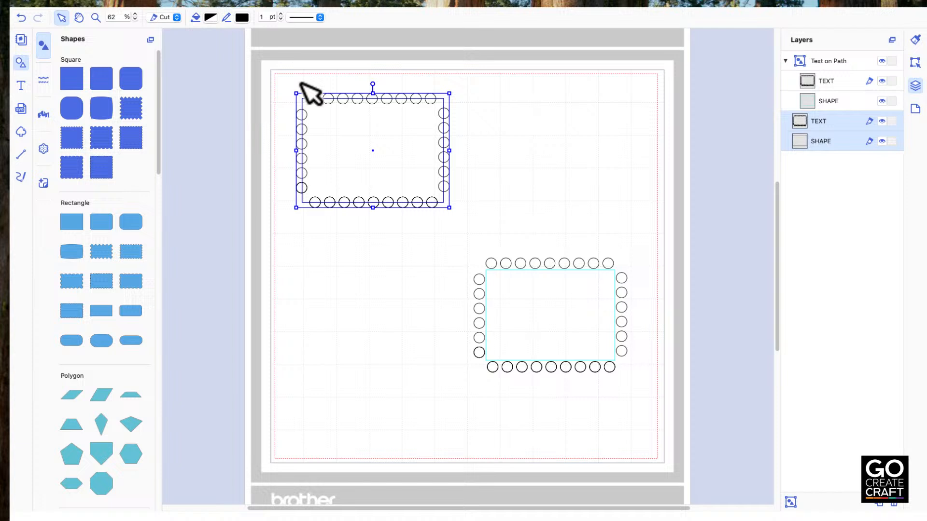
pyautogui.click(917, 68)
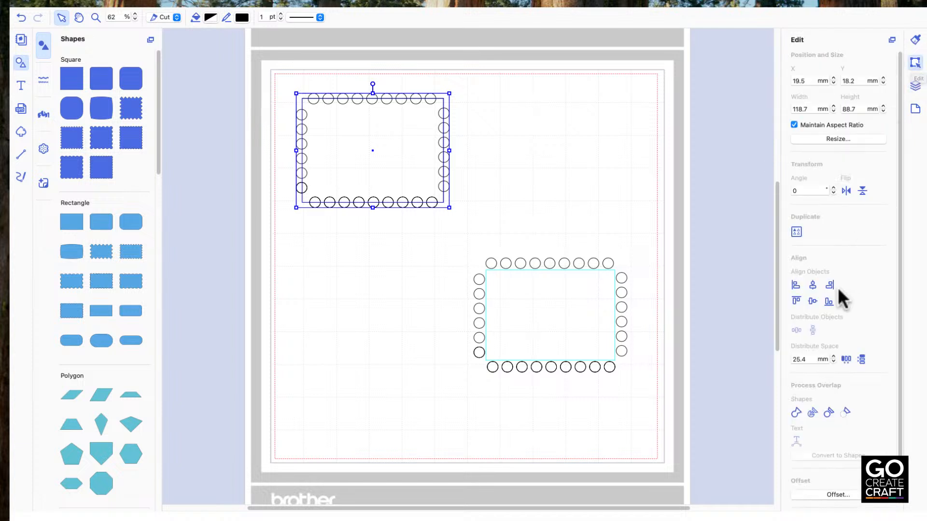
pyautogui.click(845, 413)
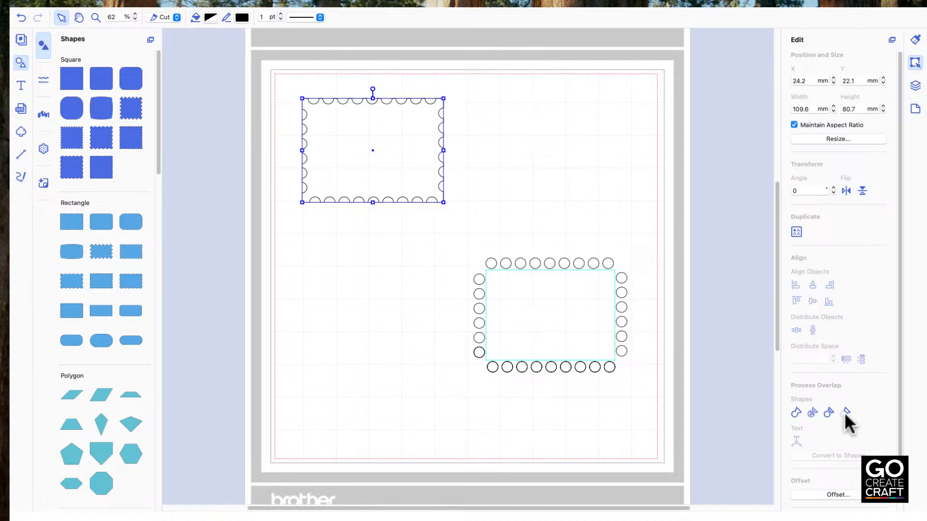
pyautogui.click(372, 233)
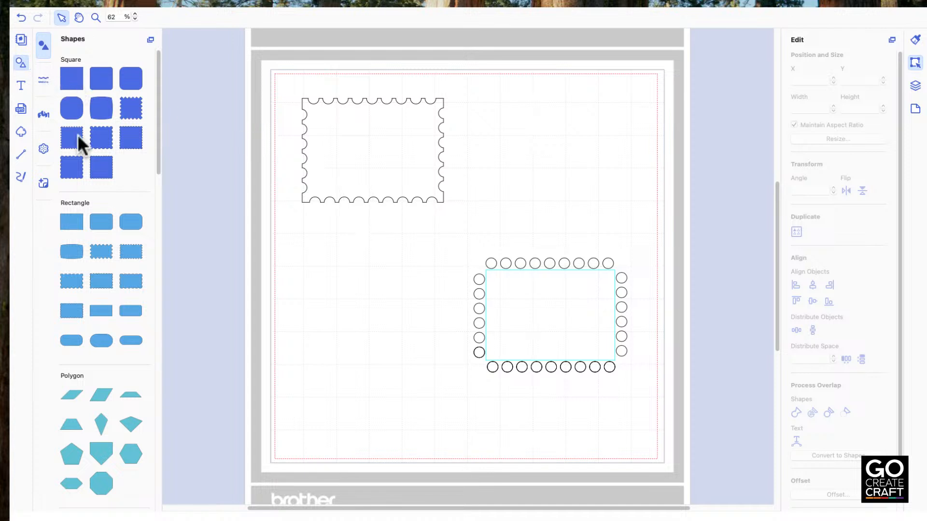
# Add a plain rectangle over the perforated frame and stretch it to the frame's outer edges, about 109.5 by 80.7 mm
pyautogui.click(71, 225)
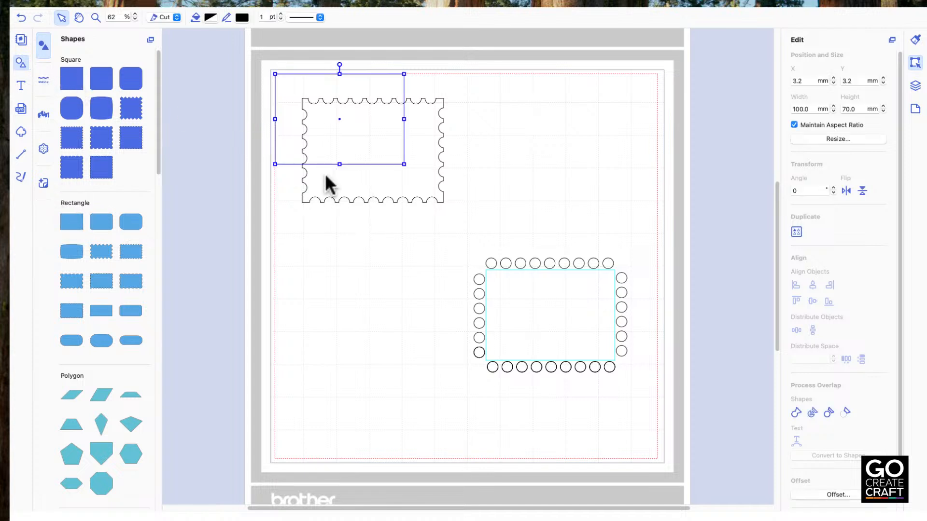
pyautogui.moveTo(336, 145); pyautogui.dragTo(365, 161)
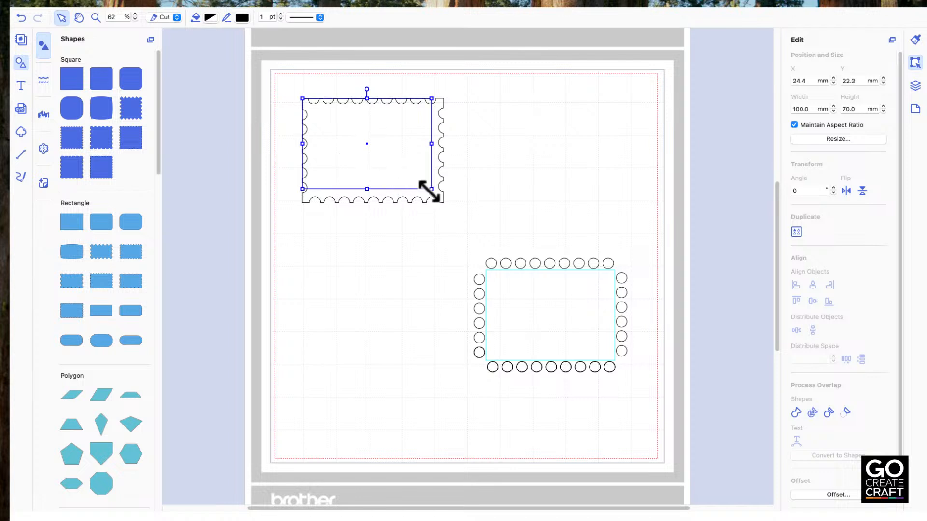
pyautogui.moveTo(431, 192); pyautogui.dragTo(442, 210)
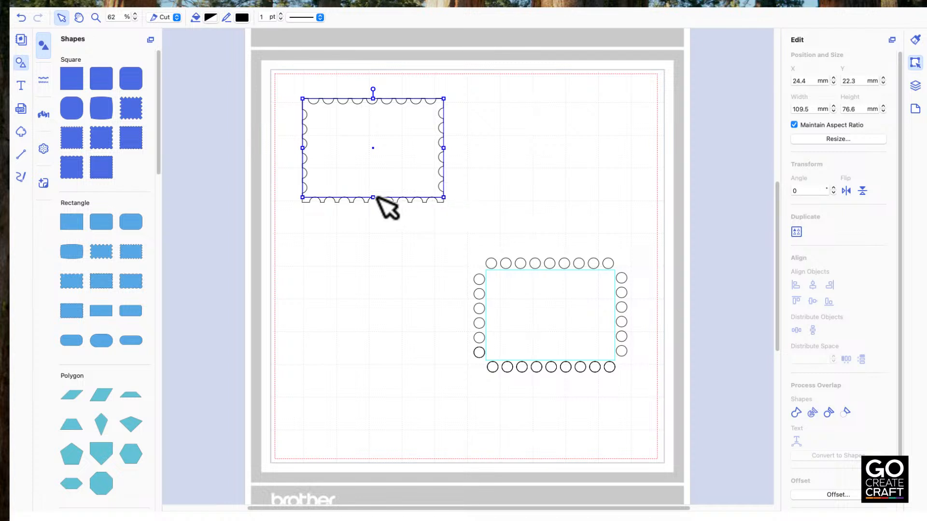
pyautogui.moveTo(371, 197); pyautogui.dragTo(373, 203)
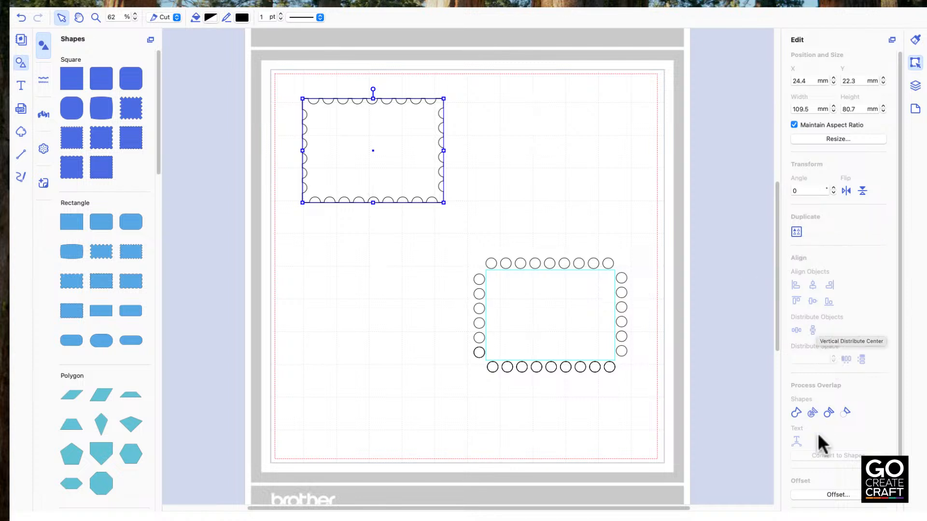
# Offset the plain rectangle inward by 5.0 mm with round corners, deleting the original line
pyautogui.click(828, 495)
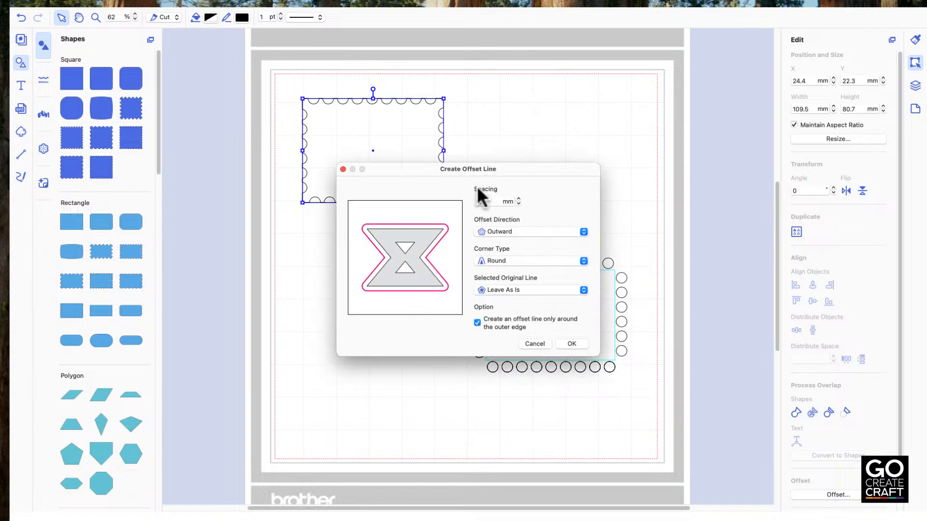
pyautogui.click(496, 227)
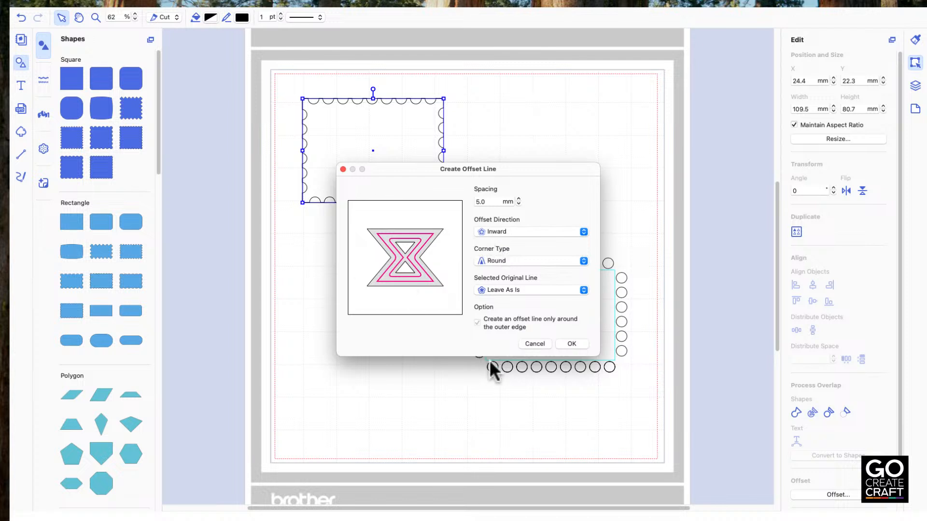
pyautogui.click(510, 290)
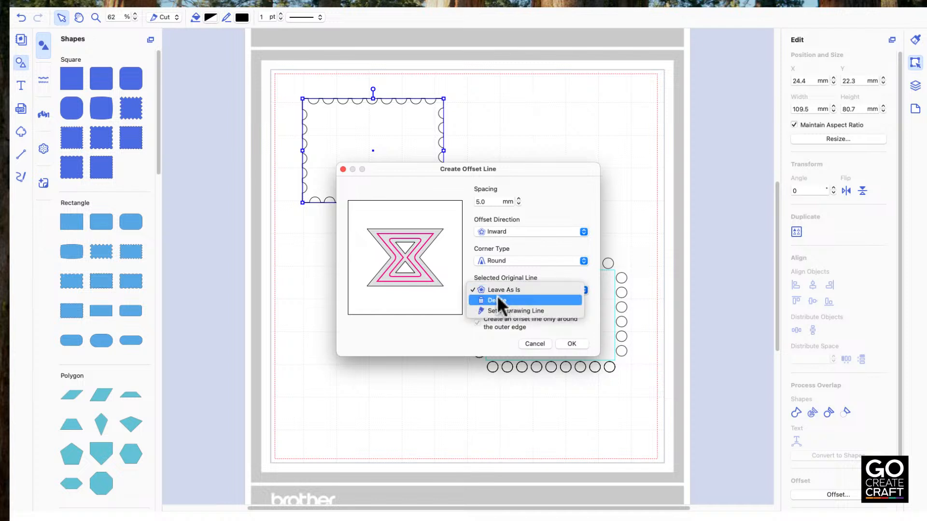
pyautogui.click(497, 300)
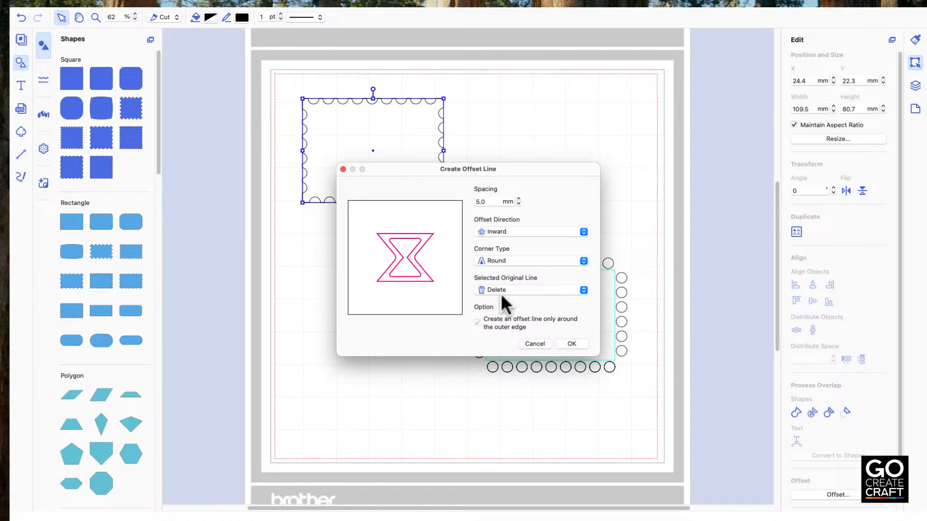
pyautogui.click(572, 344)
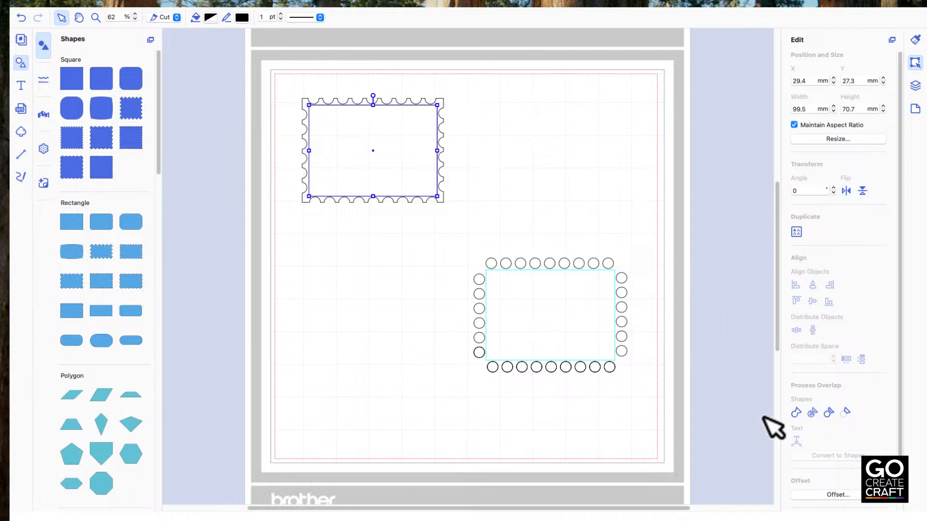
# Offset the inner rectangle inward by another 2 mm, deleting its original line
pyautogui.click(824, 497)
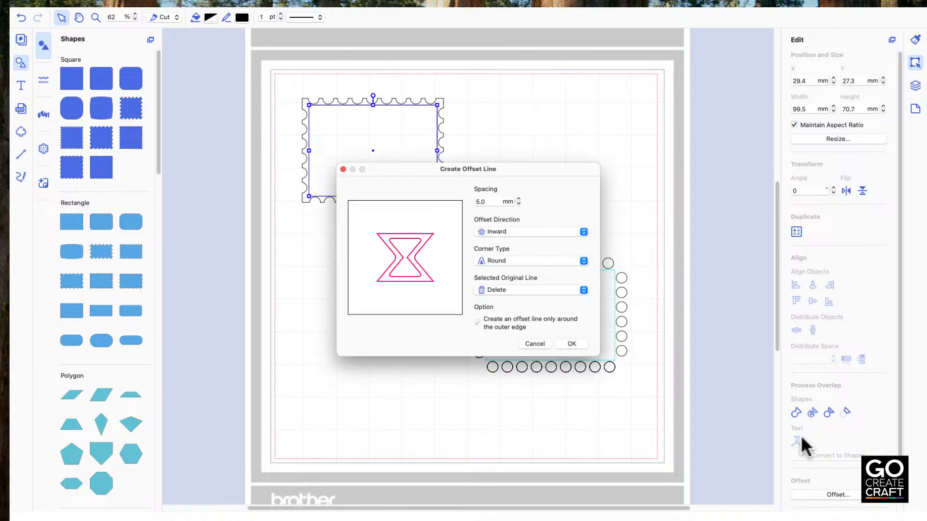
pyautogui.click(518, 204)
pyautogui.click(518, 204)
pyautogui.click(519, 204)
pyautogui.click(518, 204)
pyautogui.click(518, 204)
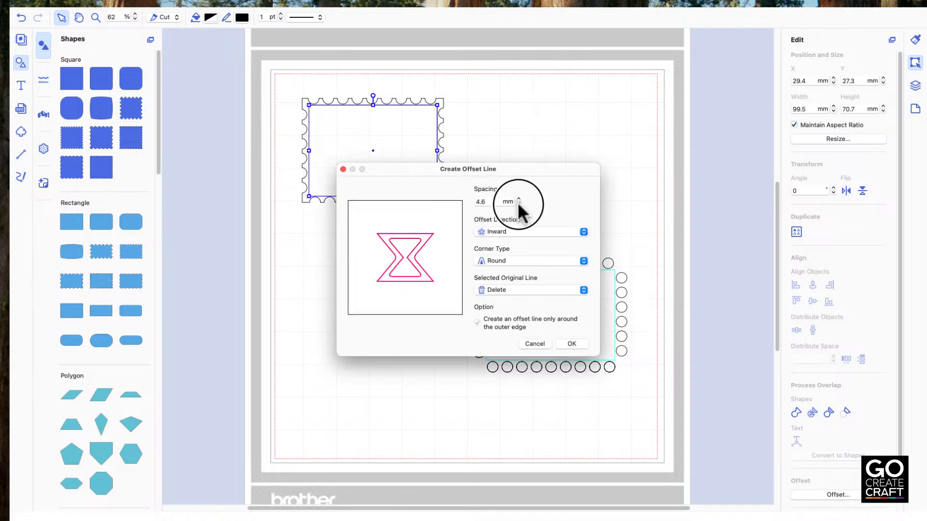
pyautogui.moveTo(494, 203); pyautogui.dragTo(461, 197)
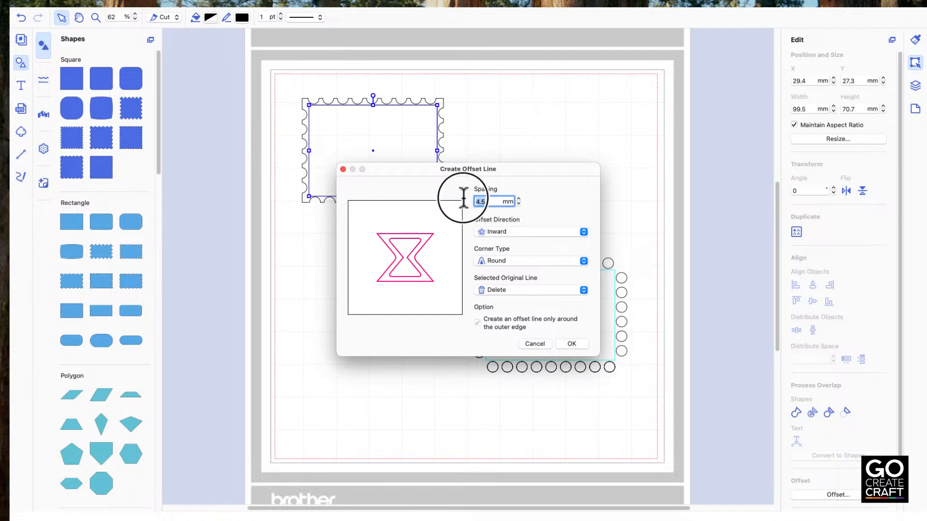
pyautogui.write('2')
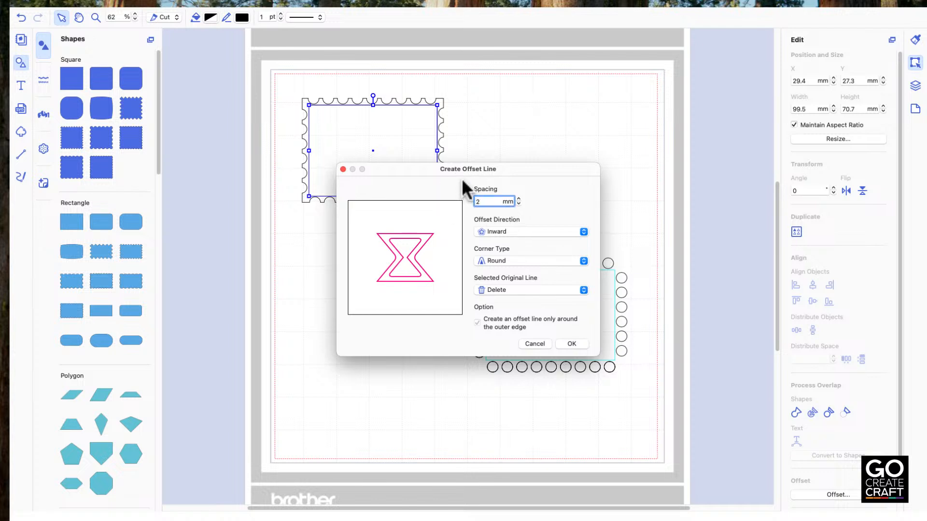
pyautogui.click(571, 345)
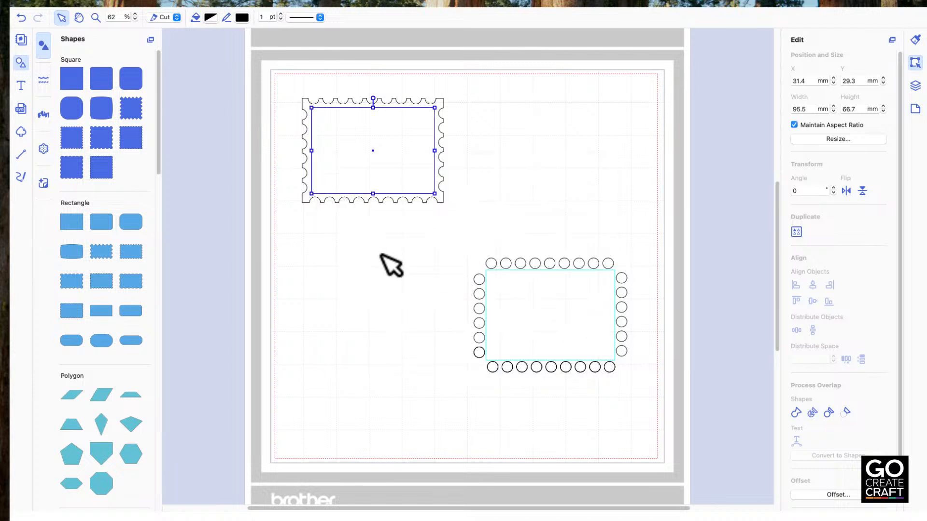
pyautogui.click(392, 265)
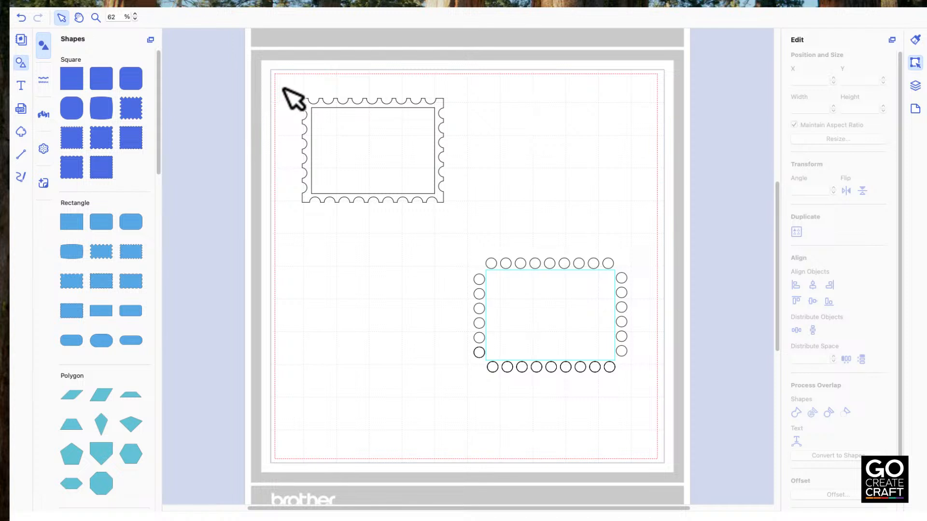
# Group the perforated frame with its inner rectangle and move the group to the lower left corner of the mat
pyautogui.moveTo(284, 88); pyautogui.dragTo(471, 263)
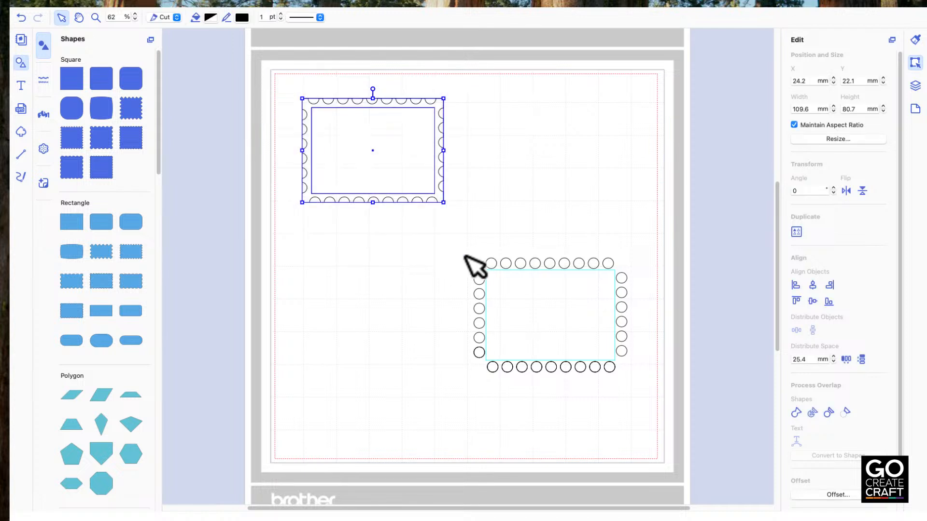
pyautogui.press('super+g')
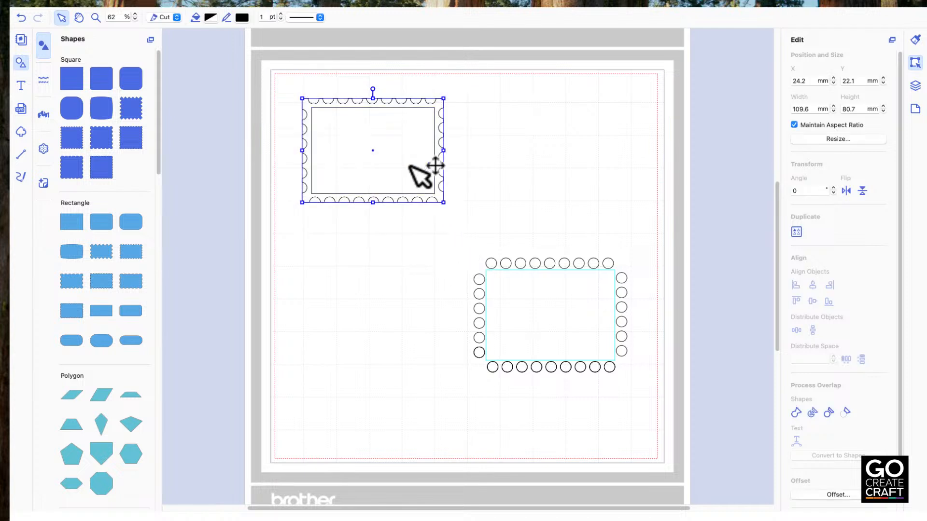
pyautogui.moveTo(409, 163); pyautogui.dragTo(392, 412)
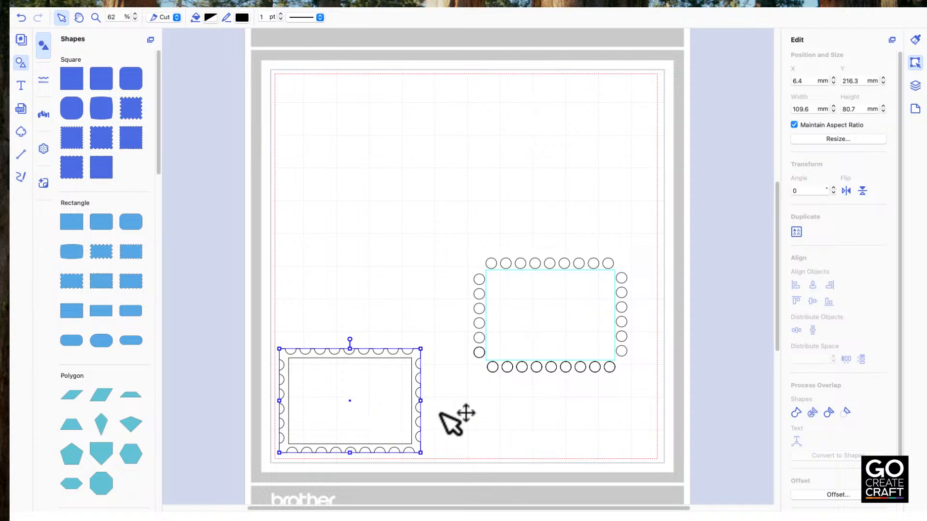
pyautogui.click(425, 283)
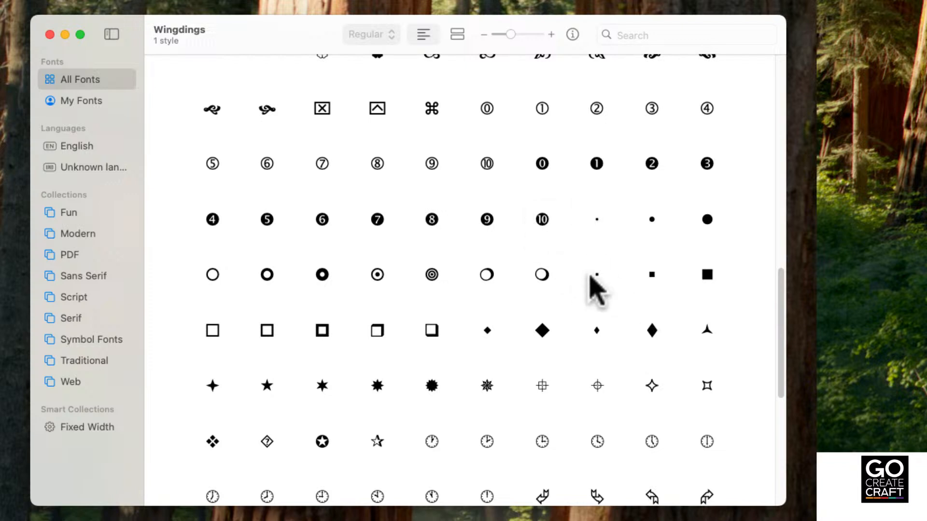
# Switch to Font Book and copy the tall black diamond glyph from the Wingdings font
pyautogui.click(648, 327)
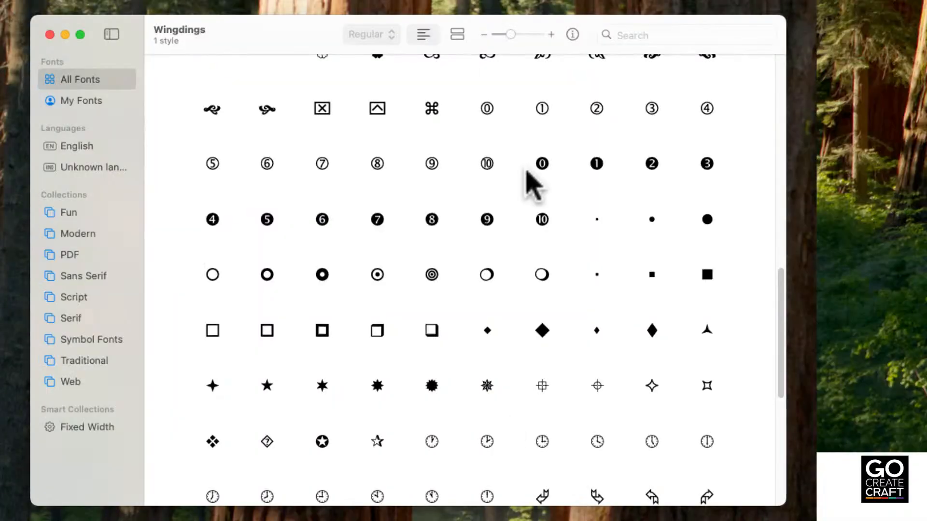
pyautogui.moveTo(554, 26); pyautogui.dragTo(390, 20)
pyautogui.click(485, 332)
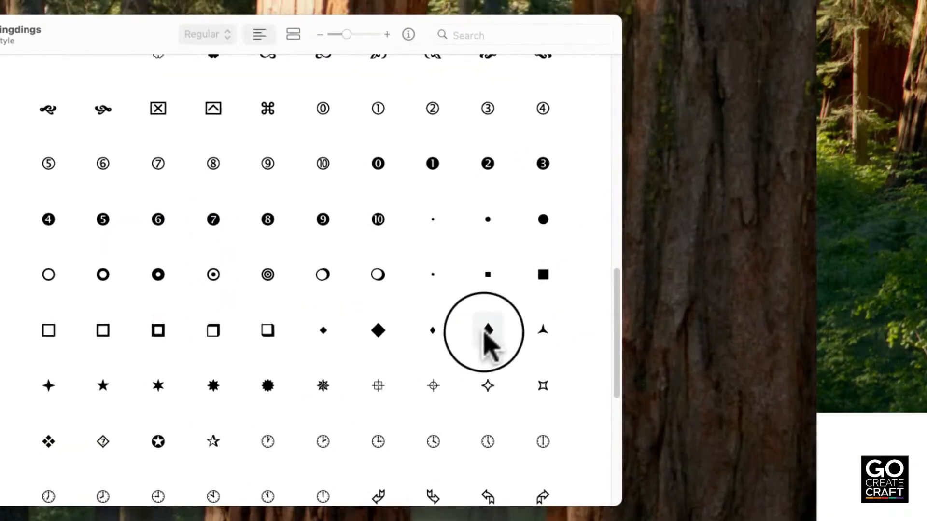
pyautogui.click(506, 342)
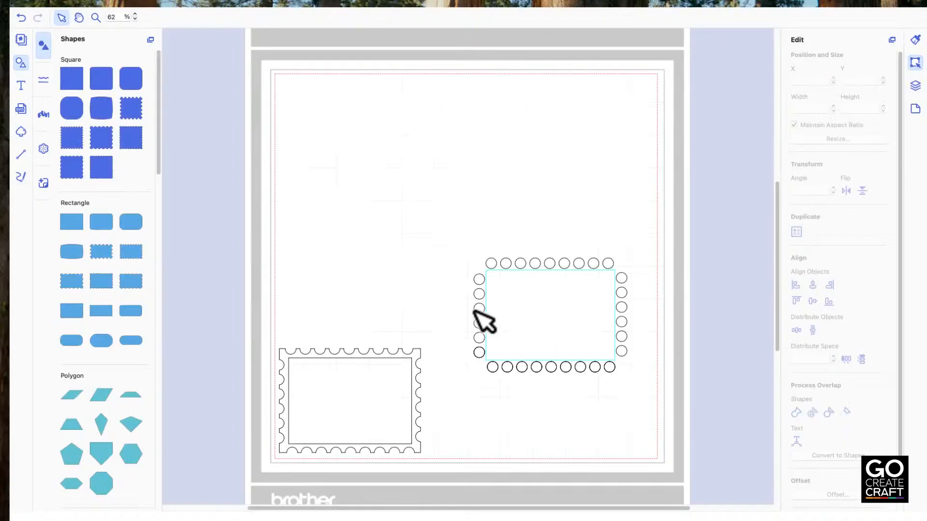
# Return to CanvasWorkspace and replace the circle characters of the text-on-path border with pasted Wingdings diamonds
pyautogui.click(505, 266)
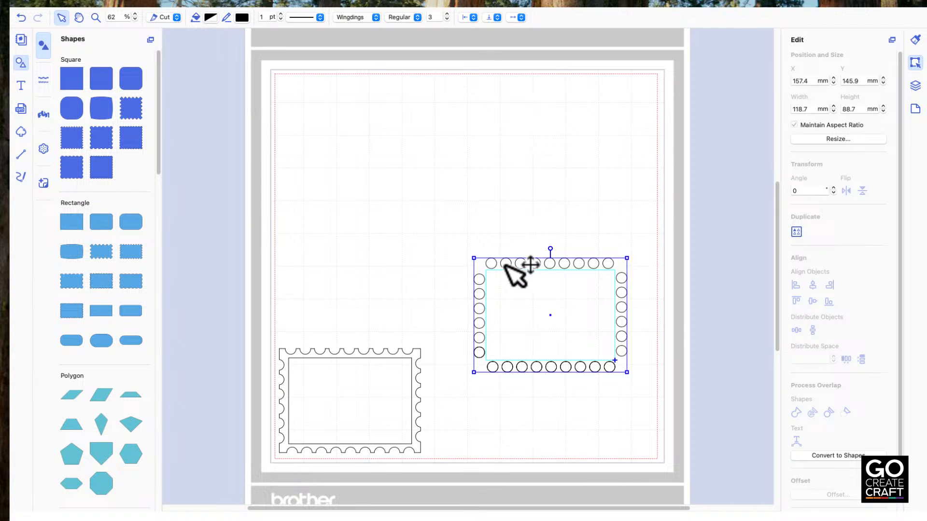
pyautogui.doubleClick(506, 266)
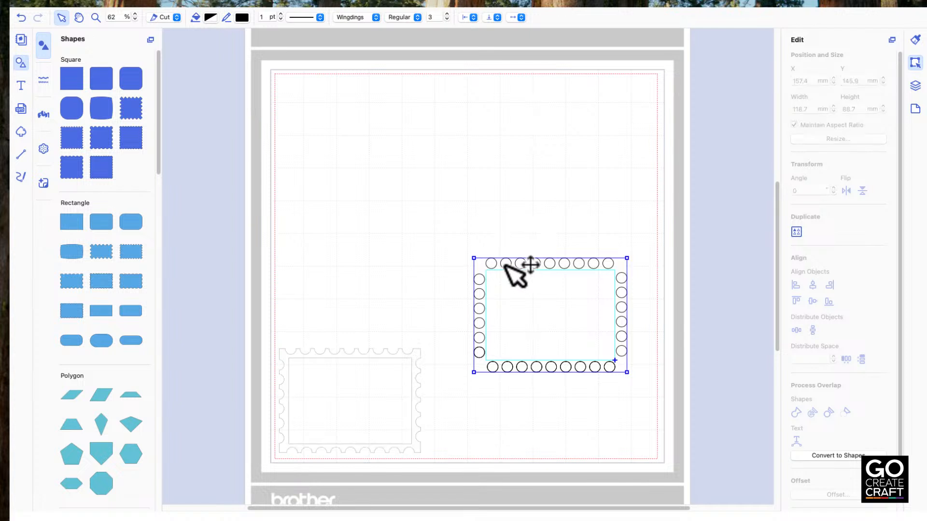
pyautogui.doubleClick(505, 266)
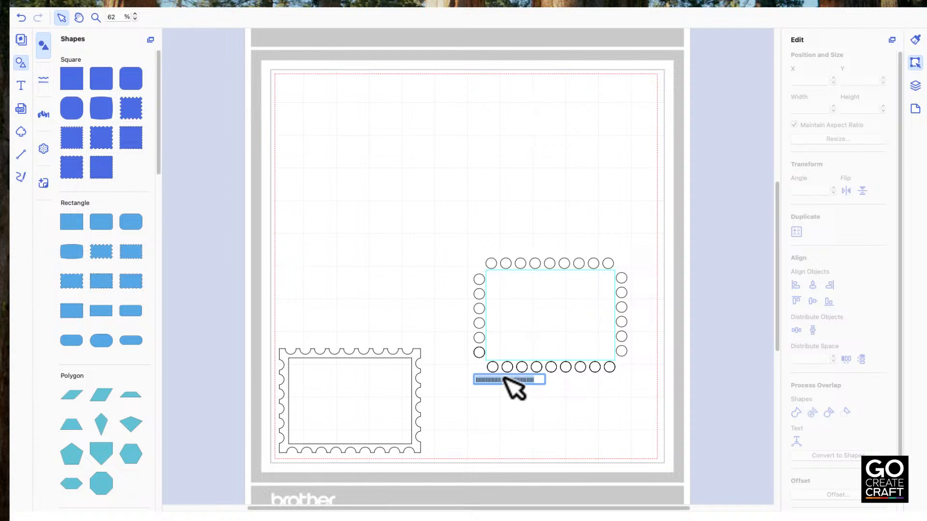
pyautogui.press('super+v')
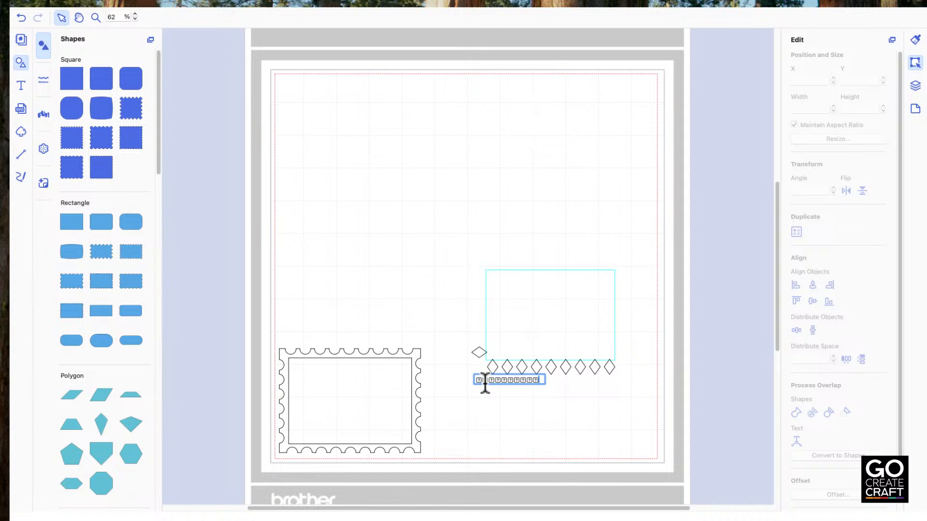
# Add more diamonds to the path text until they run along all four sides of the rectangle
pyautogui.write('aaaa')
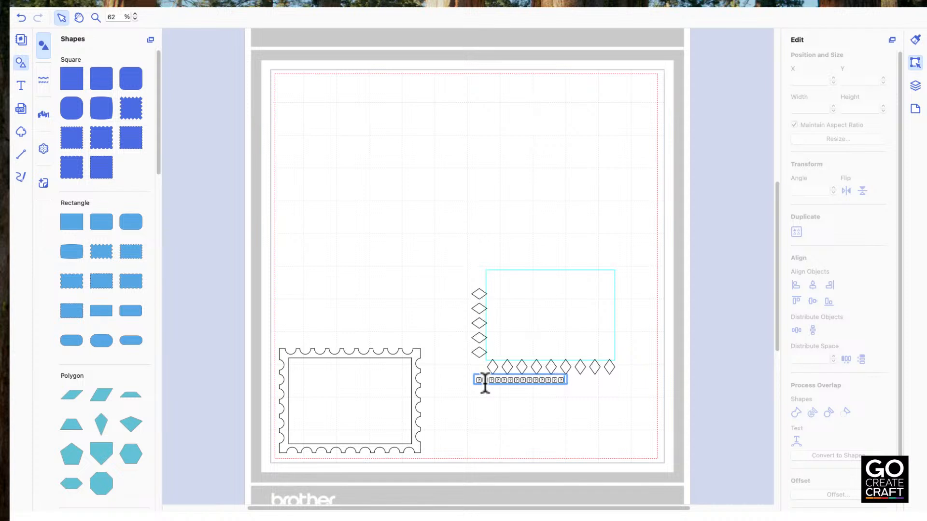
pyautogui.write('aaaaa')
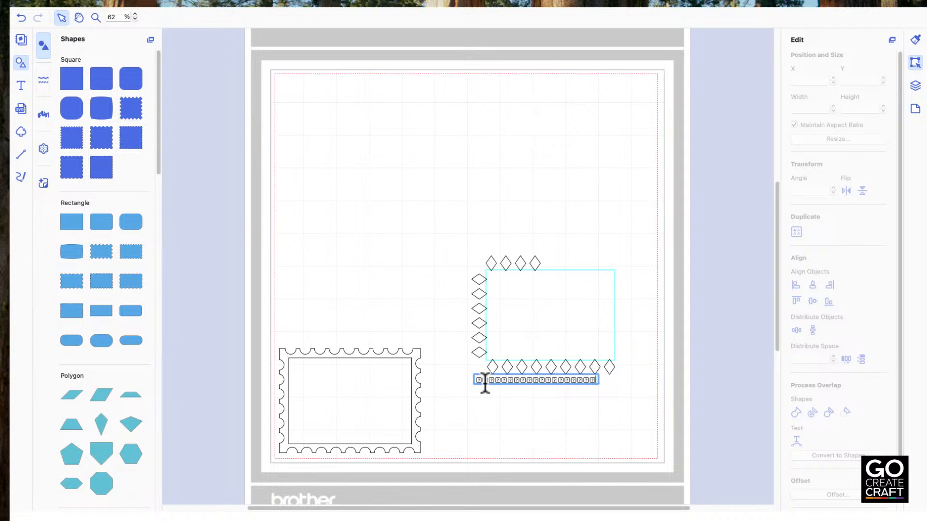
pyautogui.write('aaaaaa')
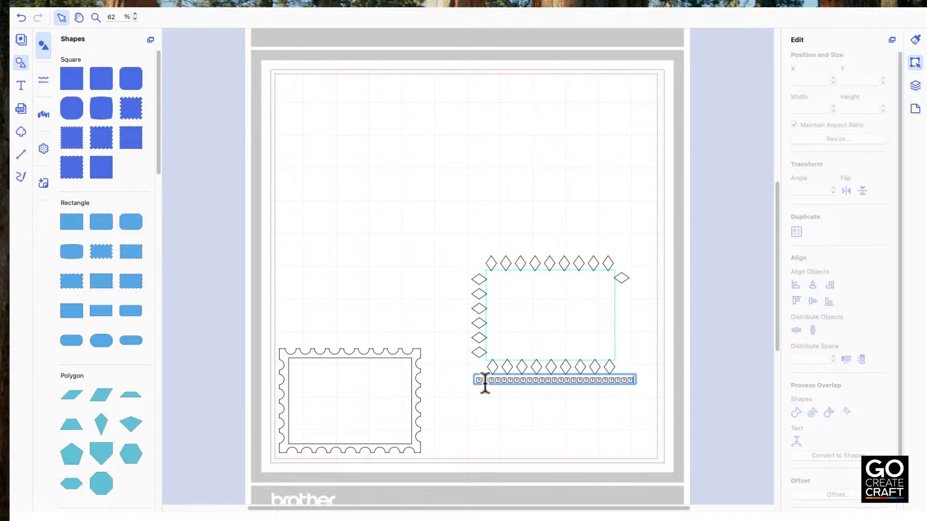
pyautogui.write('aaaaa')
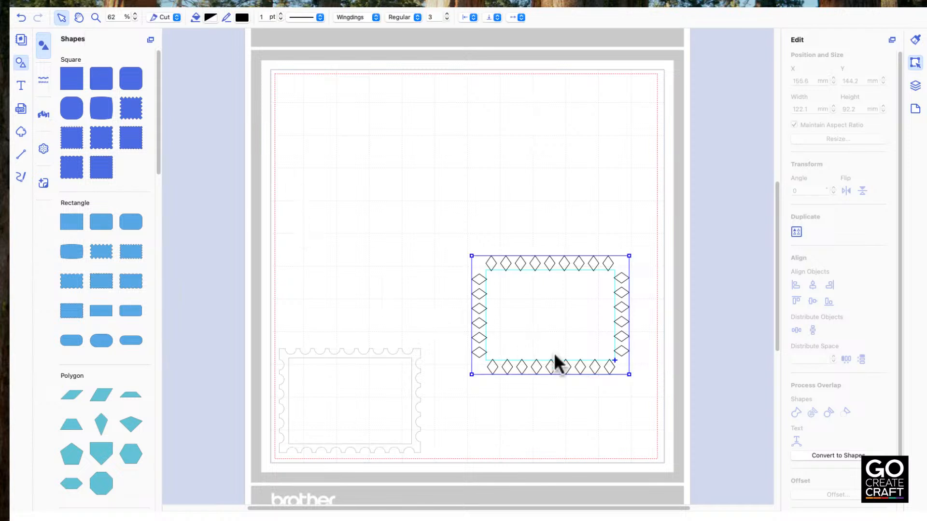
pyautogui.click(407, 276)
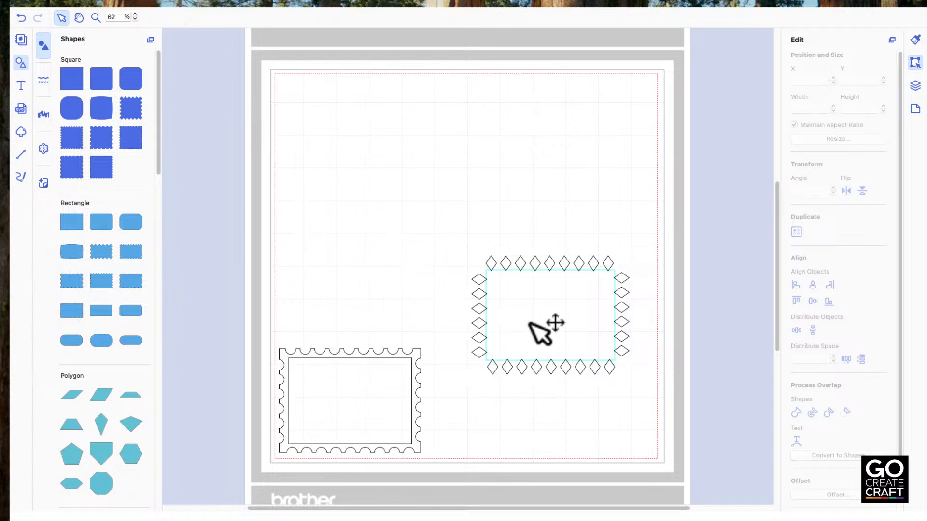
# Duplicate the diamond path-text border into the empty upper left area of the mat and convert the copy to shapes
pyautogui.click(540, 333)
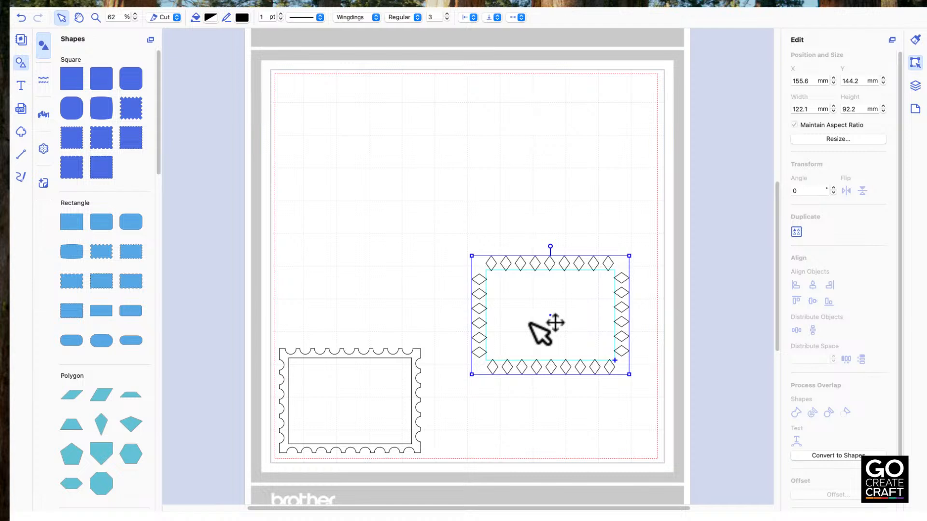
pyautogui.moveTo(530, 322); pyautogui.dragTo(345, 154)
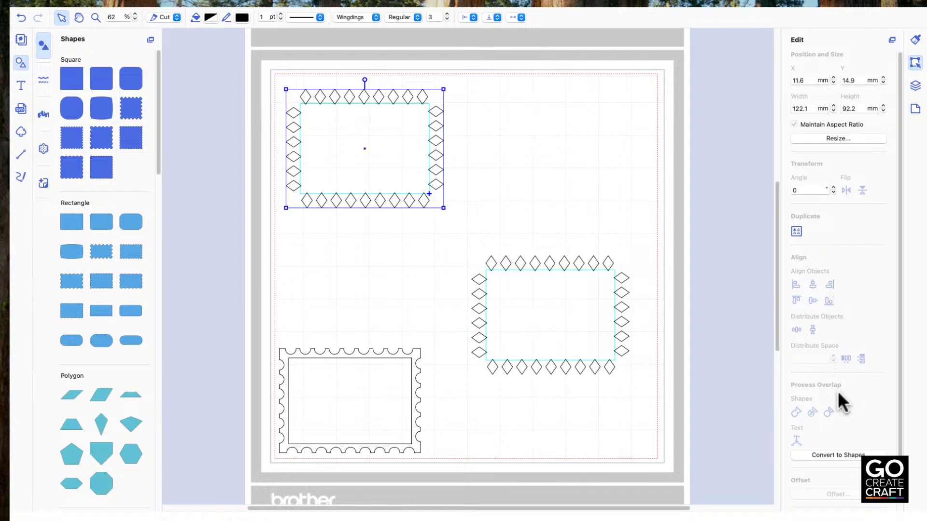
pyautogui.click(816, 456)
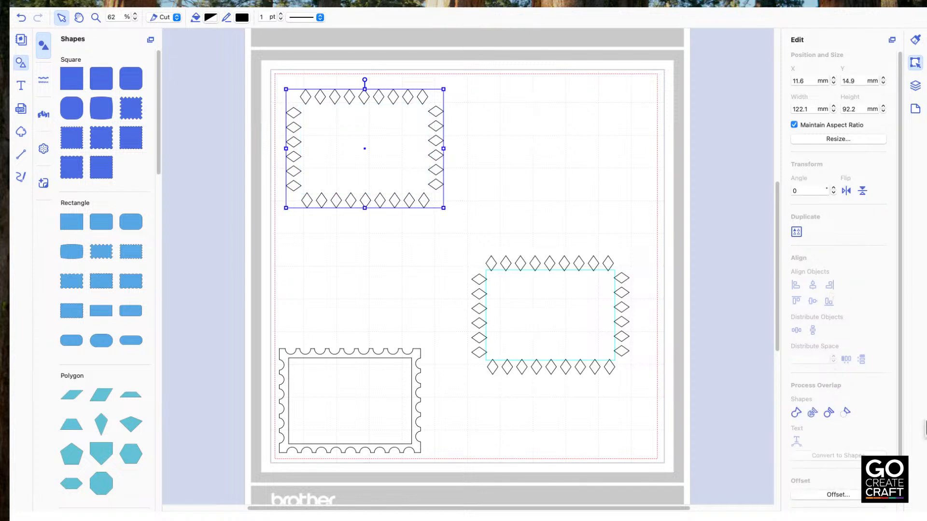
pyautogui.click(479, 198)
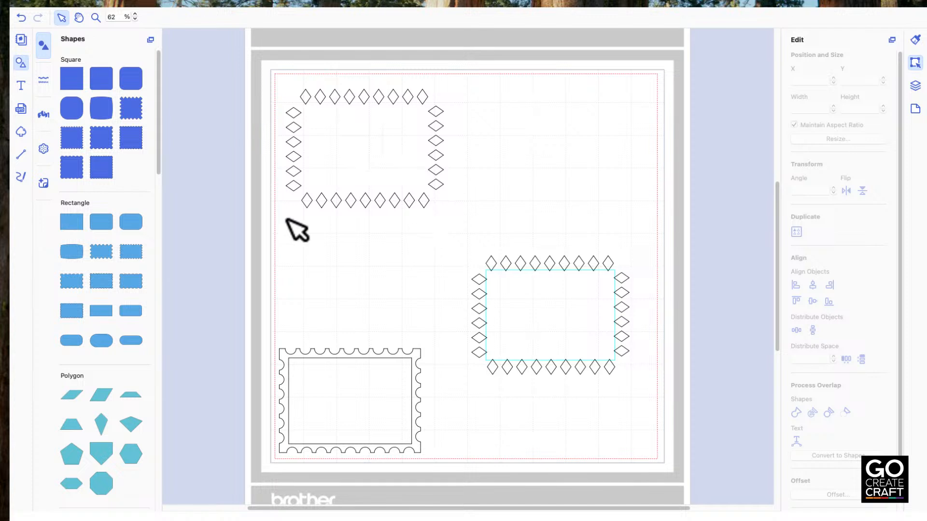
# Add a plain rectangle over the converted diamonds and resize it to about 111 × 80 mm so its edges cross the diamonds
pyautogui.click(68, 225)
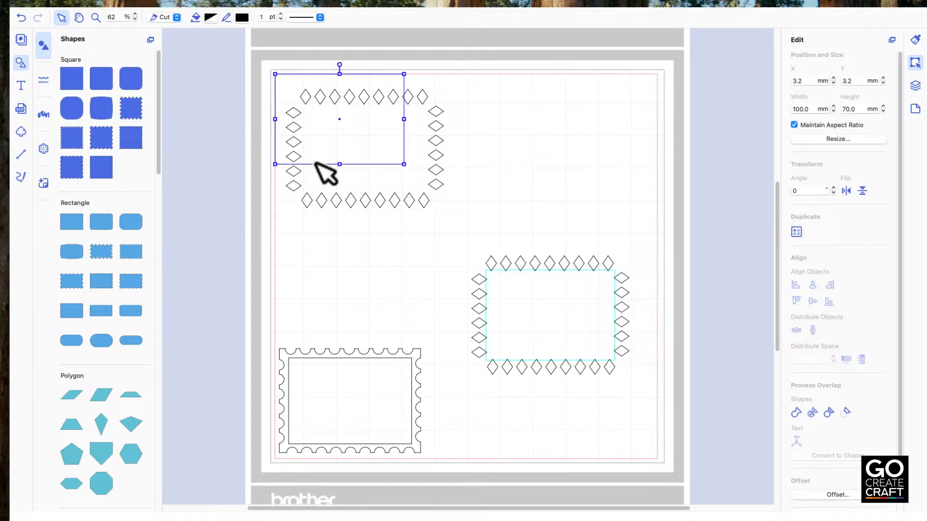
pyautogui.moveTo(307, 119); pyautogui.dragTo(334, 154)
pyautogui.moveTo(422, 187); pyautogui.dragTo(436, 209)
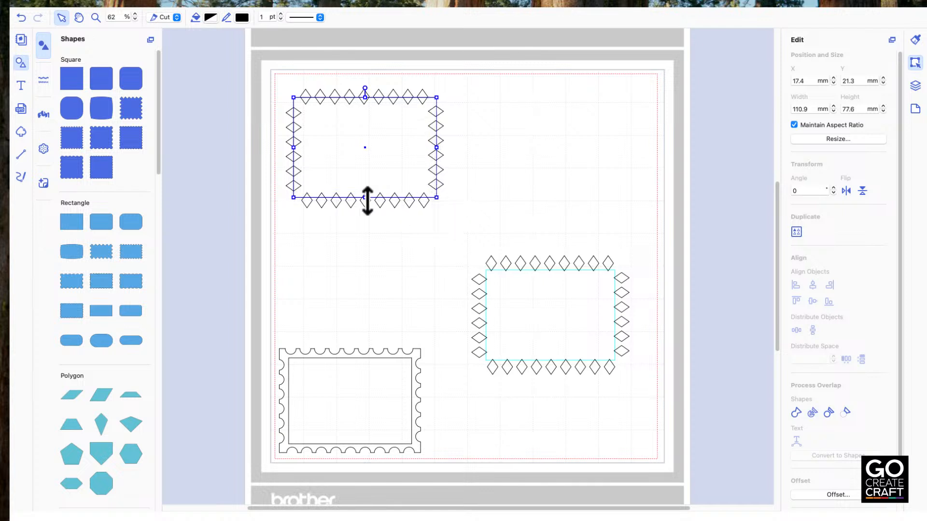
pyautogui.moveTo(365, 198)
pyautogui.mouseDown()
pyautogui.moveTo(367, 207)
pyautogui.moveTo(372, 200)
pyautogui.mouseUp()
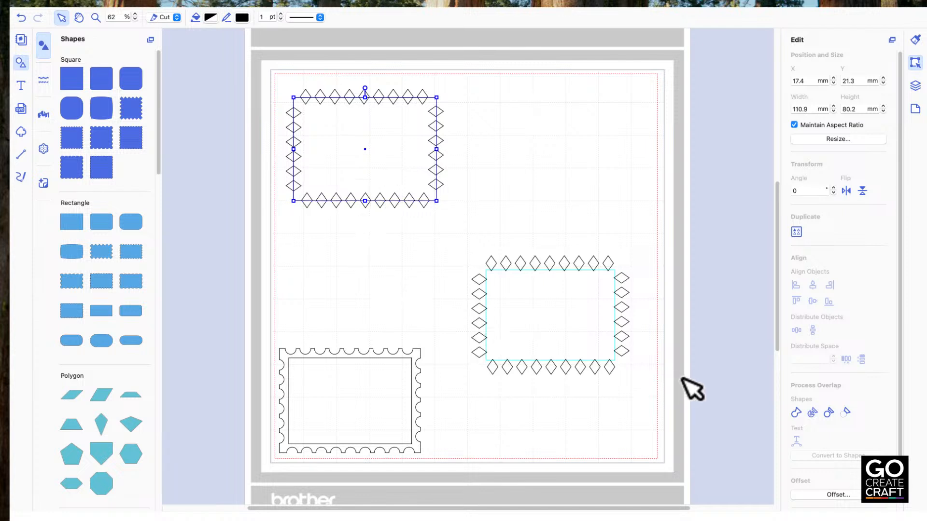
# Offset the rectangle outward by 5 mm with round corners, deleting the original line
pyautogui.click(854, 495)
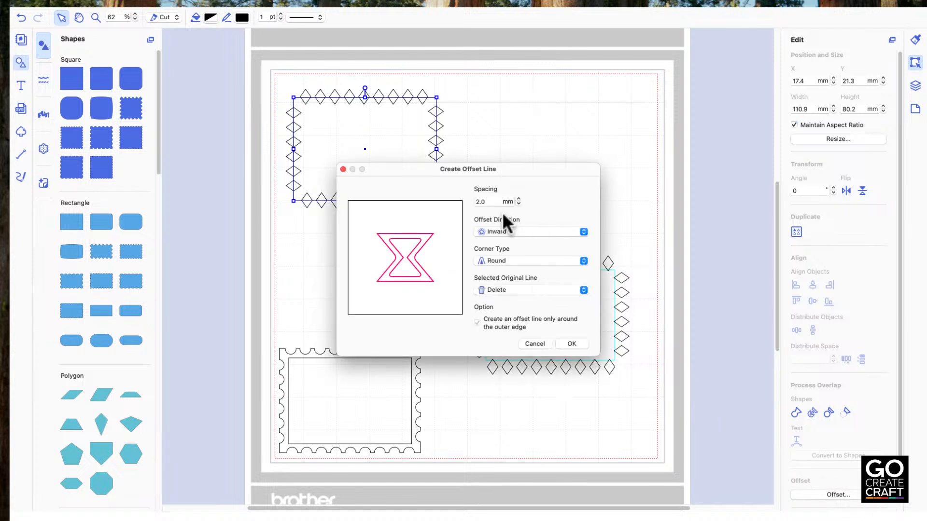
pyautogui.click(501, 233)
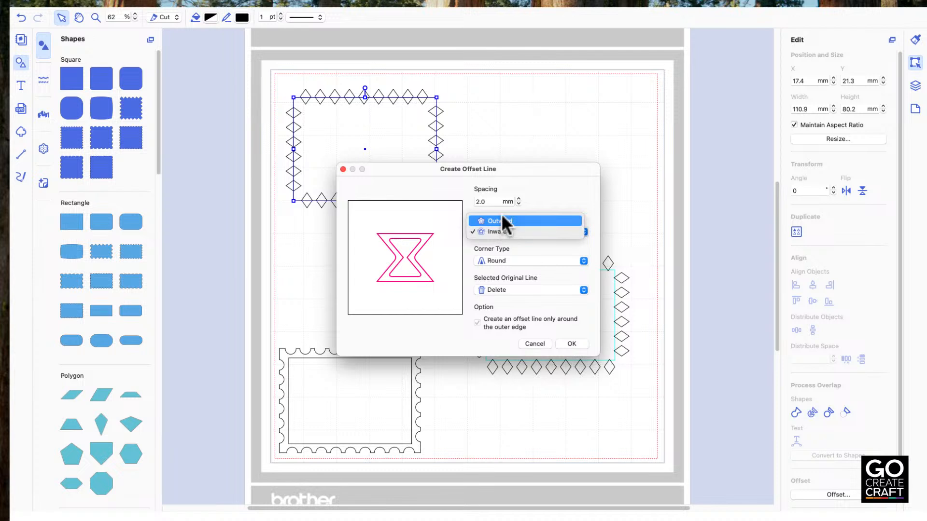
pyautogui.click(502, 217)
pyautogui.click(491, 202)
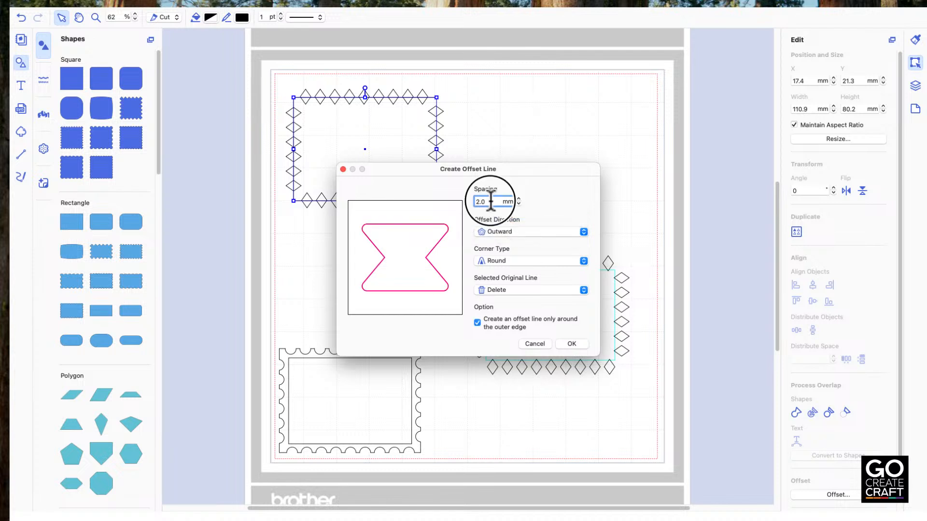
pyautogui.moveTo(491, 201); pyautogui.dragTo(457, 202)
pyautogui.write('5')
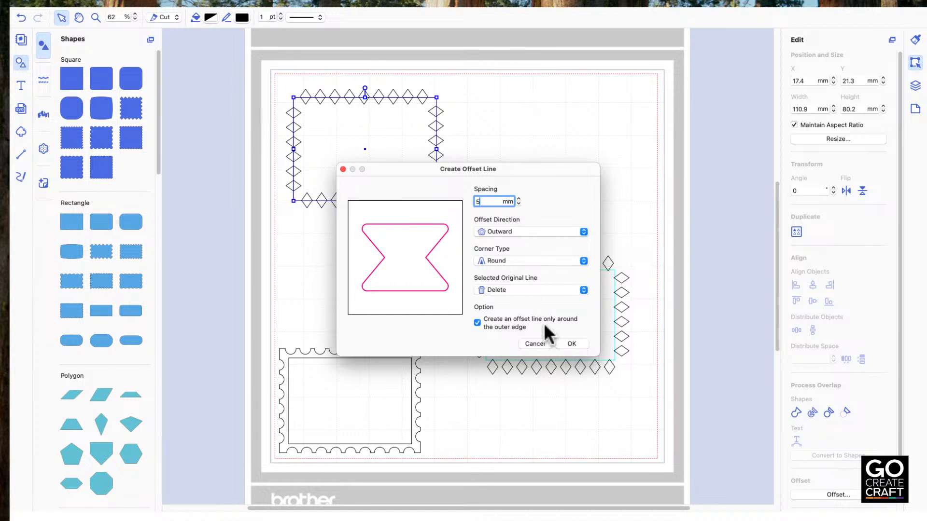
pyautogui.click(569, 343)
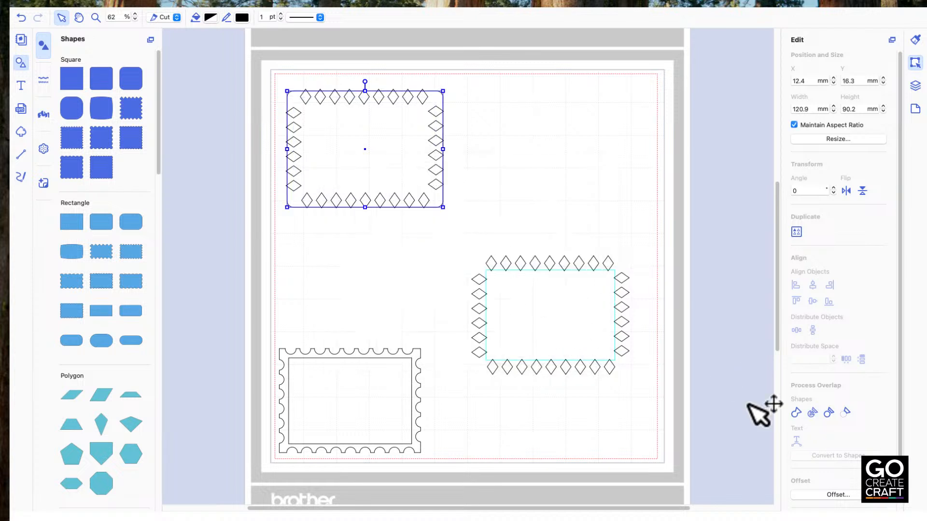
# Offset the rounded outline outward by a further 3 mm so it encloses all the diamonds
pyautogui.click(820, 493)
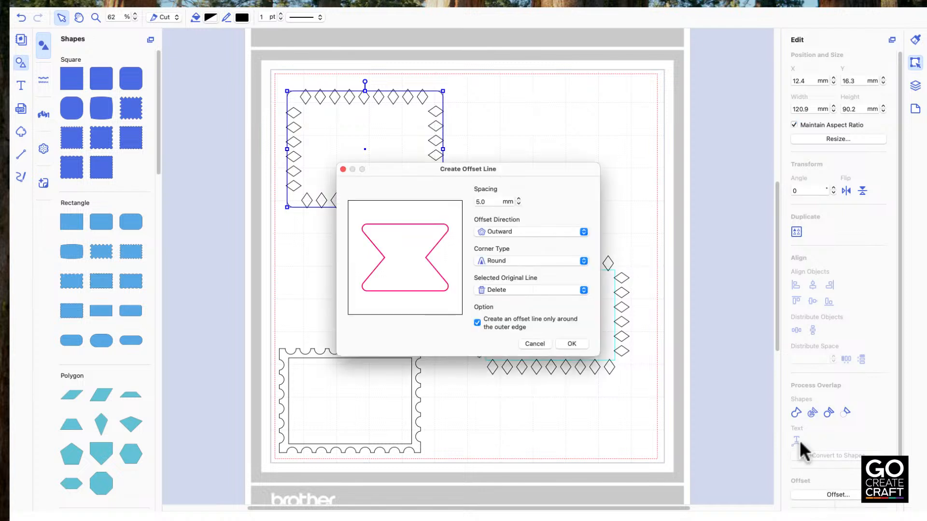
pyautogui.moveTo(491, 200); pyautogui.dragTo(469, 200)
pyautogui.click(571, 343)
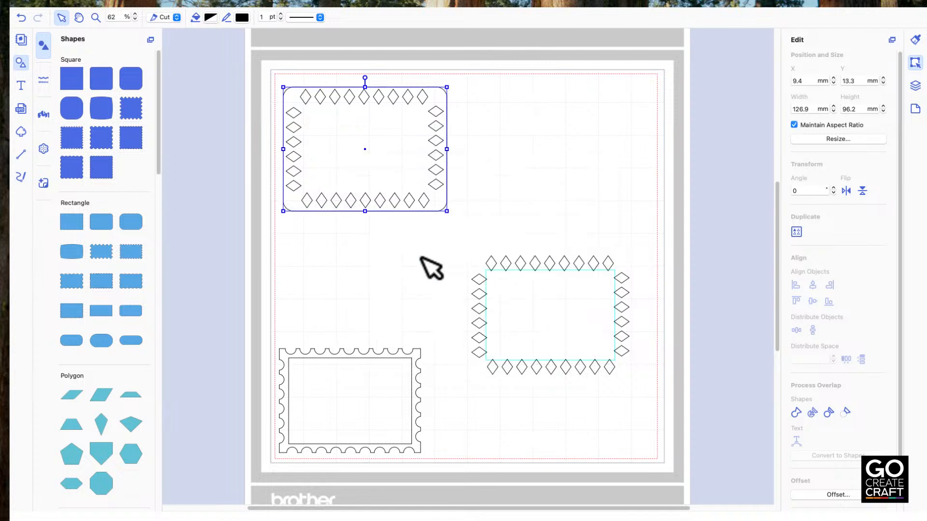
pyautogui.click(418, 247)
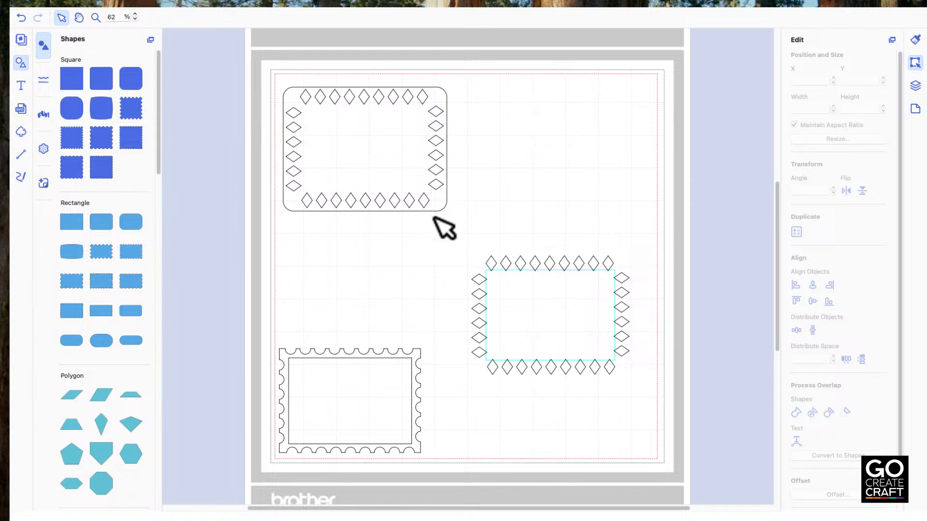
# Group the rounded outline with its diamonds and move the group down to just above the perforated stamp frame
pyautogui.moveTo(235, 59); pyautogui.dragTo(476, 272)
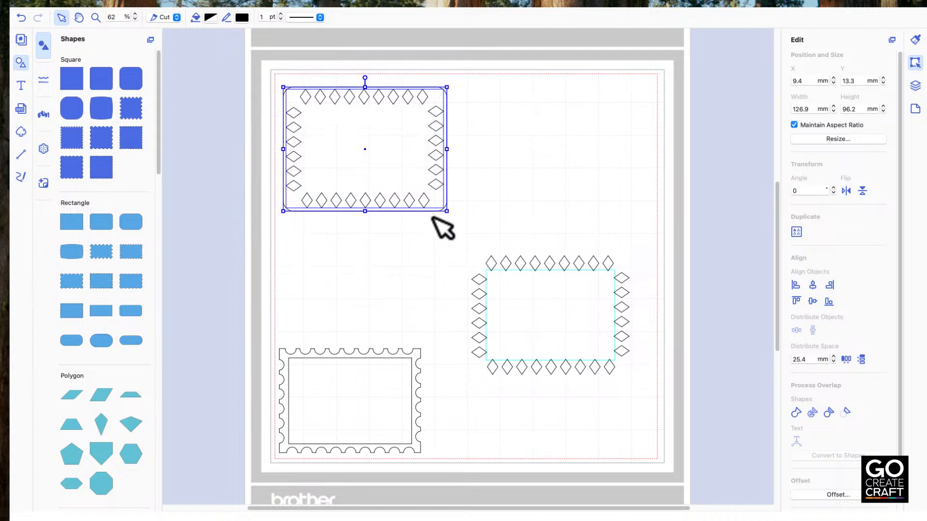
pyautogui.press('super+g')
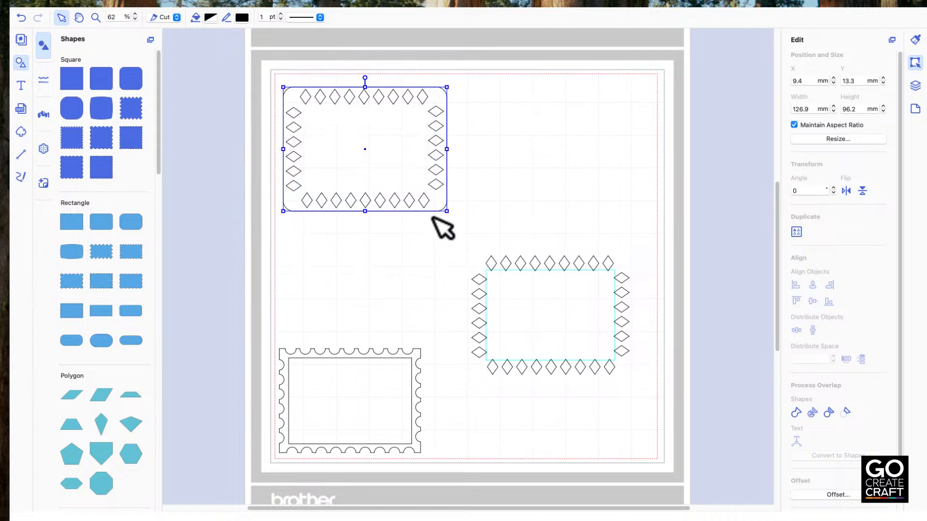
pyautogui.moveTo(394, 151); pyautogui.dragTo(392, 280)
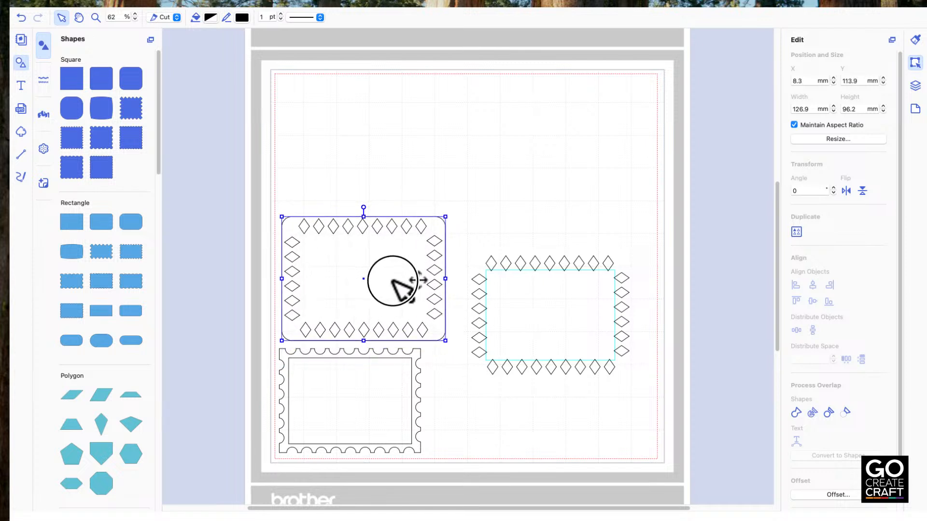
pyautogui.click(544, 205)
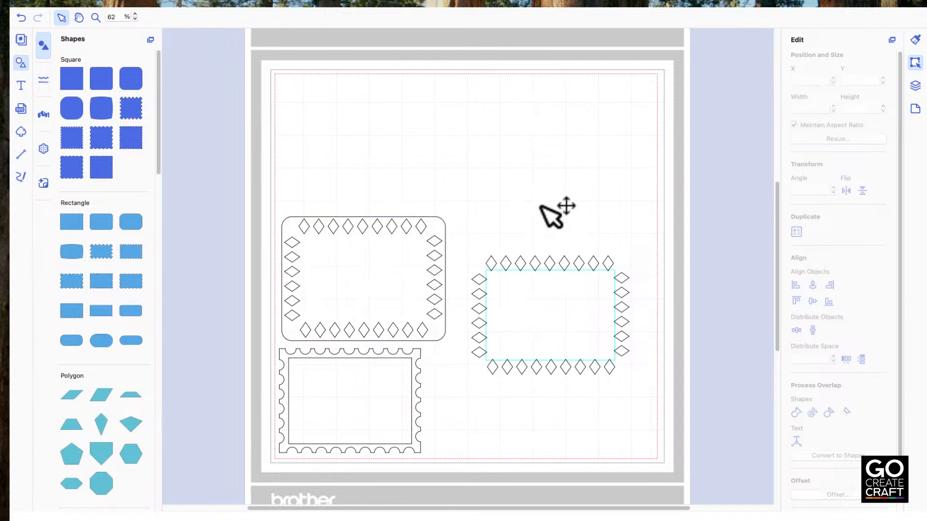
# Duplicate the diamond path-text border into the upper right area of the mat and convert the copy to shapes
pyautogui.click(563, 279)
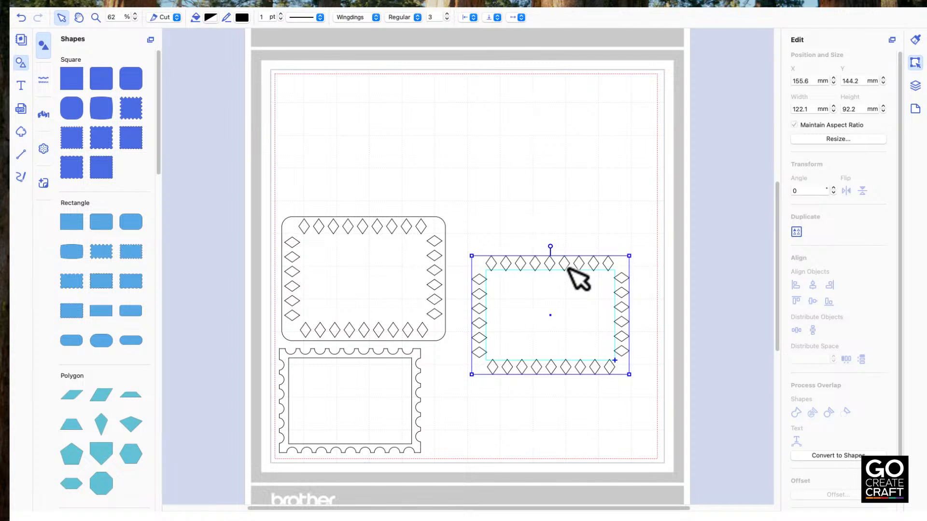
pyautogui.click(570, 269)
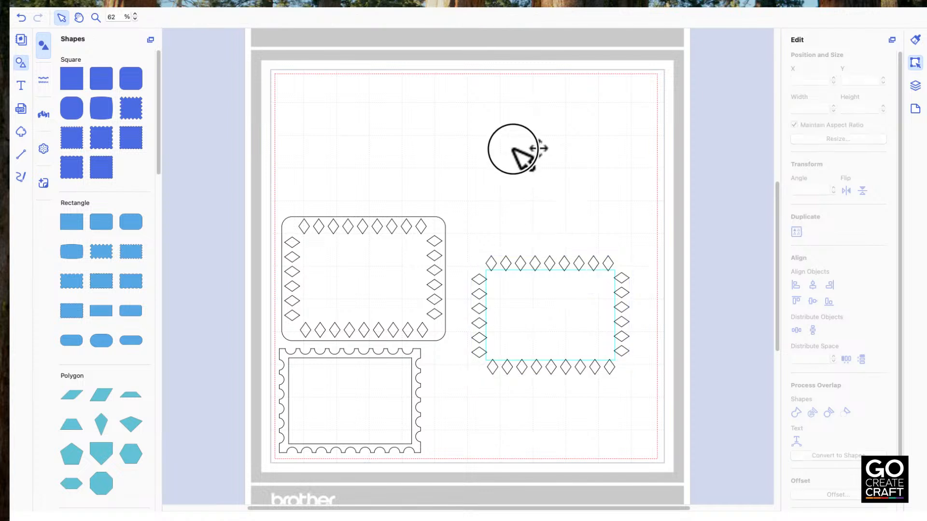
pyautogui.moveTo(529, 261); pyautogui.dragTo(529, 104)
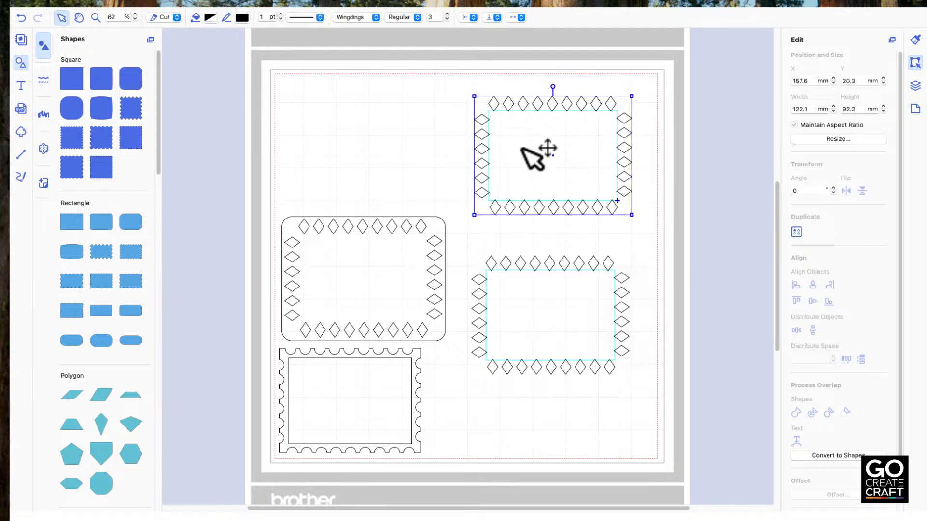
pyautogui.click(414, 164)
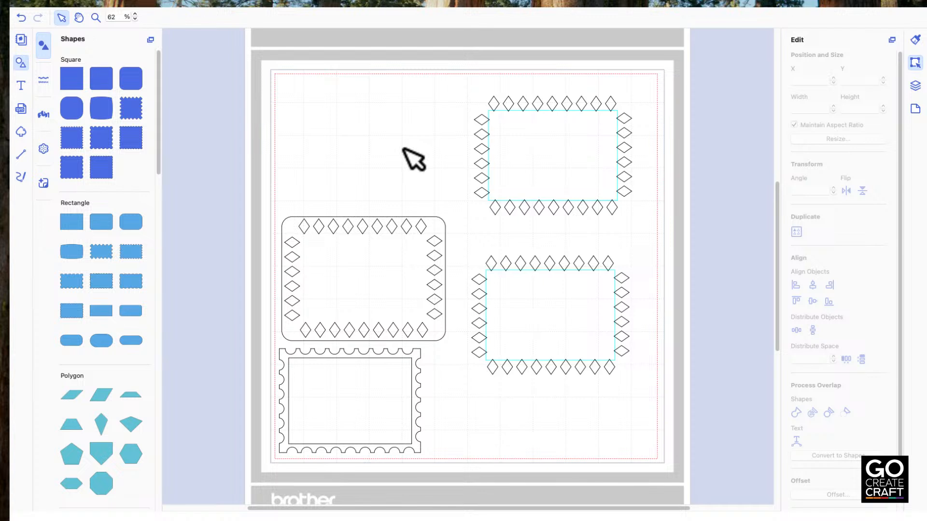
pyautogui.click(478, 165)
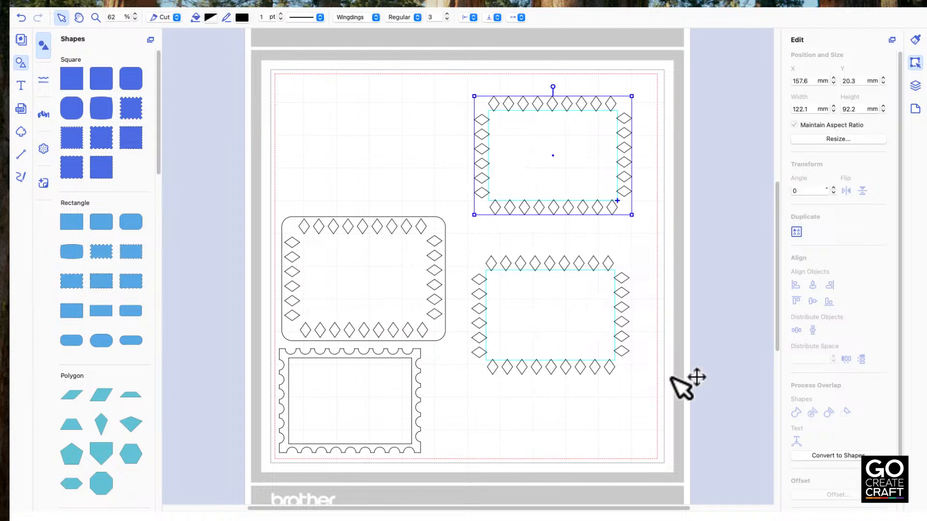
pyautogui.click(820, 456)
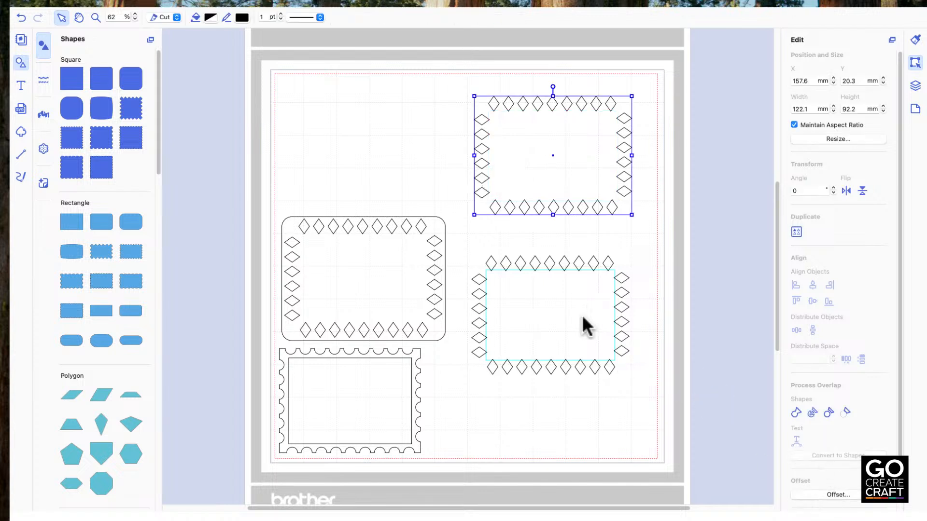
pyautogui.click(426, 161)
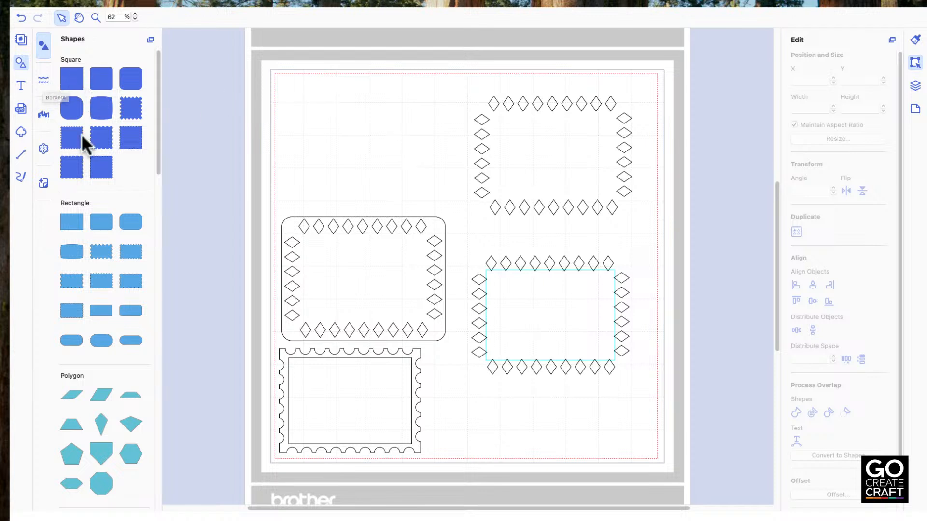
# Add a plain rectangle over the upper right diamonds and resize it to about 107 × 76 mm so its edges run through them
pyautogui.click(67, 223)
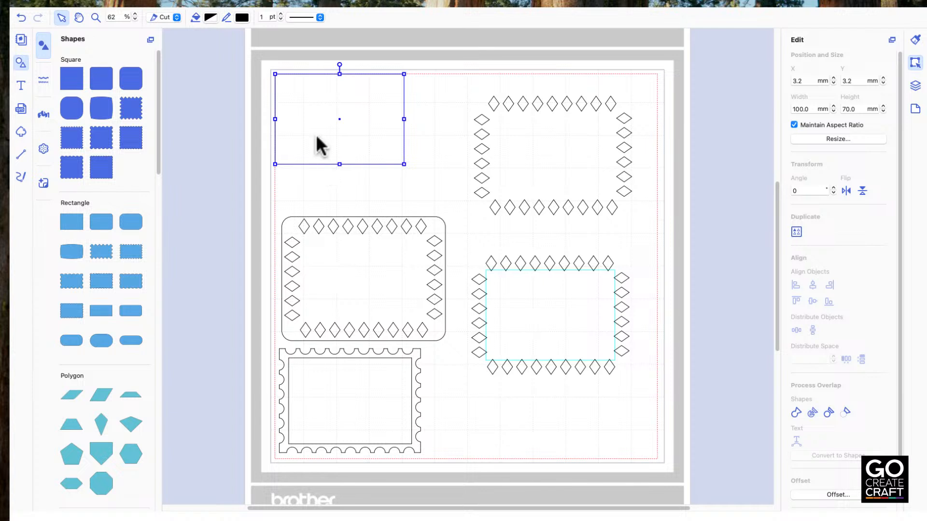
pyautogui.moveTo(317, 145); pyautogui.dragTo(528, 170)
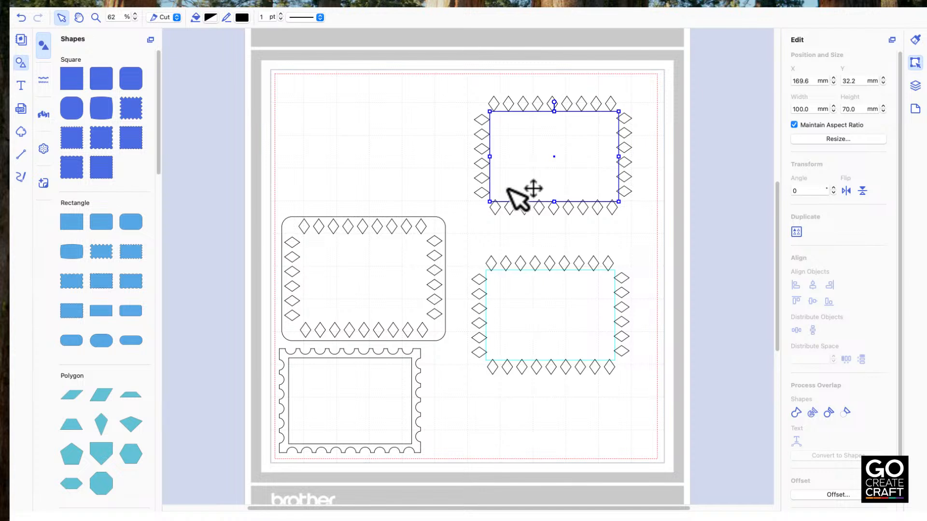
pyautogui.moveTo(518, 174); pyautogui.dragTo(513, 170)
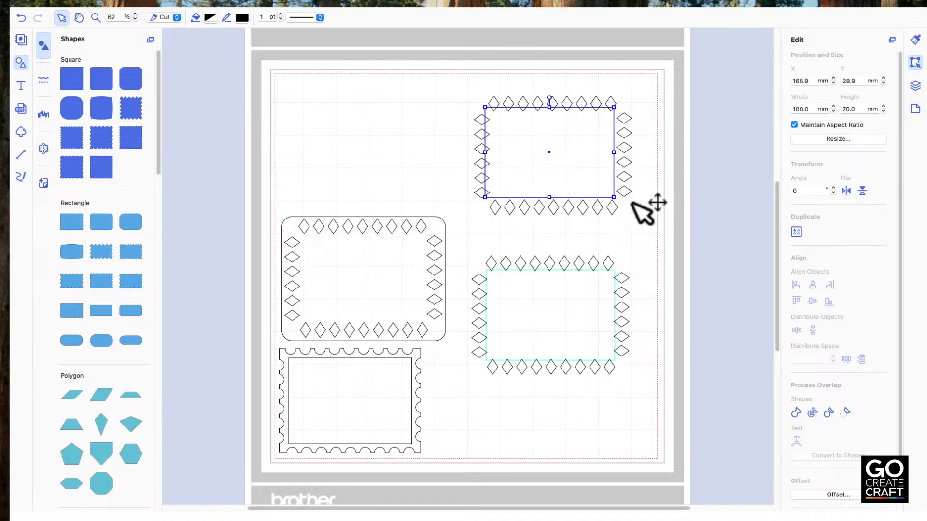
pyautogui.moveTo(613, 198); pyautogui.dragTo(621, 203)
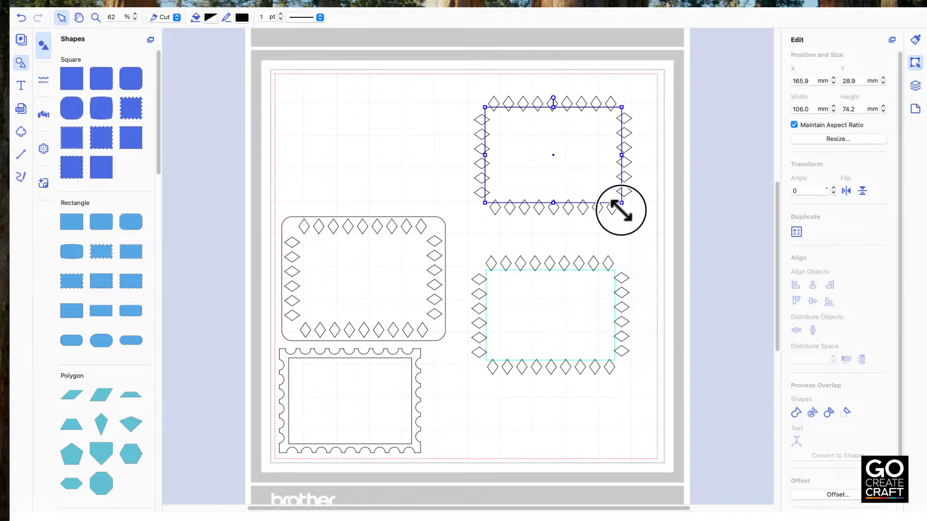
pyautogui.moveTo(553, 202); pyautogui.dragTo(554, 204)
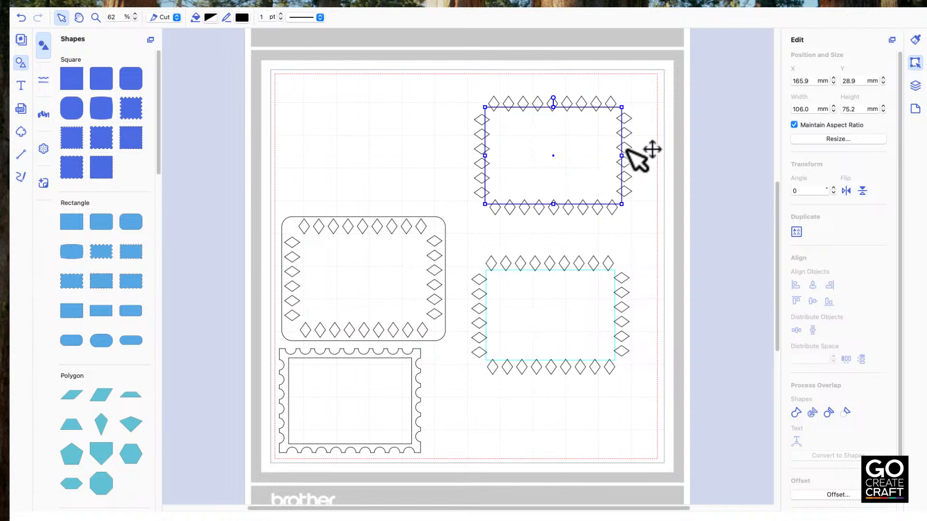
pyautogui.moveTo(621, 155); pyautogui.dragTo(622, 156)
pyautogui.moveTo(554, 108); pyautogui.dragTo(551, 107)
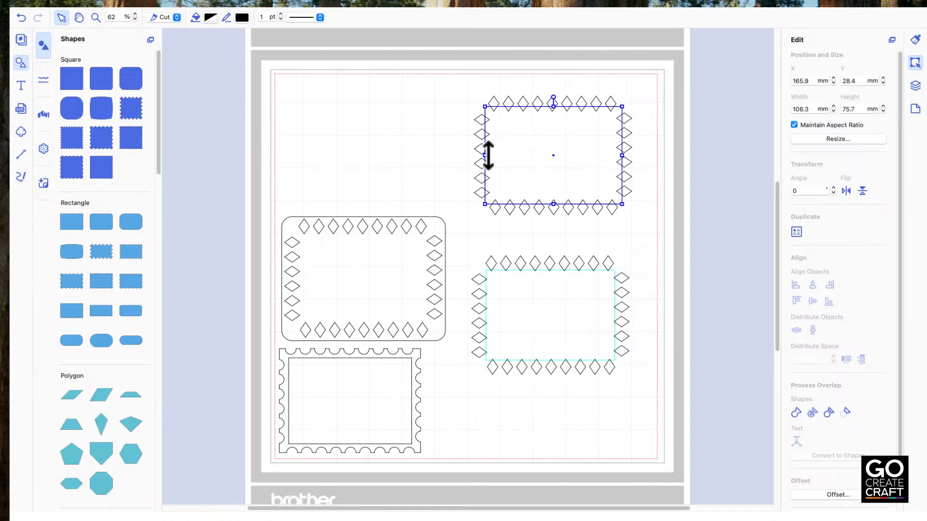
pyautogui.moveTo(485, 155); pyautogui.dragTo(484, 155)
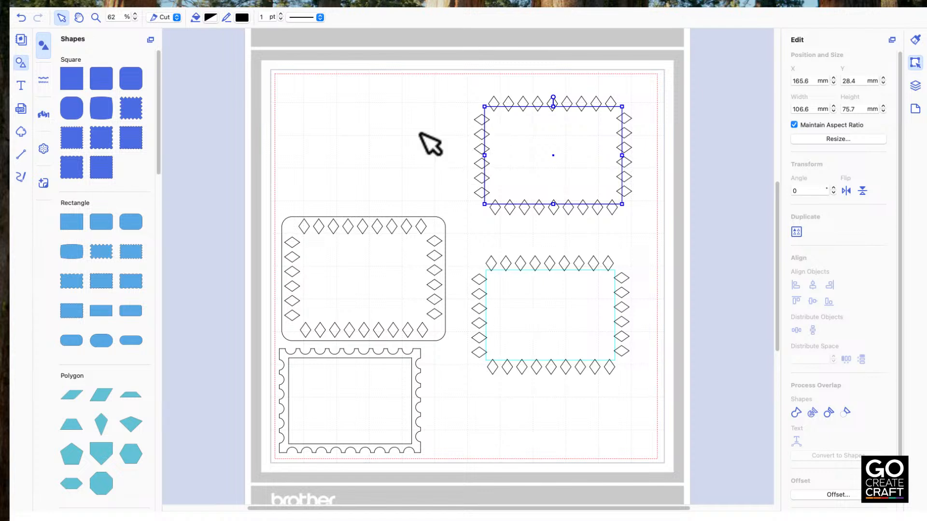
# Weld the plain rectangle and its overlapping diamonds in the mat's upper right area into a single frame outline
pyautogui.click(419, 134)
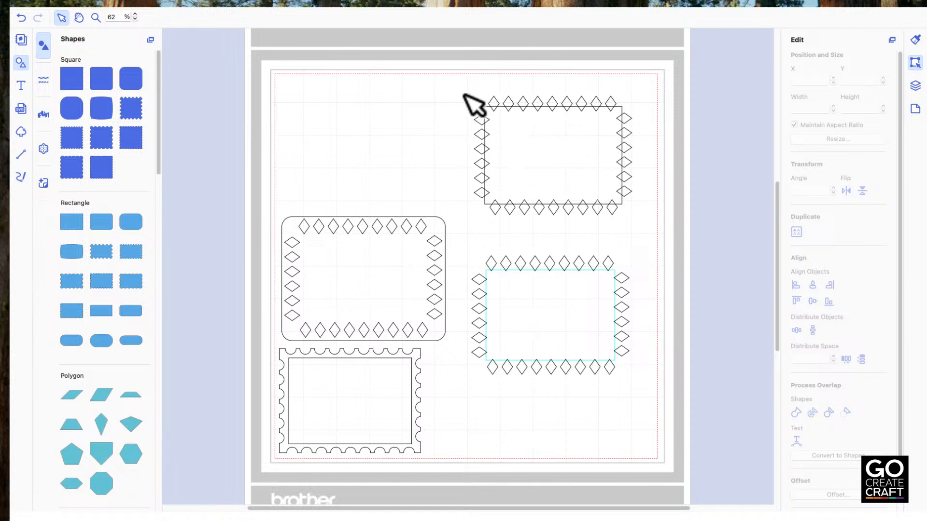
pyautogui.moveTo(462, 87); pyautogui.dragTo(624, 205)
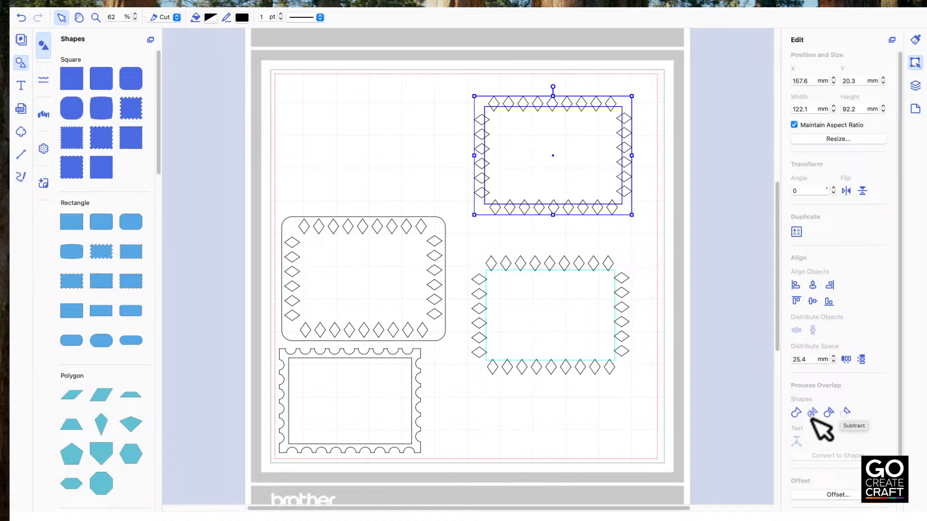
pyautogui.click(796, 413)
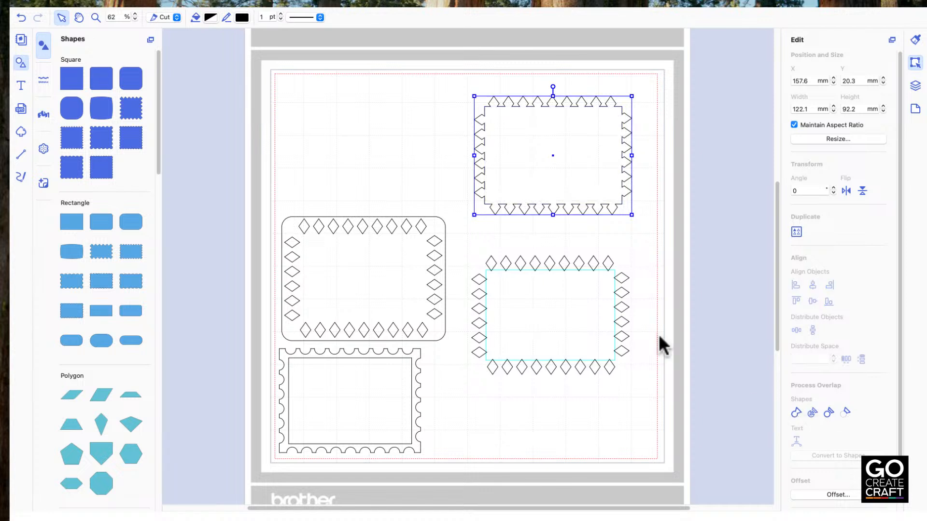
pyautogui.click(446, 137)
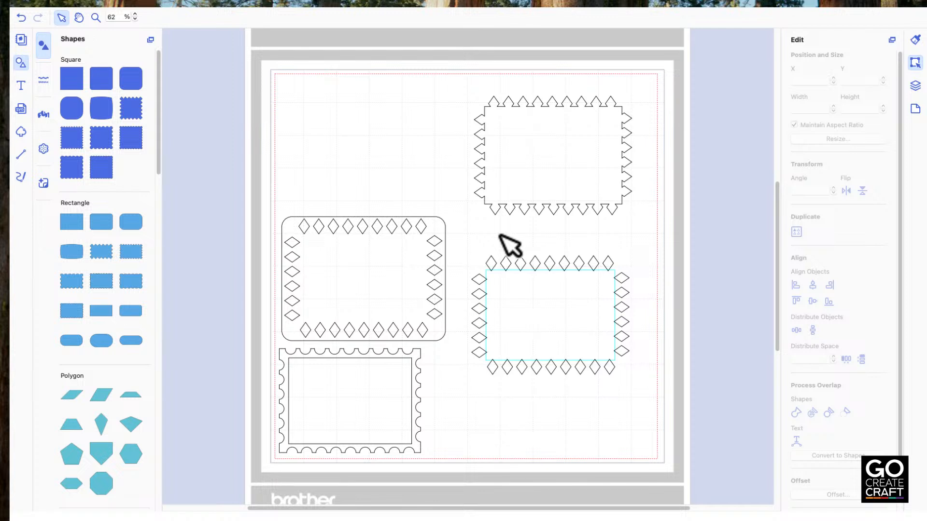
# Move the diamond path-text border lower on the mat's right half and duplicate it into the empty upper left area
pyautogui.click(525, 263)
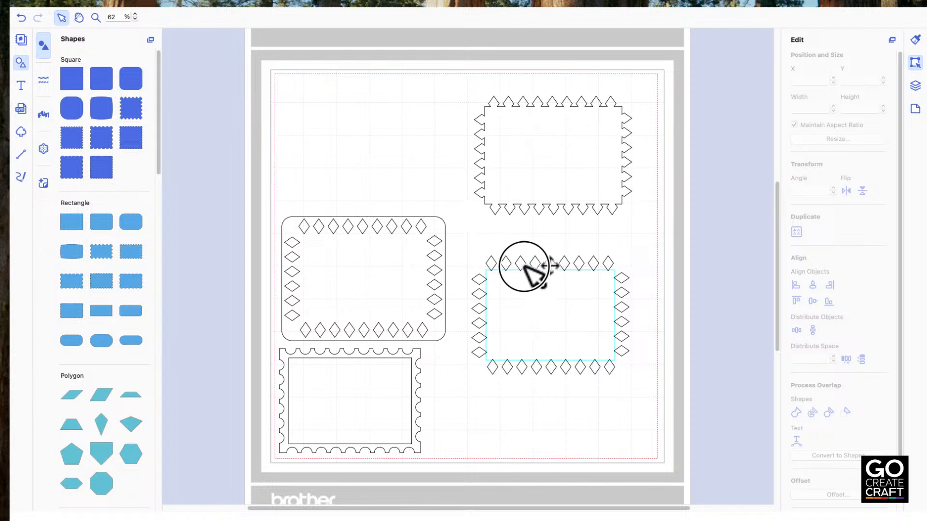
pyautogui.click(524, 267)
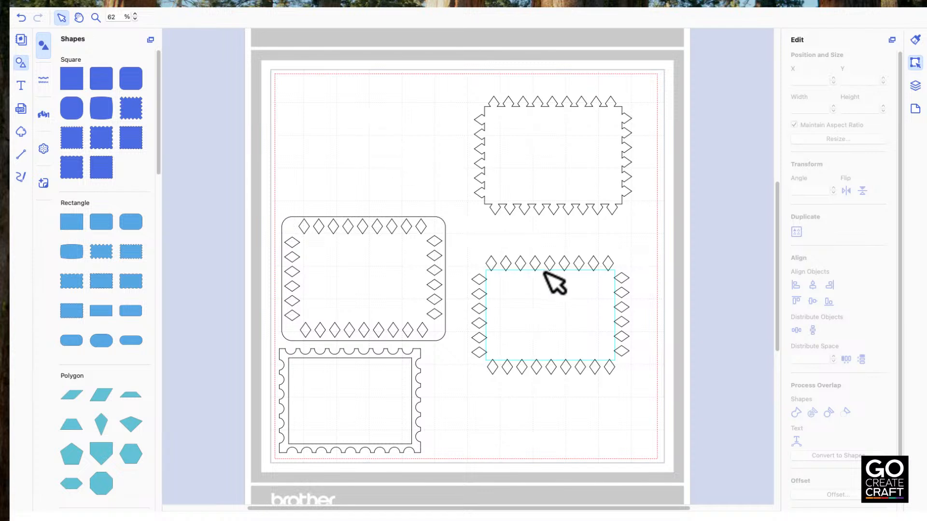
pyautogui.moveTo(553, 278); pyautogui.dragTo(551, 317)
pyautogui.click(551, 317)
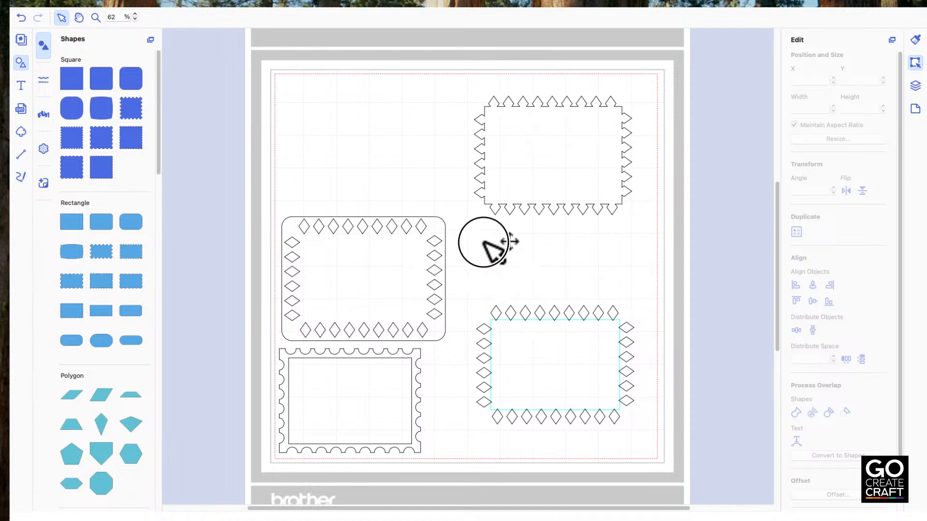
pyautogui.moveTo(548, 317); pyautogui.dragTo(364, 95)
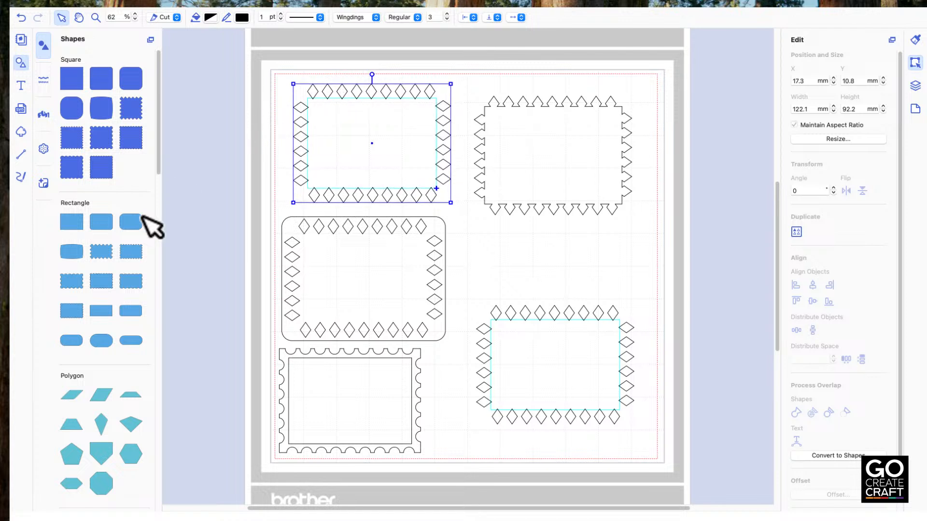
# Add a plain rectangle over the upper half of the copy's top diamond row, resized to about 146 × 15 mm
pyautogui.click(98, 309)
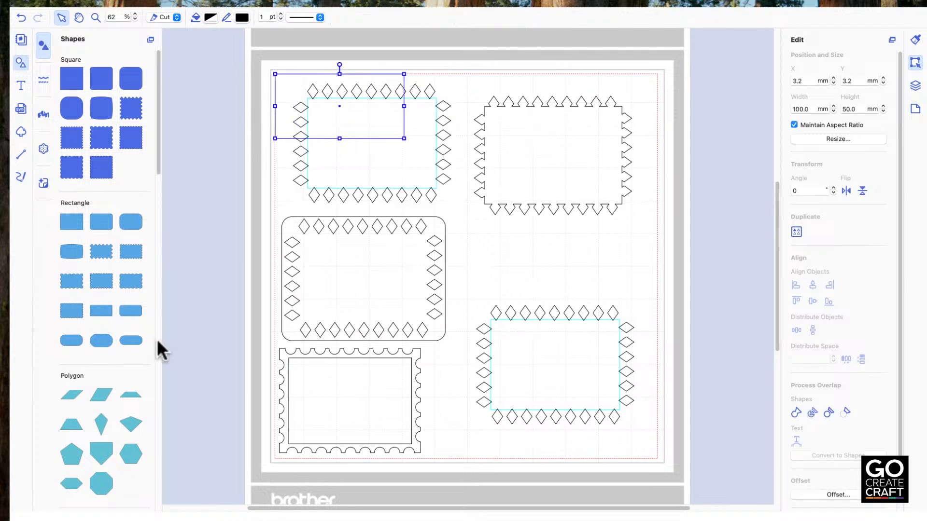
pyautogui.moveTo(338, 140); pyautogui.dragTo(355, 94)
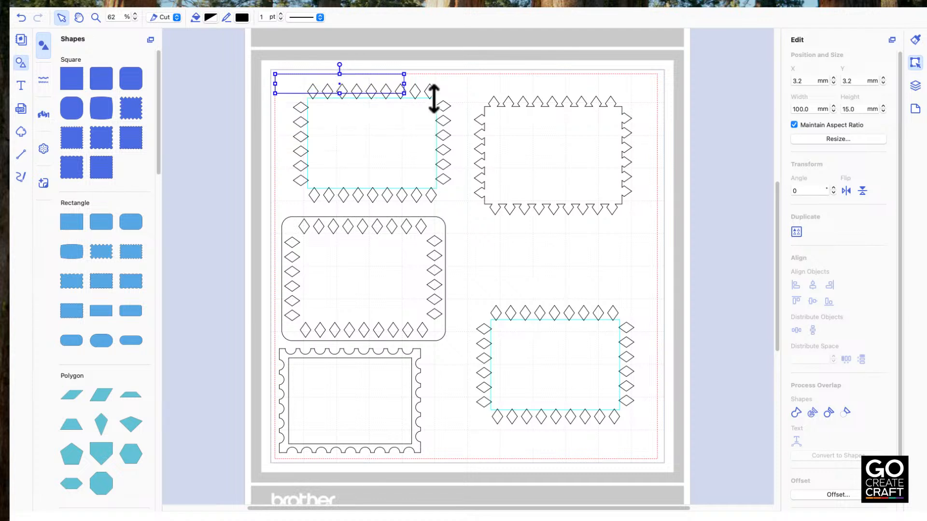
pyautogui.moveTo(404, 83); pyautogui.dragTo(464, 86)
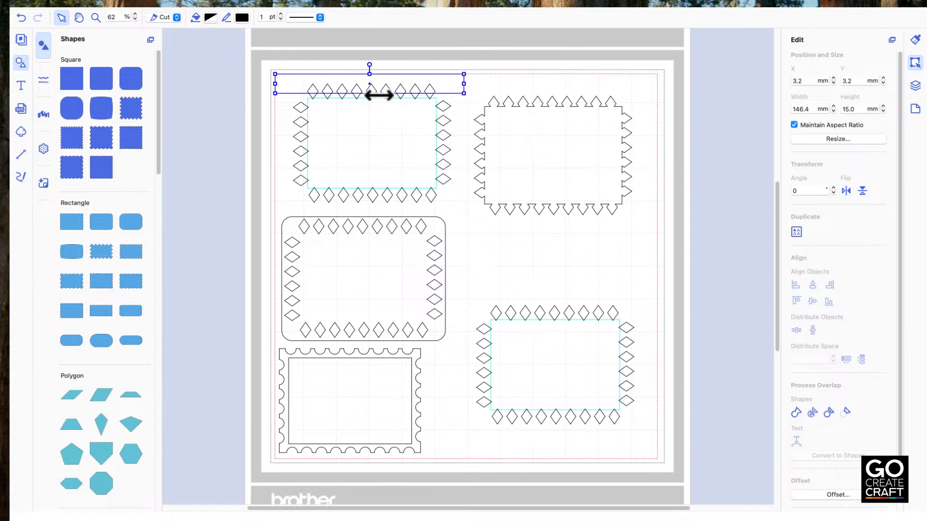
# Convert the upper left diamond copy to shapes and subtract the rectangle from it to trim the top row
pyautogui.click(296, 133)
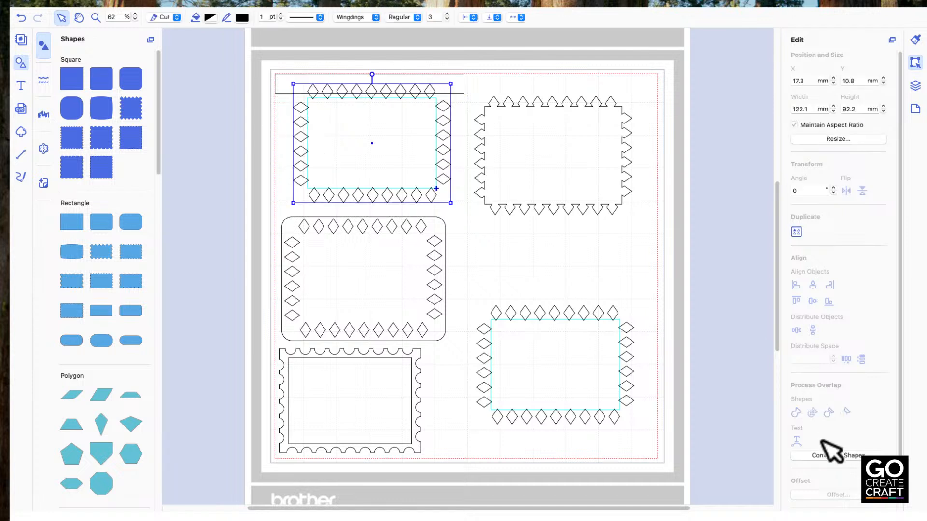
pyautogui.click(823, 457)
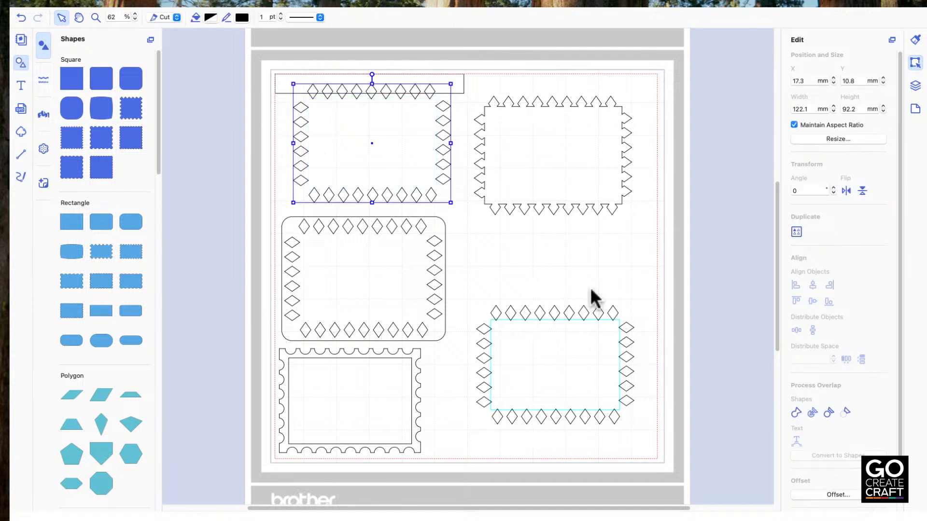
pyautogui.keyDown('shift'); pyautogui.click(289, 89); pyautogui.keyUp('shift')
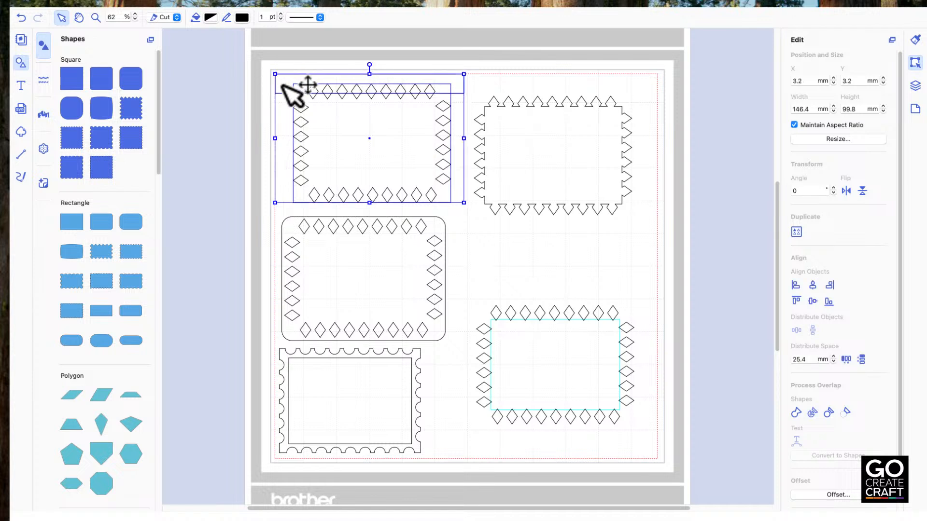
pyautogui.click(846, 413)
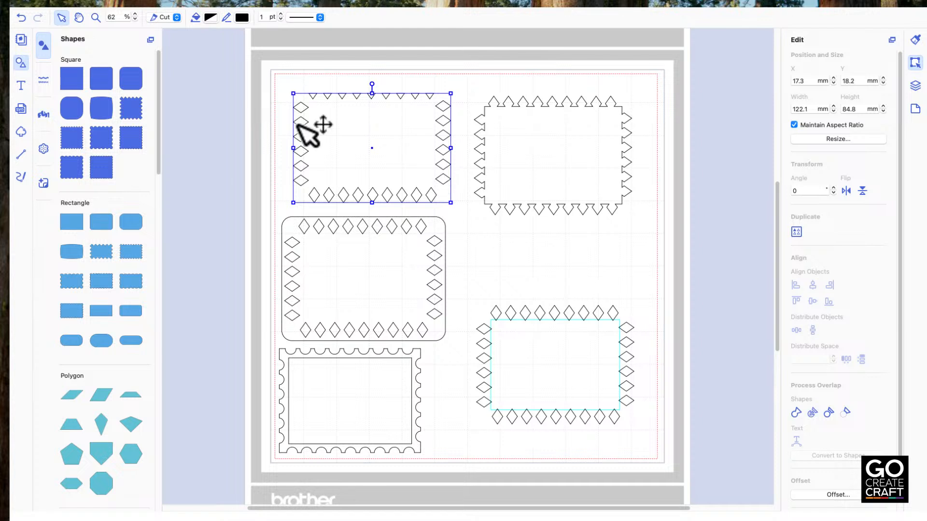
pyautogui.click(268, 180)
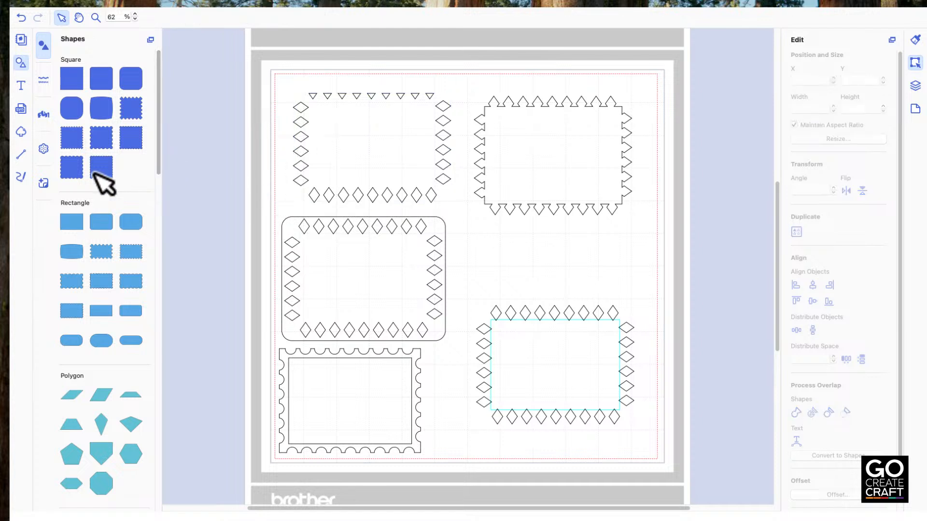
# Subtract a plain rectangle of about 127 × 10 mm from the outer half of the upper left border's bottom diamond row
pyautogui.click(74, 223)
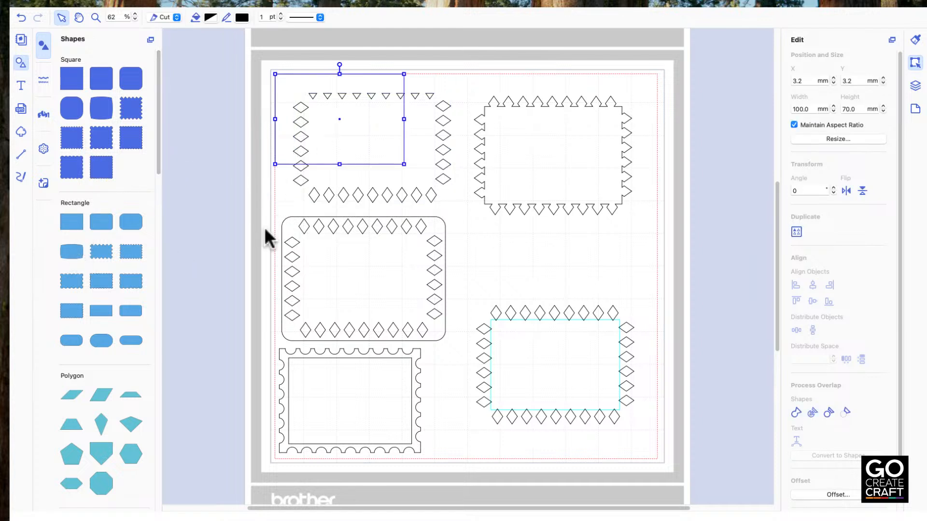
pyautogui.moveTo(339, 74); pyautogui.dragTo(335, 199)
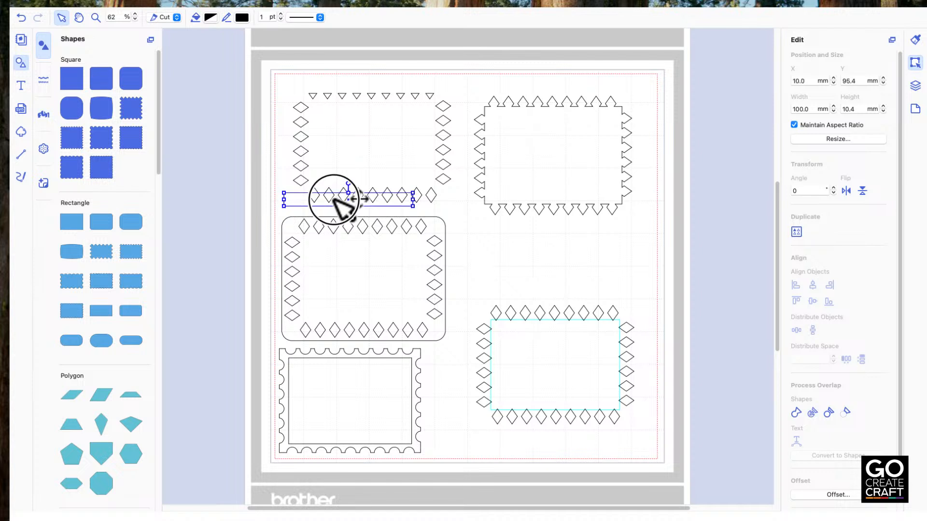
pyautogui.moveTo(413, 199); pyautogui.dragTo(448, 198)
pyautogui.keyDown('shift'); pyautogui.click(442, 163); pyautogui.keyUp('shift')
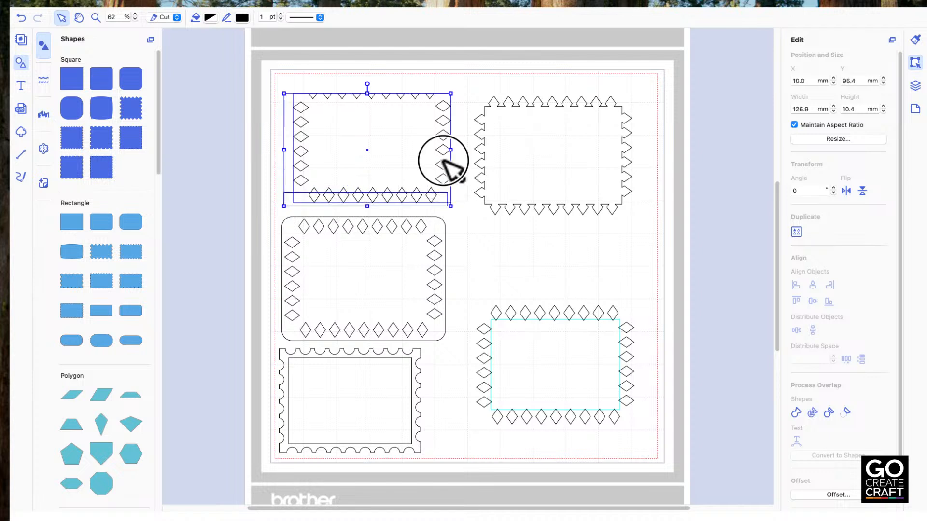
pyautogui.click(840, 413)
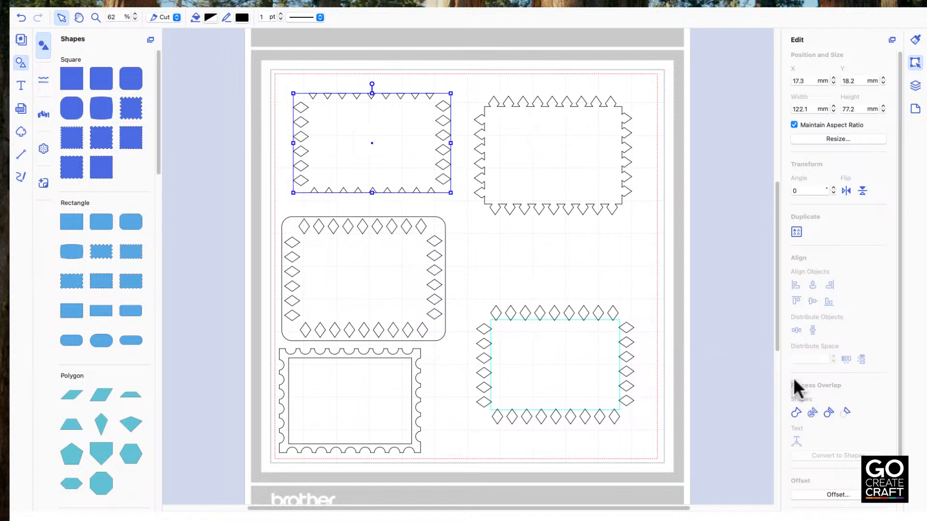
pyautogui.click(277, 155)
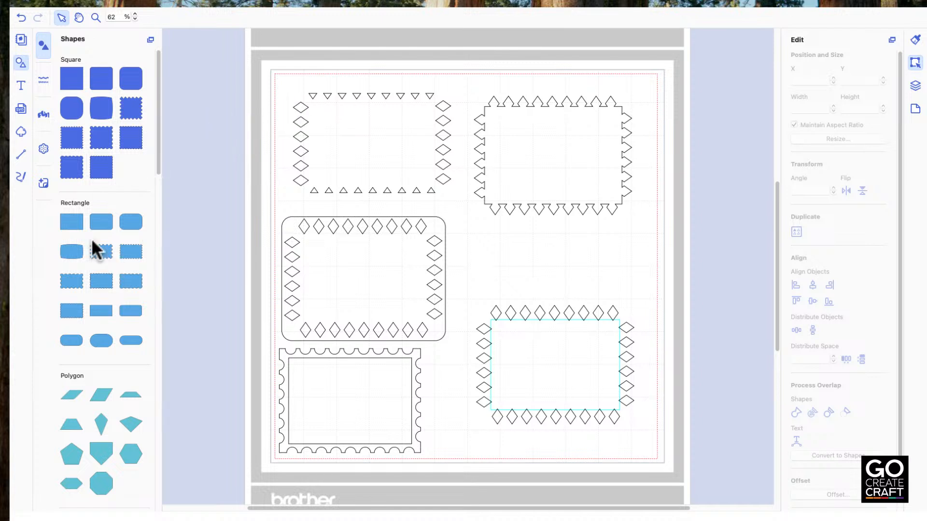
# Subtract a plain rectangle of about 13 × 80 mm from the outer half of the upper left border's left diamond column
pyautogui.click(101, 312)
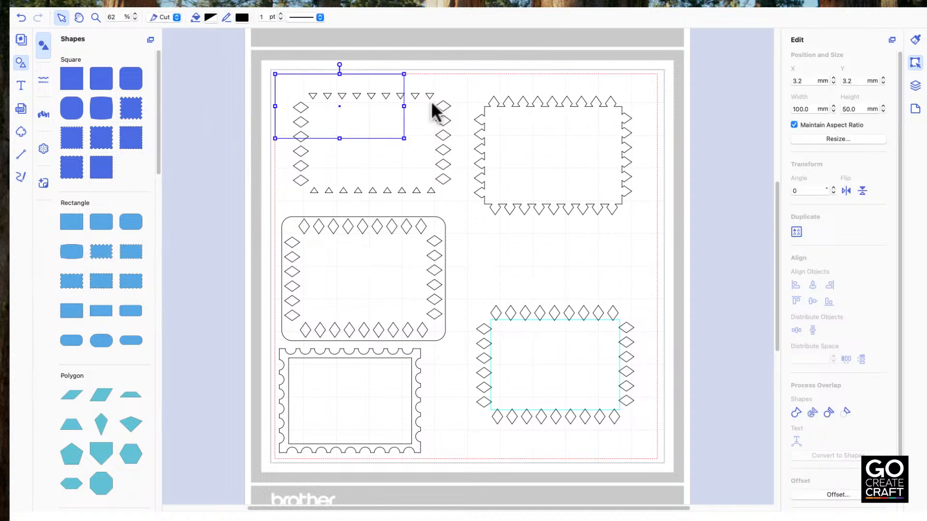
pyautogui.moveTo(407, 104); pyautogui.dragTo(306, 100)
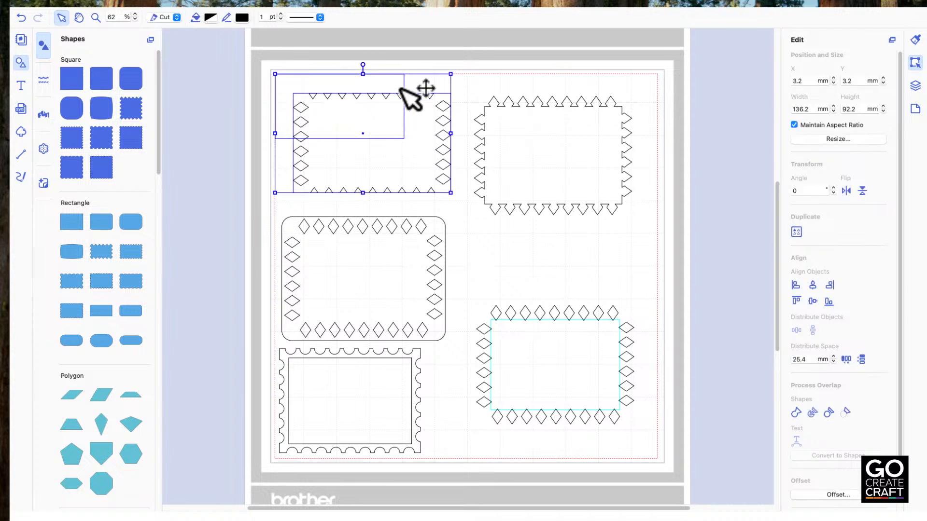
pyautogui.click(472, 83)
pyautogui.click(385, 76)
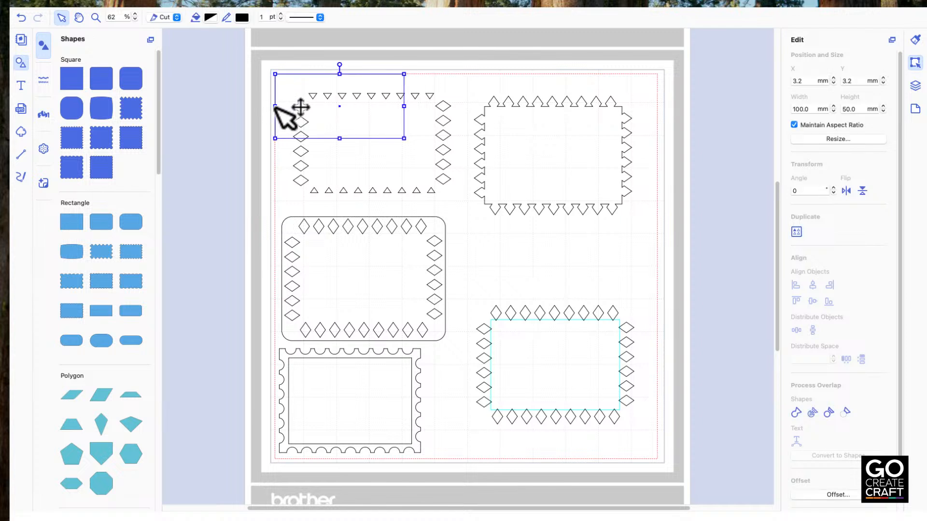
pyautogui.moveTo(275, 106); pyautogui.dragTo(297, 102)
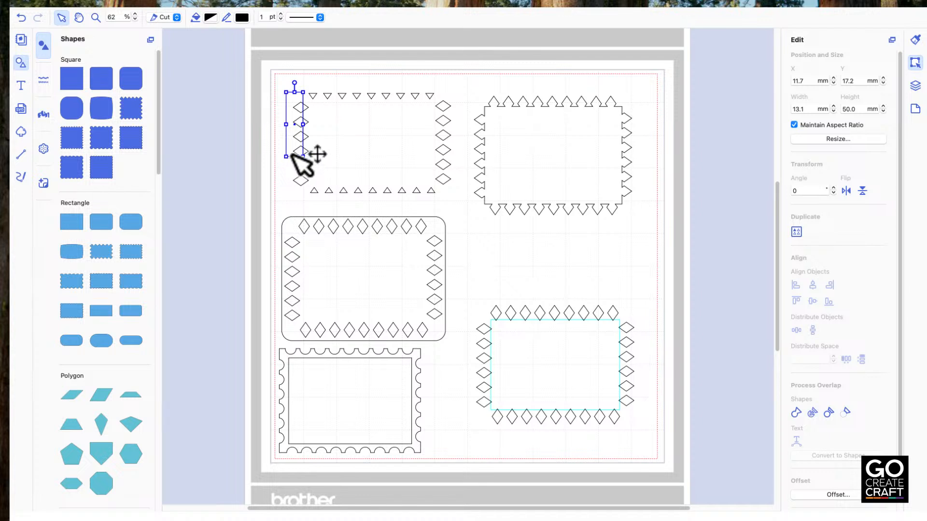
pyautogui.moveTo(292, 156); pyautogui.dragTo(289, 196)
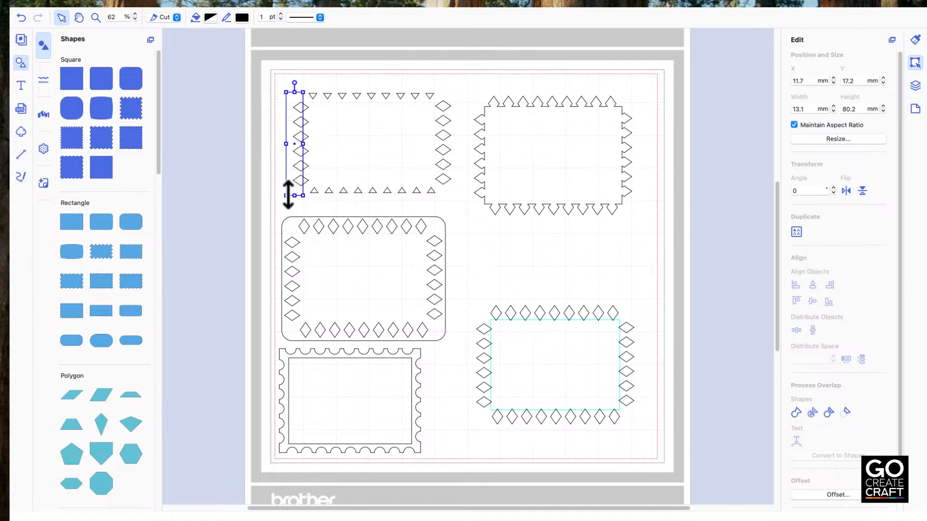
pyautogui.keyDown('shift'); pyautogui.click(327, 95); pyautogui.keyUp('shift')
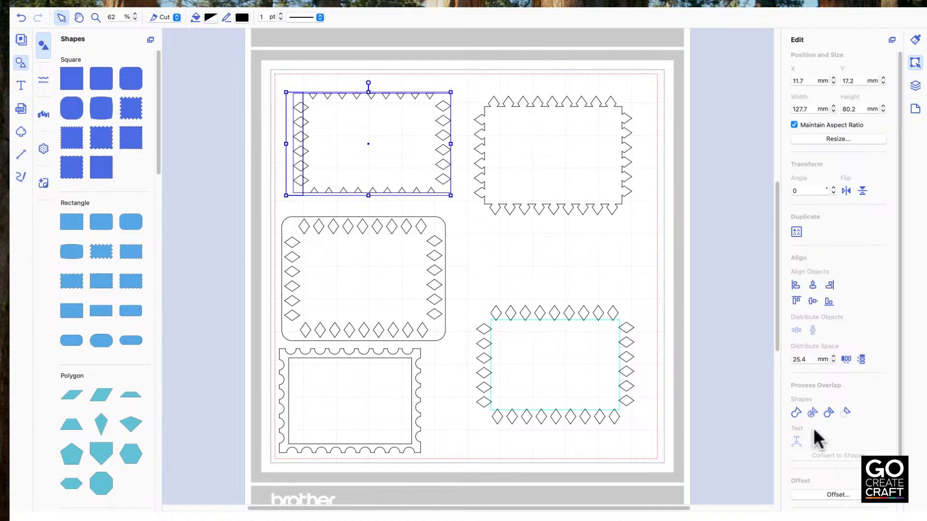
pyautogui.click(844, 412)
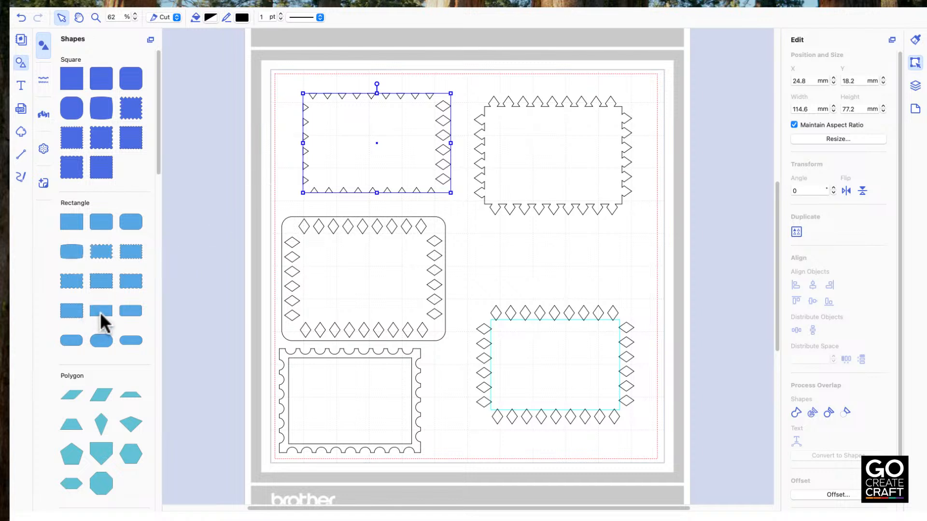
# Subtract a plain rectangle of about 11.5 × 70 mm from the outer half of the upper left border's right diamond column
pyautogui.click(76, 223)
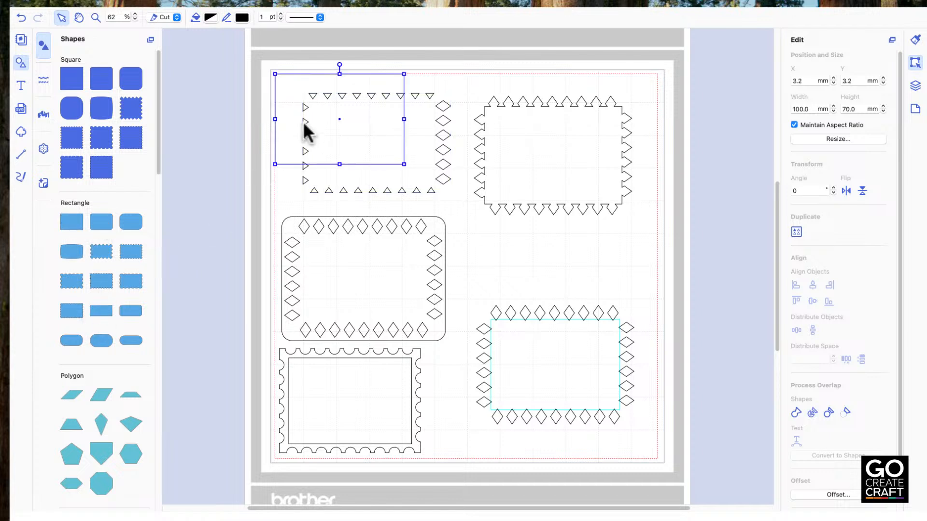
pyautogui.moveTo(276, 119); pyautogui.dragTo(385, 118)
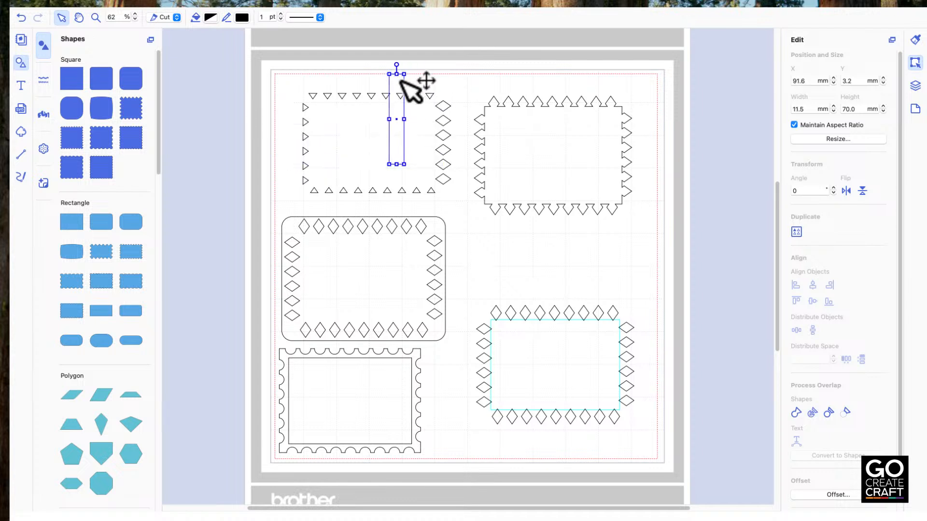
pyautogui.moveTo(401, 80); pyautogui.dragTo(454, 105)
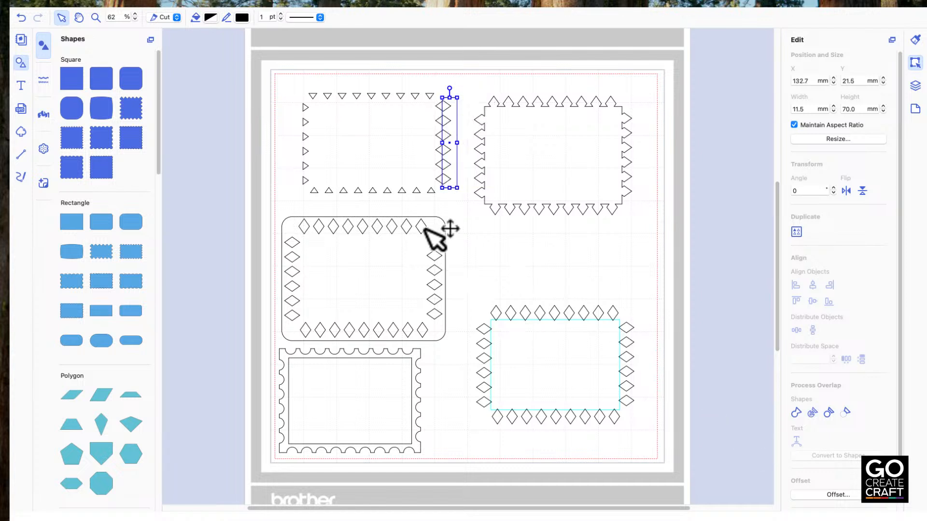
pyautogui.keyDown('shift'); pyautogui.click(391, 190); pyautogui.keyUp('shift')
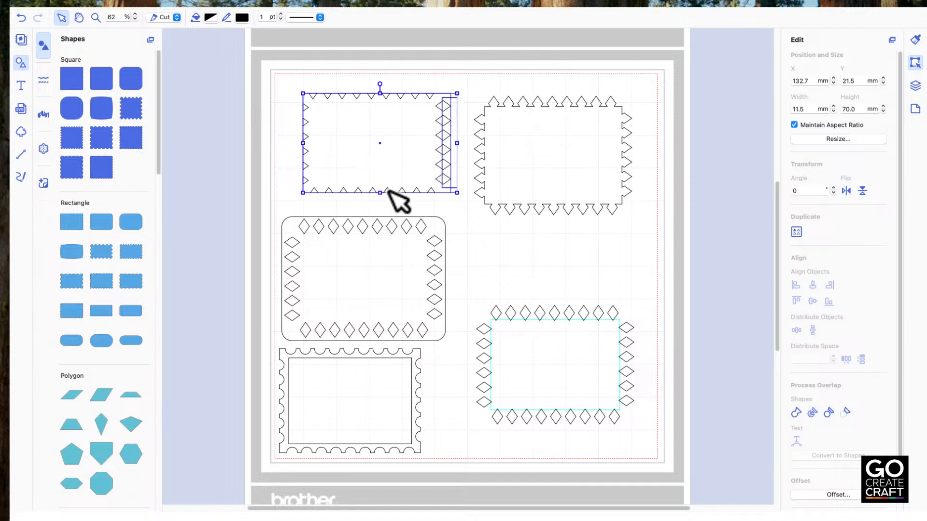
pyautogui.click(846, 413)
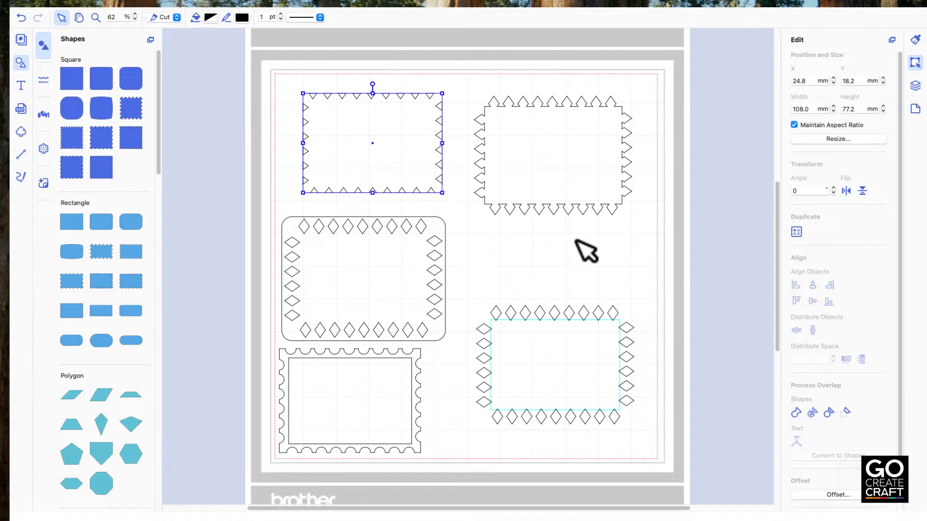
pyautogui.click(279, 168)
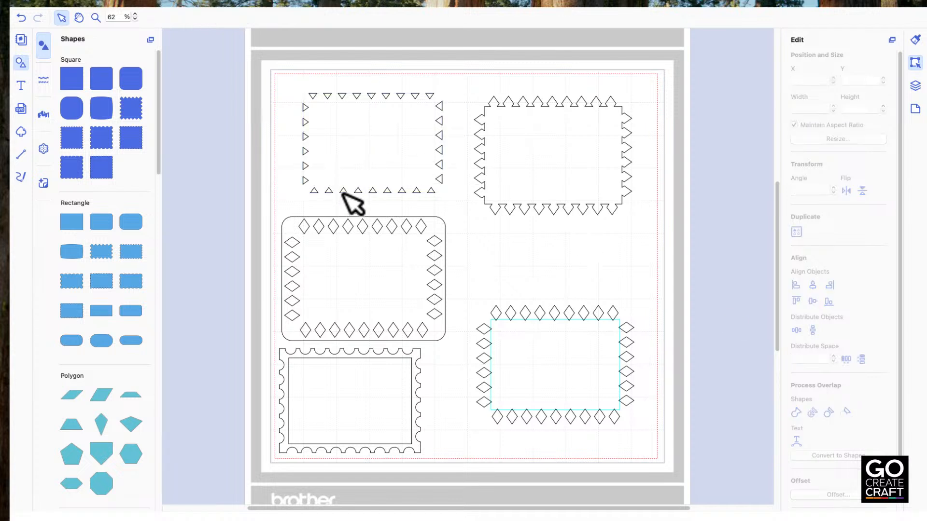
# Move the trimmed half-diamond border onto the welded diamond frame and nudge it to X 165.1 mm, Y 27.7 mm, completing the diamonds
pyautogui.moveTo(344, 193); pyautogui.dragTo(527, 209)
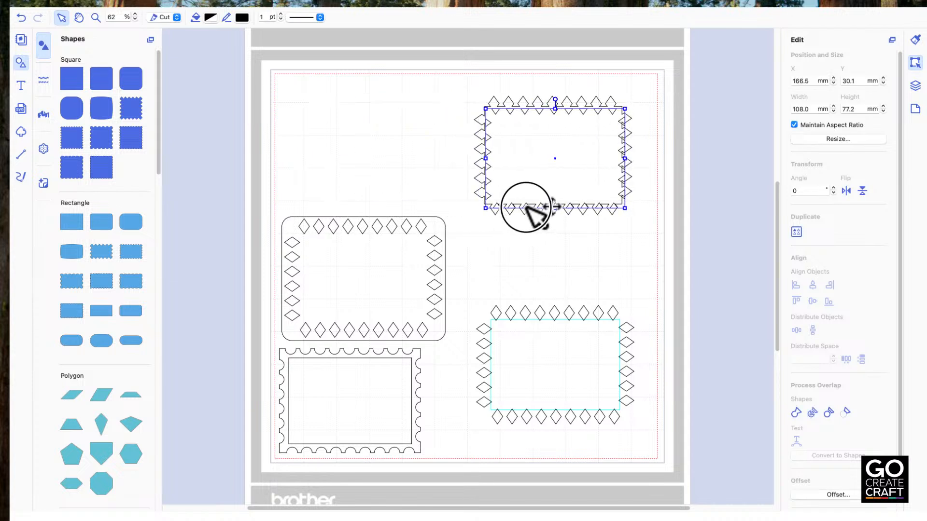
pyautogui.scroll(5, 534, 198)
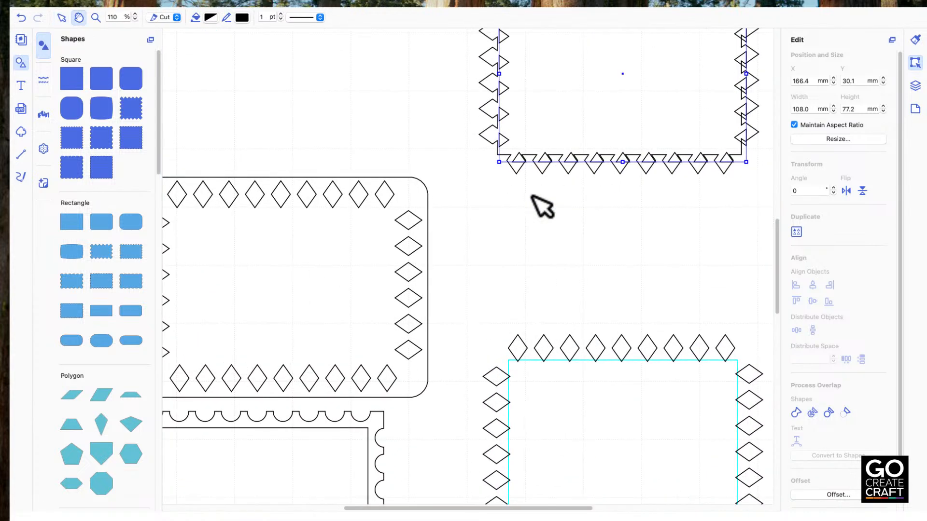
pyautogui.moveTo(602, 200); pyautogui.dragTo(420, 425)
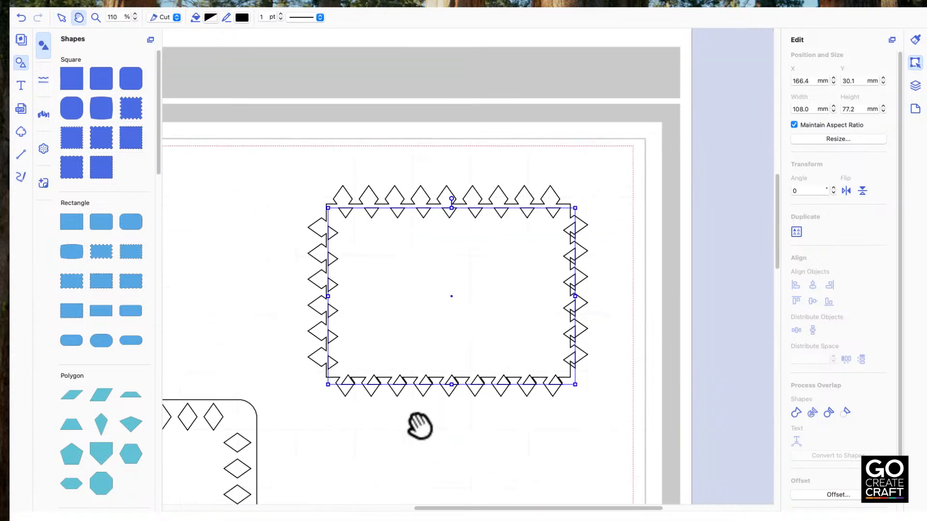
pyautogui.press('Up')
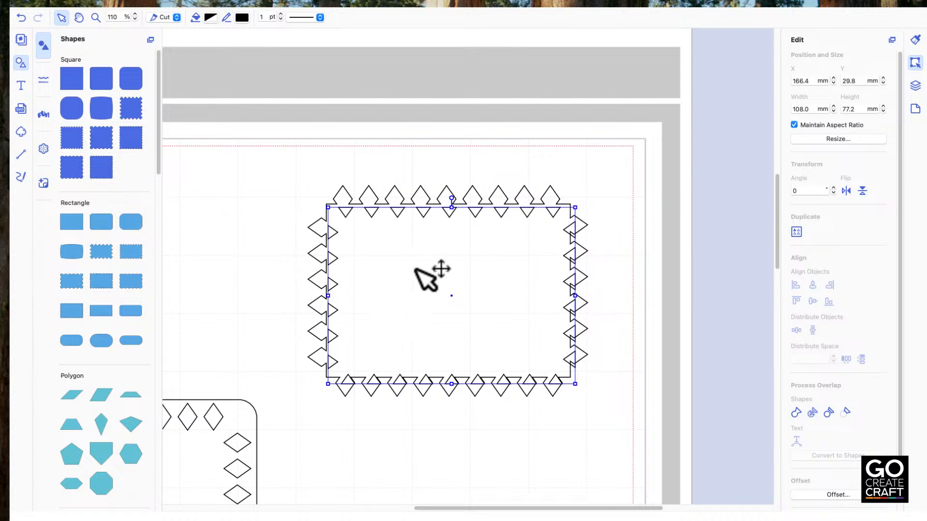
pyautogui.press('Up')
pyautogui.press('Up')
pyautogui.press('Up')
pyautogui.press('Up')
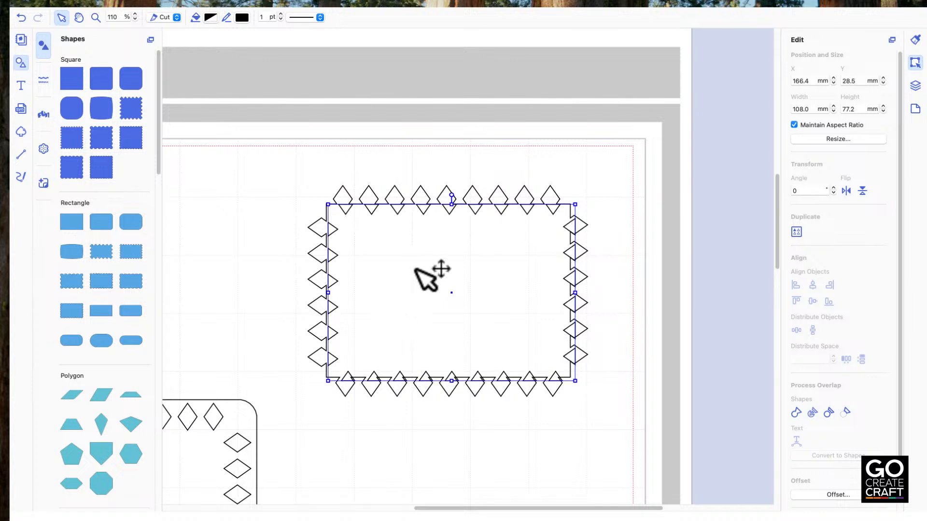
pyautogui.press('Left')
pyautogui.press('Left')
pyautogui.press('Left')
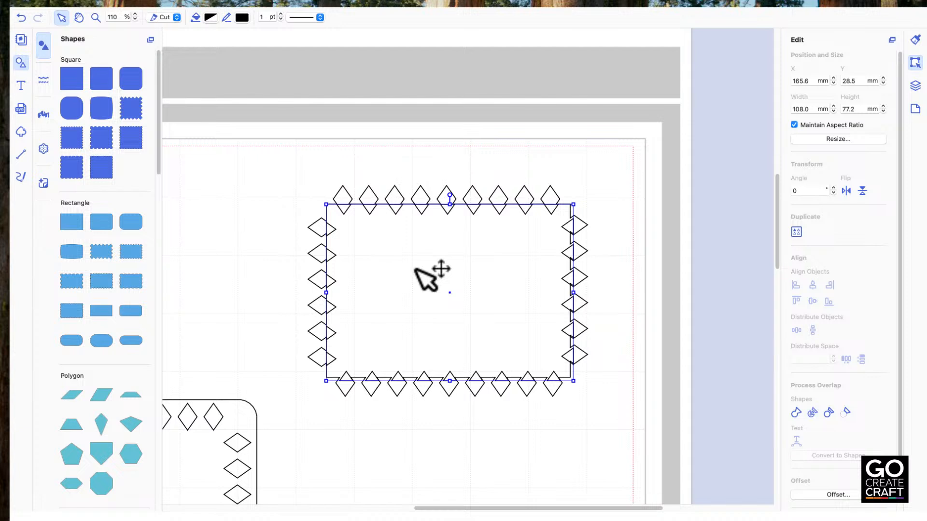
pyautogui.press('Left')
pyautogui.press('Up')
pyautogui.press('Up')
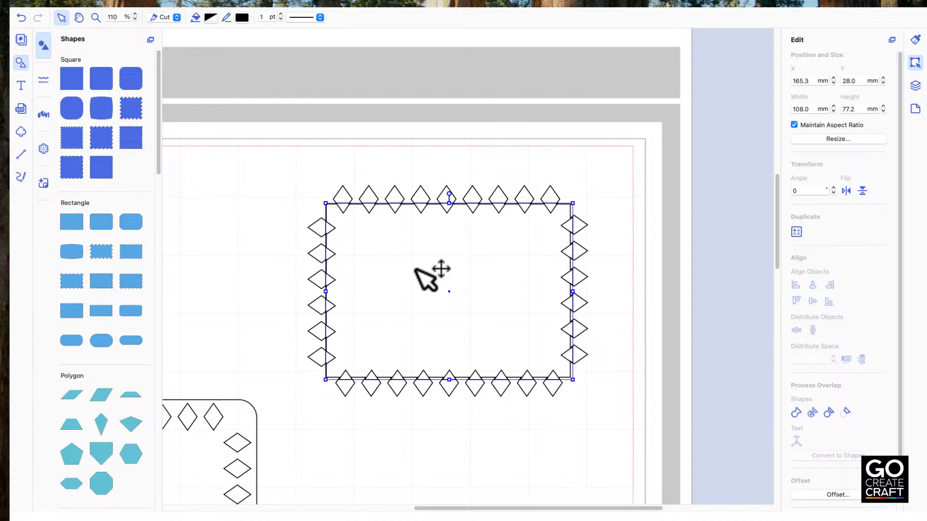
pyautogui.press('Left')
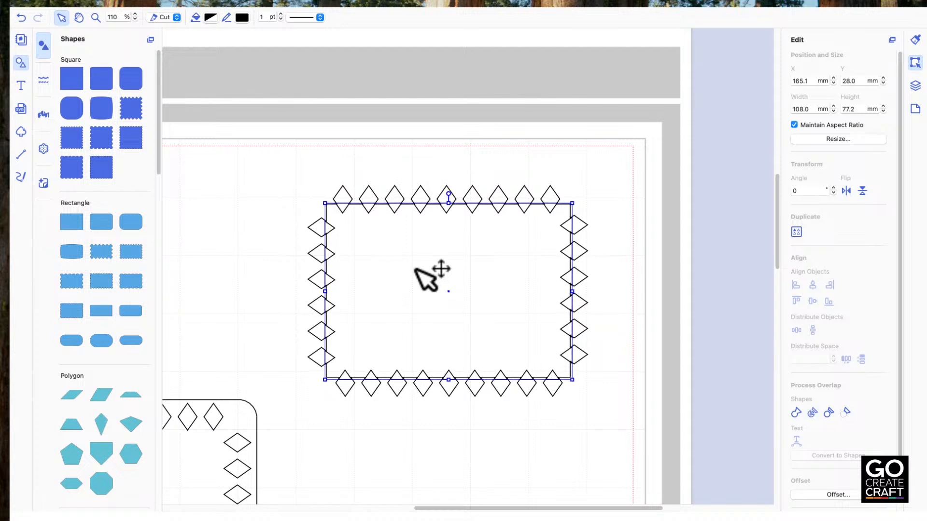
pyautogui.press('Up')
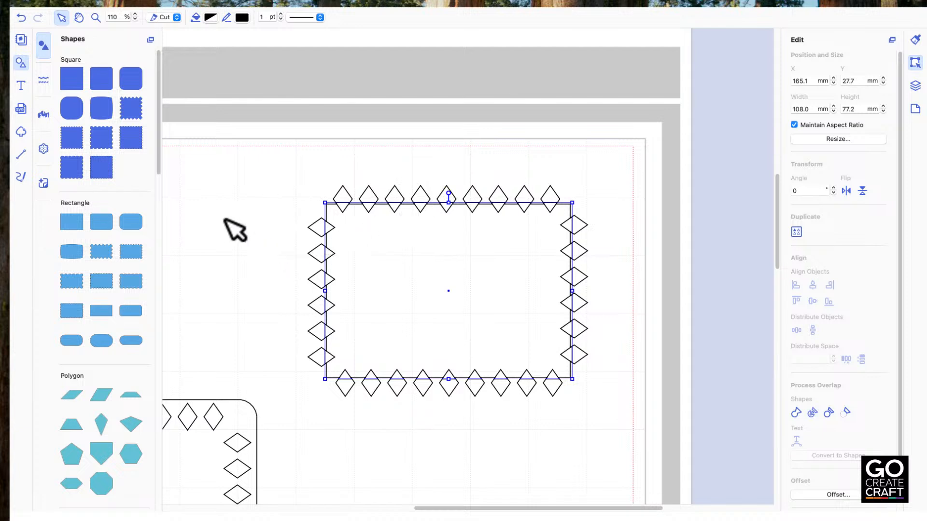
# Fill the half-diamond border pieces with the red Maraschino colour
pyautogui.press('super+plus')
pyautogui.press('super+plus')
pyautogui.press('super+plus')
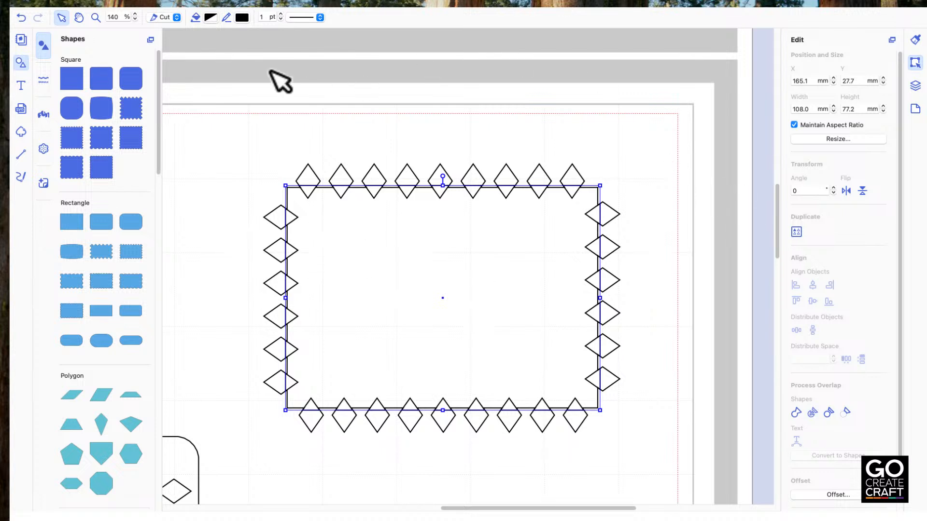
pyautogui.click(211, 18)
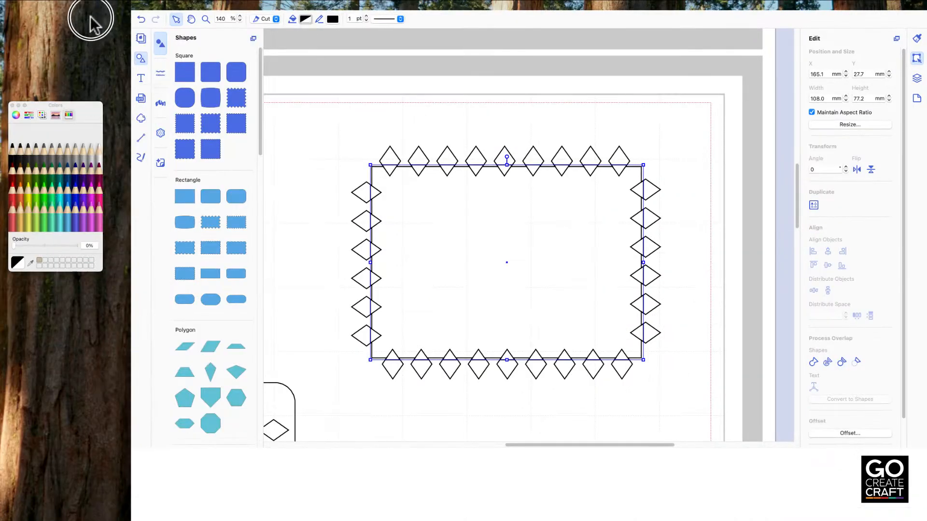
pyautogui.moveTo(63, 112); pyautogui.dragTo(766, 228)
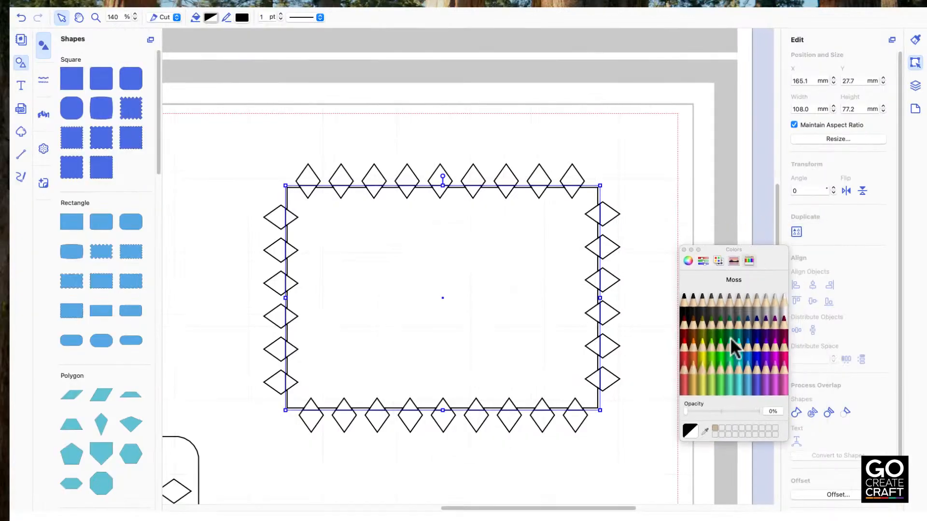
pyautogui.click(685, 354)
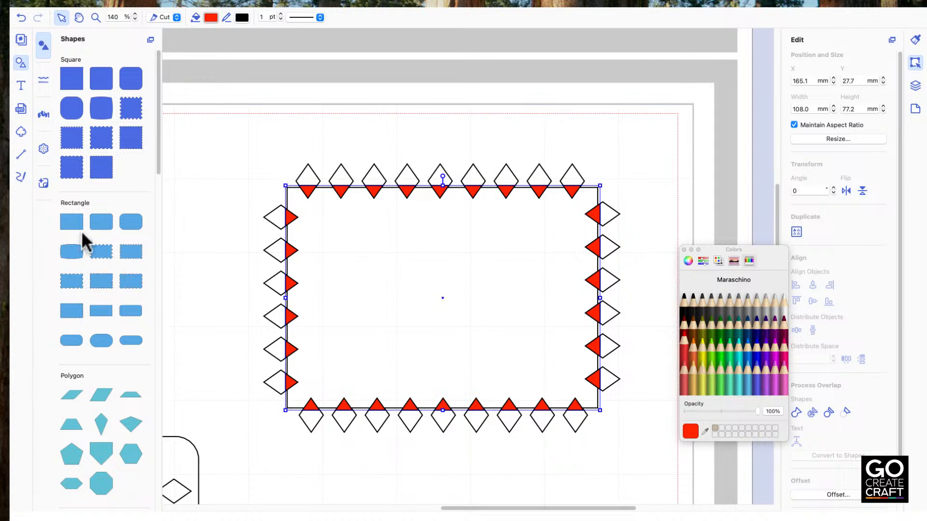
# Add a plain rectangle, place it over the left diamond column of the red-filled frame, and stretch its height to about 82.4 mm
pyautogui.click(70, 222)
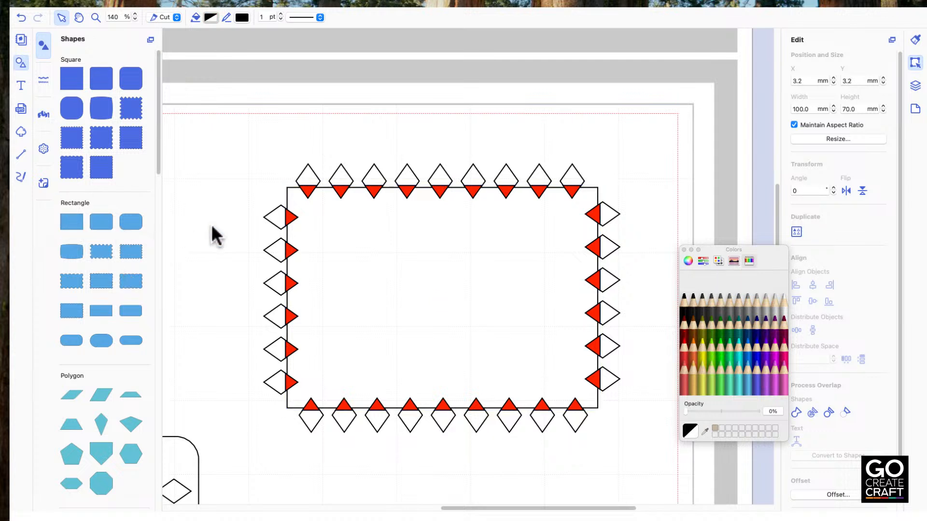
pyautogui.press('h')
pyautogui.moveTo(213, 232); pyautogui.dragTo(451, 248)
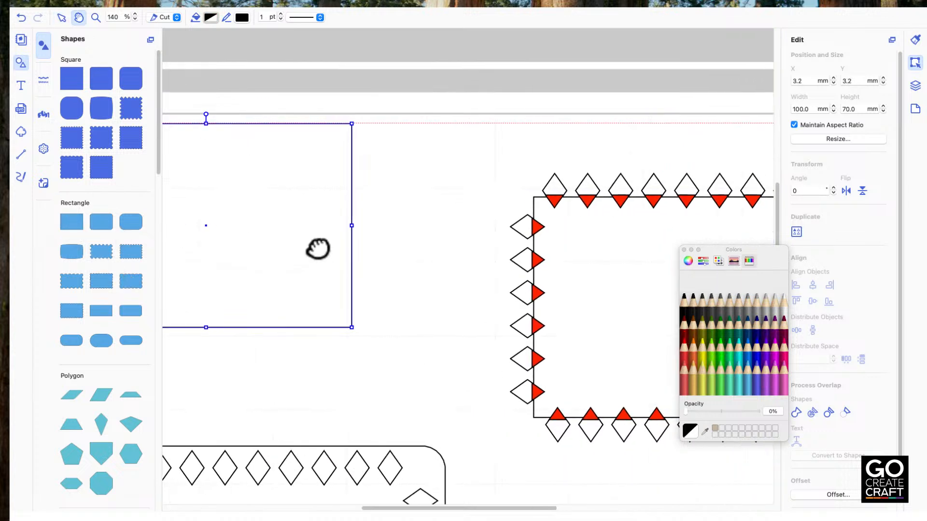
pyautogui.press('v')
pyautogui.moveTo(331, 253); pyautogui.dragTo(507, 307)
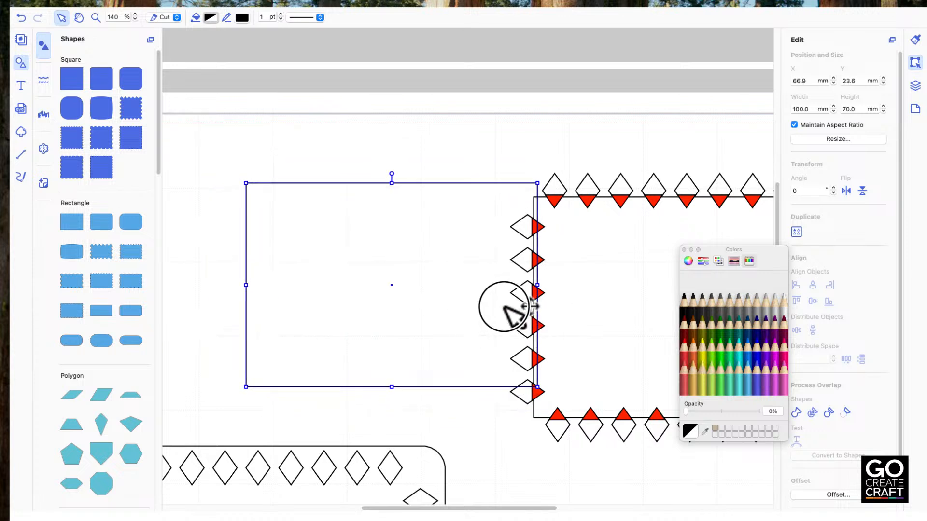
pyautogui.click(391, 386)
pyautogui.moveTo(391, 387); pyautogui.dragTo(393, 423)
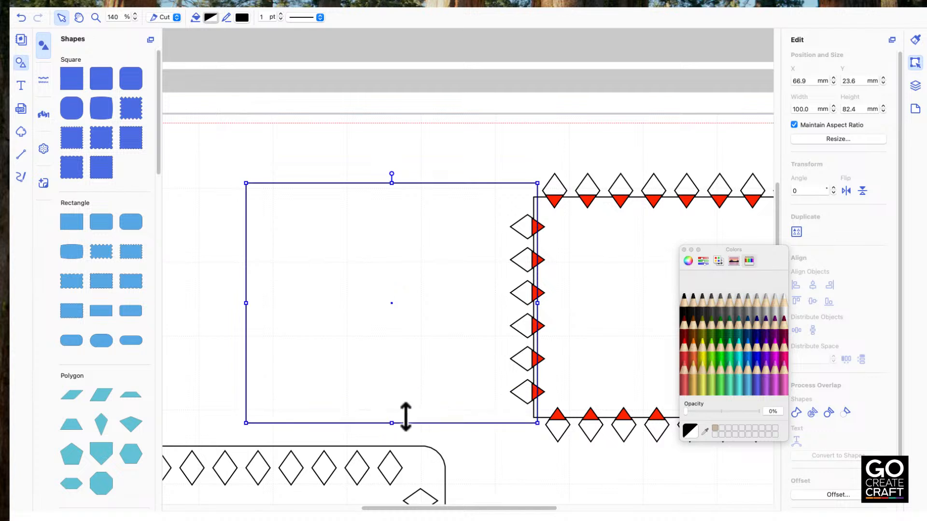
pyautogui.press('space')
pyautogui.moveTo(590, 326); pyautogui.dragTo(529, 312)
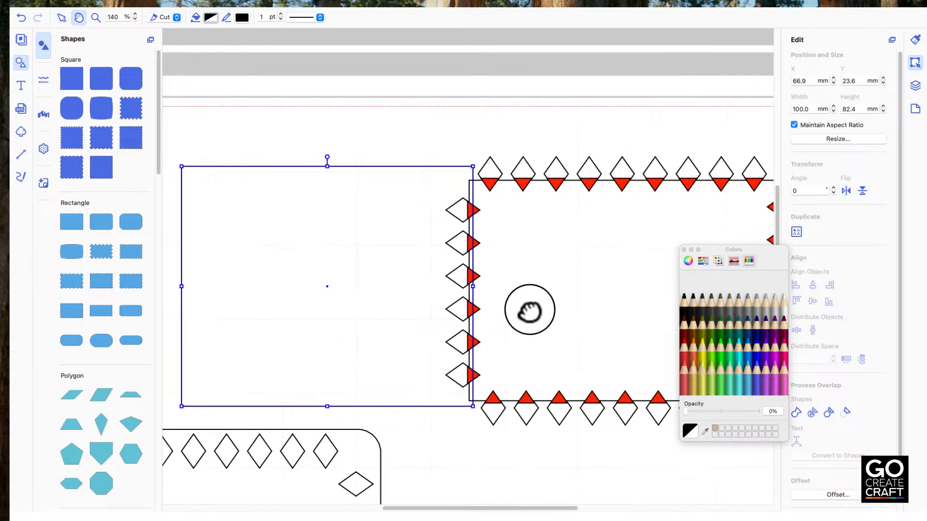
# Narrow the selected rectangle to a strip about 12.2 mm wide over the frame's left diamonds and duplicate it over the right diamonds
pyautogui.moveTo(181, 287); pyautogui.dragTo(438, 293)
pyautogui.press('space')
pyautogui.moveTo(596, 330); pyautogui.dragTo(369, 315)
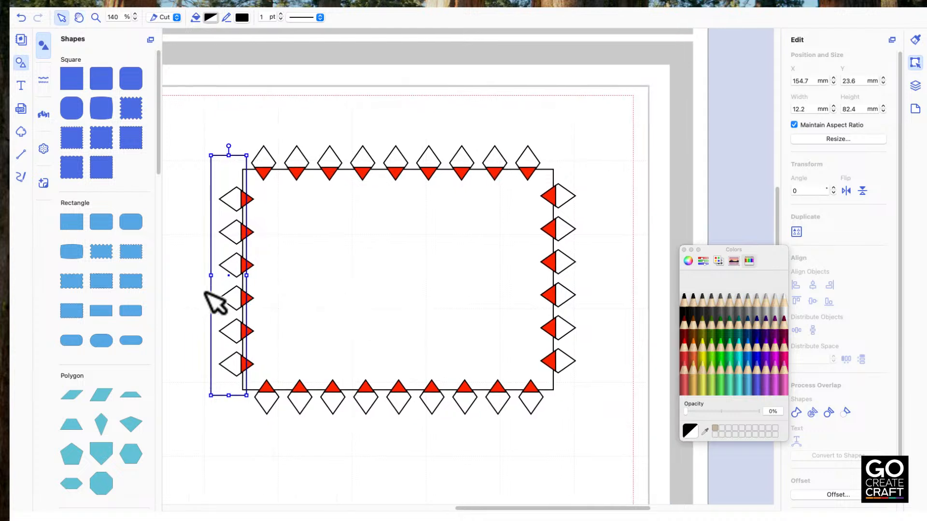
pyautogui.moveTo(212, 289); pyautogui.dragTo(550, 295)
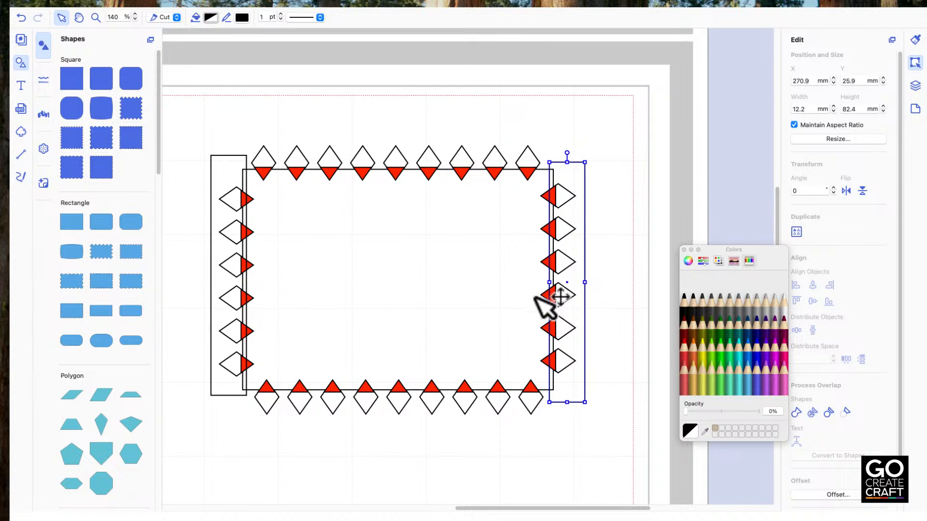
# Copy the right strip, rotate the copy 90°, and move it over the diamonds along the frame's bottom edge
pyautogui.moveTo(583, 328); pyautogui.dragTo(429, 412)
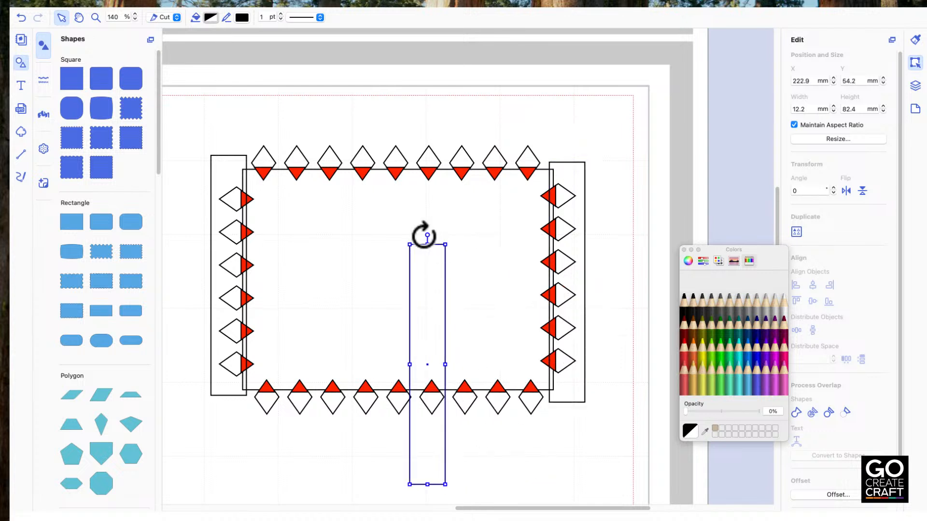
pyautogui.moveTo(427, 236); pyautogui.dragTo(590, 408)
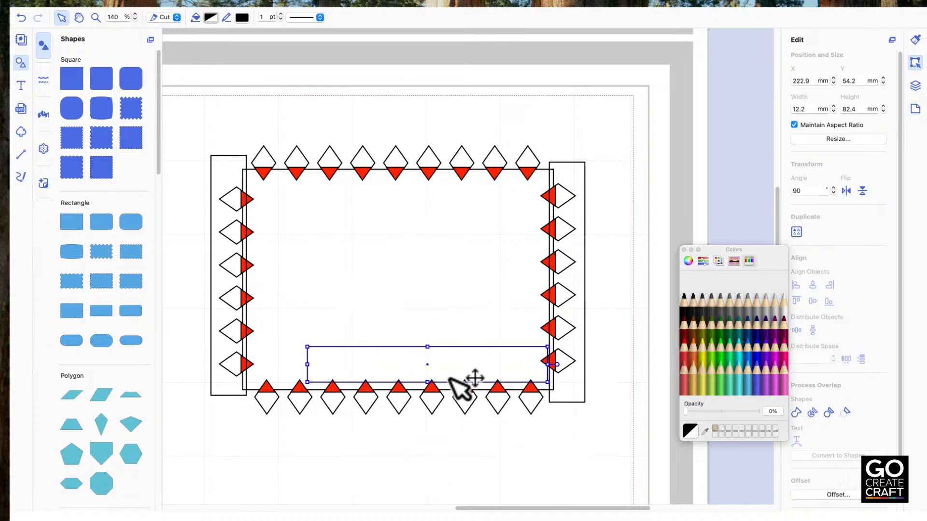
pyautogui.moveTo(451, 381); pyautogui.dragTo(453, 420)
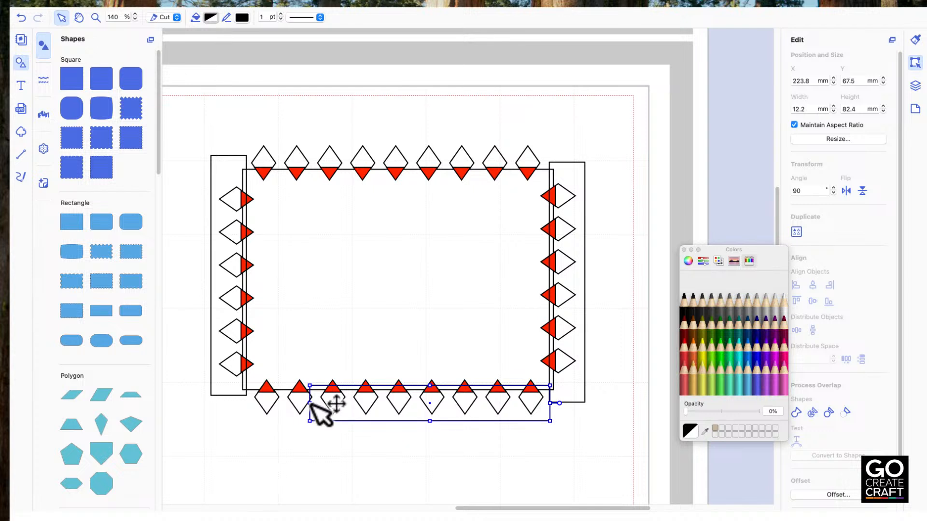
# Lengthen the bottom strip to about 106.6 mm and duplicate it over the diamonds along the frame's top edge
pyautogui.moveTo(309, 404); pyautogui.dragTo(240, 412)
pyautogui.moveTo(298, 399); pyautogui.dragTo(297, 401)
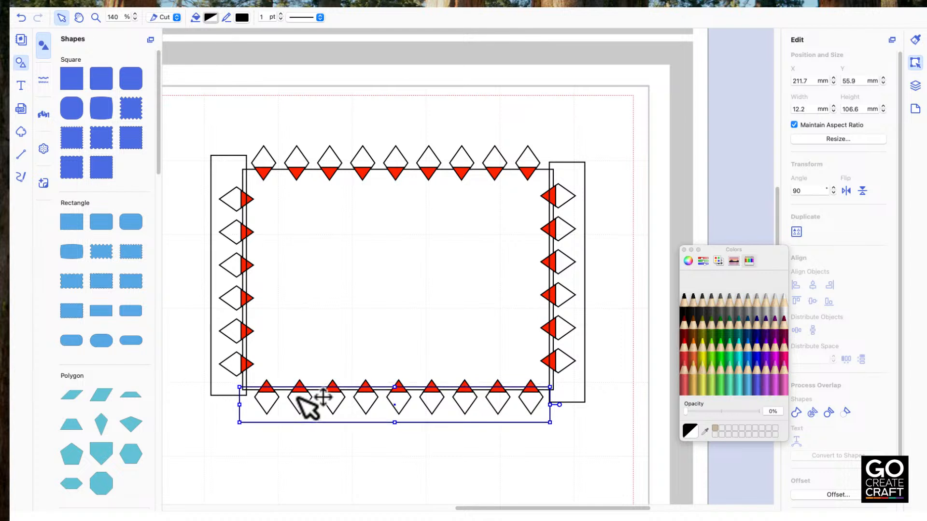
pyautogui.press('Up')
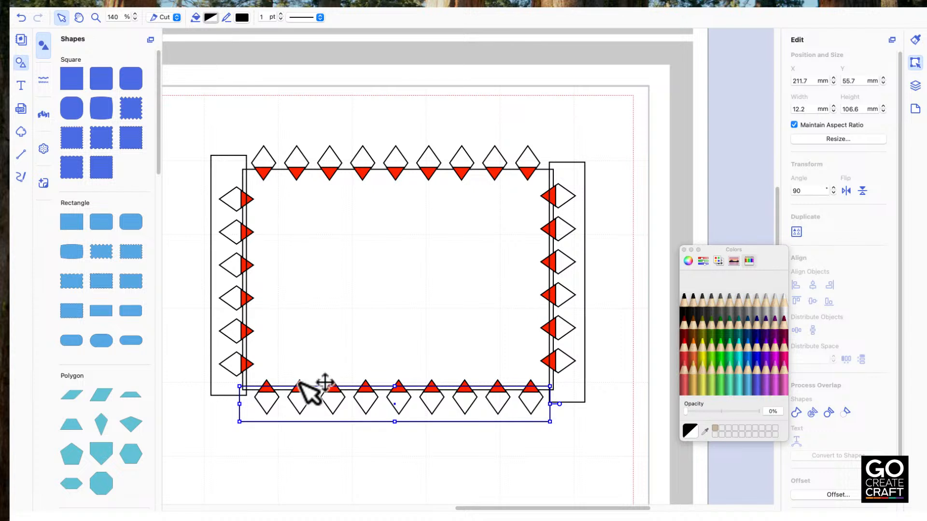
pyautogui.moveTo(274, 408); pyautogui.dragTo(291, 172)
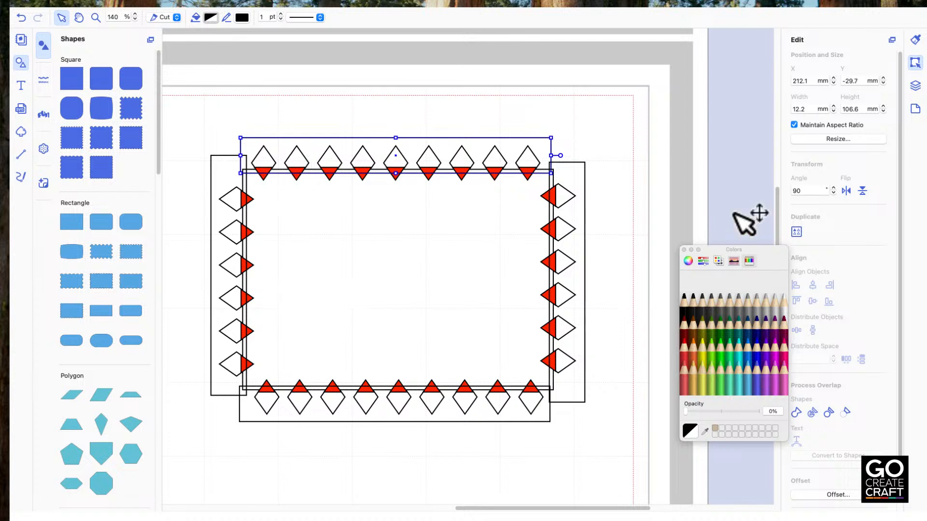
# Subtract the four strips from the red triangle shape so only the parts inside the frame are kept
pyautogui.click(915, 86)
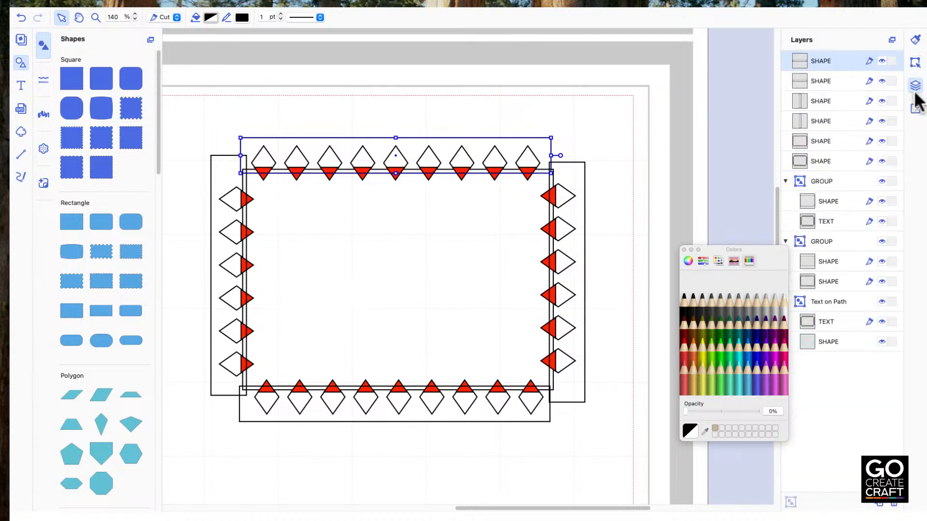
pyautogui.keyDown('shift'); pyautogui.click(826, 141); pyautogui.keyUp('shift')
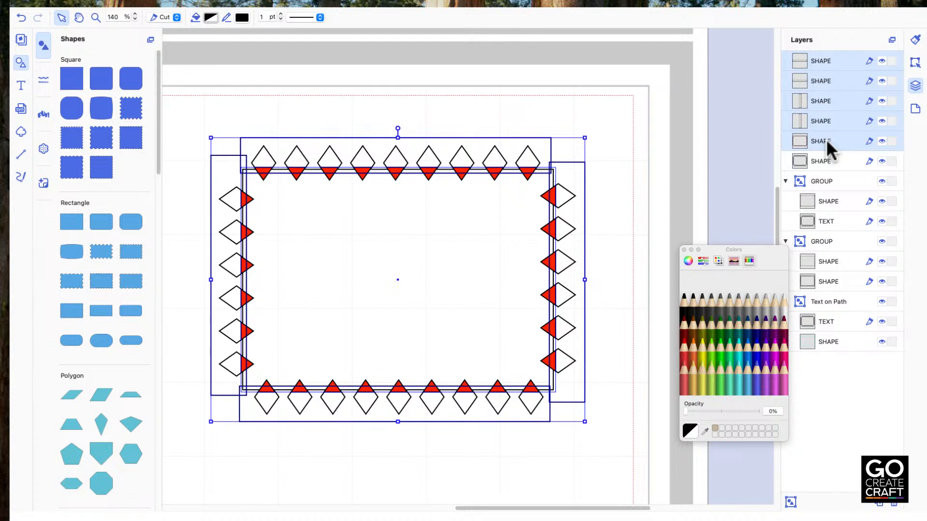
pyautogui.click(915, 66)
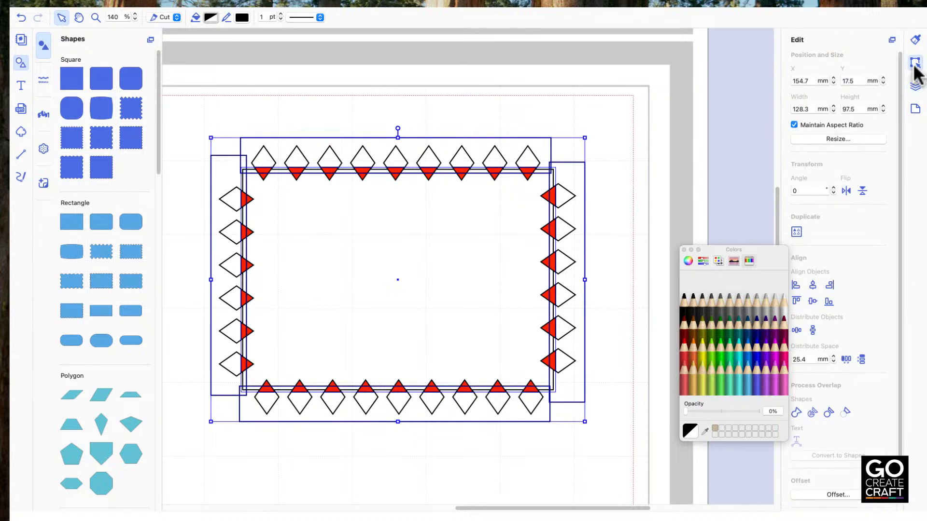
pyautogui.click(843, 411)
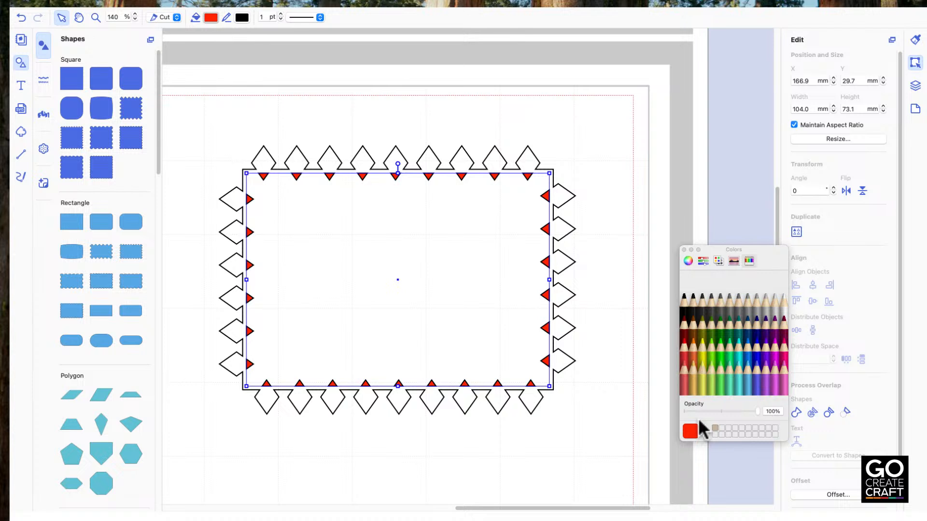
pyautogui.click(619, 414)
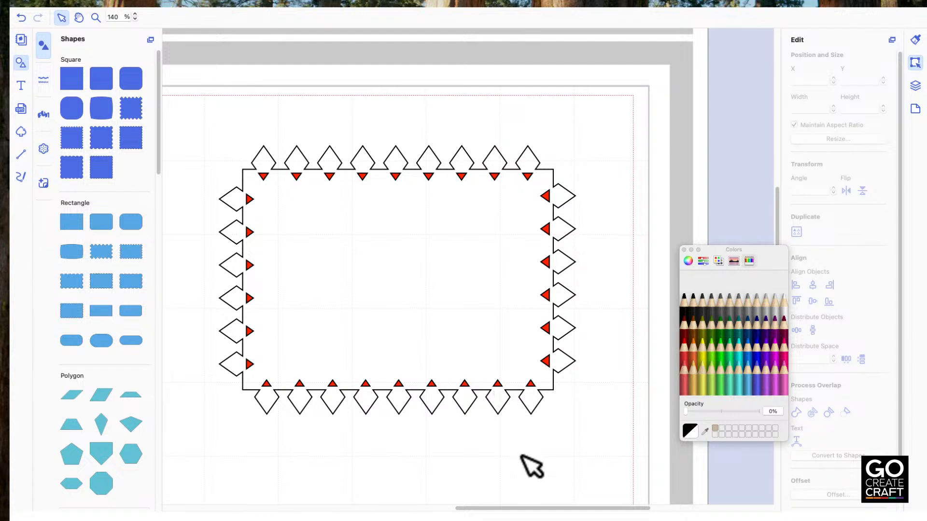
# Examine the trimmed frame alongside the other decorative-edge frames on the mat
pyautogui.scroll(-5, 535, 461)
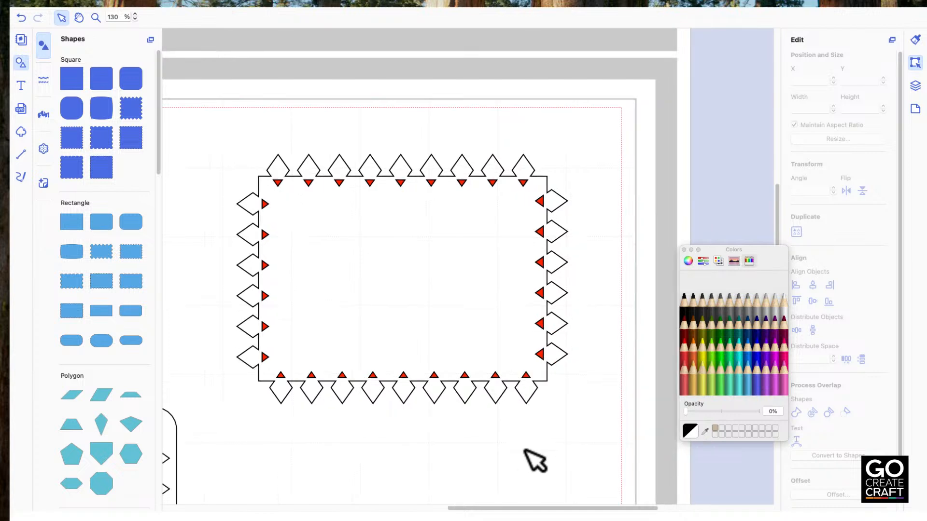
pyautogui.press('super+minus')
pyautogui.press('super+minus')
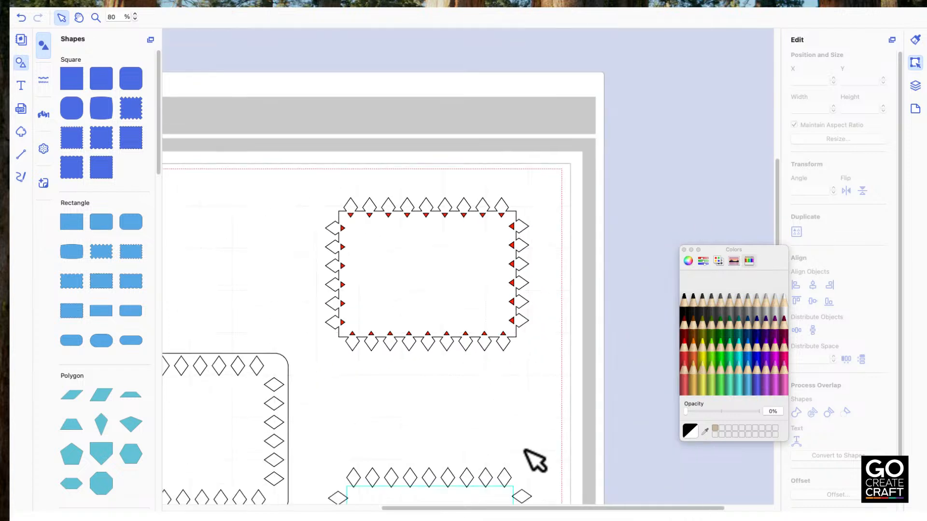
pyautogui.press('space')
pyautogui.moveTo(441, 407); pyautogui.dragTo(560, 255)
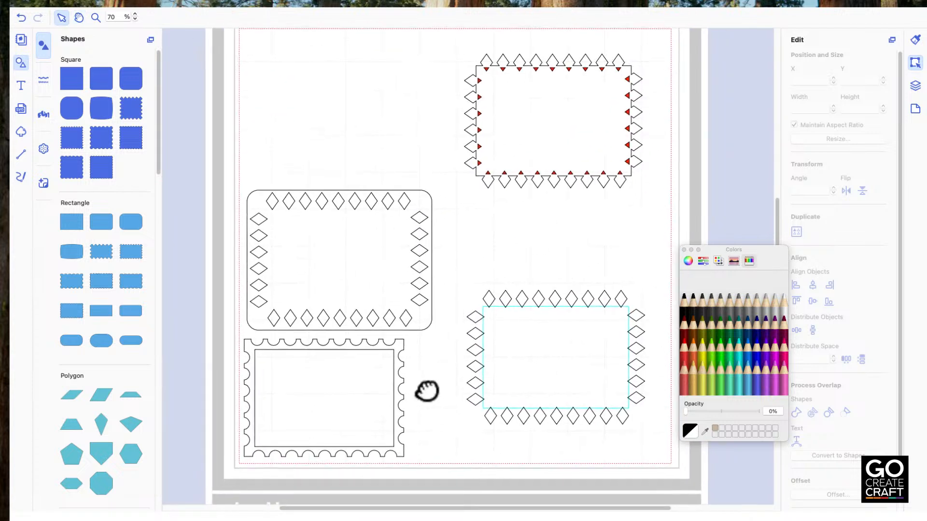
pyautogui.press('space')
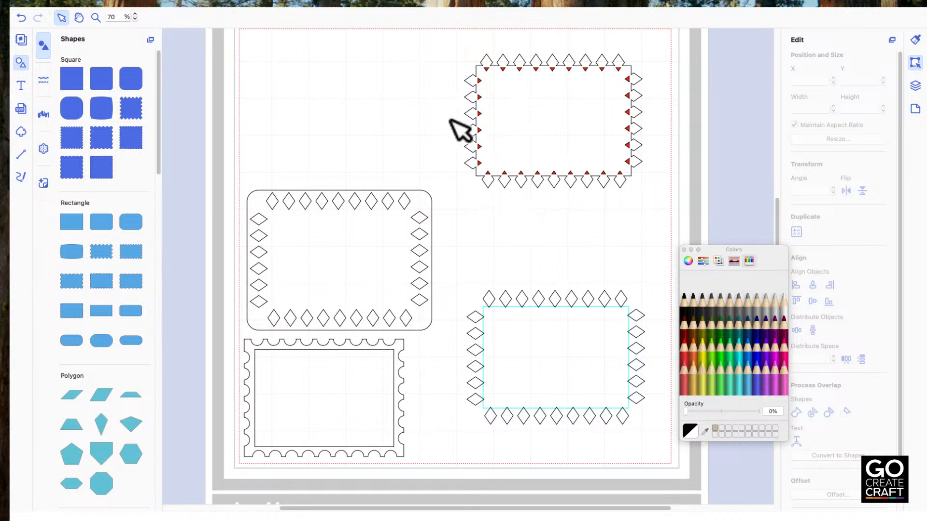
pyautogui.scroll(-1, 451, 131)
pyautogui.scroll(5, 457, 136)
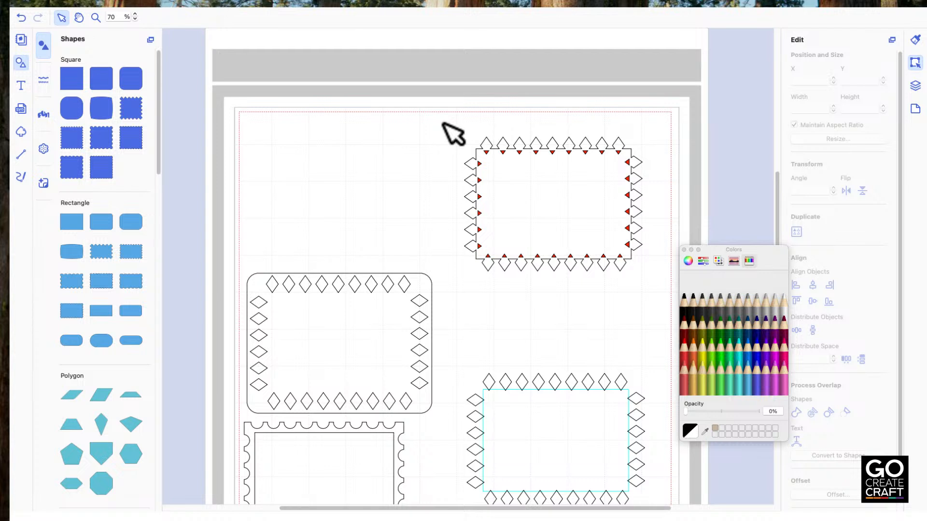
# Group all the decorative frames on the mat and hide the new group
pyautogui.click(915, 86)
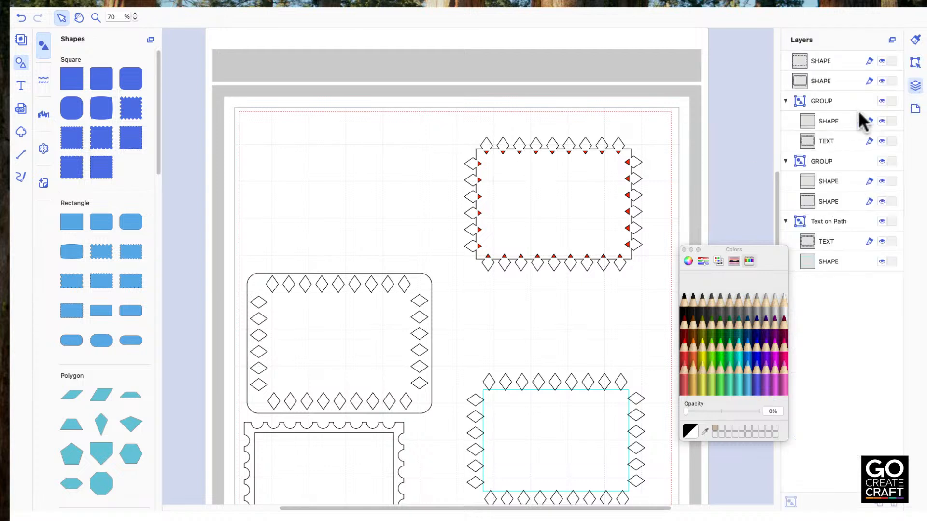
pyautogui.click(823, 61)
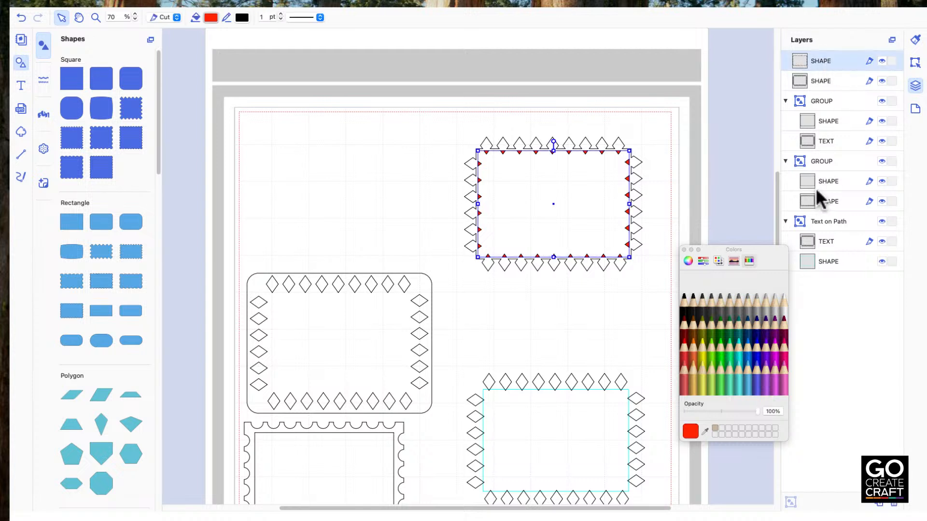
pyautogui.keyDown('shift'); pyautogui.click(833, 218); pyautogui.keyUp('shift')
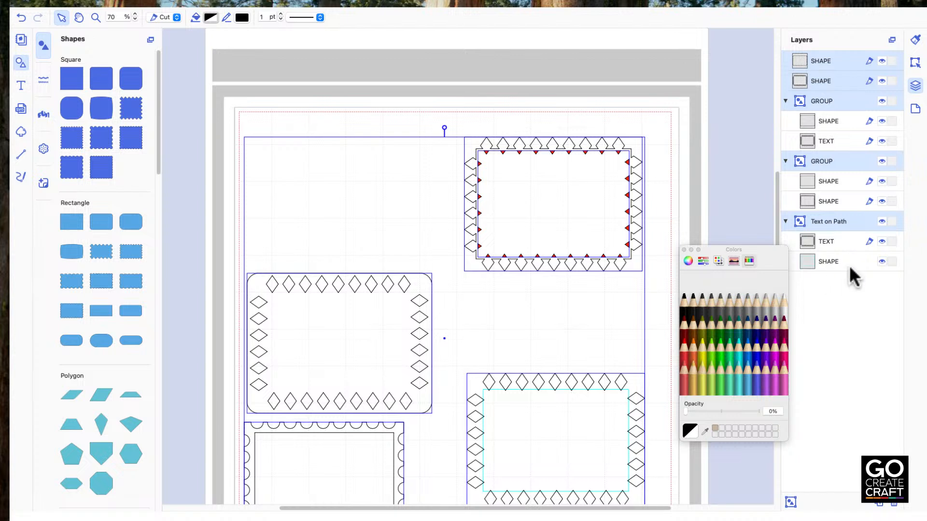
pyautogui.press('super+g')
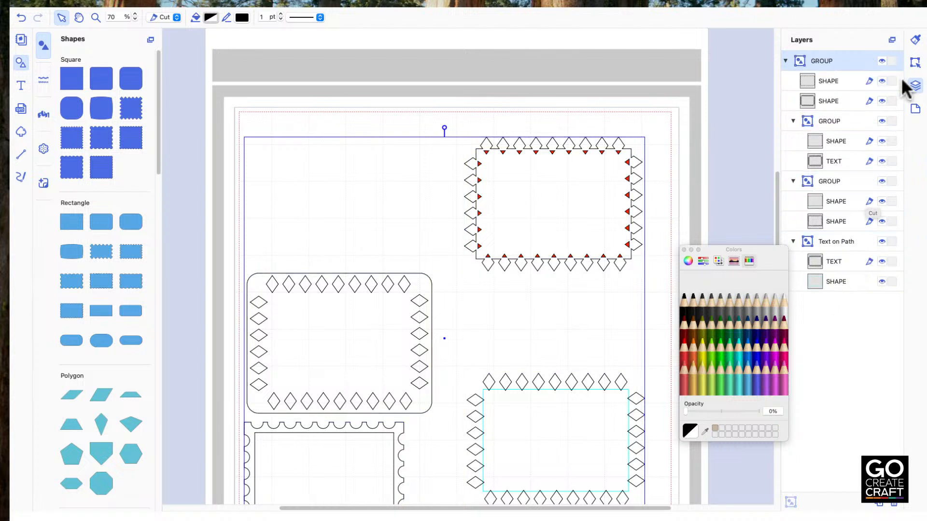
pyautogui.click(881, 60)
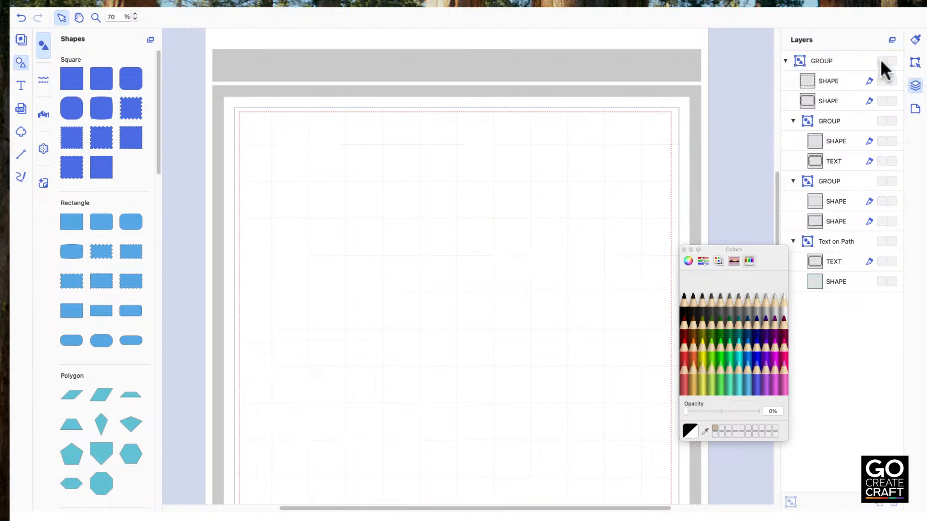
# Rename the hidden top-level group with a name beginning "Decorative Edg"
pyautogui.scroll(-2, 543, 299)
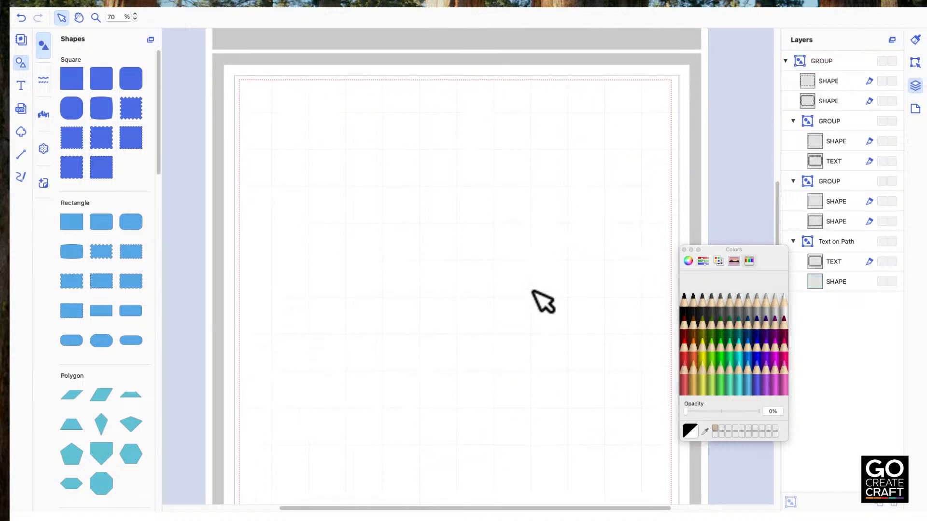
pyautogui.click(829, 61)
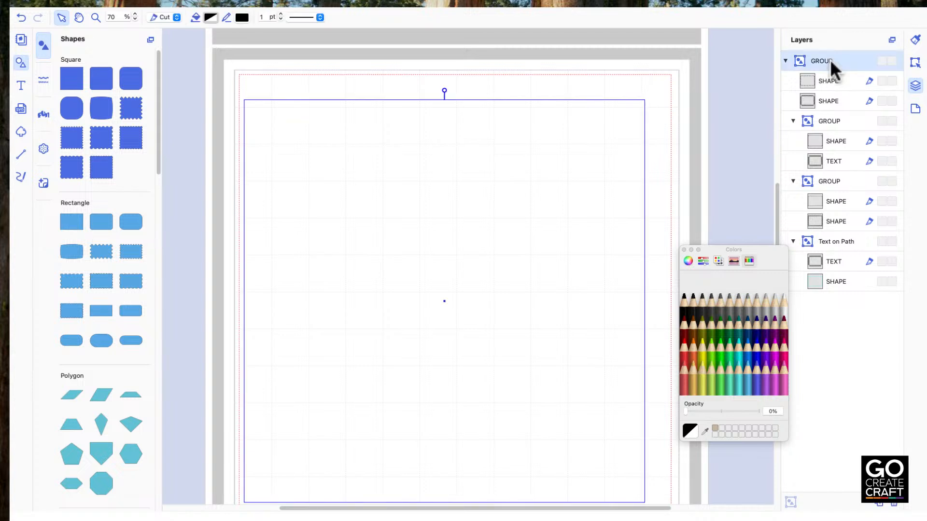
pyautogui.click(830, 60)
pyautogui.click(704, 135)
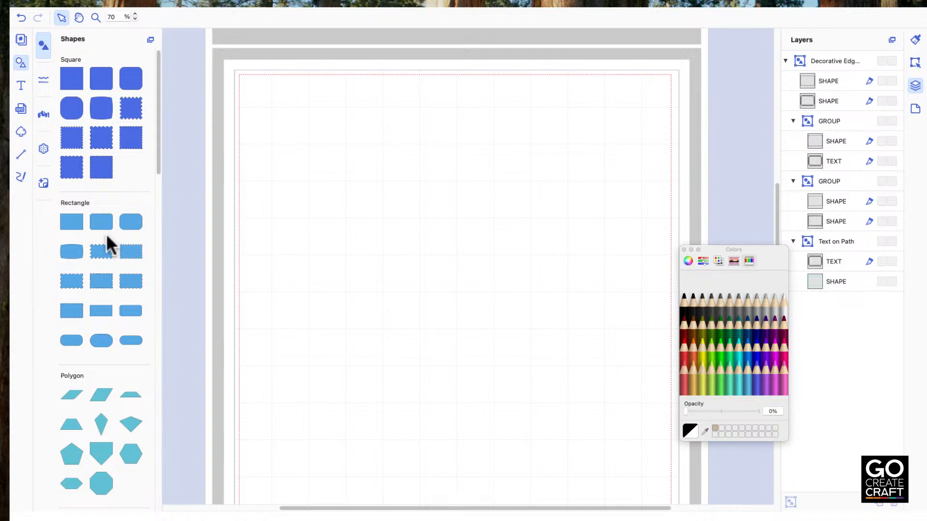
# Add a basic circle to the mat and shrink it to about 8.8 mm across
pyautogui.scroll(-10, 108, 237)
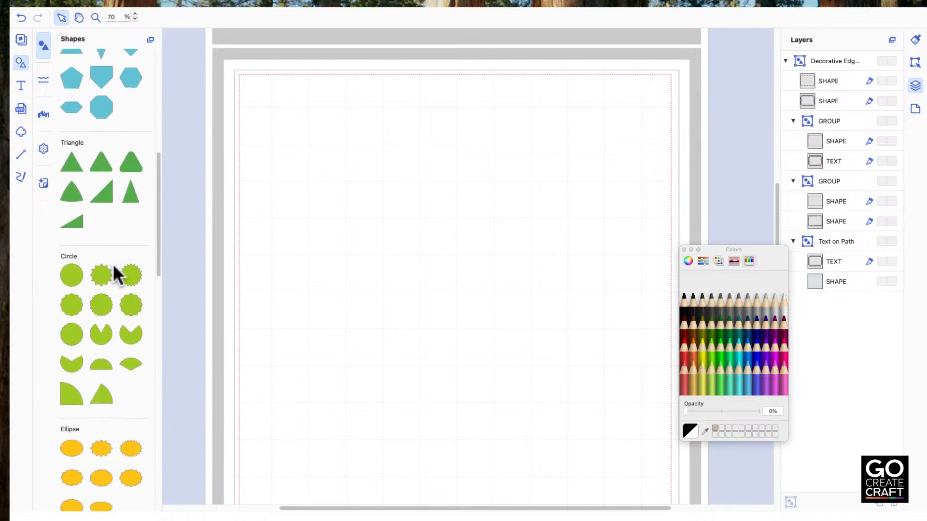
pyautogui.click(73, 279)
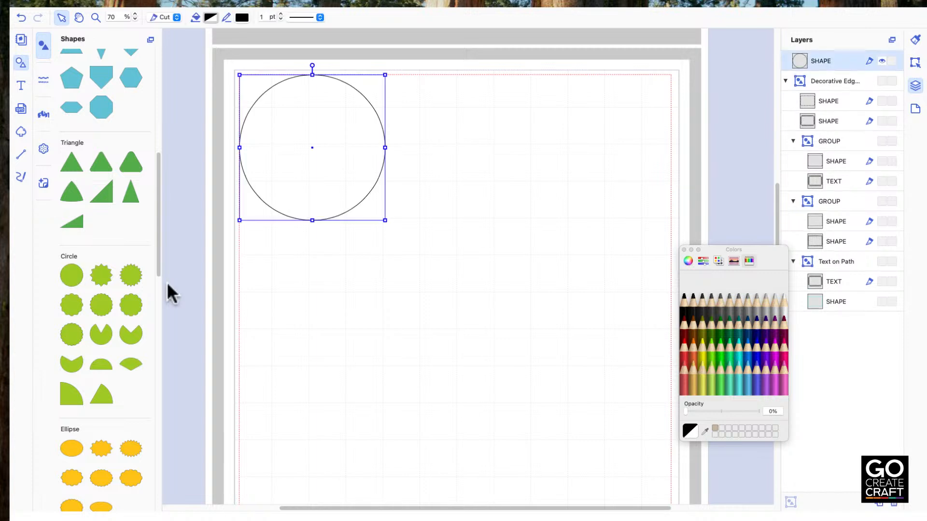
pyautogui.click(385, 220)
pyautogui.moveTo(385, 220); pyautogui.dragTo(254, 91)
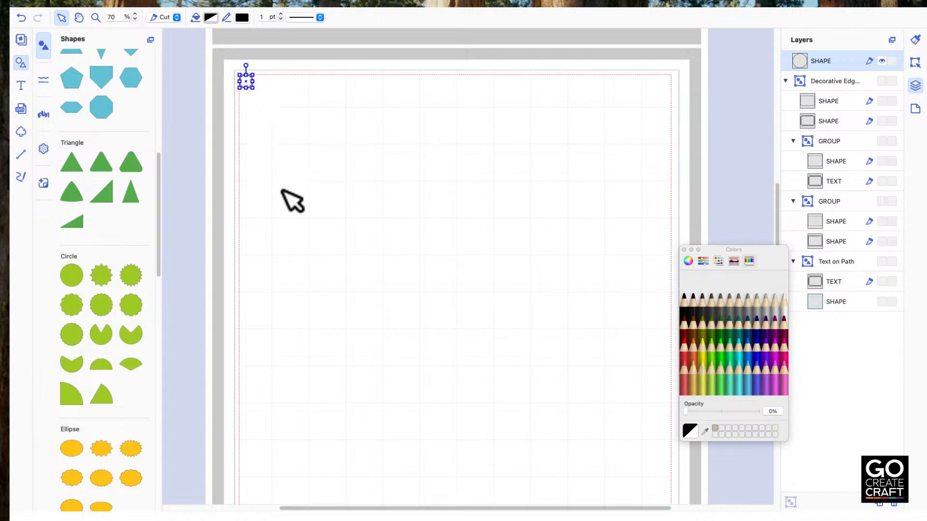
# Set the circle's width to 5 mm with the aspect ratio maintained, and deselect it
pyautogui.click(915, 63)
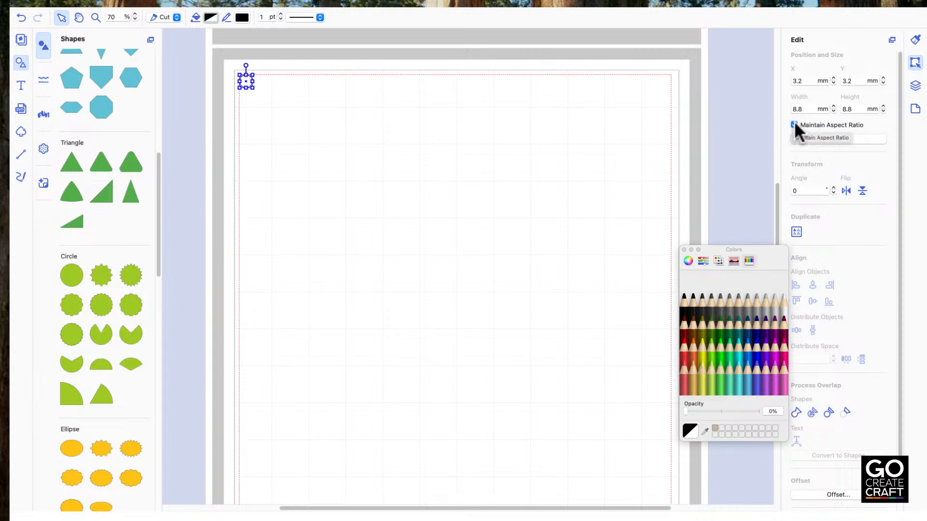
pyautogui.click(802, 109)
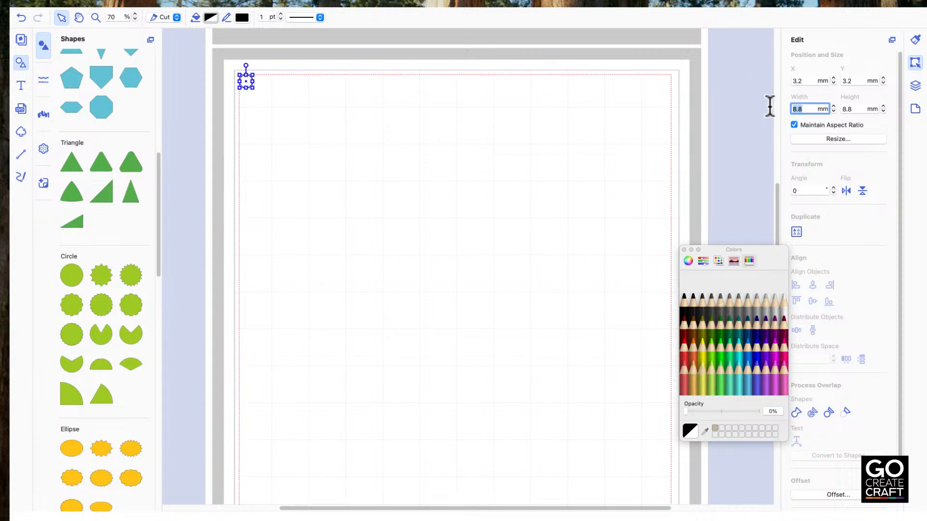
pyautogui.write('5')
pyautogui.press('Return')
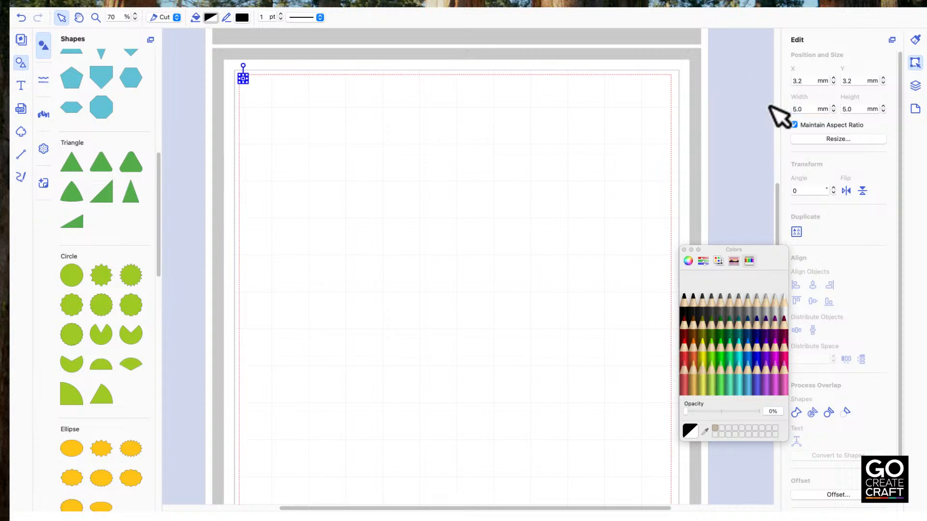
pyautogui.click(450, 154)
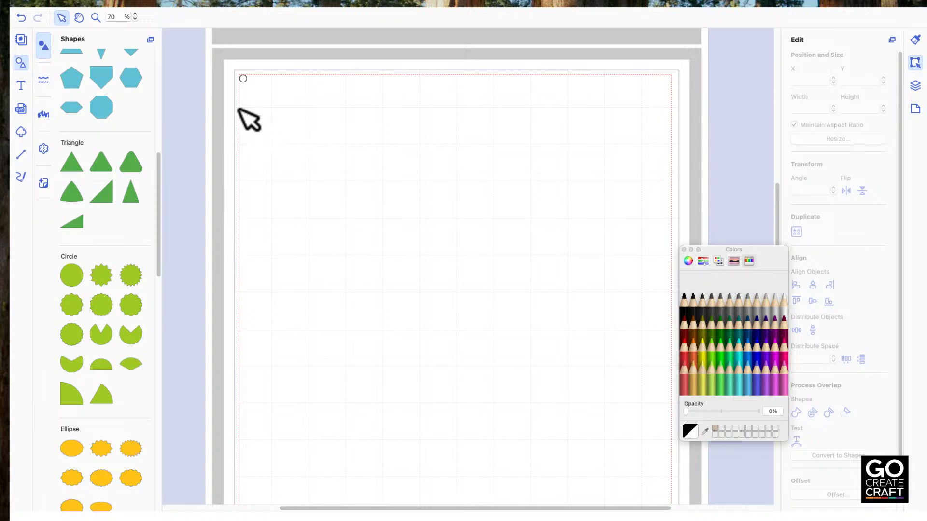
# Fill the mat with an evenly spaced grid of copies of the 5 mm circle and dismiss the error dialog
pyautogui.click(242, 79)
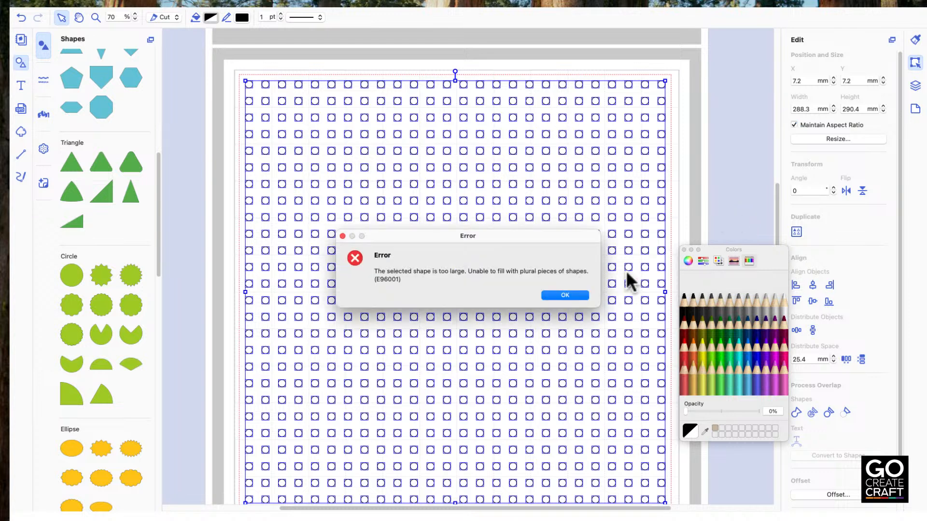
pyautogui.click(562, 294)
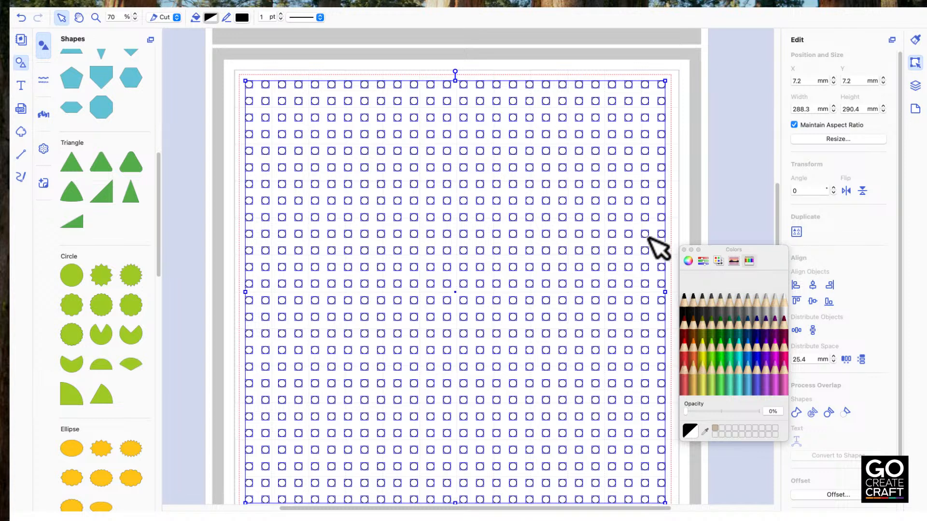
# Close the Colors window and deselect the circle grid
pyautogui.moveTo(726, 253); pyautogui.dragTo(724, 266)
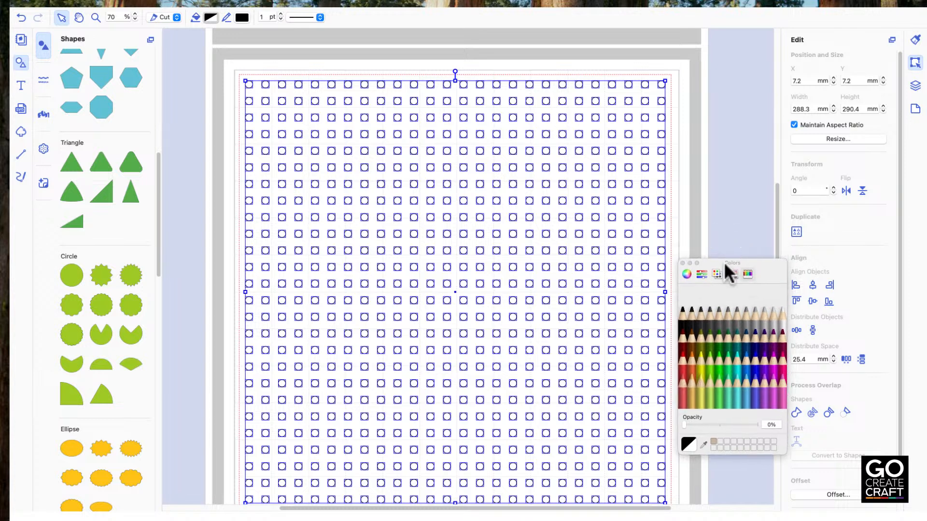
pyautogui.click(682, 263)
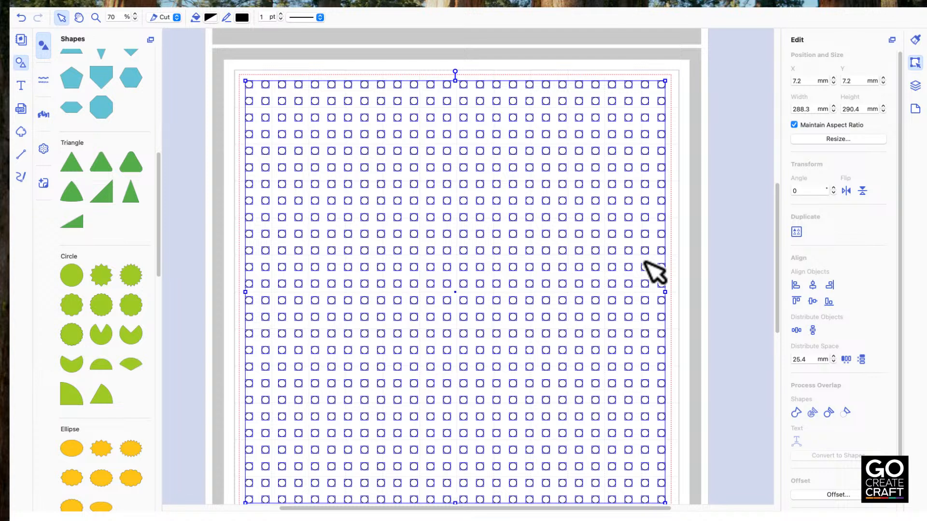
pyautogui.click(712, 282)
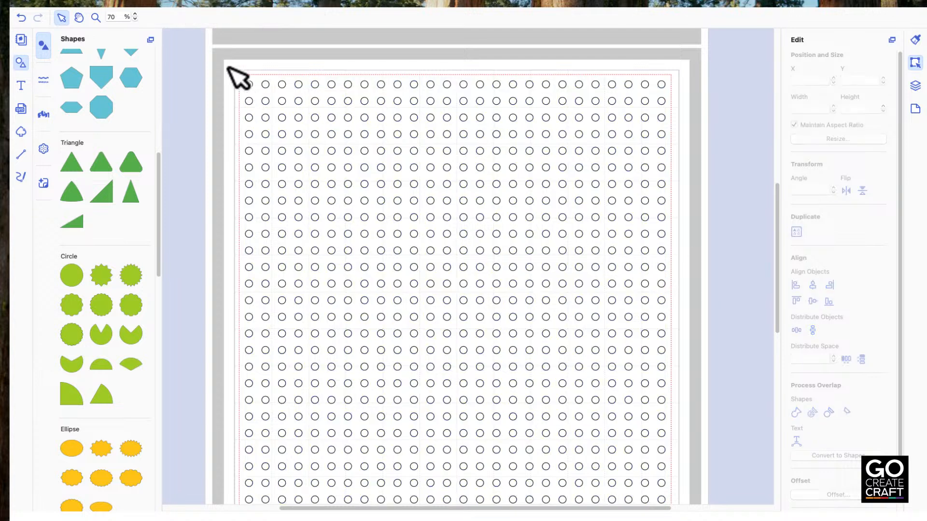
# Group the first and second rows of circles separately, and find their groups in the layers list
pyautogui.moveTo(228, 68)
pyautogui.mouseDown()
pyautogui.moveTo(388, 104)
pyautogui.moveTo(691, 88)
pyautogui.mouseUp()
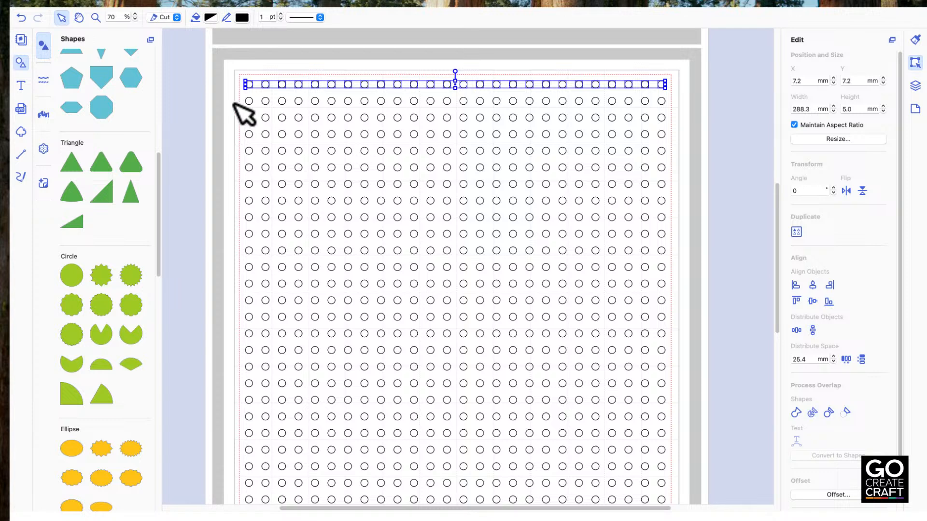
pyautogui.moveTo(230, 103); pyautogui.dragTo(685, 102)
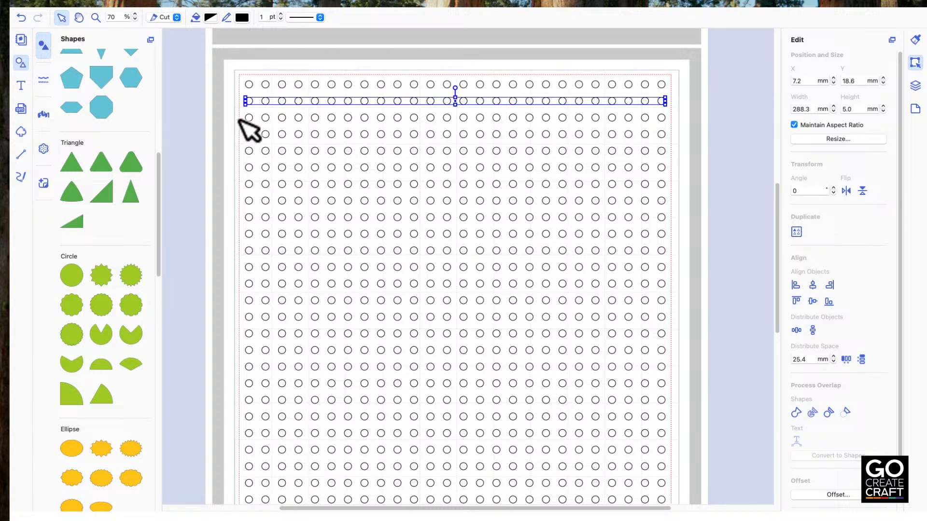
pyautogui.click(917, 87)
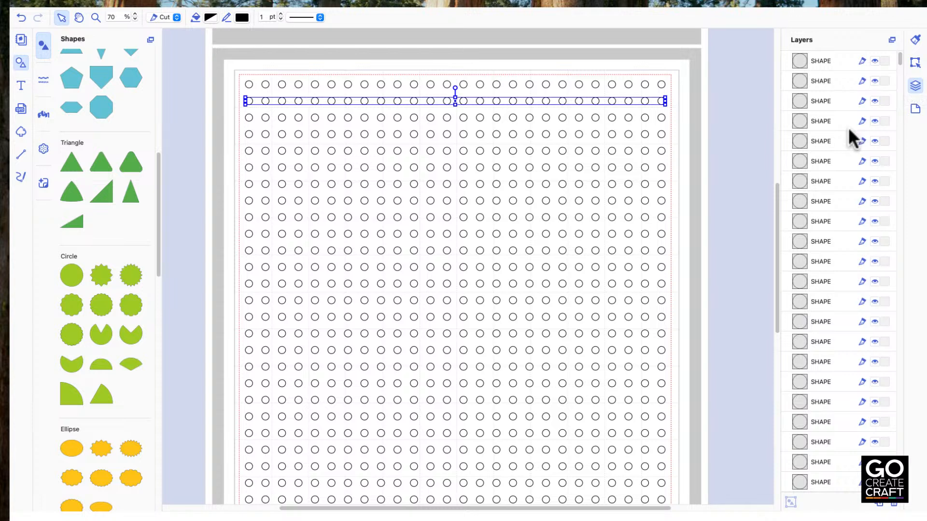
pyautogui.scroll(-5, 843, 200)
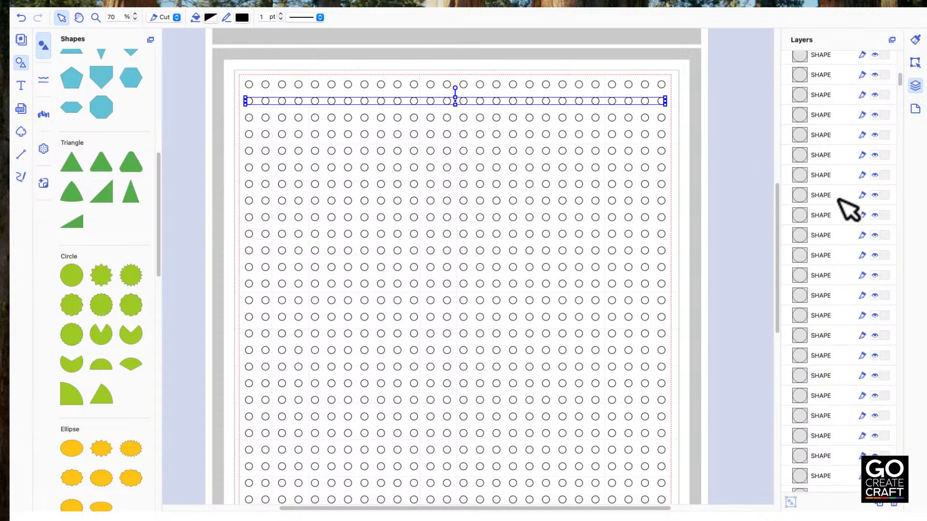
pyautogui.scroll(-10, 836, 195)
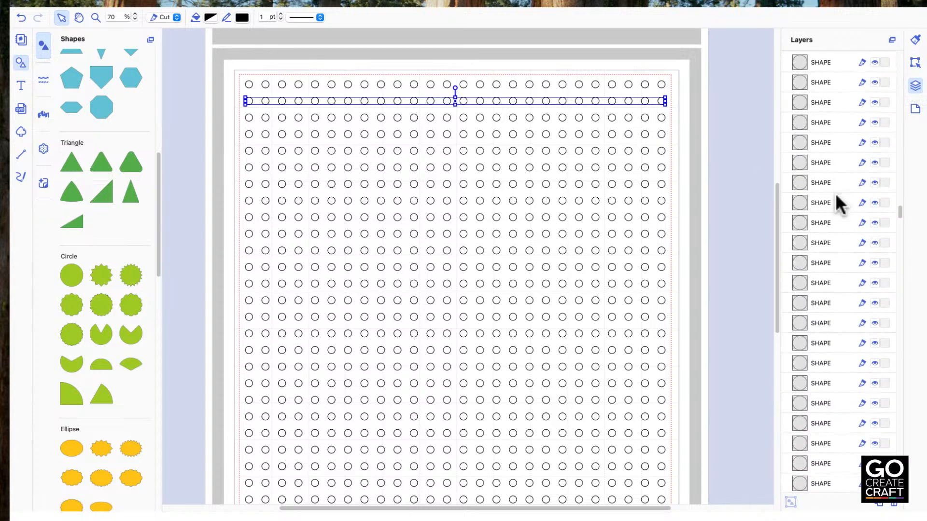
pyautogui.scroll(-10, 837, 196)
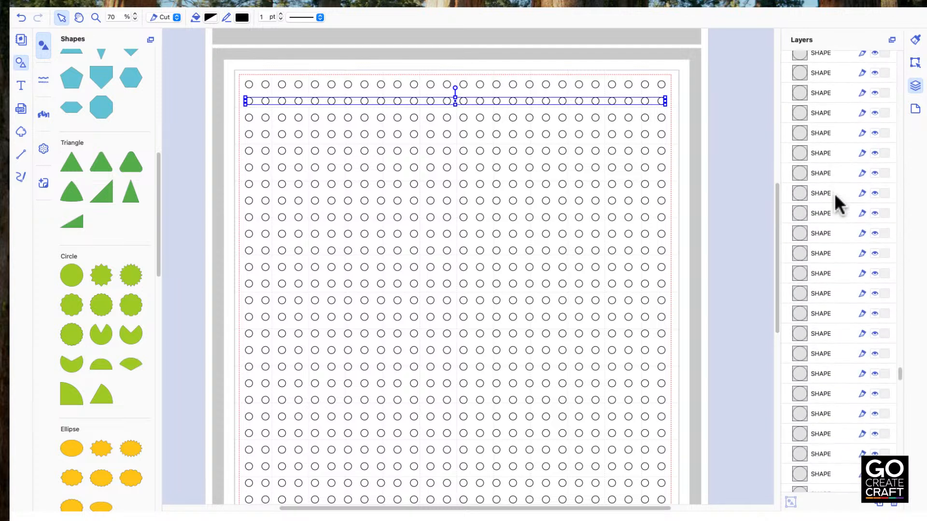
pyautogui.scroll(-10, 834, 193)
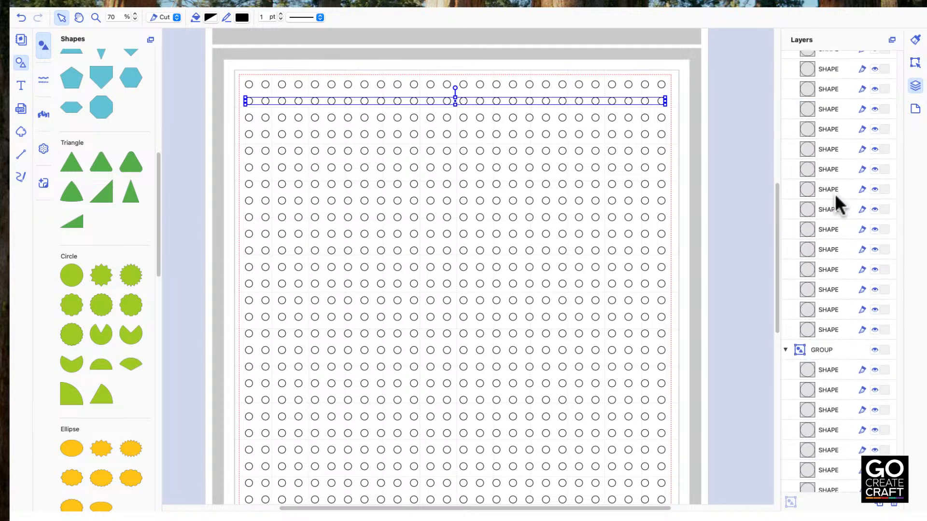
pyautogui.scroll(-3, 835, 193)
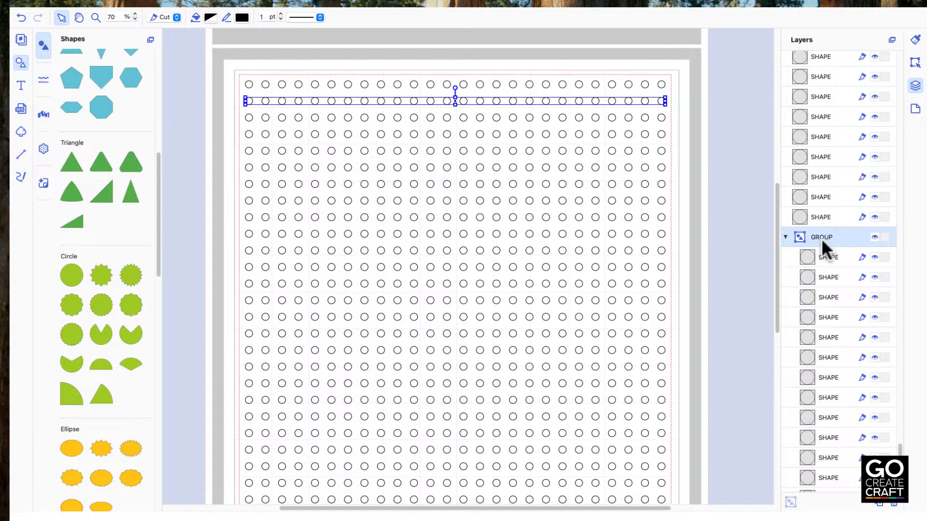
# Group the third, fourth and fifth rows of circles, each row as its own group
pyautogui.click(233, 120)
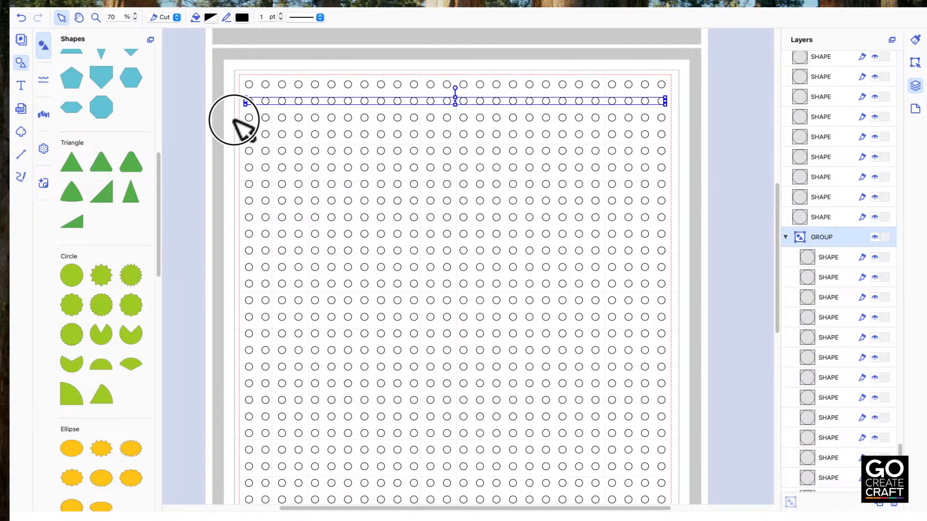
pyautogui.moveTo(233, 119); pyautogui.dragTo(667, 125)
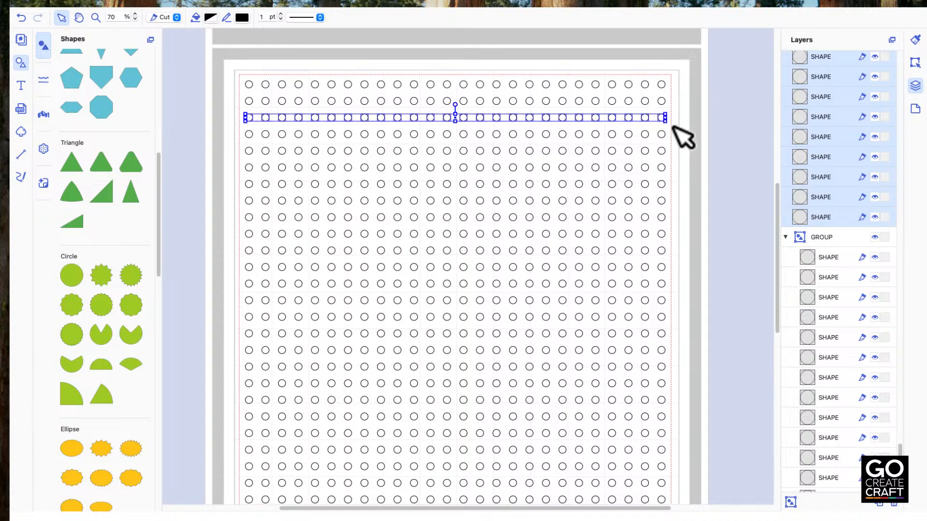
pyautogui.click(230, 139)
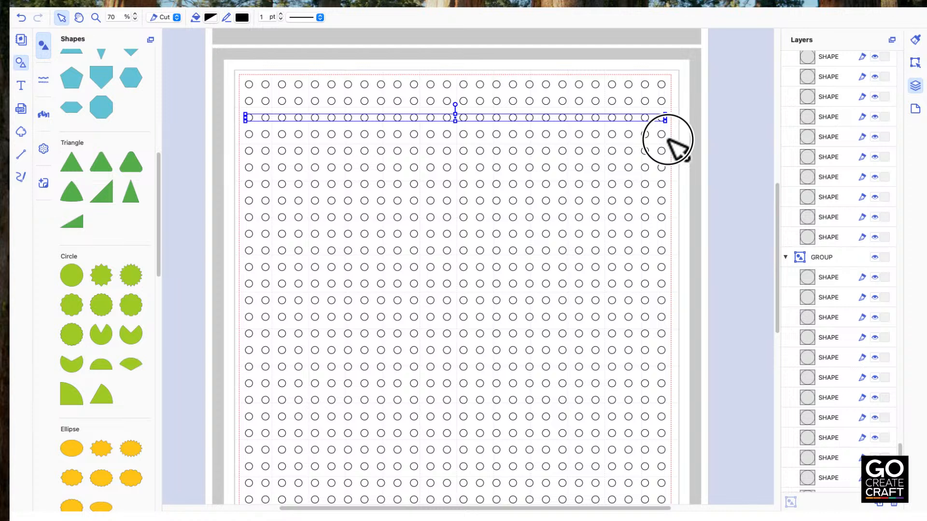
pyautogui.moveTo(668, 140); pyautogui.dragTo(665, 144)
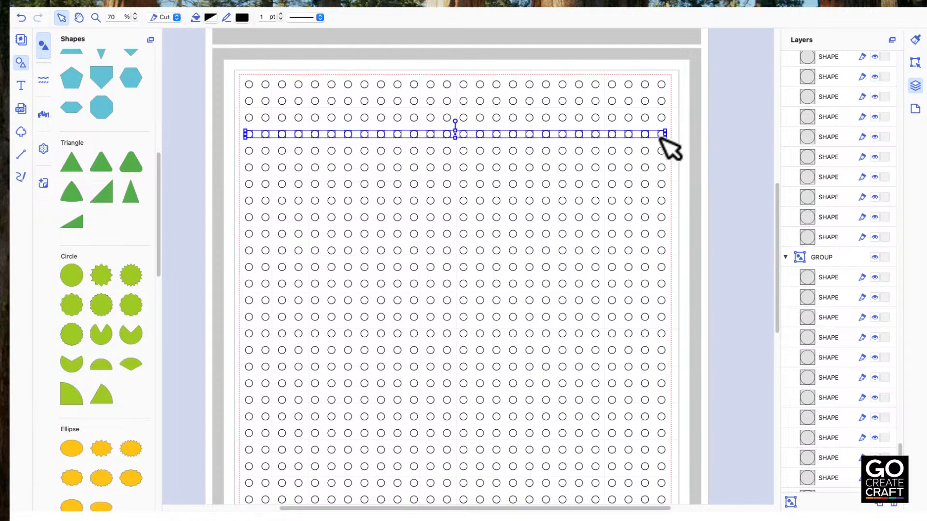
pyautogui.click(231, 155)
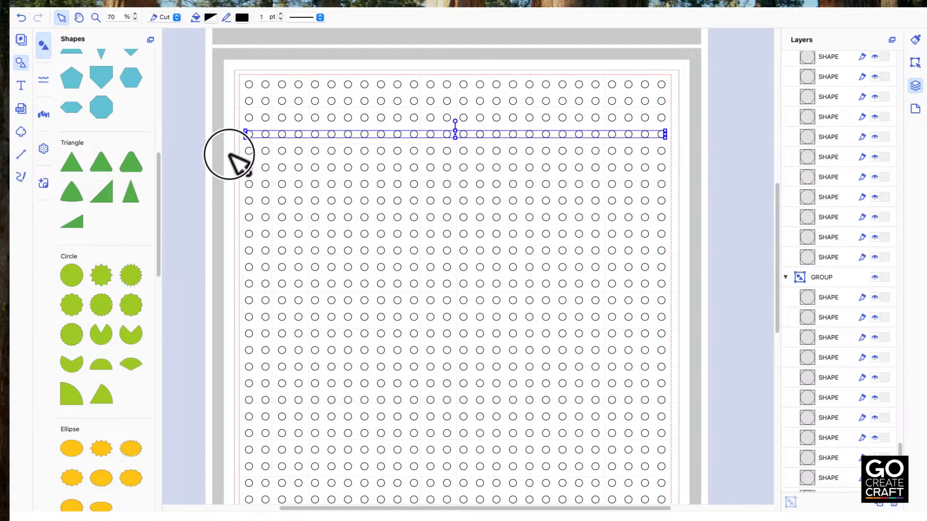
pyautogui.moveTo(230, 154); pyautogui.dragTo(684, 152)
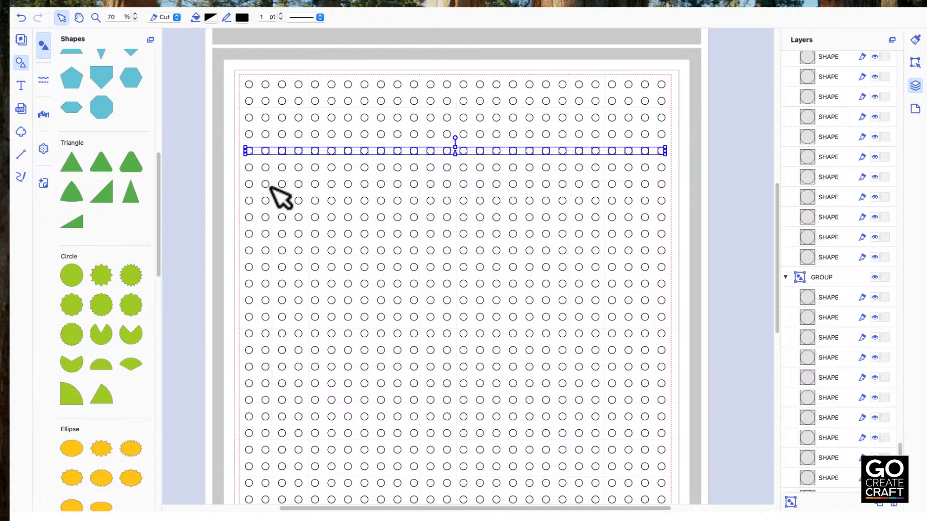
# Try to group the sixth and seventh rows of circles, and undo the grouping
pyautogui.moveTo(236, 171); pyautogui.dragTo(693, 169)
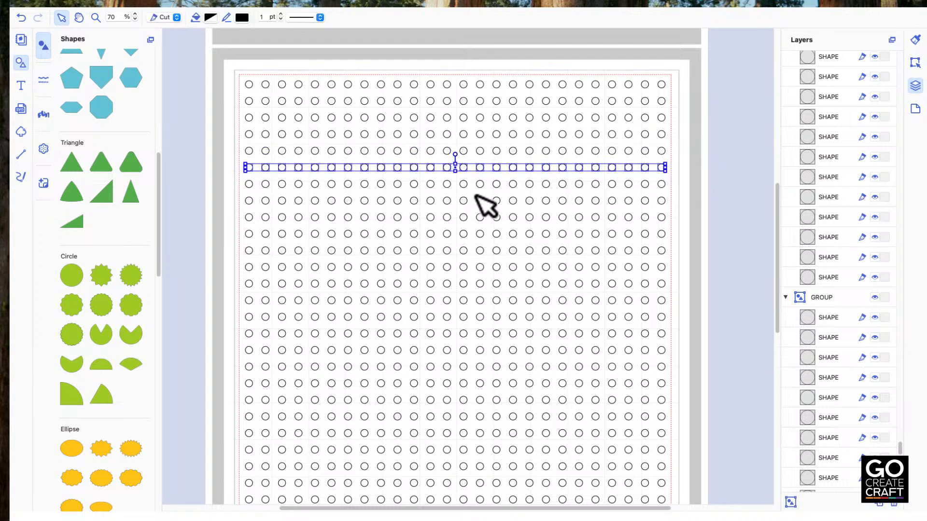
pyautogui.moveTo(231, 190); pyautogui.dragTo(706, 187)
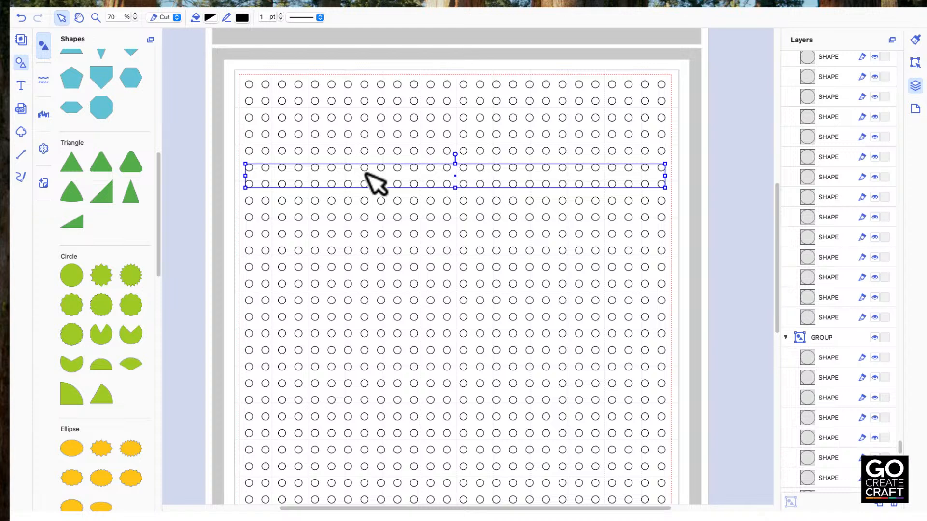
pyautogui.hotkey('ctrl', 'z')
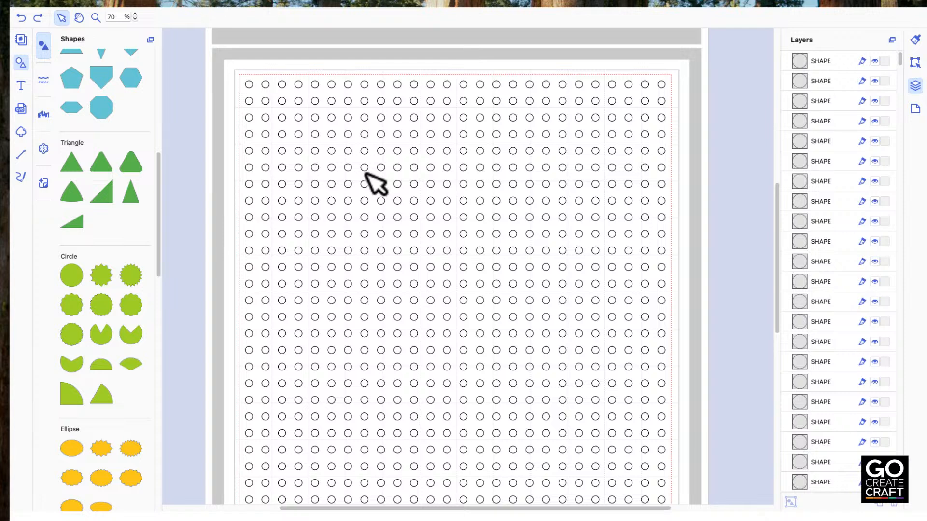
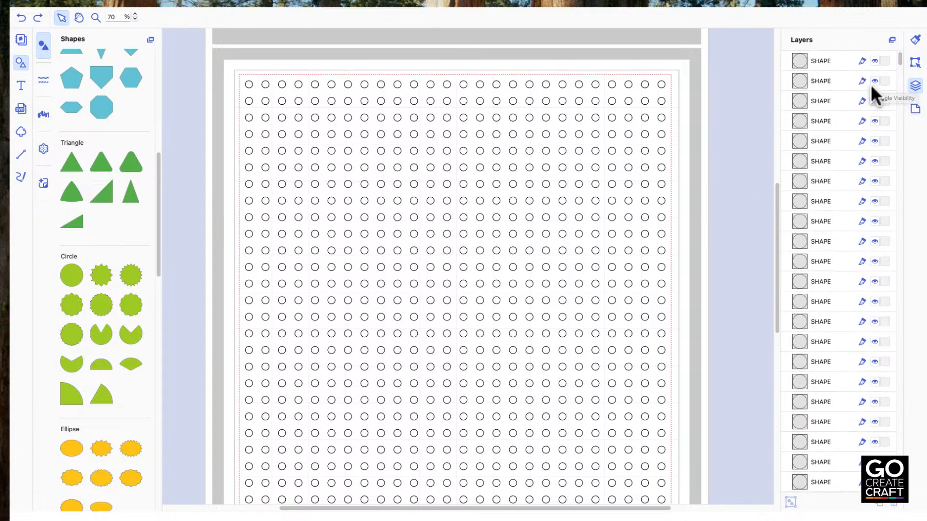
# Delete the bottom row of circles together with the five rightmost circles of the row above it
pyautogui.click(833, 60)
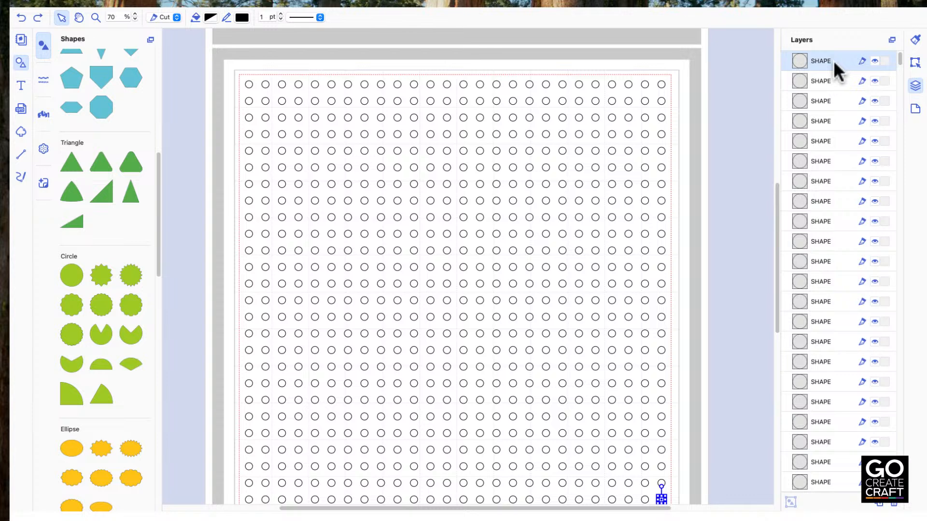
pyautogui.scroll(-1, 831, 319)
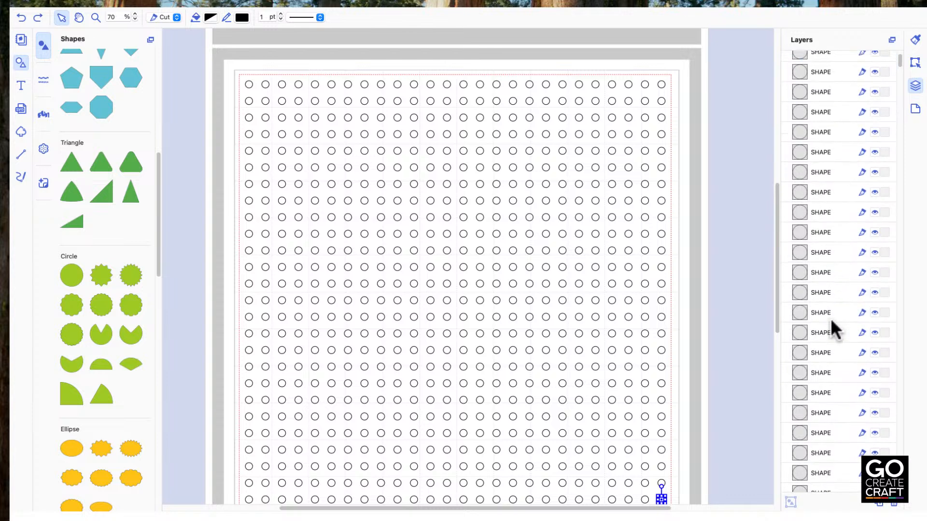
pyautogui.click(830, 319)
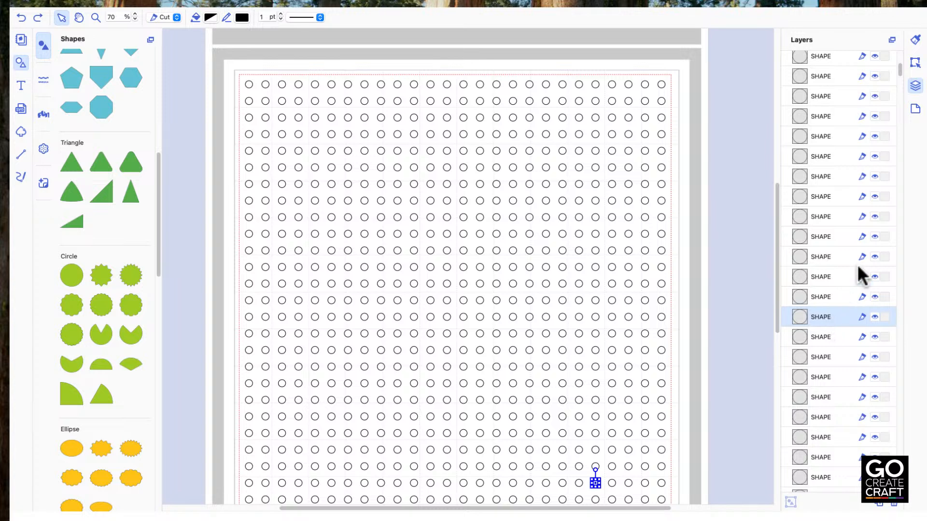
pyautogui.scroll(1, 851, 136)
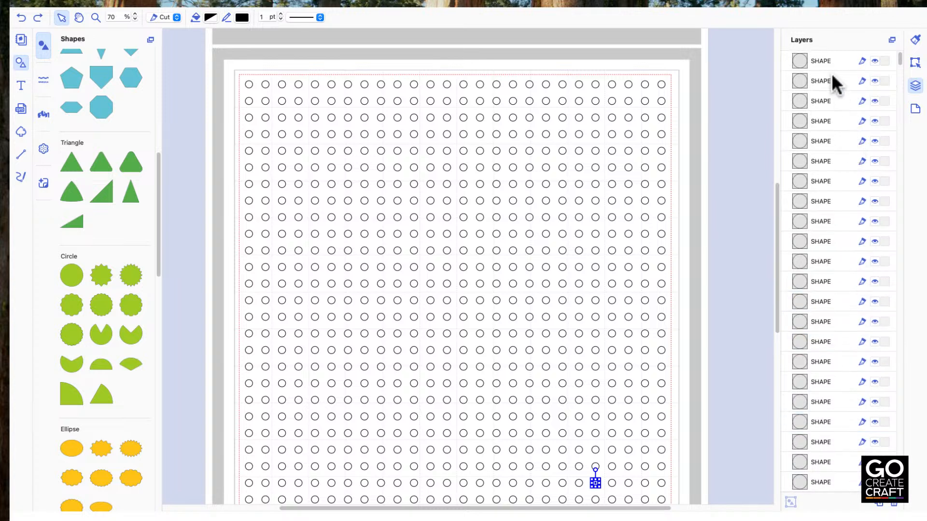
pyautogui.keyDown('shift'); pyautogui.click(834, 57); pyautogui.keyUp('shift')
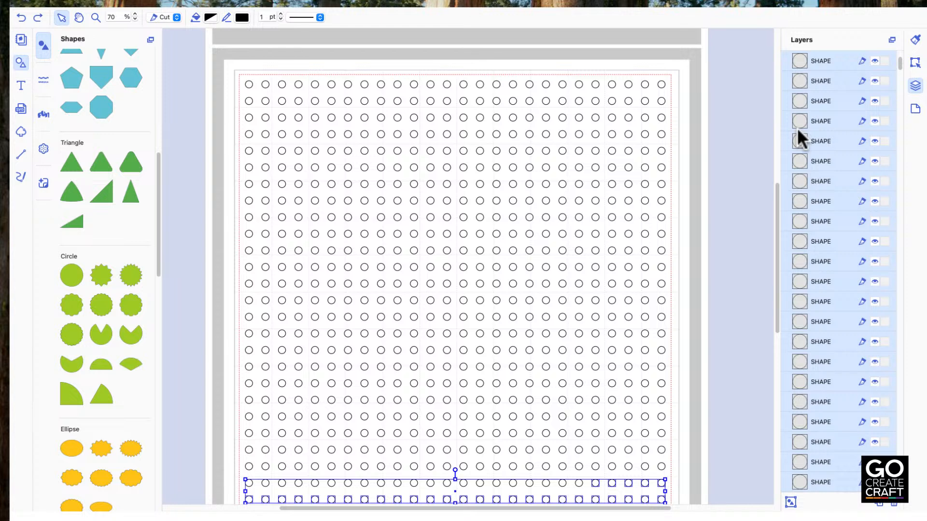
pyautogui.press('Delete')
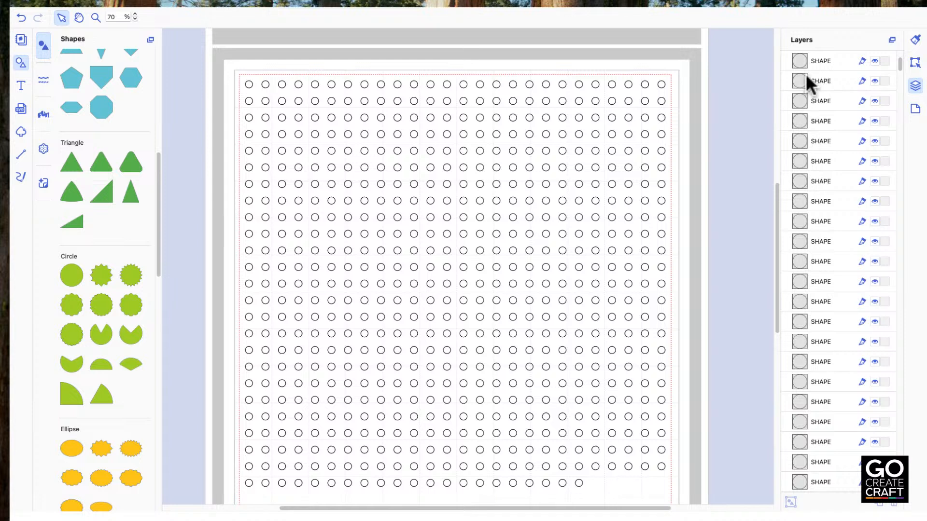
# Delete the nine rightmost remaining circles in the partial bottom row
pyautogui.click(821, 67)
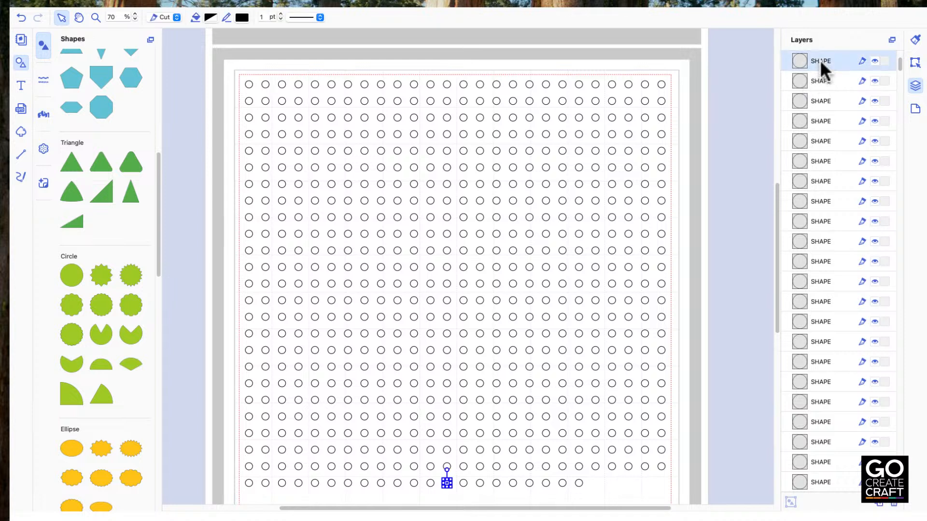
pyautogui.click(832, 231)
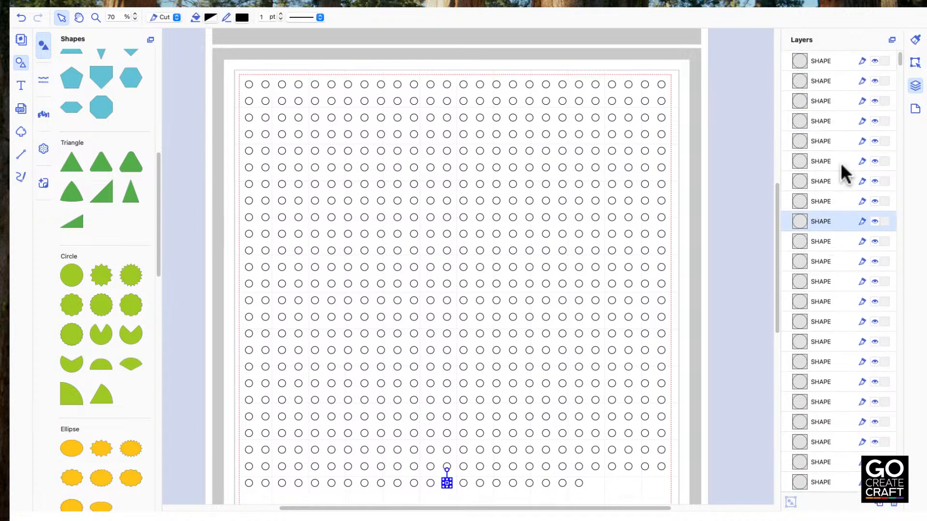
pyautogui.keyDown('shift'); pyautogui.click(839, 56); pyautogui.keyUp('shift')
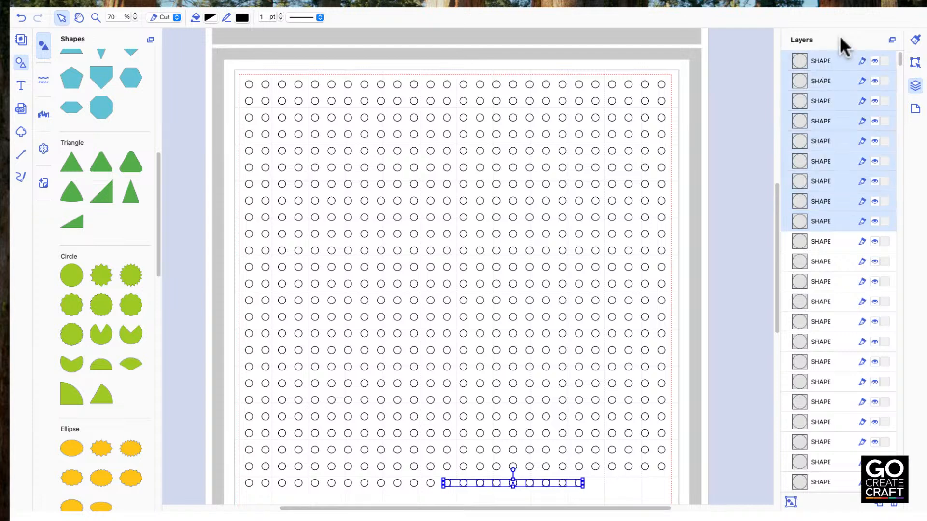
pyautogui.press('Delete')
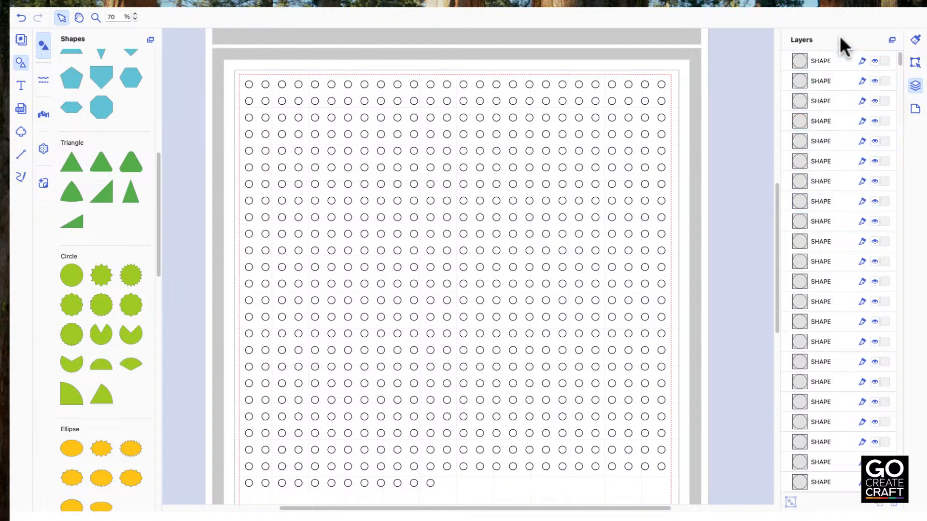
# Delete the twelve circles left in the partial bottom row
pyautogui.click(821, 63)
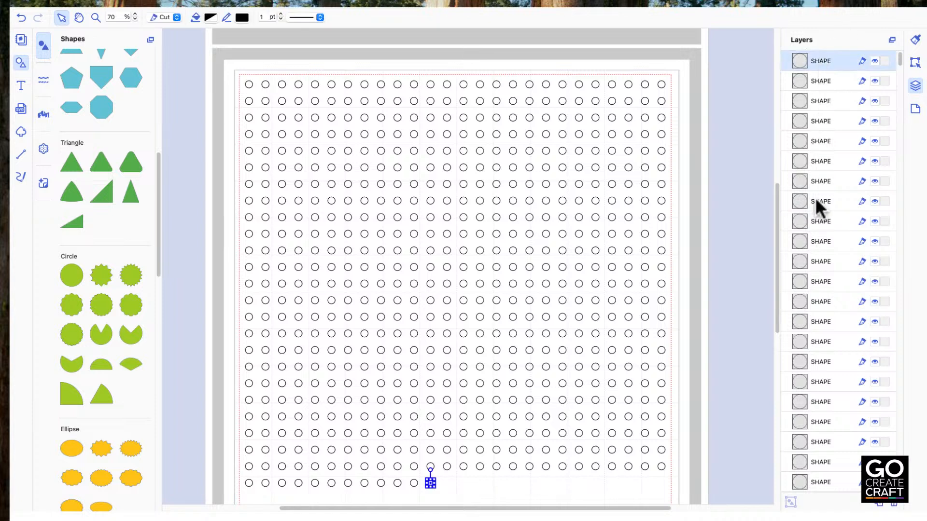
pyautogui.keyDown('shift'); pyautogui.click(819, 184); pyautogui.keyUp('shift')
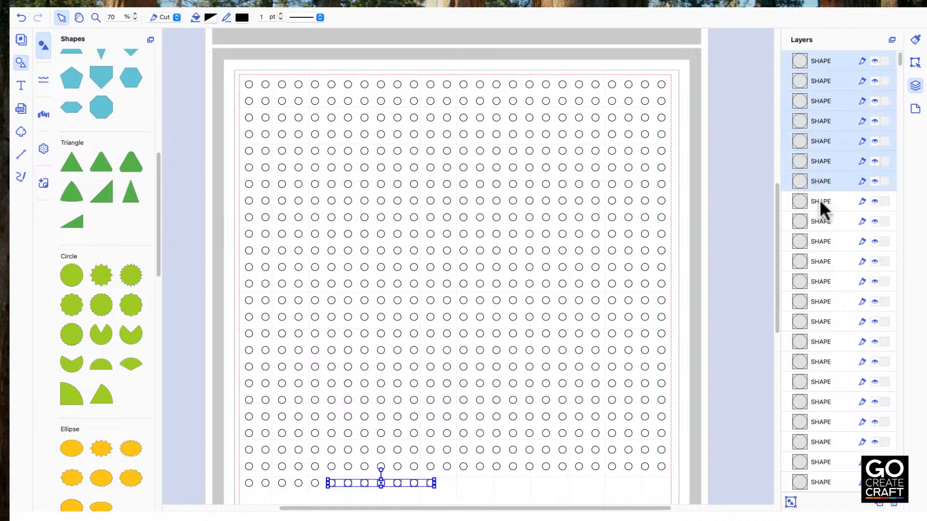
pyautogui.keyDown('shift'); pyautogui.click(807, 242); pyautogui.keyUp('shift')
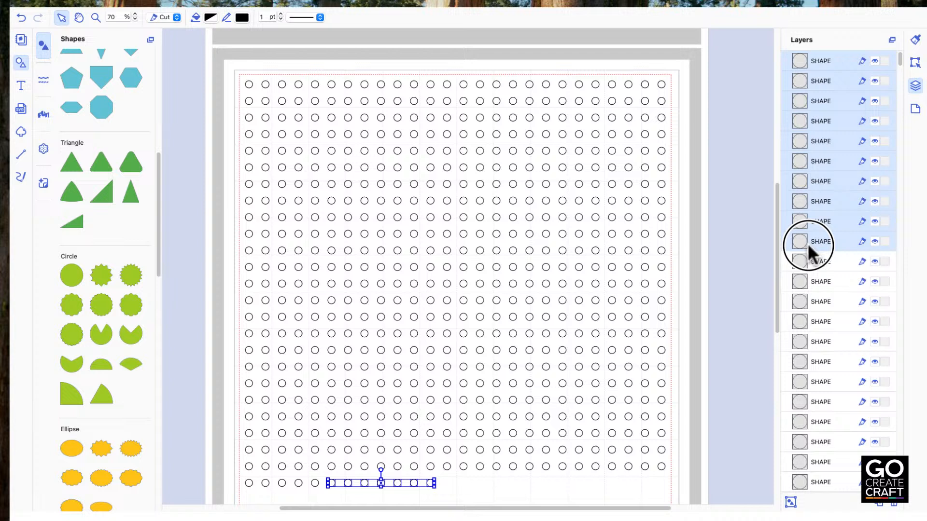
pyautogui.keyDown('shift'); pyautogui.click(820, 281); pyautogui.keyUp('shift')
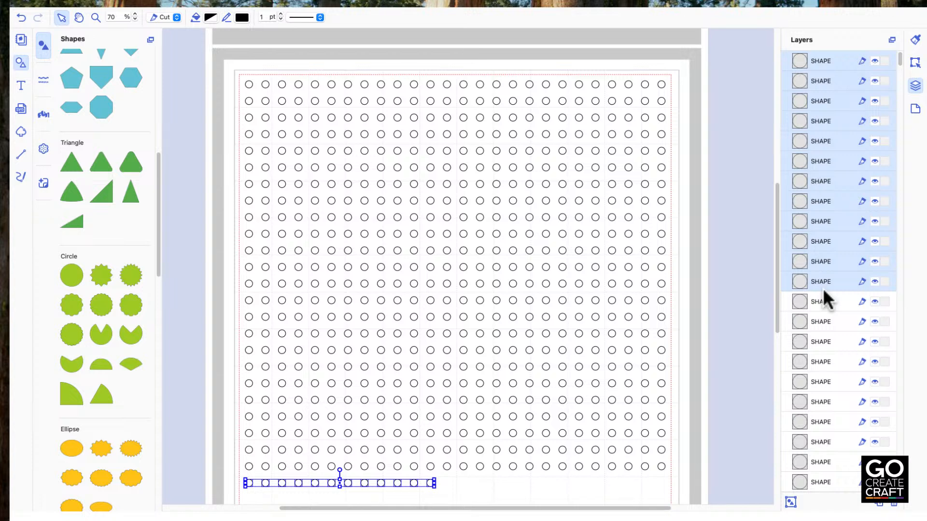
pyautogui.press('Delete')
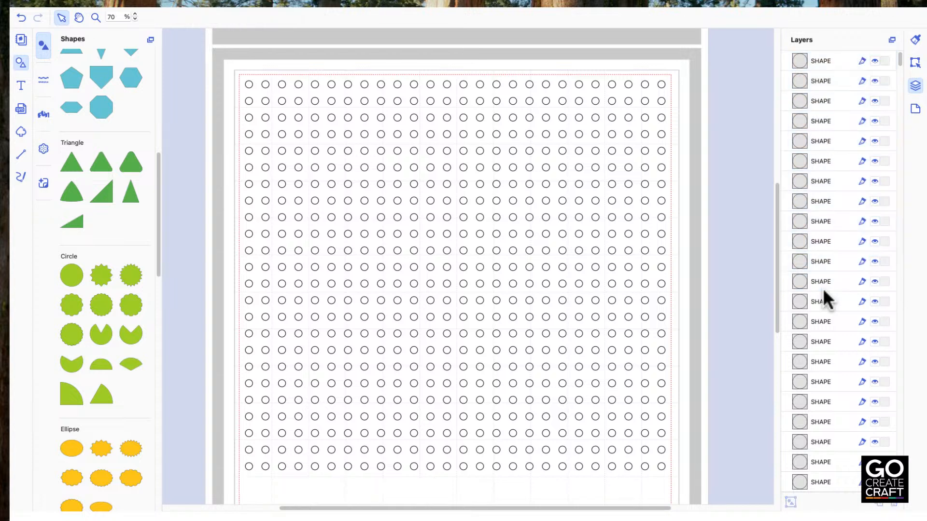
# Select all circles in the two lowest full rows of the grid and delete them
pyautogui.click(823, 59)
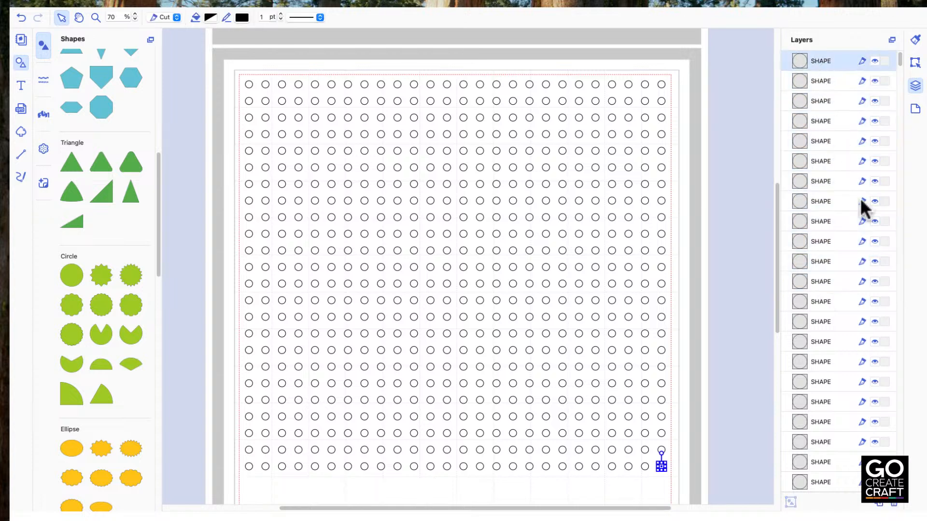
pyautogui.keyDown('shift'); pyautogui.click(828, 261); pyautogui.keyUp('shift')
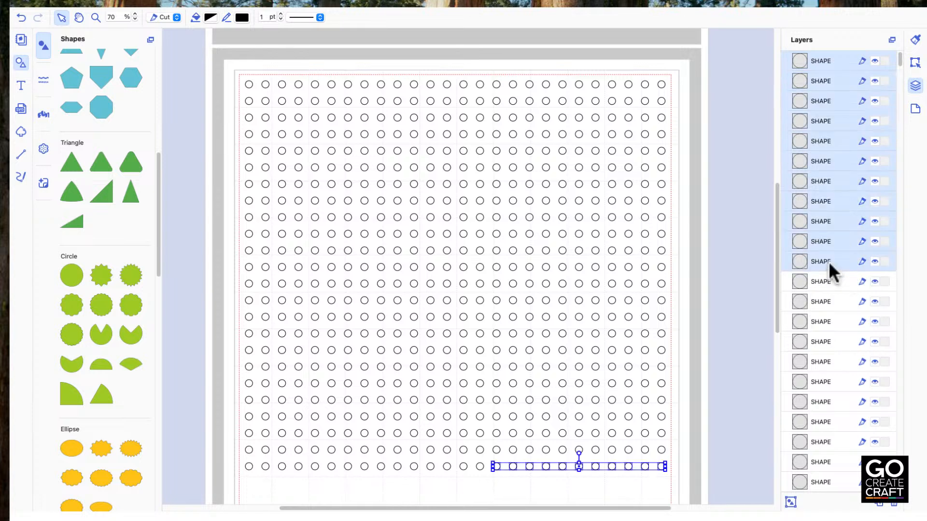
pyautogui.keyDown('shift'); pyautogui.click(825, 381); pyautogui.keyUp('shift')
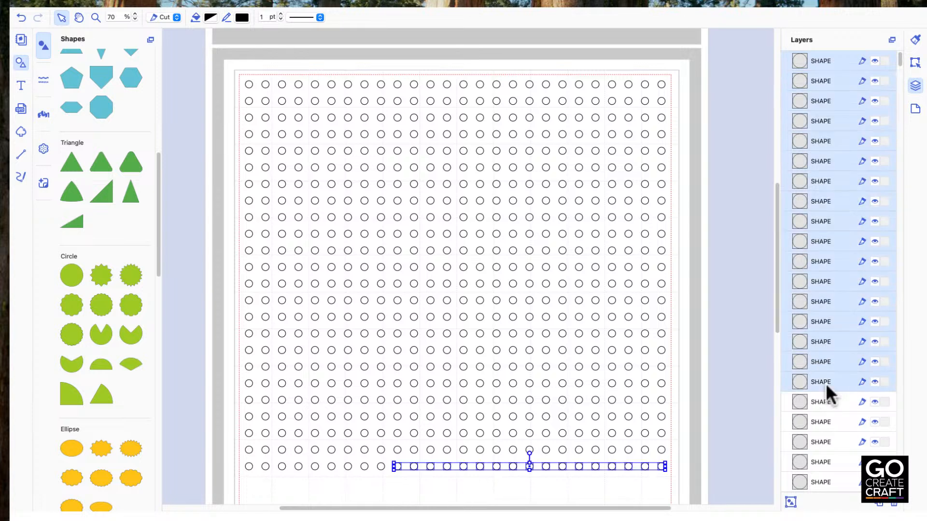
pyautogui.keyDown('shift'); pyautogui.click(828, 481); pyautogui.keyUp('shift')
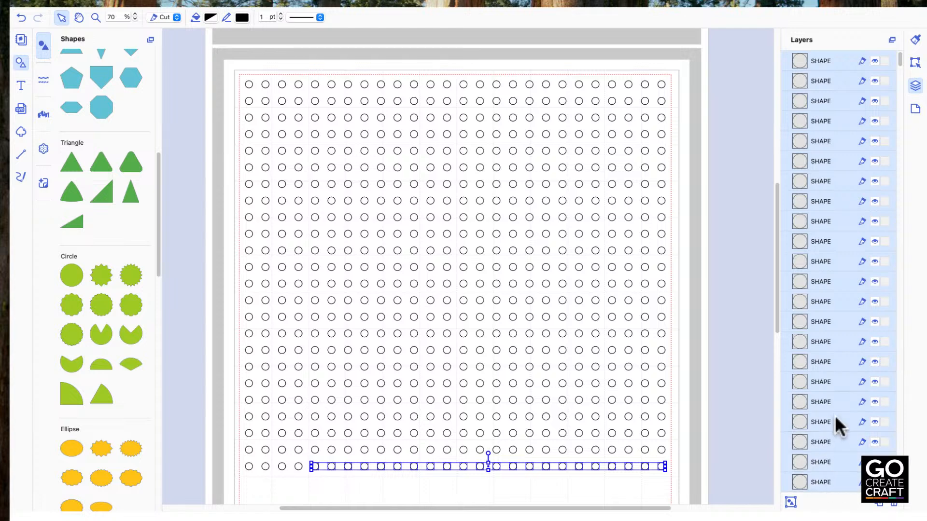
pyautogui.scroll(-5, 835, 416)
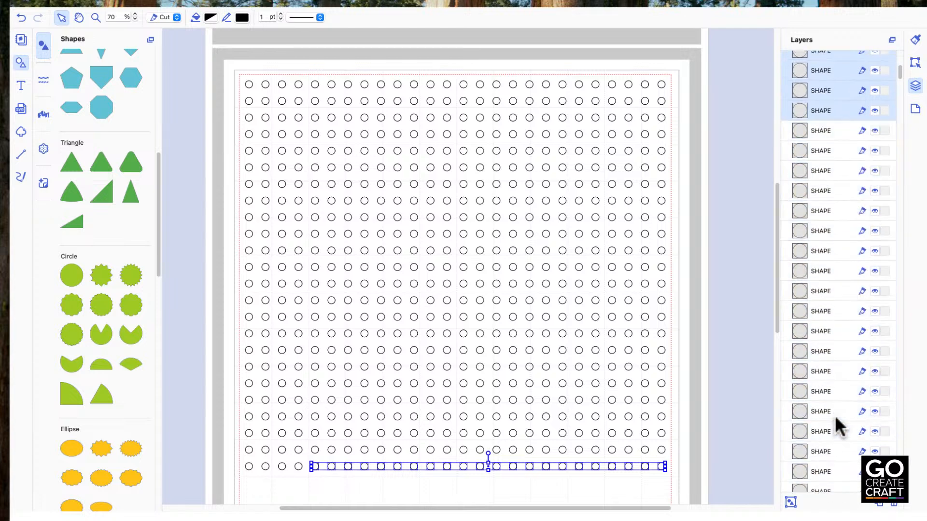
pyautogui.keyDown('shift'); pyautogui.click(832, 325); pyautogui.keyUp('shift')
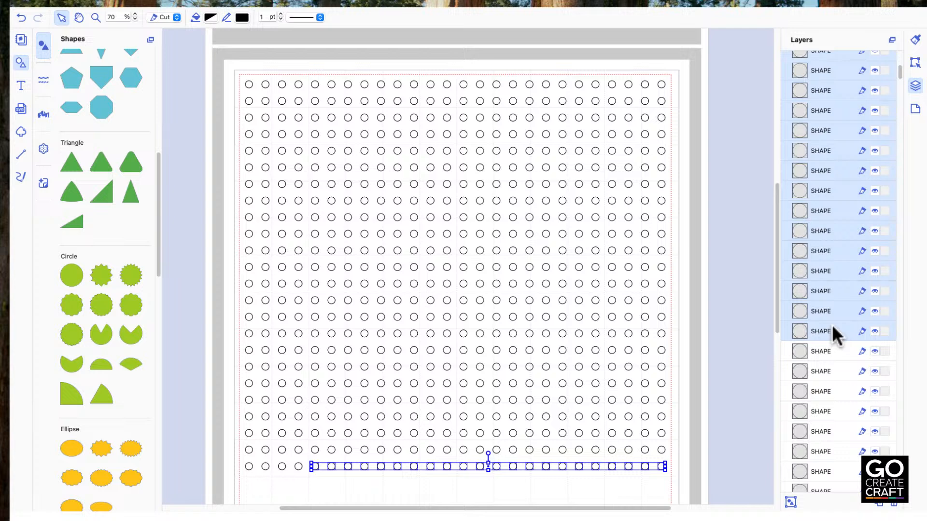
pyautogui.keyDown('shift'); pyautogui.click(815, 430); pyautogui.keyUp('shift')
pyautogui.scroll(-10, 815, 447)
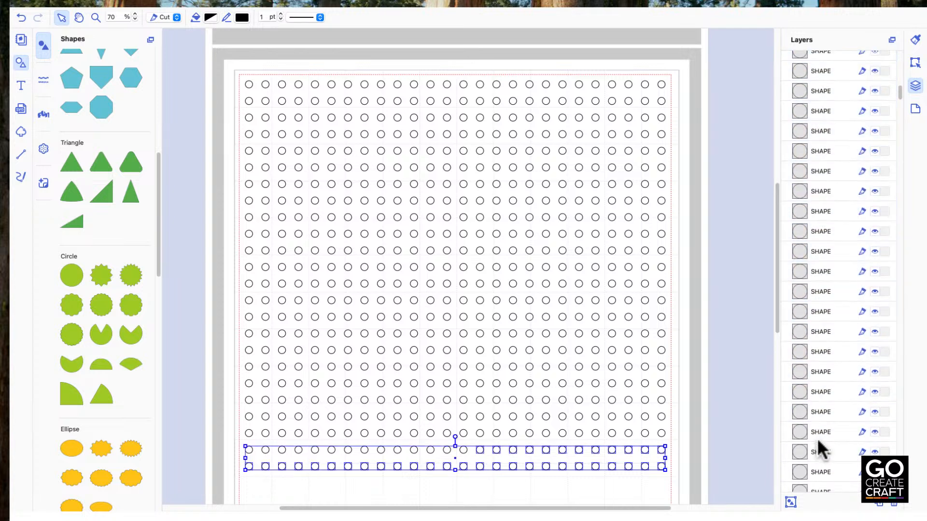
pyautogui.scroll(5, 827, 370)
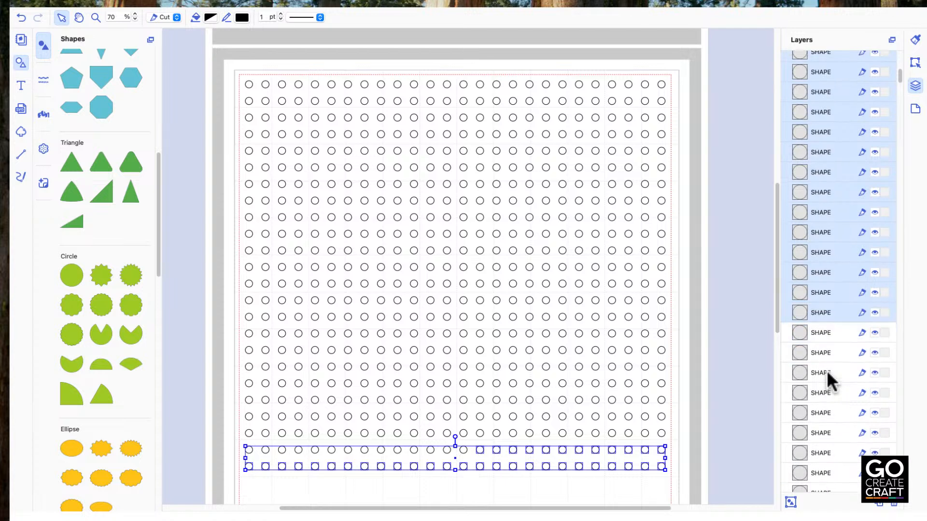
pyautogui.scroll(-3, 826, 370)
pyautogui.keyDown('shift'); pyautogui.click(824, 355); pyautogui.keyUp('shift')
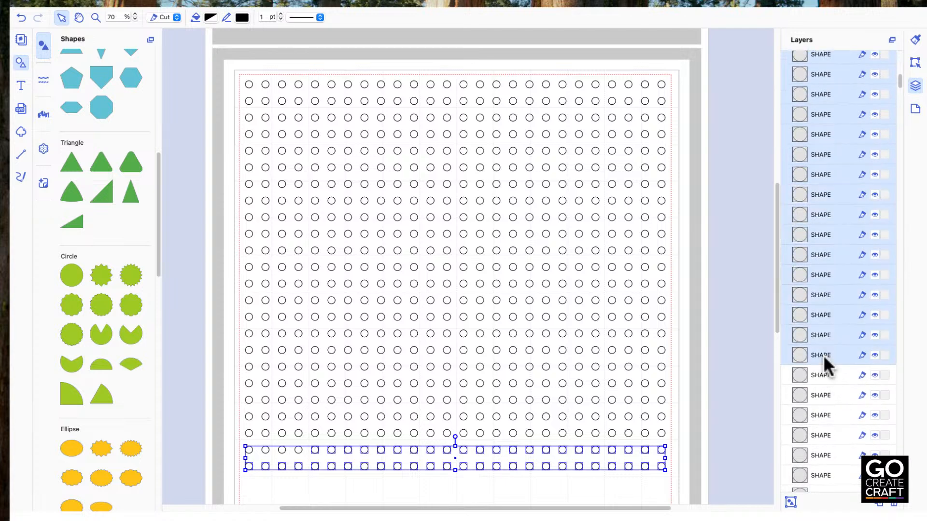
pyautogui.keyDown('shift'); pyautogui.click(818, 440); pyautogui.keyUp('shift')
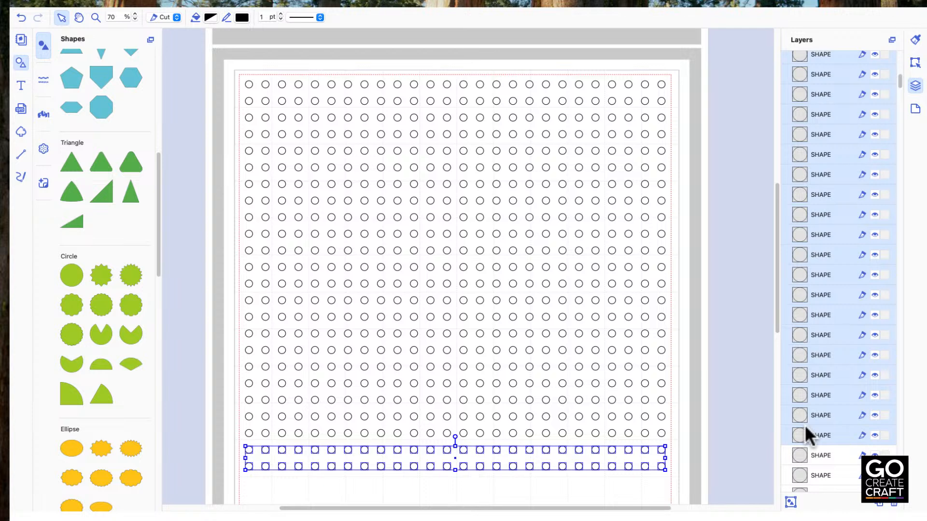
pyautogui.press('Delete')
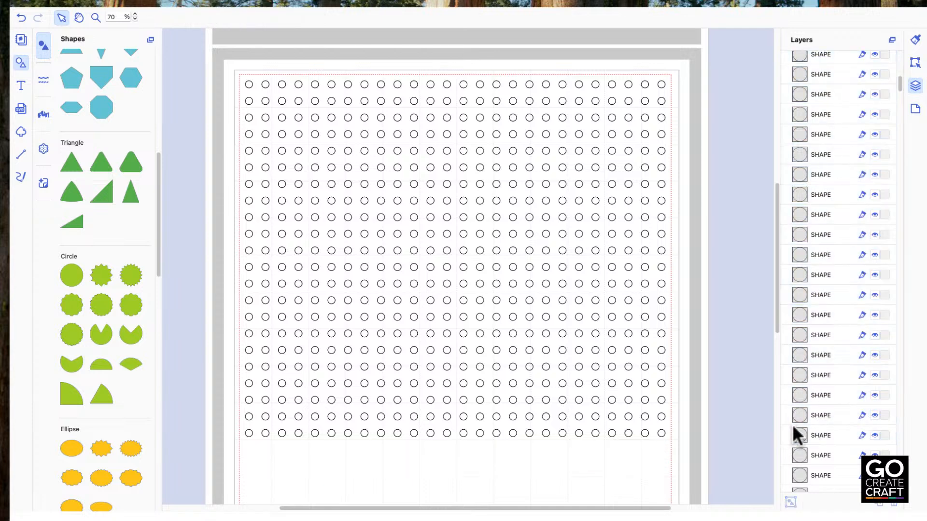
# Group each of the eight lowest rows of circles as its own group, working upward row by row
pyautogui.moveTo(704, 460); pyautogui.dragTo(243, 433)
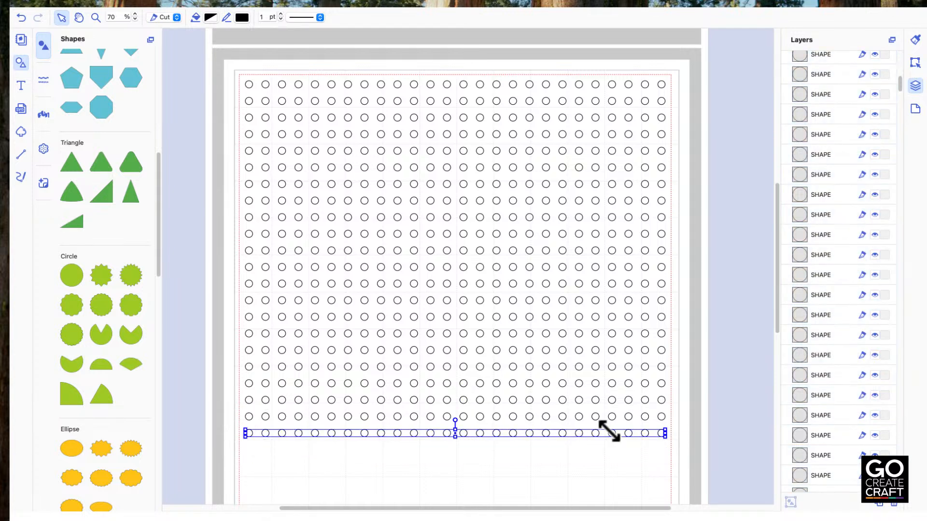
pyautogui.moveTo(679, 420); pyautogui.dragTo(241, 414)
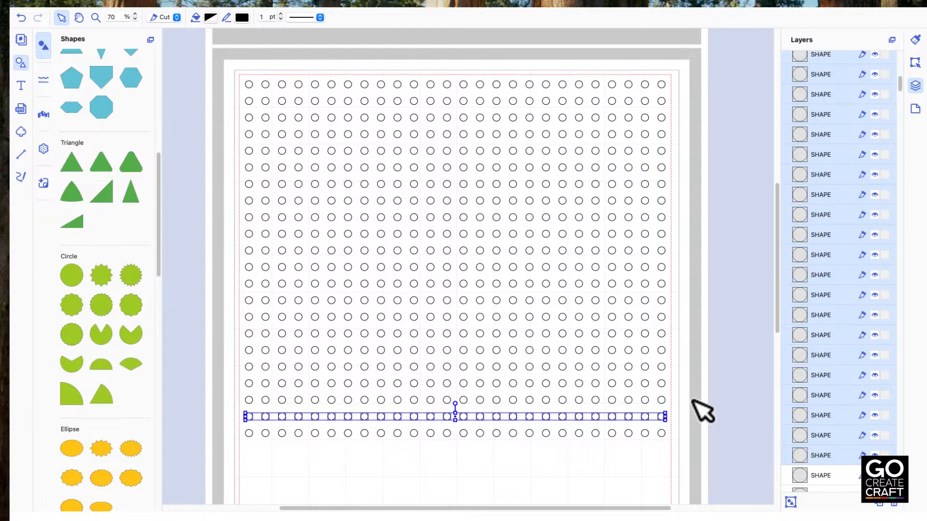
pyautogui.press('super+g')
pyautogui.moveTo(677, 400); pyautogui.dragTo(241, 398)
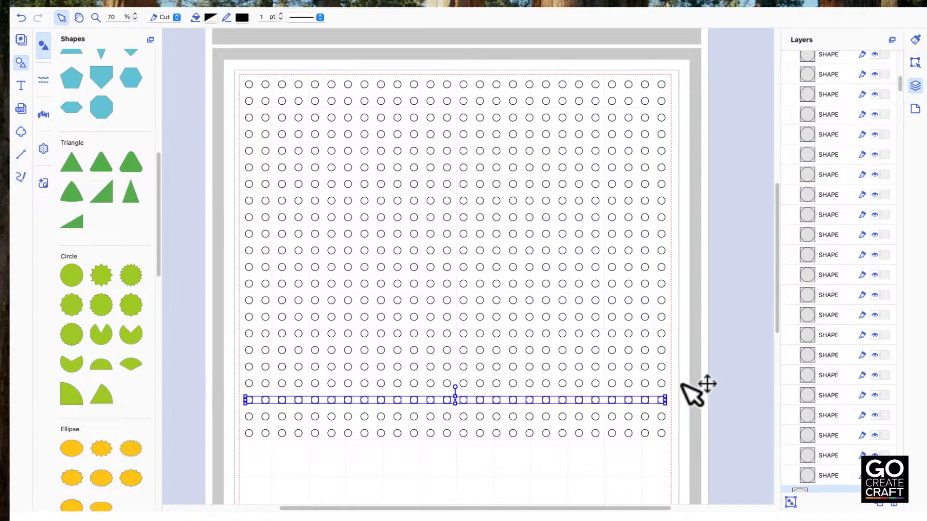
pyautogui.moveTo(681, 384); pyautogui.dragTo(241, 382)
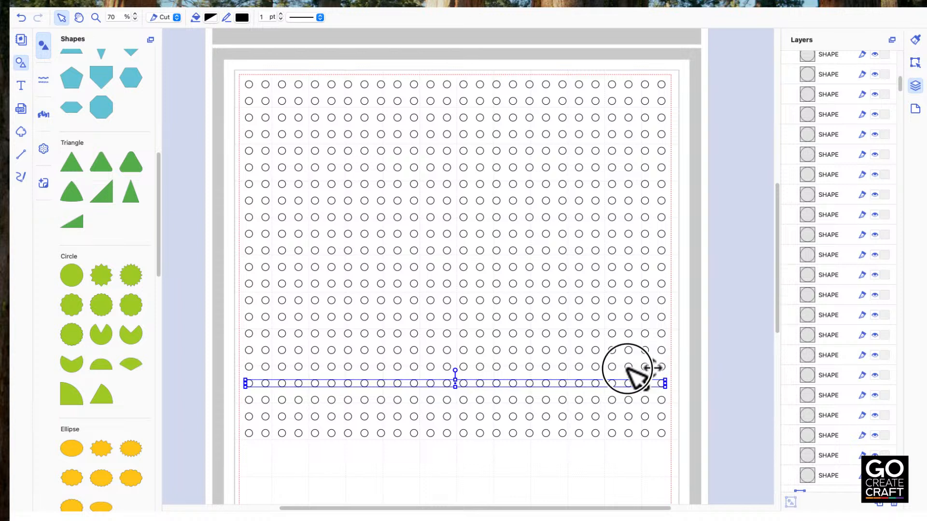
pyautogui.moveTo(397, 365); pyautogui.dragTo(253, 368)
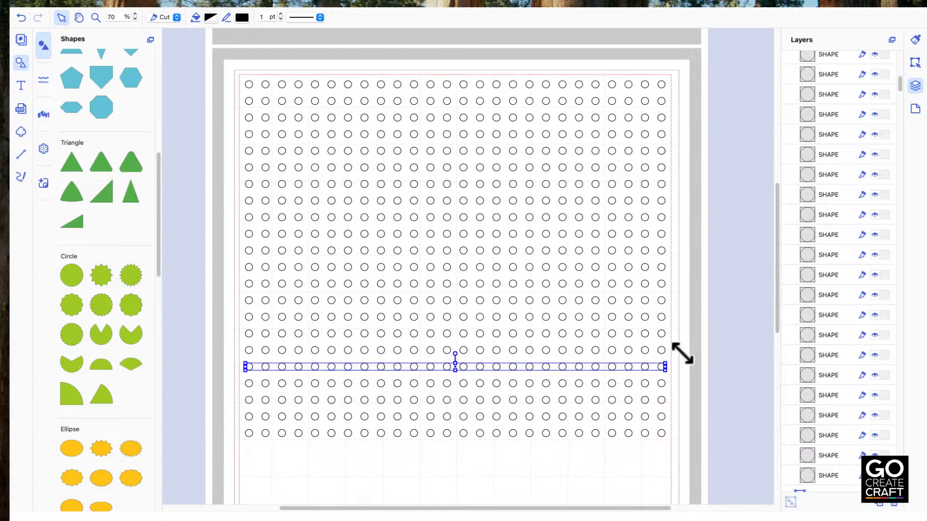
pyautogui.moveTo(683, 355); pyautogui.dragTo(241, 355)
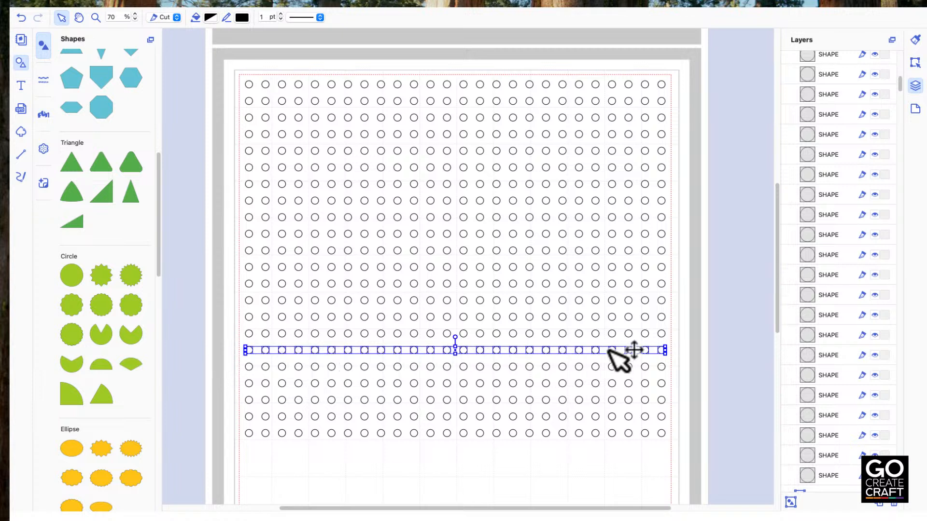
pyautogui.moveTo(682, 334); pyautogui.dragTo(242, 330)
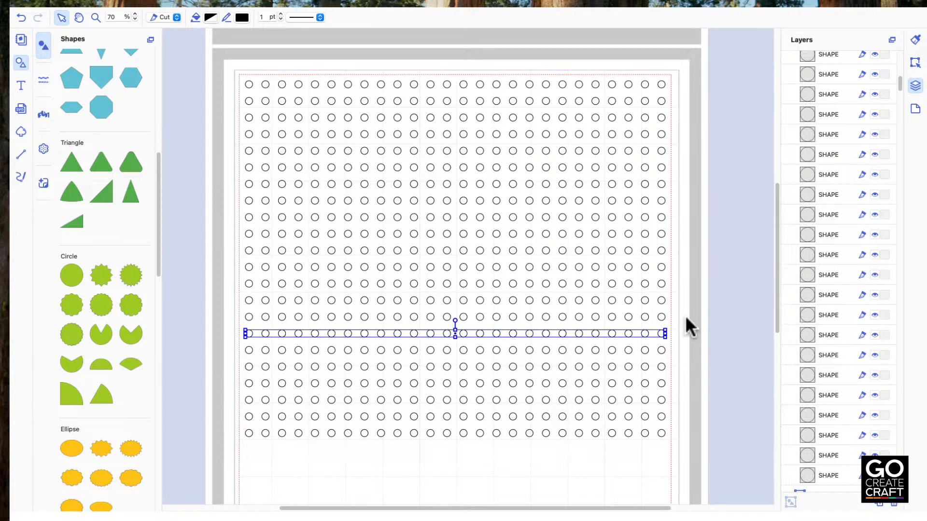
pyautogui.moveTo(681, 319); pyautogui.dragTo(230, 319)
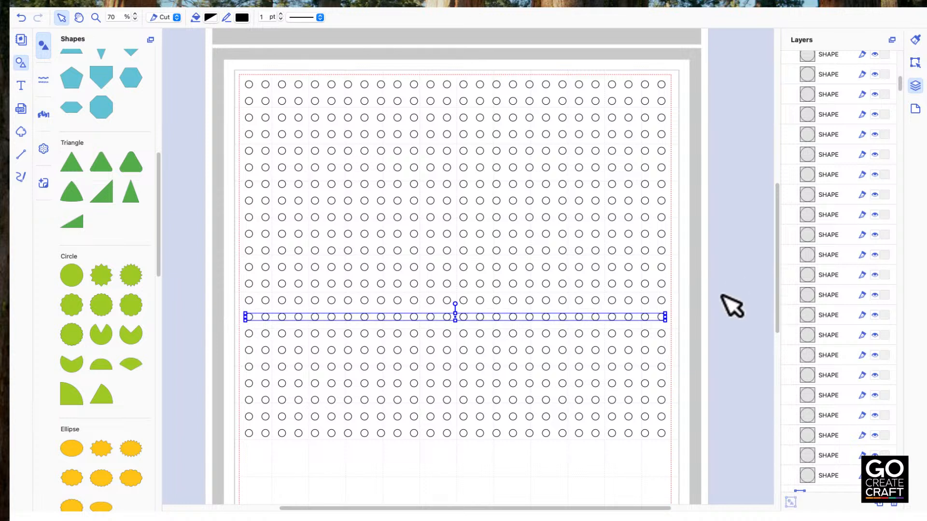
pyautogui.click(685, 291)
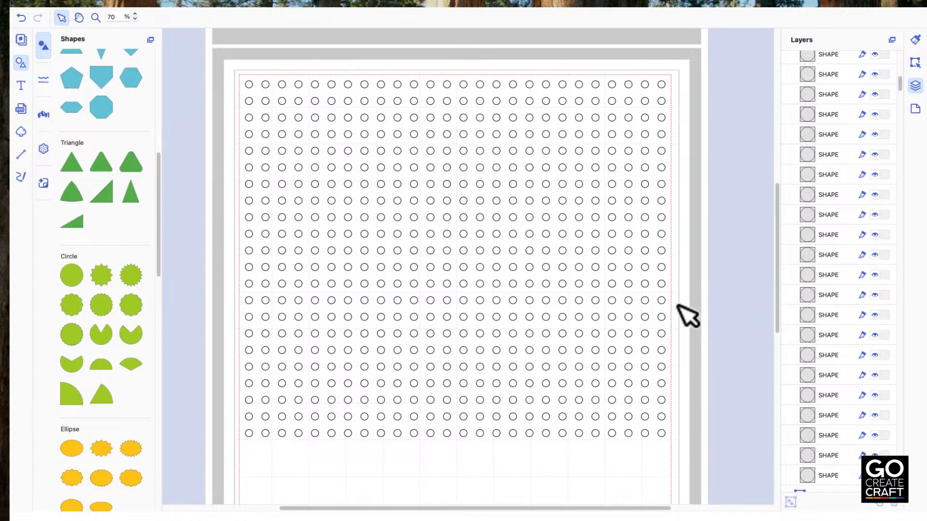
# Delete the seven ungrouped rows of circles directly above the eight grouped lower rows
pyautogui.click(662, 300)
pyautogui.moveTo(677, 306); pyautogui.dragTo(234, 198)
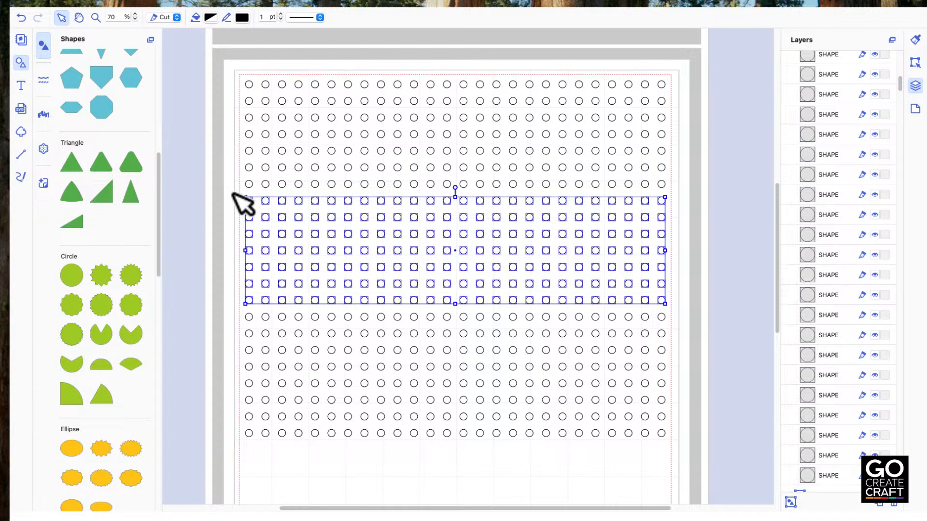
pyautogui.press('Delete')
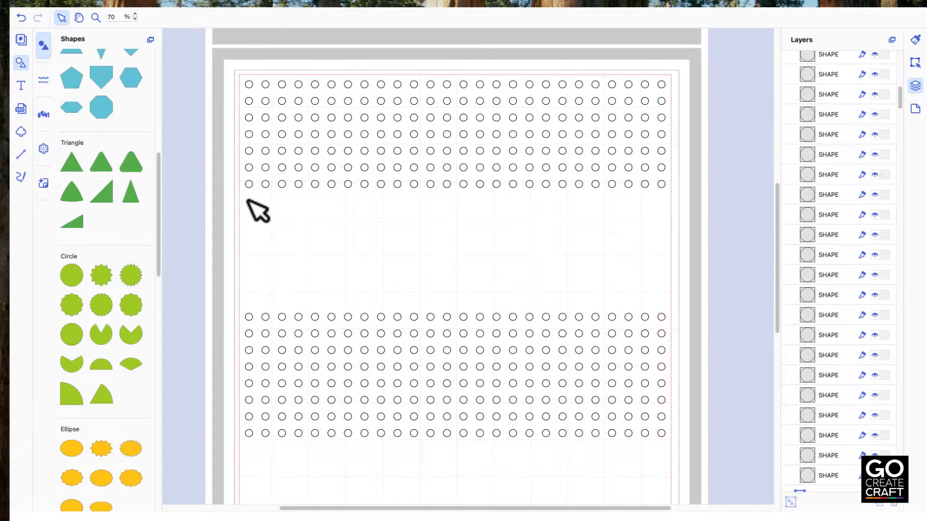
# Group the seventh and sixth rows of circles in the upper block, each row as its own group
pyautogui.click(239, 200)
pyautogui.moveTo(239, 199); pyautogui.dragTo(707, 182)
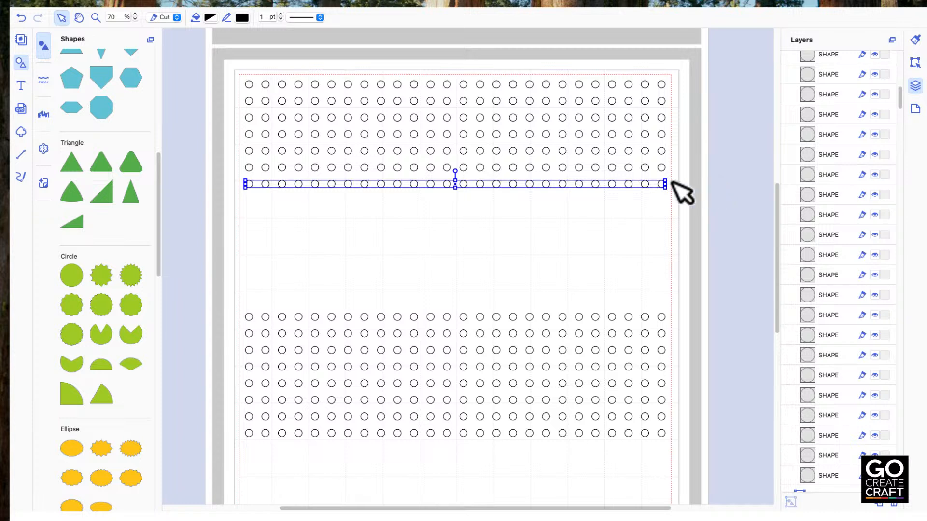
pyautogui.click(616, 171)
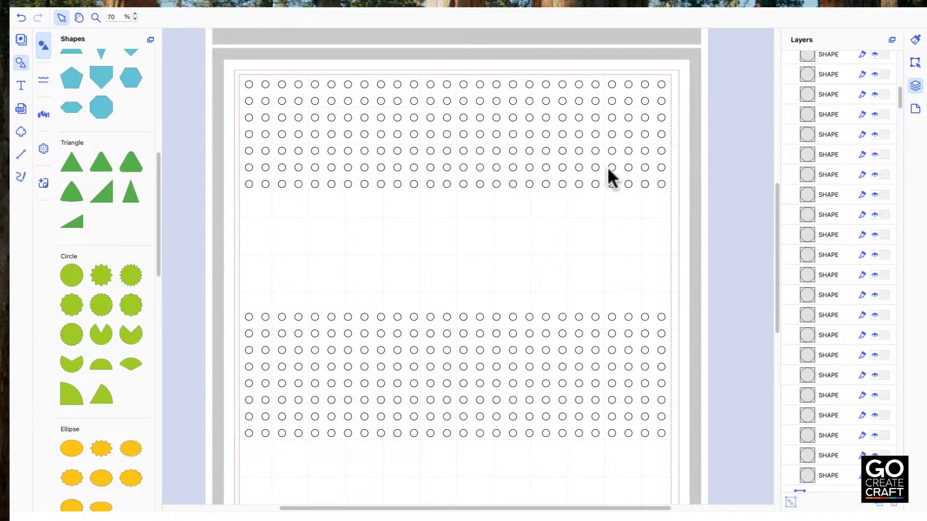
pyautogui.click(611, 168)
pyautogui.moveTo(693, 166); pyautogui.dragTo(240, 169)
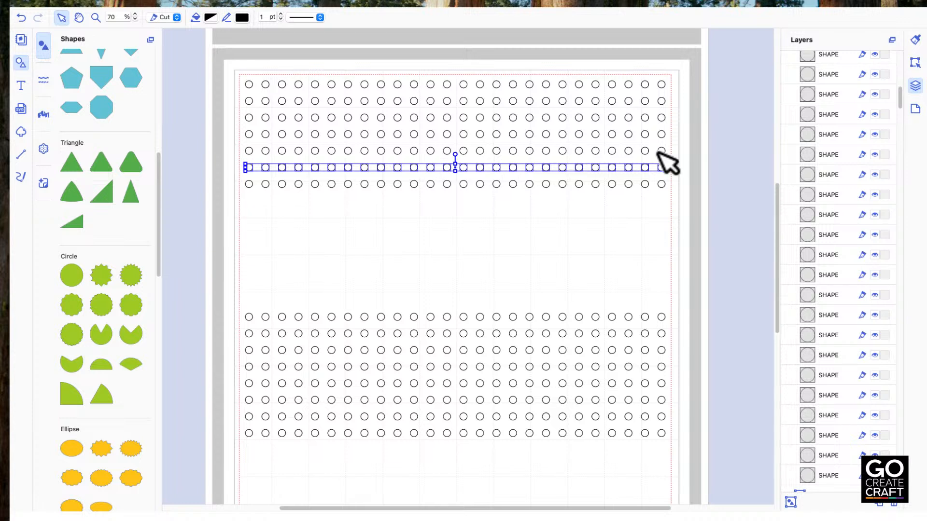
pyautogui.press('super+g')
pyautogui.moveTo(691, 156)
pyautogui.mouseDown()
pyautogui.moveTo(597, 145)
pyautogui.moveTo(678, 142)
pyautogui.mouseUp()
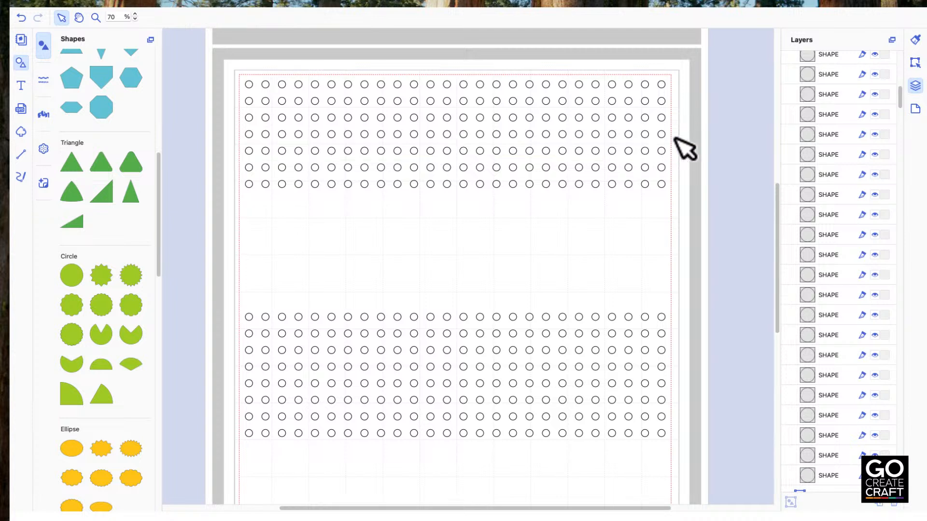
pyautogui.click(649, 136)
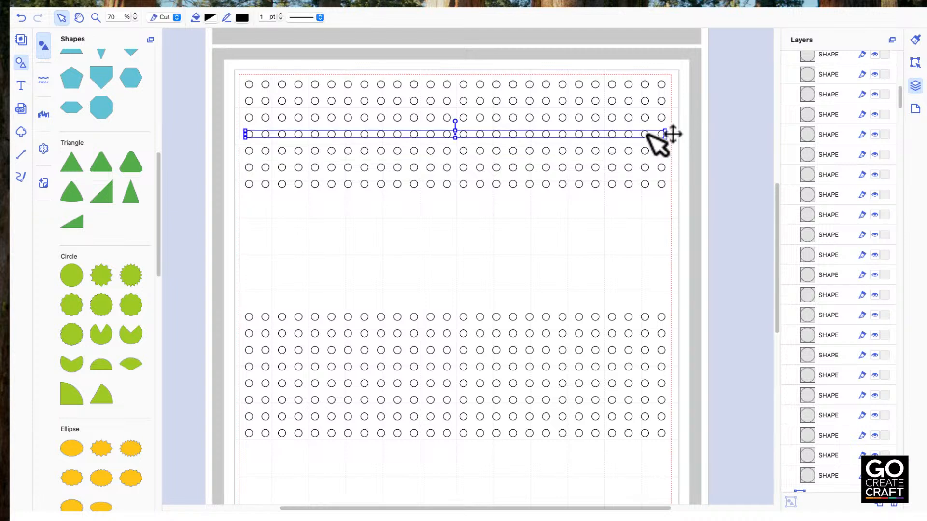
pyautogui.click(700, 140)
# Select all the grouped rows of circles and distribute them vertically with a spacing of 3.0 mm
pyautogui.moveTo(685, 455); pyautogui.dragTo(233, 78)
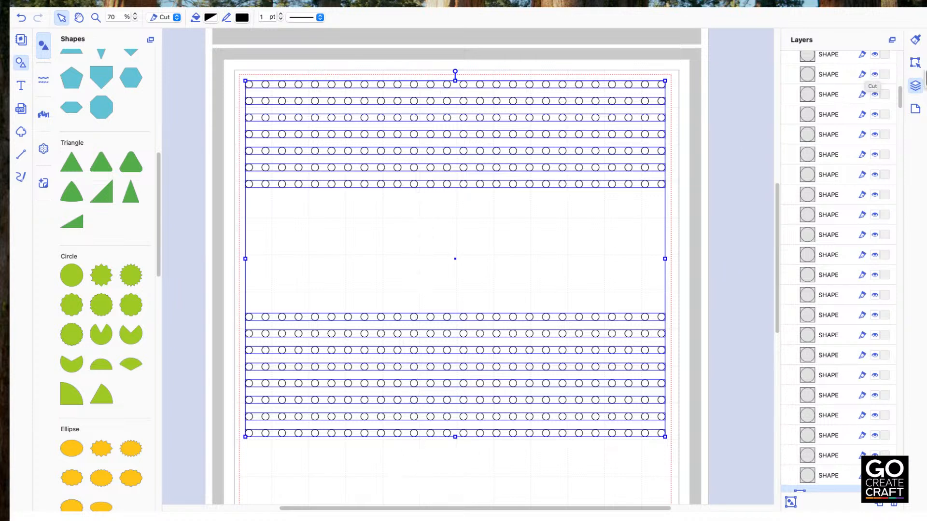
pyautogui.click(917, 64)
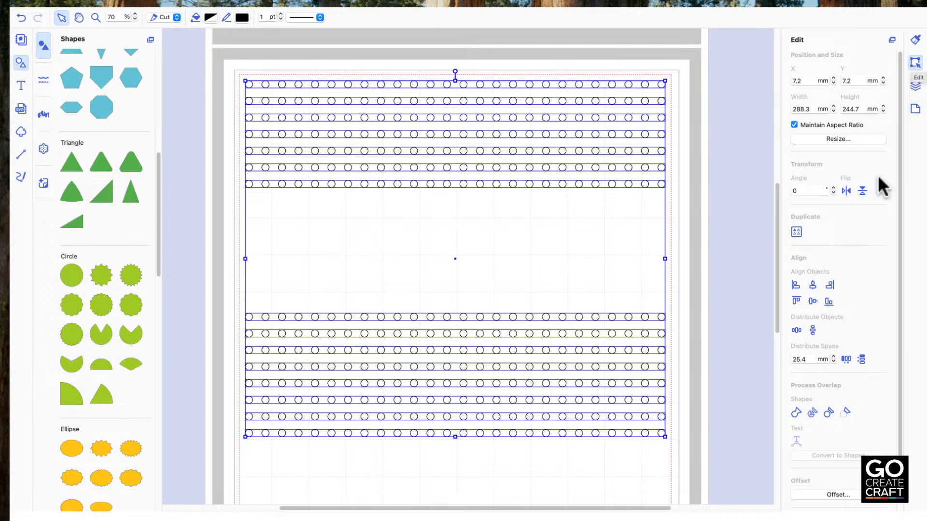
pyautogui.click(801, 360)
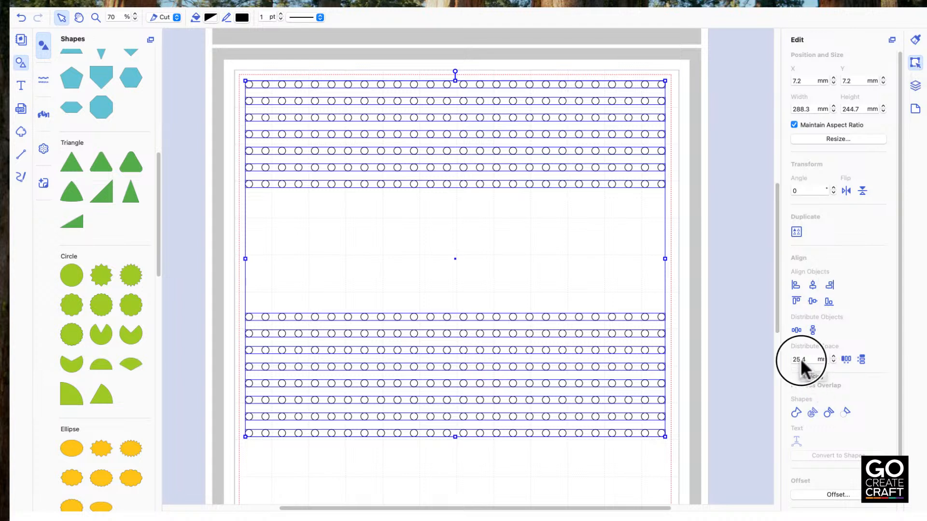
pyautogui.moveTo(817, 359); pyautogui.dragTo(773, 356)
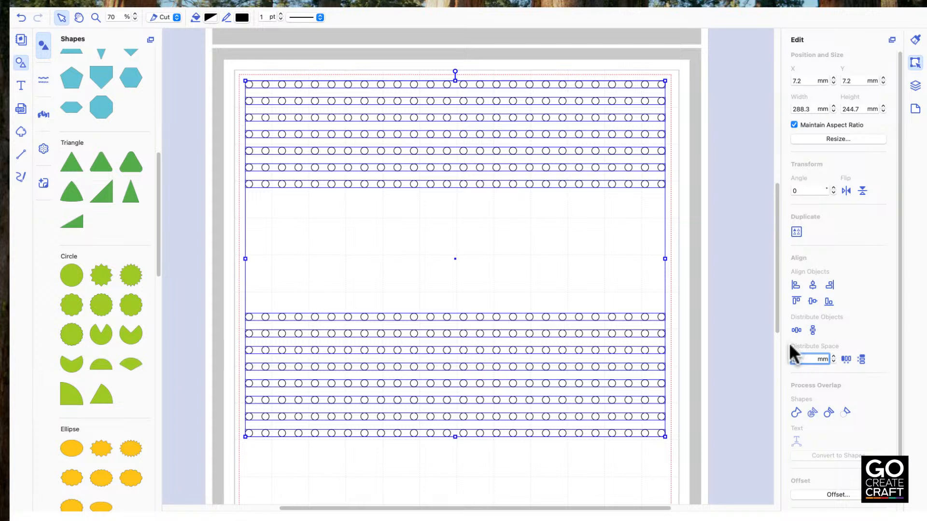
pyautogui.press('Return')
pyautogui.click(861, 358)
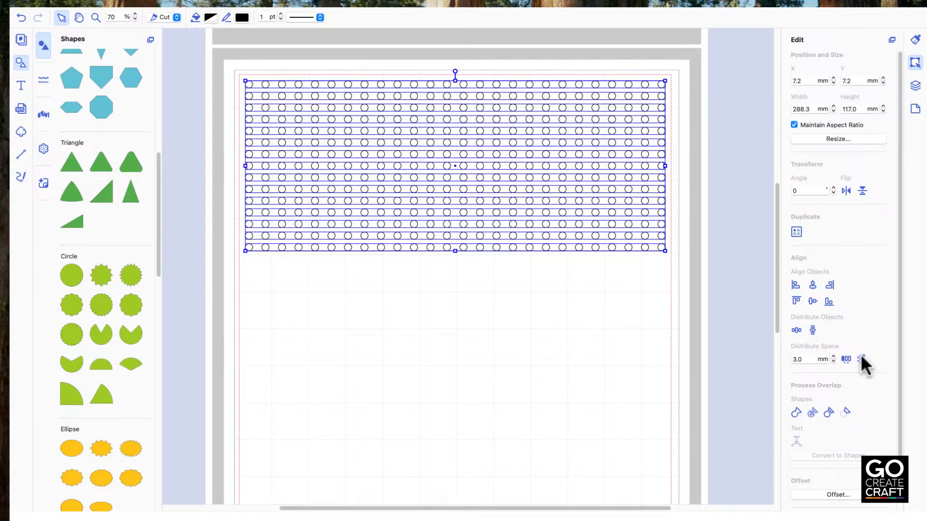
pyautogui.click(609, 347)
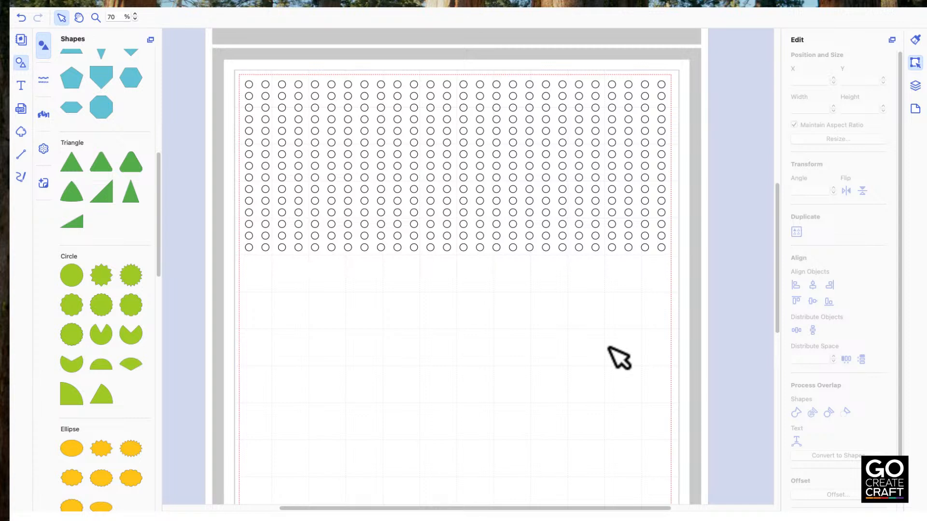
pyautogui.moveTo(691, 271)
pyautogui.mouseDown()
pyautogui.moveTo(357, 105)
pyautogui.moveTo(289, 83)
pyautogui.mouseUp()
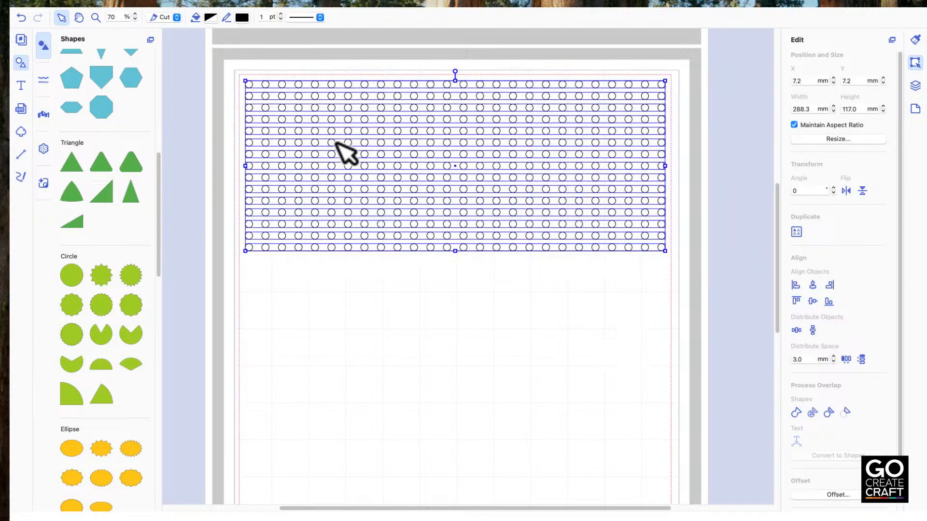
pyautogui.click(346, 154)
pyautogui.rightClick(337, 143)
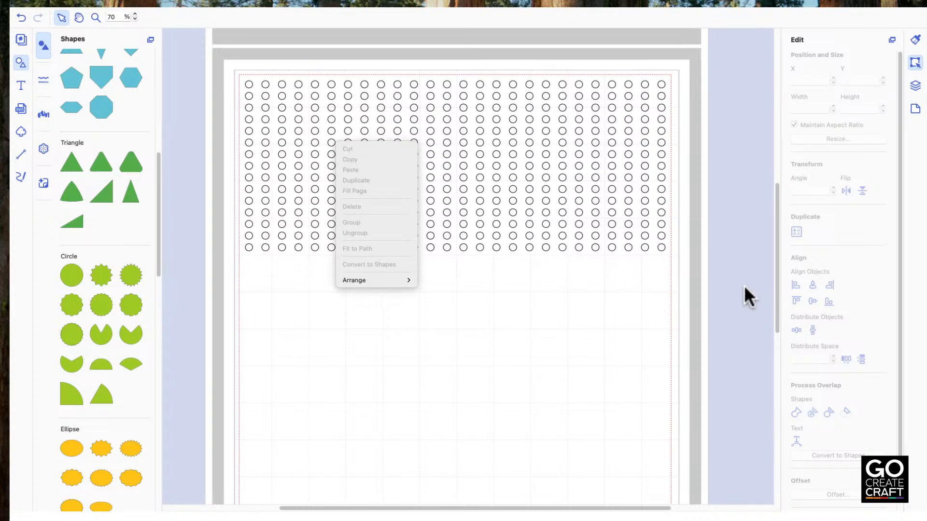
pyautogui.click(696, 279)
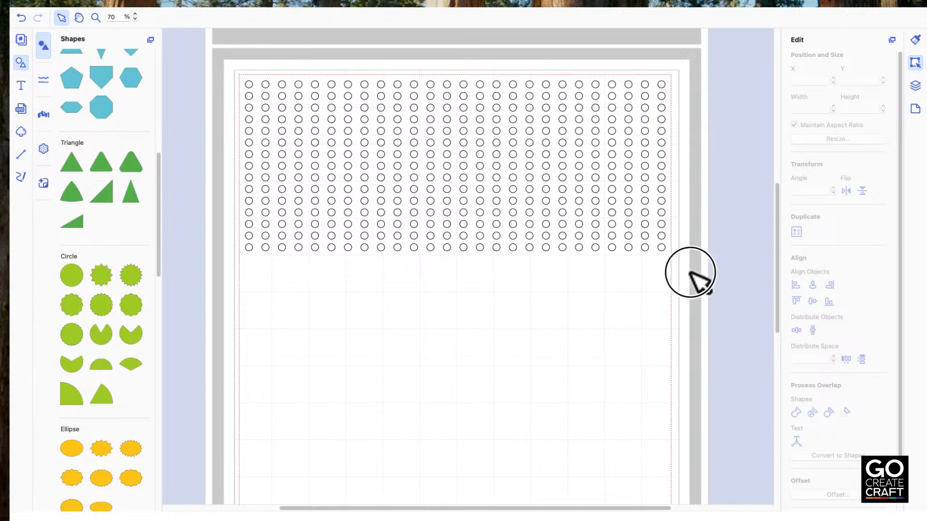
# Select all the grouped rows and ungroup them into individual circles
pyautogui.moveTo(690, 271); pyautogui.dragTo(240, 55)
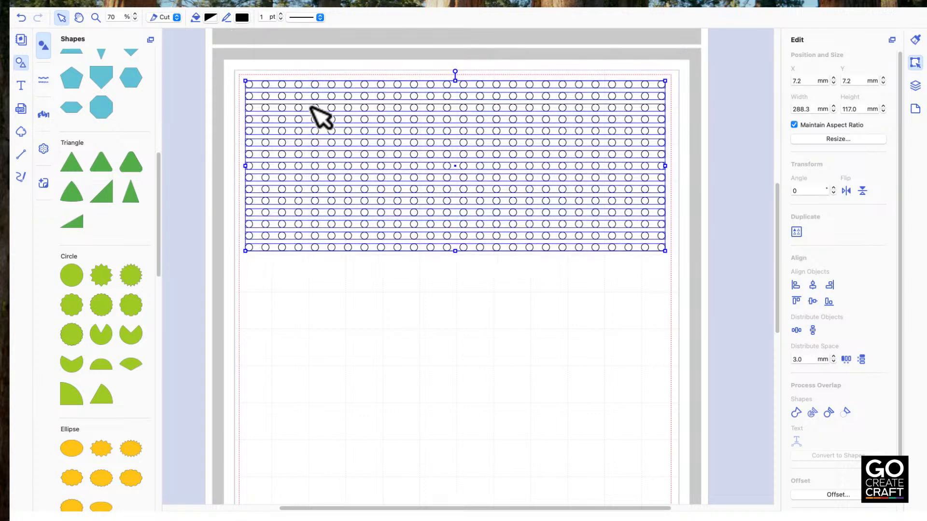
pyautogui.rightClick(314, 95)
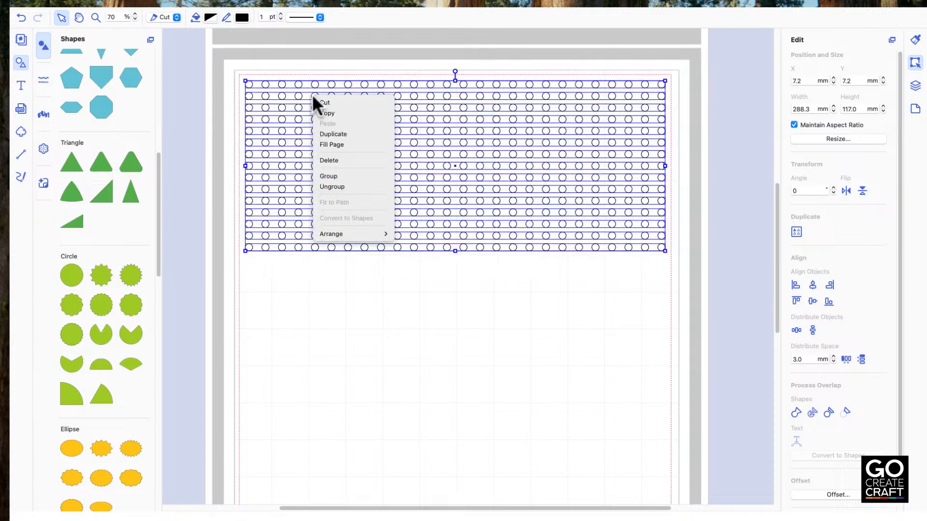
pyautogui.click(343, 186)
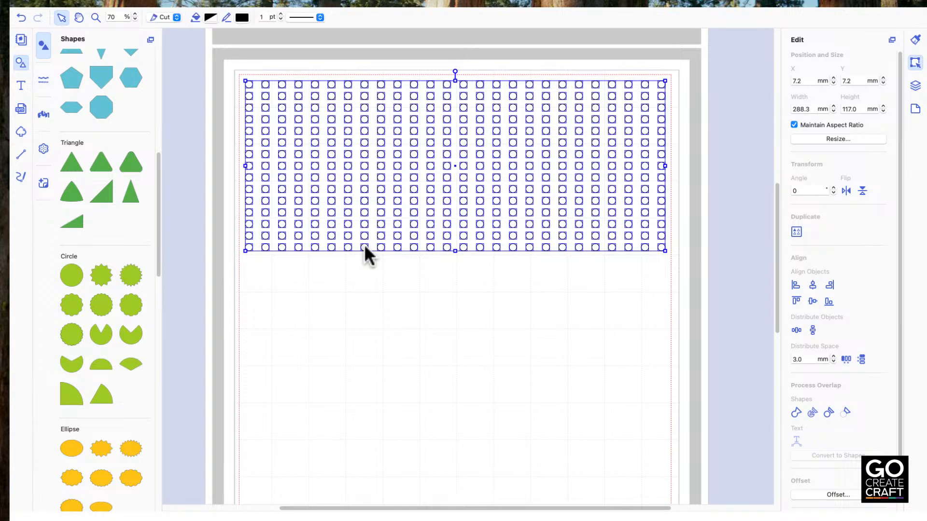
pyautogui.click(357, 283)
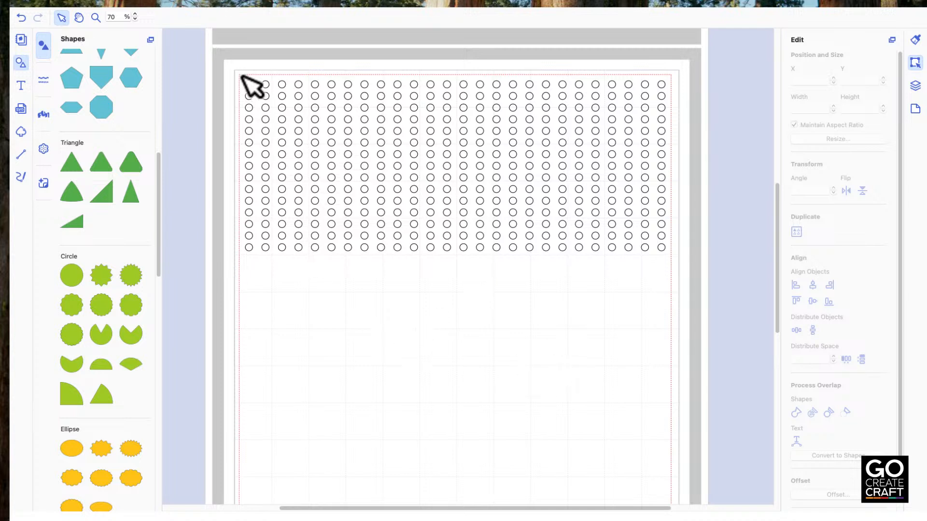
# Nudge the second column of circles left to X 15.9 mm and the third column left beside it with matching spacing
pyautogui.moveTo(258, 75); pyautogui.dragTo(273, 208)
pyautogui.moveTo(273, 255); pyautogui.dragTo(269, 283)
pyautogui.press('Left')
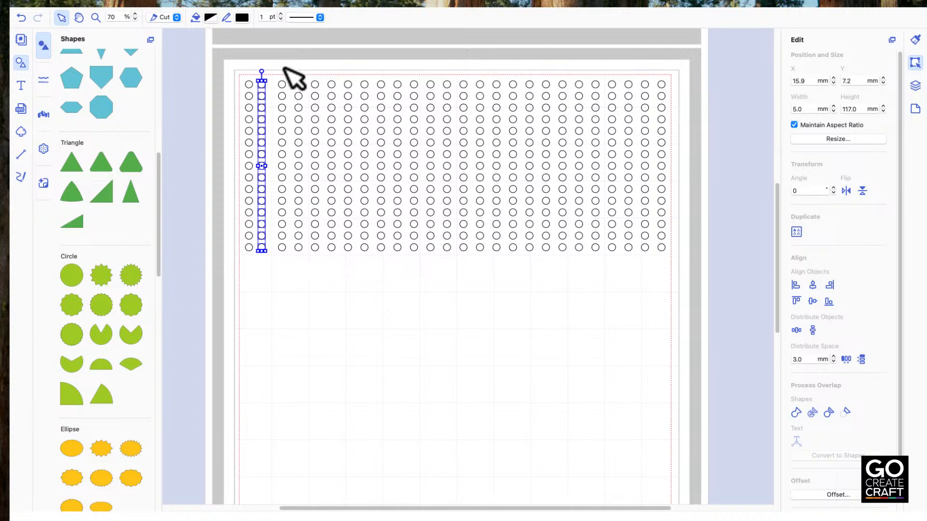
pyautogui.moveTo(277, 69); pyautogui.dragTo(287, 273)
pyautogui.press('Left')
pyautogui.press('Left')
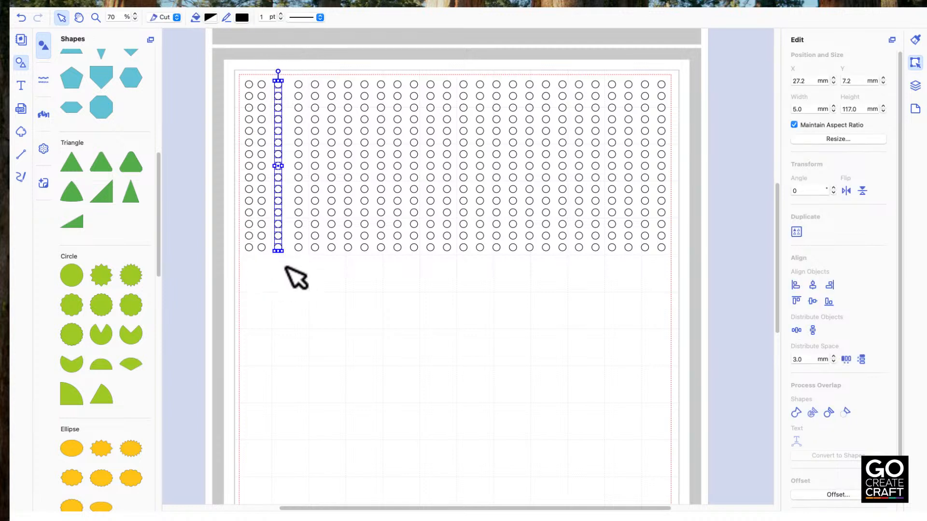
# Select the fourth column of circles and nudge it left to X 33.2 mm
pyautogui.moveTo(292, 65); pyautogui.dragTo(298, 288)
pyautogui.press('Left')
pyautogui.press('Left')
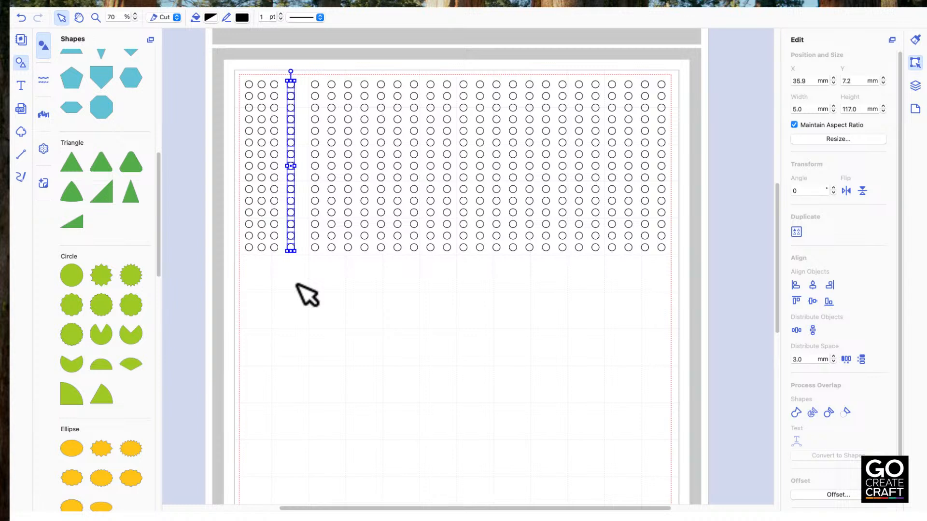
pyautogui.press('Left')
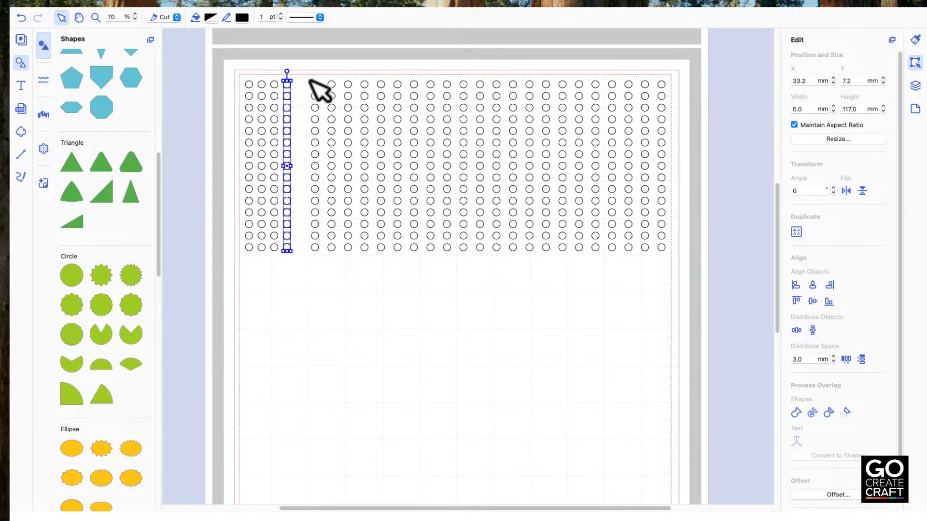
# Select the fifth column of circles and nudge it left to X 41.9 mm
pyautogui.moveTo(303, 73); pyautogui.dragTo(314, 290)
pyautogui.press('Left')
pyautogui.press('Left')
pyautogui.press('Left')
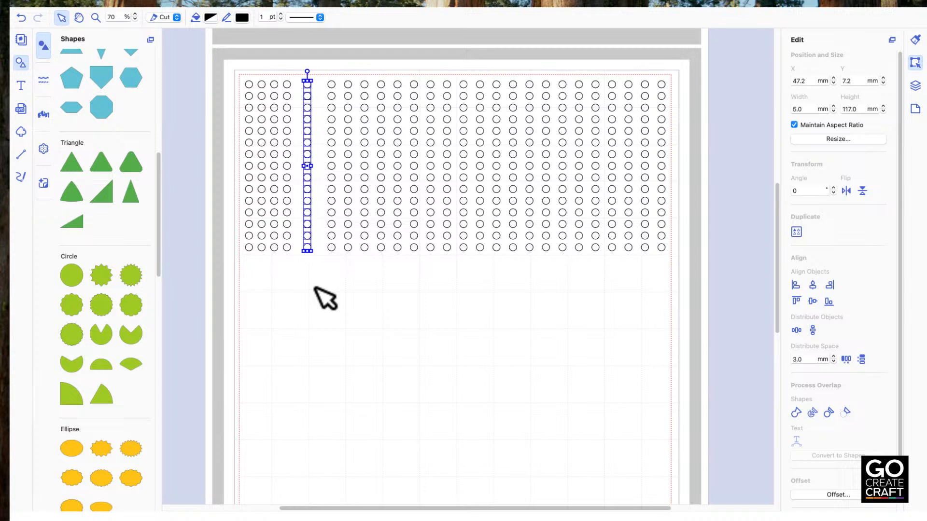
pyautogui.press('Left')
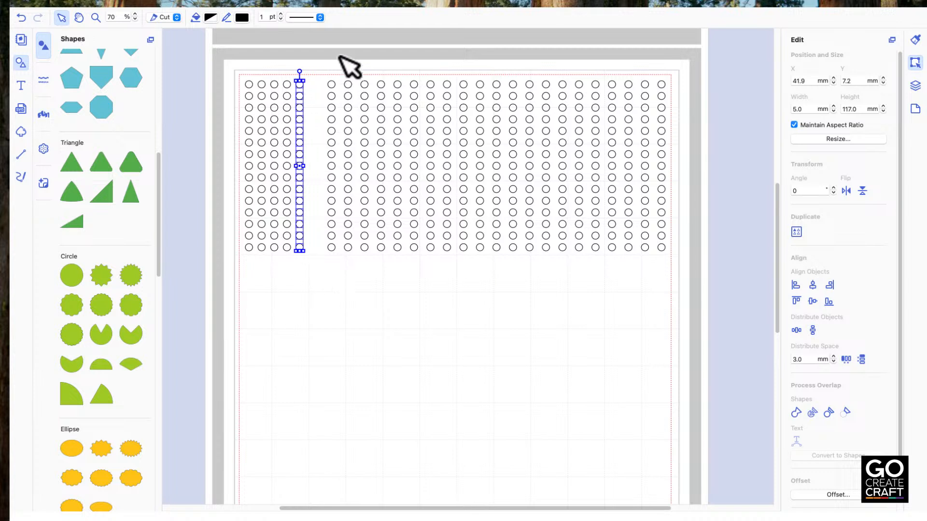
# Select the sixth column of circles and nudge it left to X 50.6 mm
pyautogui.moveTo(318, 65); pyautogui.dragTo(334, 280)
pyautogui.press('Left')
pyautogui.press('Left')
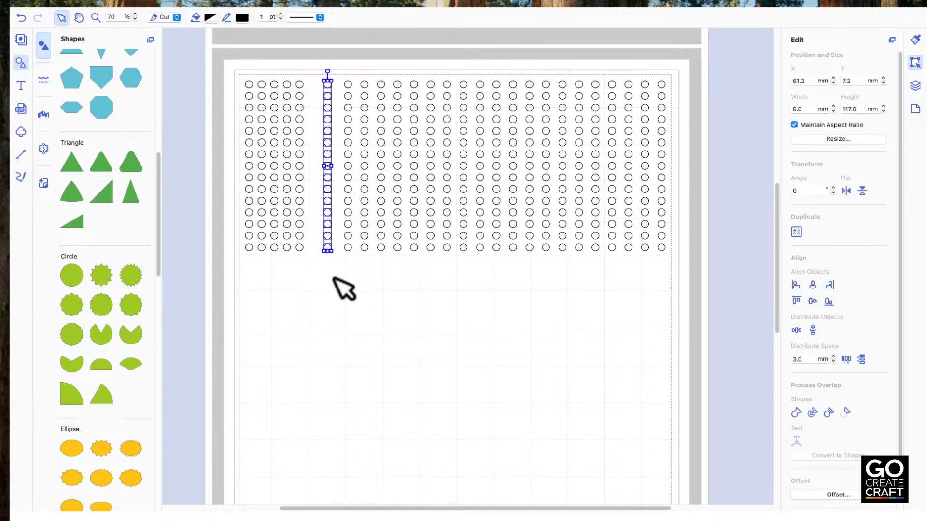
pyautogui.press('Left')
pyautogui.press('Left')
pyautogui.press('Left')
pyautogui.press('Left')
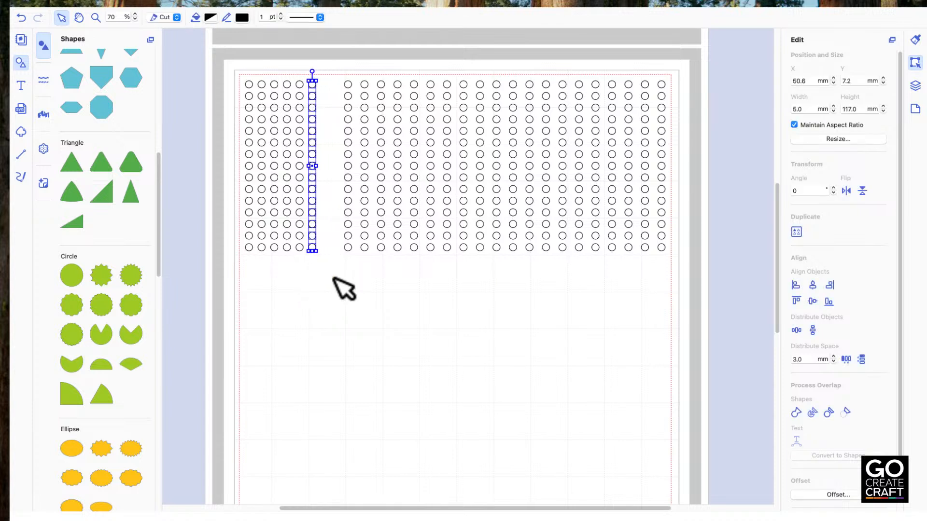
pyautogui.press('Right')
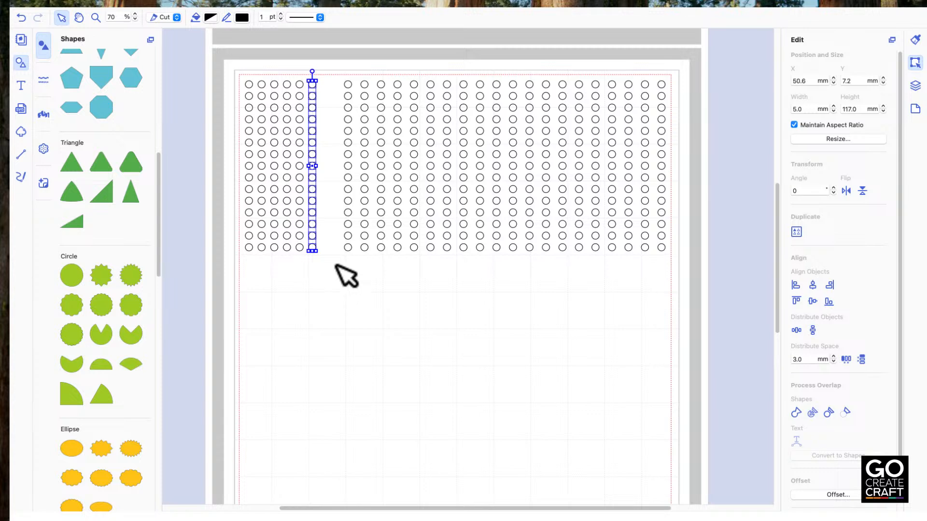
# Select the seventh through last columns together and nudge the whole block left to X 59.3 mm
pyautogui.moveTo(334, 69); pyautogui.dragTo(667, 276)
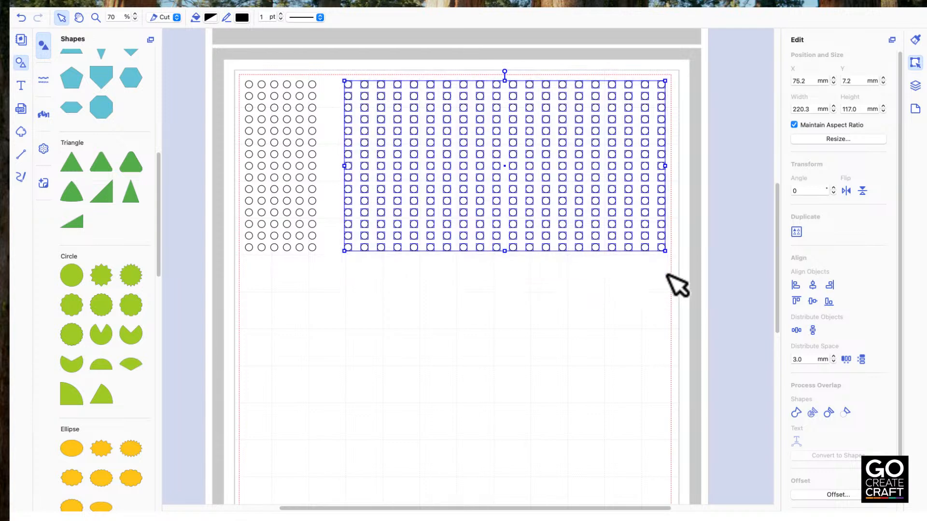
pyautogui.press('Left')
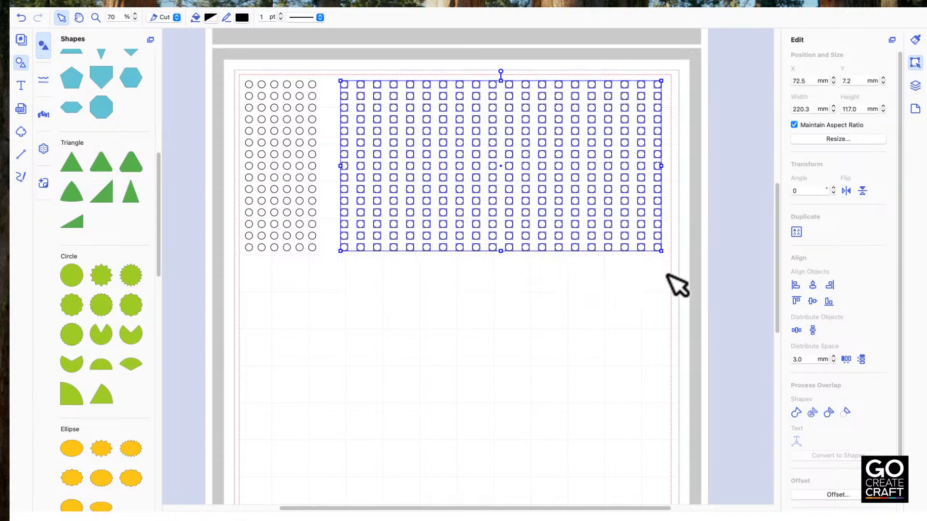
pyautogui.press('Left')
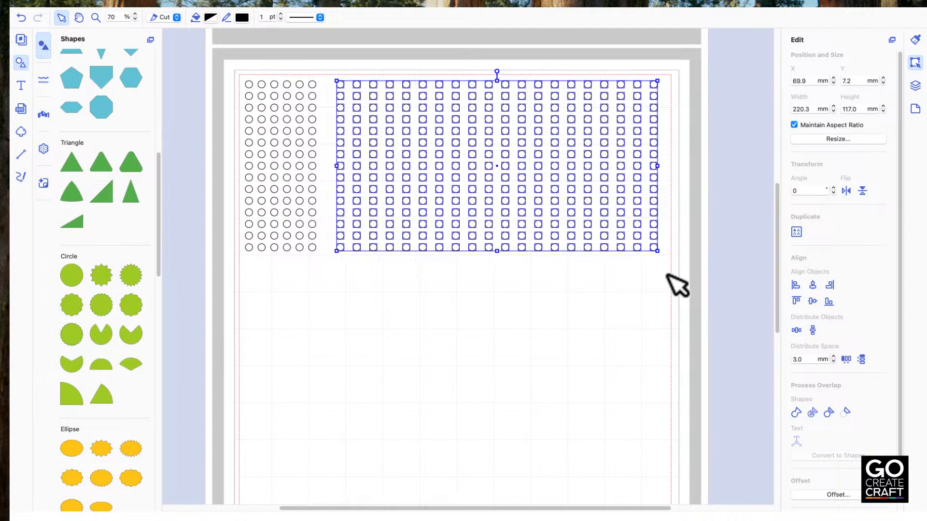
pyautogui.press('Left')
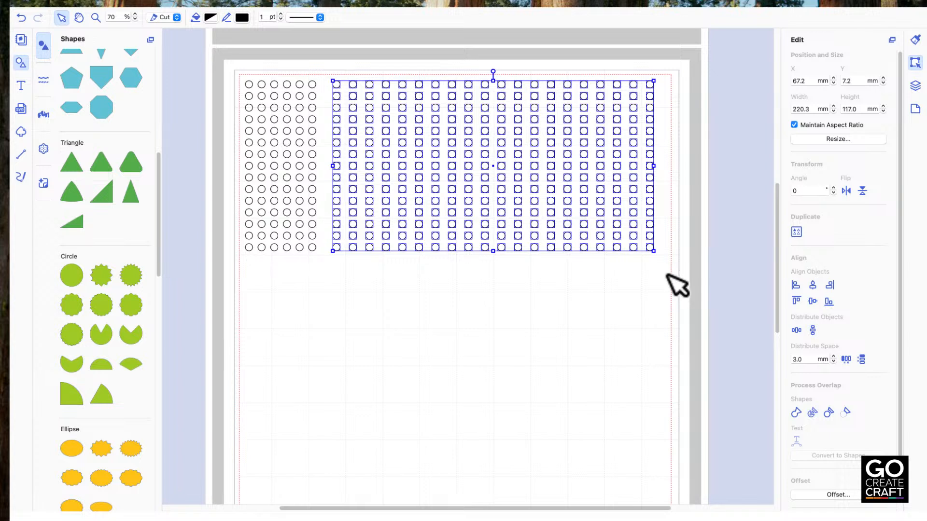
pyautogui.press('Left')
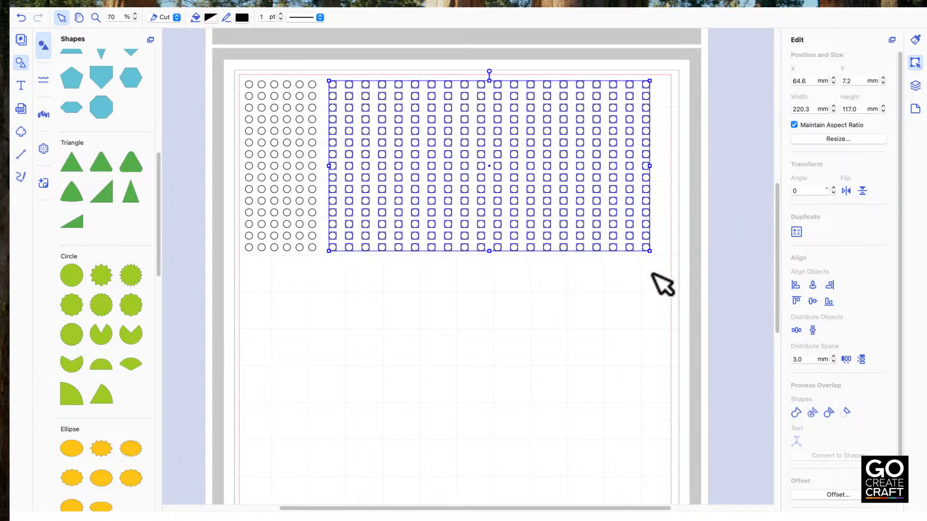
pyautogui.press('Left')
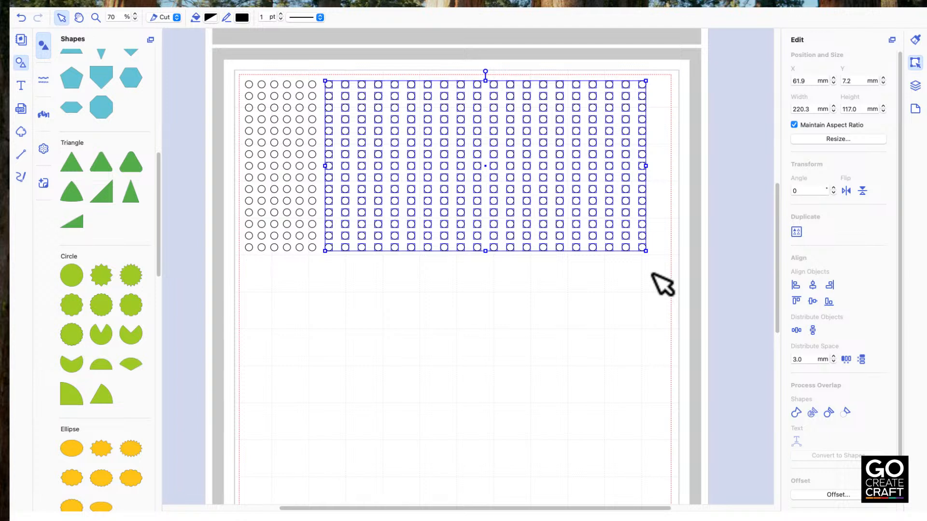
pyautogui.press('Left')
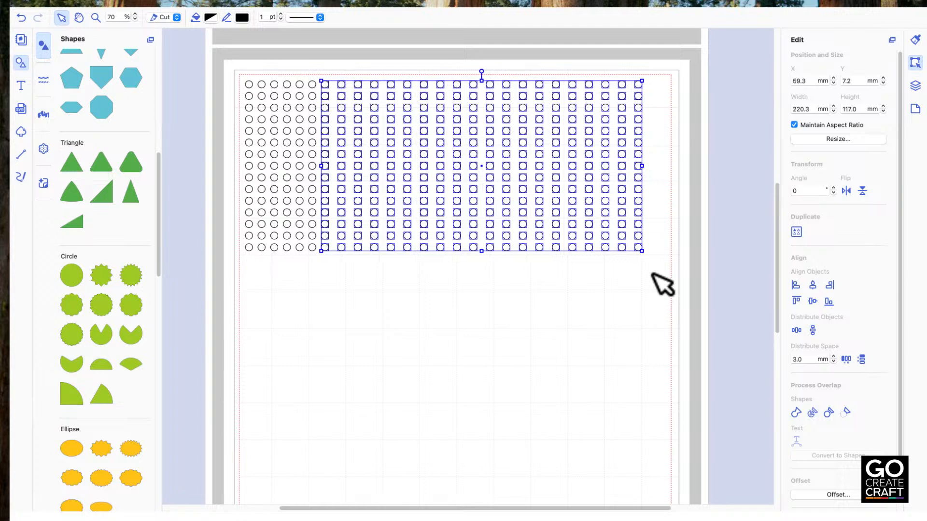
pyautogui.press('Left')
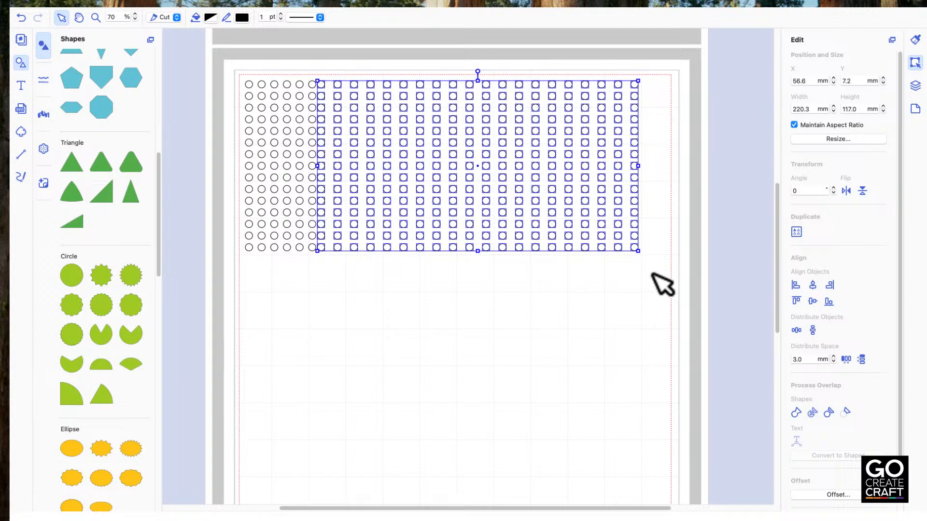
pyautogui.press('Right')
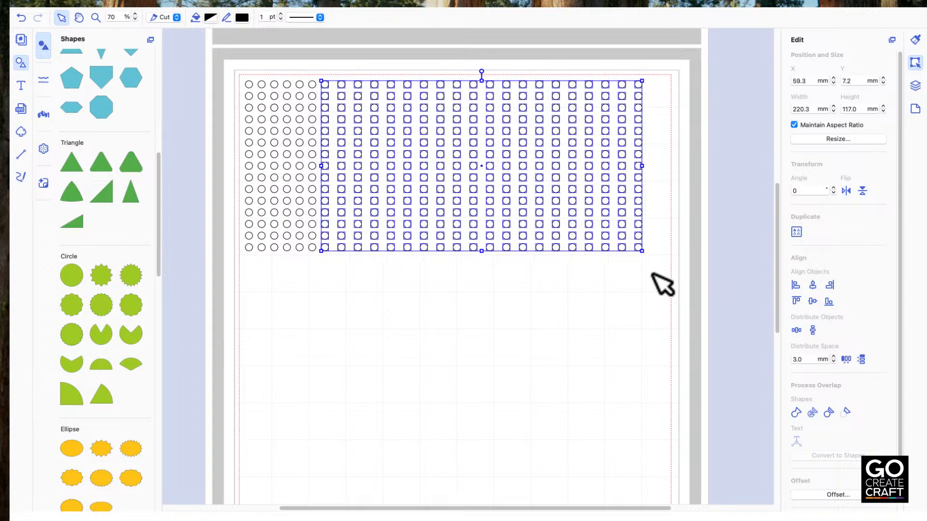
pyautogui.click(386, 290)
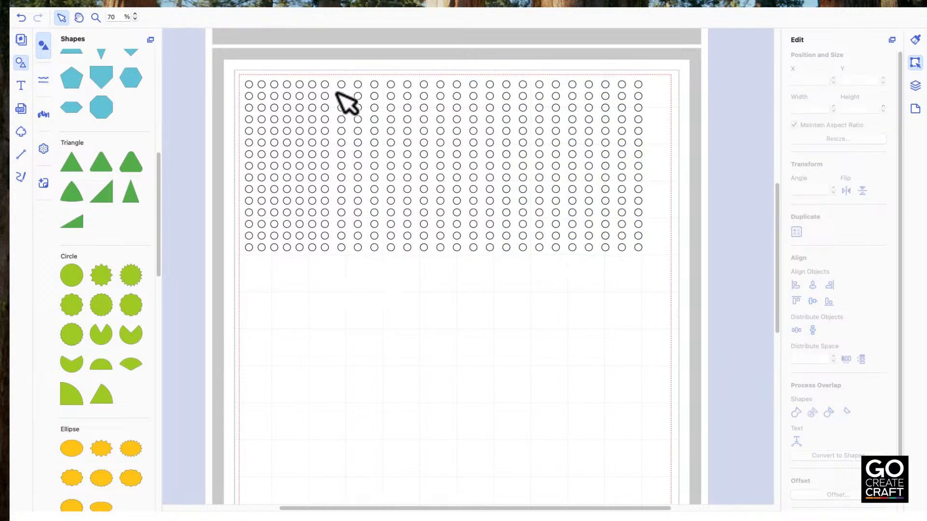
# Select the eighth through last columns of circles together and nudge the block left to X 68.0 mm
pyautogui.moveTo(333, 75); pyautogui.dragTo(700, 326)
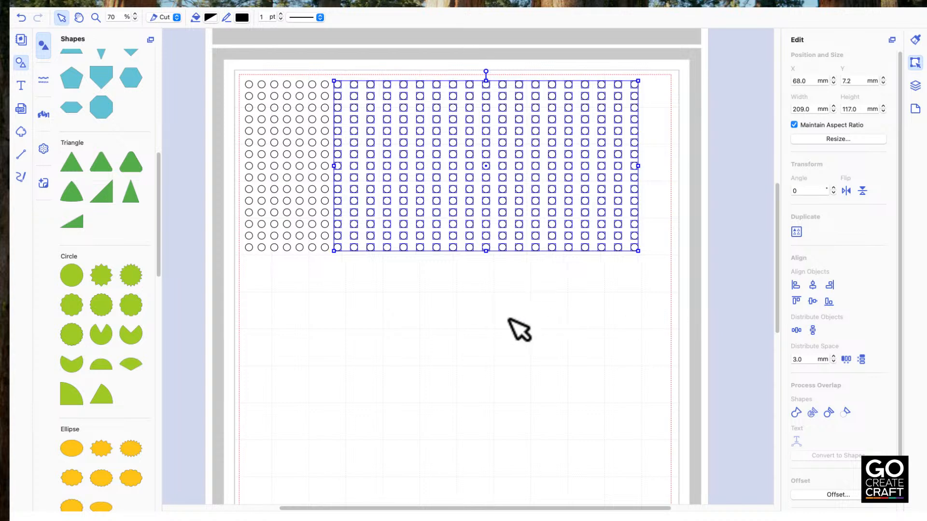
pyautogui.click(493, 320)
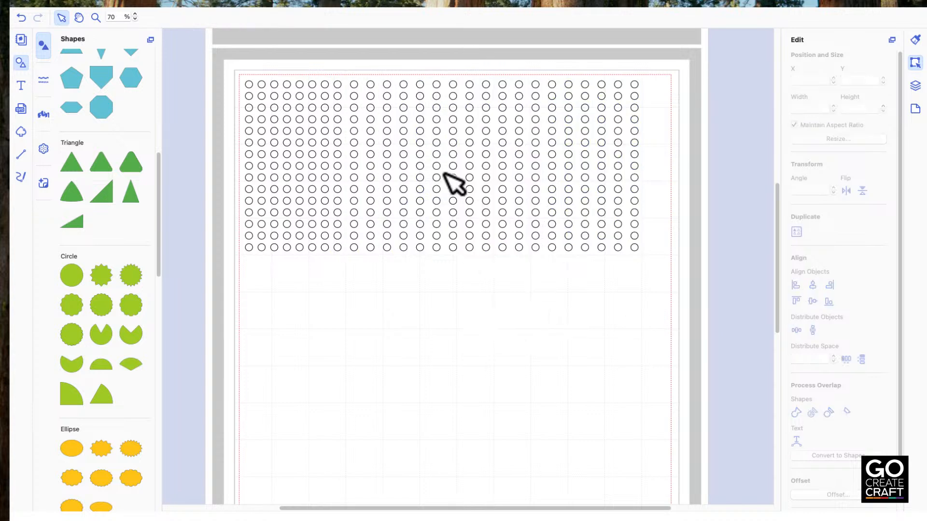
# Delete the ninth through last columns of circles, keeping the eight tightly spaced ones
pyautogui.moveTo(345, 68); pyautogui.dragTo(477, 222)
pyautogui.moveTo(573, 303); pyautogui.dragTo(665, 297)
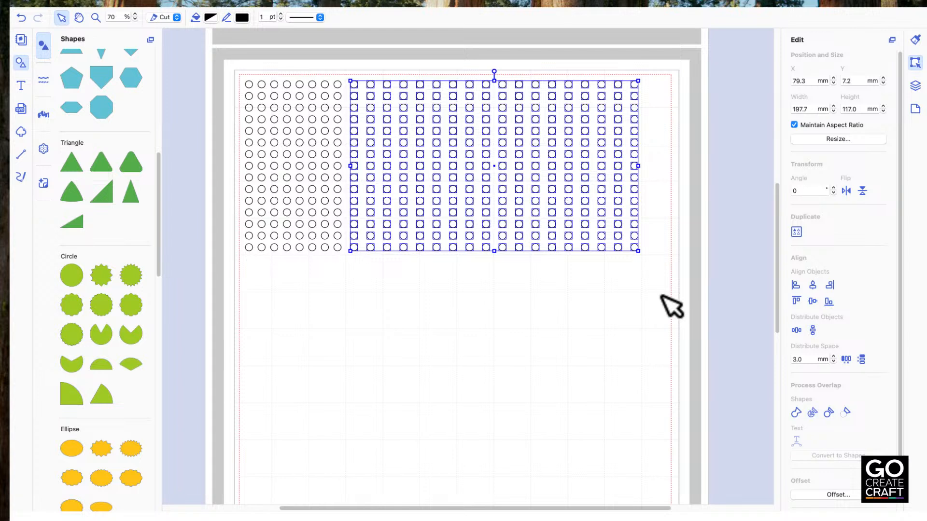
pyautogui.press('Delete')
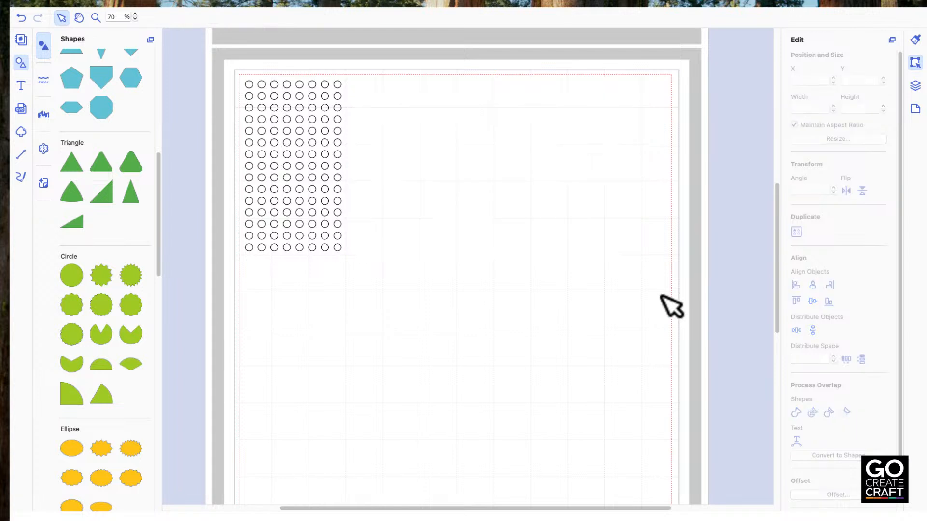
pyautogui.click(399, 270)
# Add the curved six-pointed star from the Others shapes and scale it down proportionally to about 68.1 × 78.6 mm
pyautogui.scroll(-5, 88, 416)
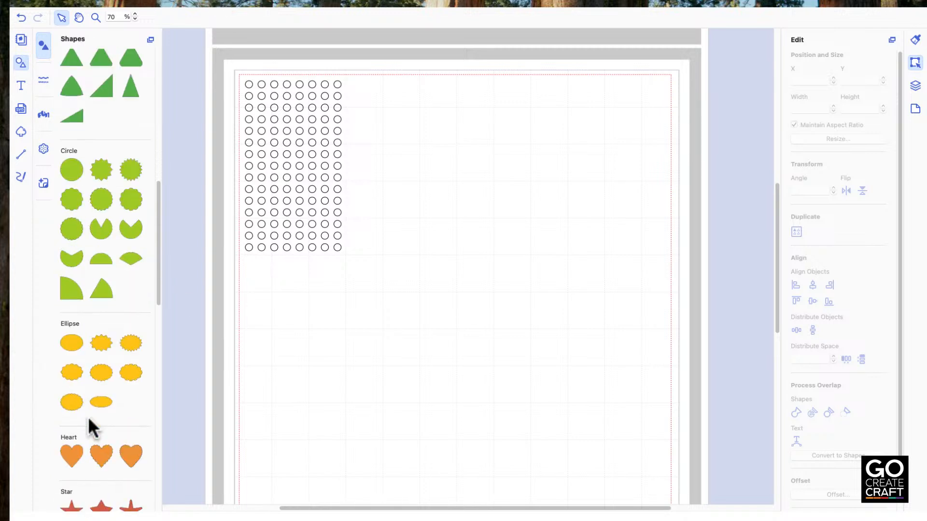
pyautogui.scroll(-3, 88, 418)
pyautogui.scroll(-9, 92, 429)
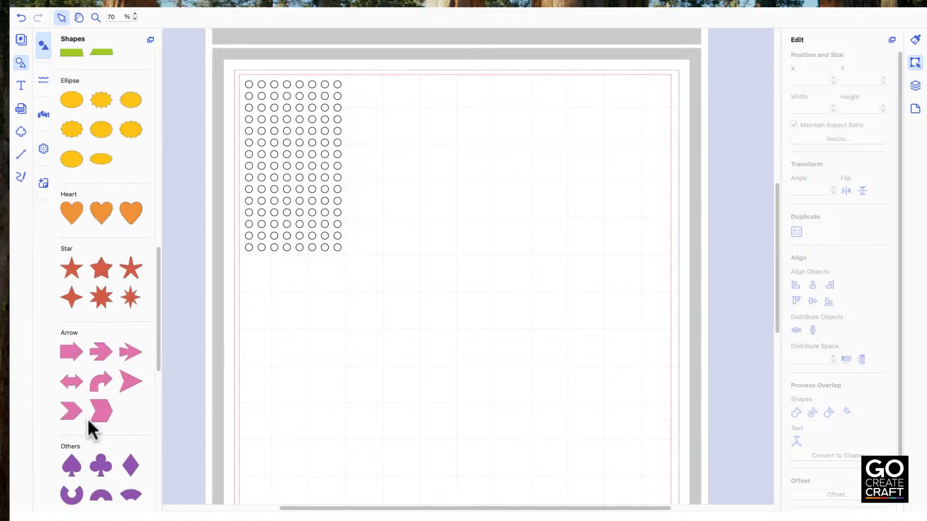
pyautogui.scroll(-2, 90, 428)
pyautogui.scroll(-8, 85, 429)
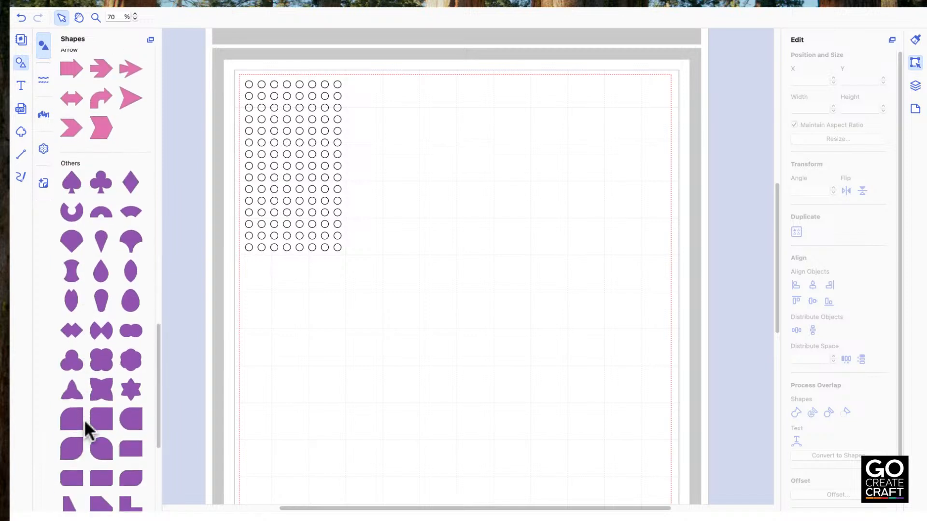
pyautogui.scroll(1, 85, 430)
pyautogui.scroll(-2, 84, 423)
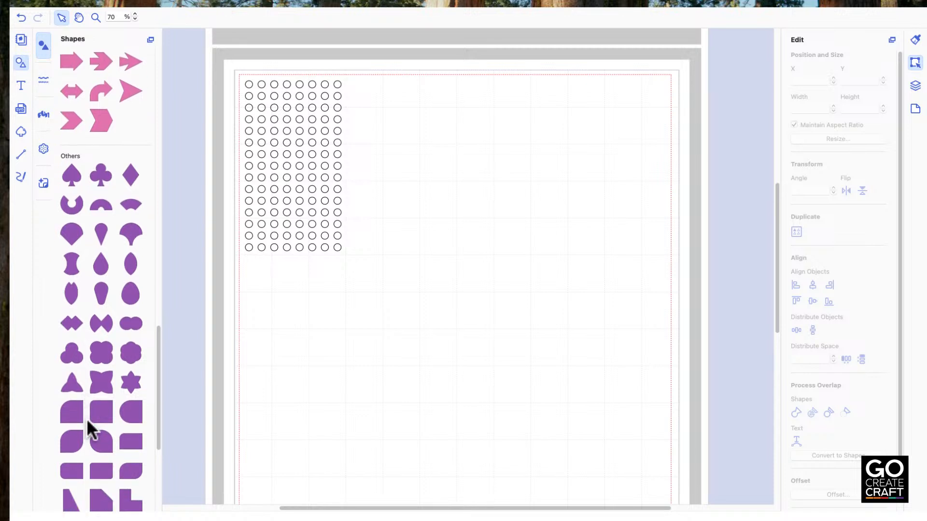
pyautogui.scroll(-1, 89, 429)
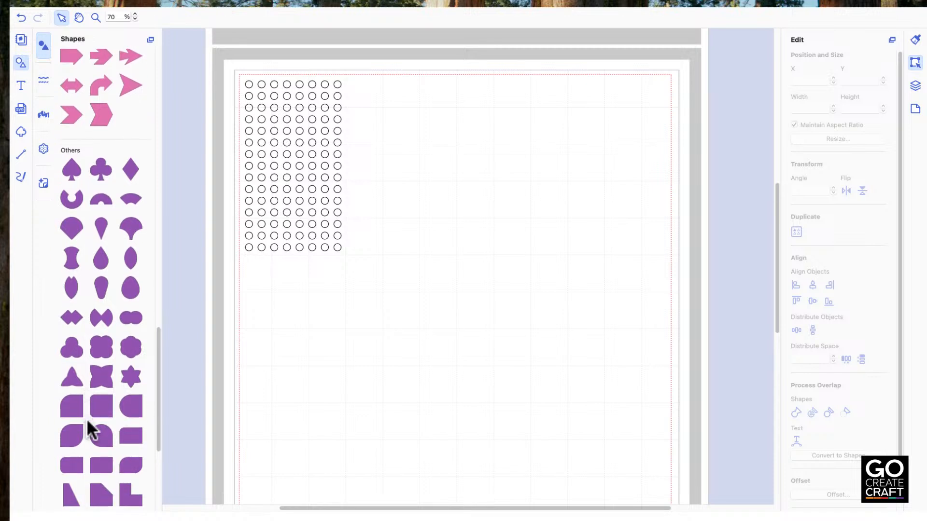
pyautogui.click(130, 371)
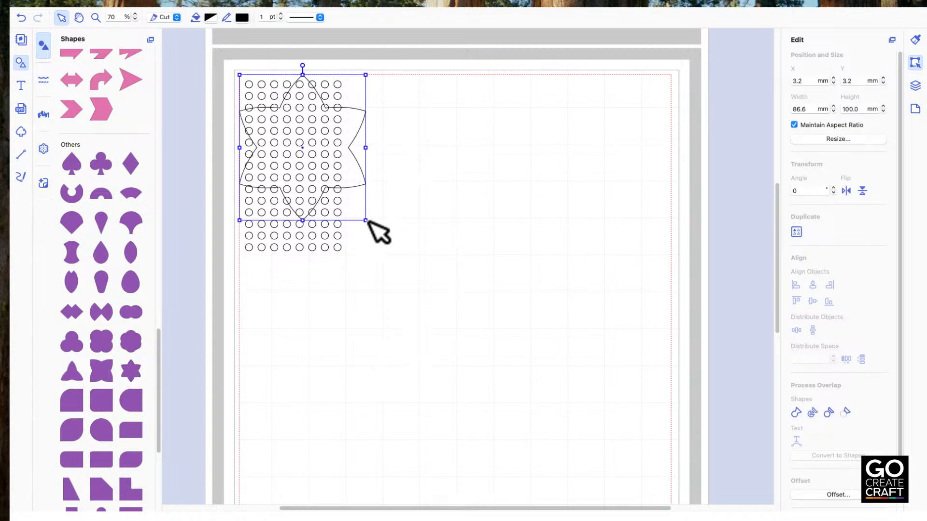
pyautogui.moveTo(366, 221); pyautogui.dragTo(338, 203)
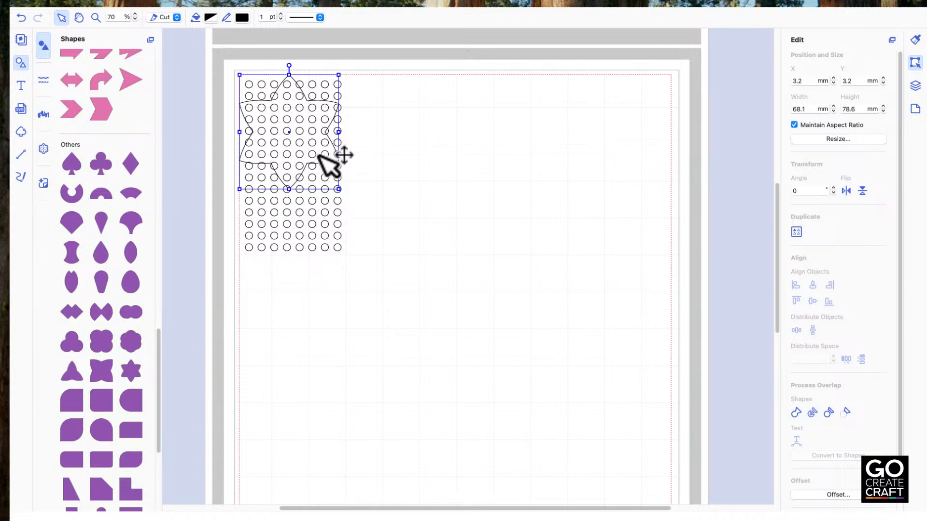
# Nudge the star right and down over the circle grid to X 6.3 mm, Y 6.3 mm
pyautogui.press('Right')
pyautogui.press('Right')
pyautogui.press('Right')
pyautogui.press('Right')
pyautogui.press('Right')
pyautogui.press('Right')
pyautogui.press('Right')
pyautogui.press('Right')
pyautogui.press('Right')
pyautogui.press('Right')
pyautogui.press('Right')
pyautogui.press('Right')
pyautogui.press('Right')
pyautogui.press('Right')
pyautogui.press('Right')
pyautogui.press('Right')
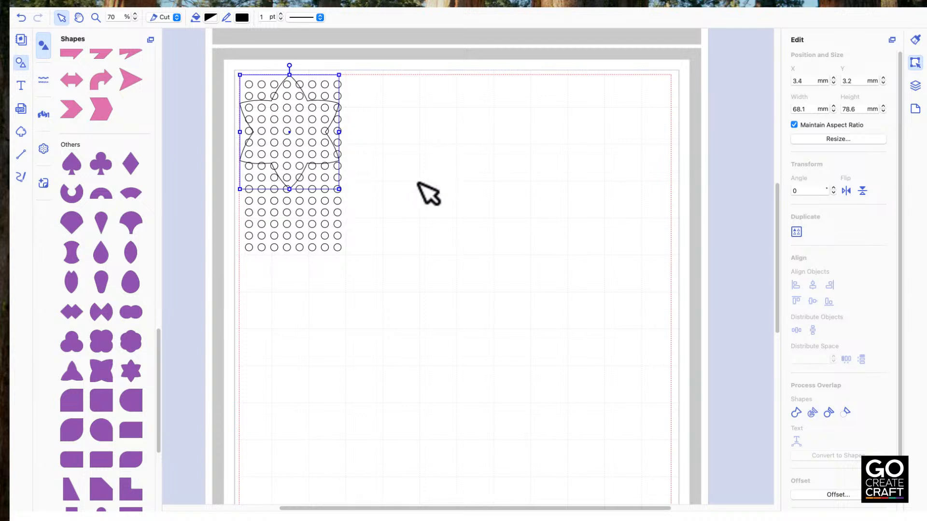
pyautogui.press('Right')
pyautogui.press('Right')
pyautogui.press('Right')
pyautogui.press('Right')
pyautogui.press('Right')
pyautogui.press('Right')
pyautogui.press('Right')
pyautogui.press('Right')
pyautogui.press('Right')
pyautogui.press('Right')
pyautogui.press('Right')
pyautogui.press('Right')
pyautogui.press('Right')
pyautogui.press('Right')
pyautogui.press('Right')
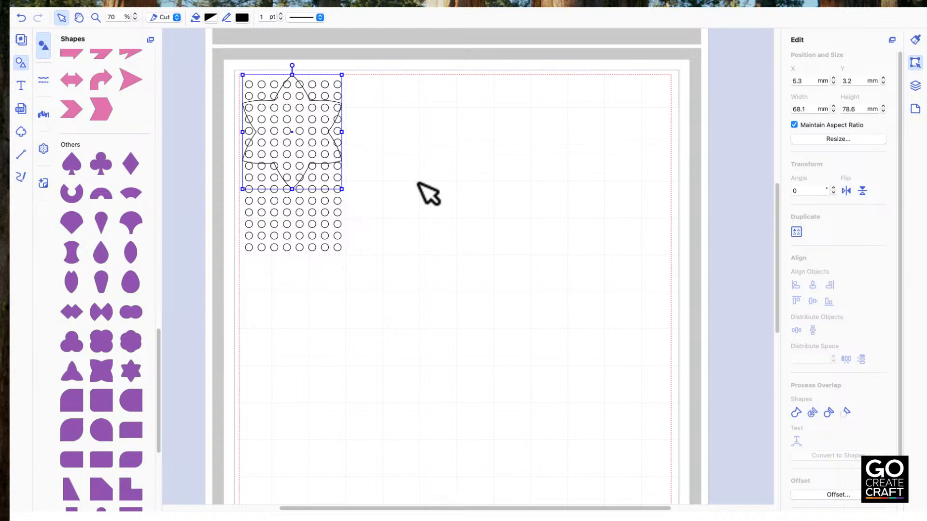
pyautogui.press('Down')
pyautogui.press('Down')
pyautogui.press('Down')
pyautogui.press('Down')
pyautogui.press('Down')
pyautogui.press('Down')
pyautogui.press('Down')
pyautogui.press('Down')
pyautogui.press('Down')
pyautogui.press('Down')
pyautogui.press('Down')
pyautogui.press('Down')
pyautogui.press('Down')
pyautogui.press('Down')
pyautogui.press('Down')
pyautogui.press('Down')
pyautogui.press('Down')
pyautogui.press('Down')
pyautogui.press('Down')
pyautogui.press('Down')
pyautogui.press('Down')
pyautogui.press('Down')
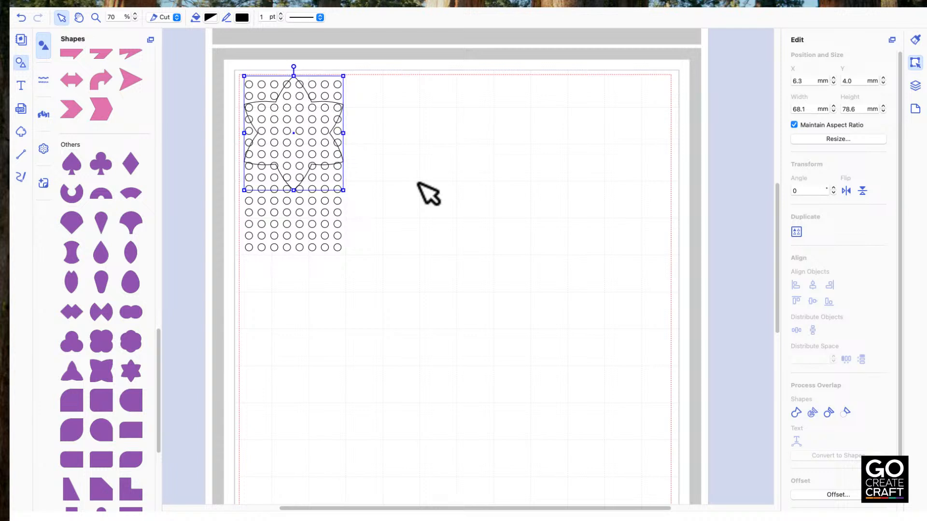
pyautogui.press('Down')
pyautogui.press('Down')
pyautogui.press('Down')
pyautogui.press('Down')
pyautogui.press('Down')
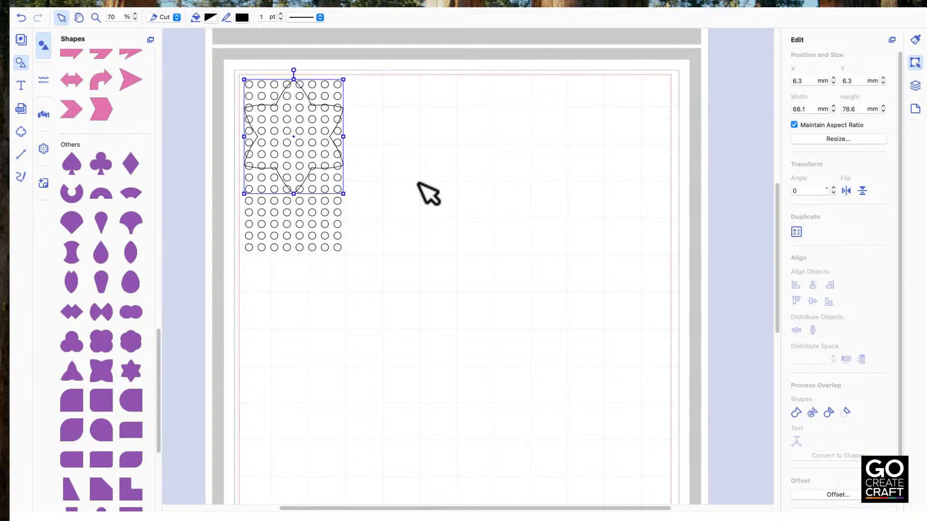
# Try the star slightly farther right at X 7.1 mm and nudge it back to X 6.3 mm
pyautogui.press('Right')
pyautogui.press('Right')
pyautogui.press('Right')
pyautogui.press('Right')
pyautogui.press('Right')
pyautogui.press('Right')
pyautogui.press('Right')
pyautogui.press('Right')
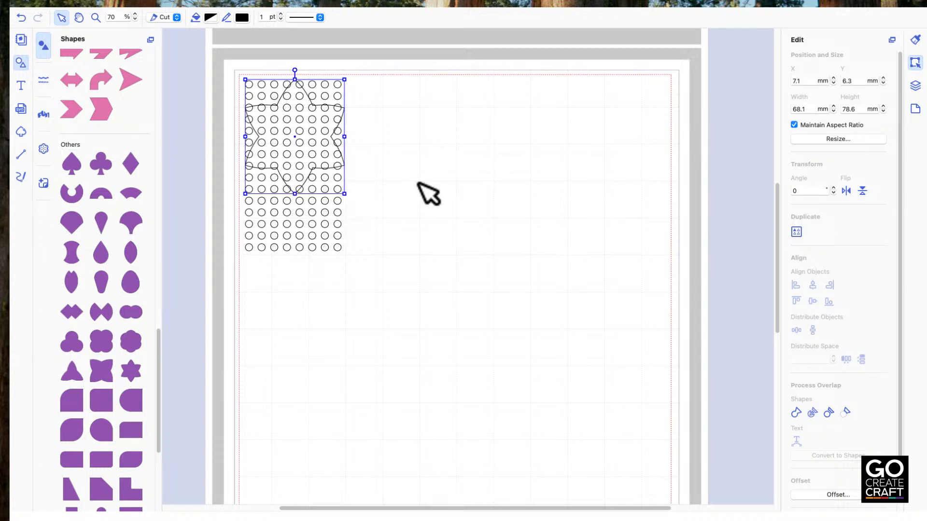
pyautogui.press('Left')
pyautogui.press('Left')
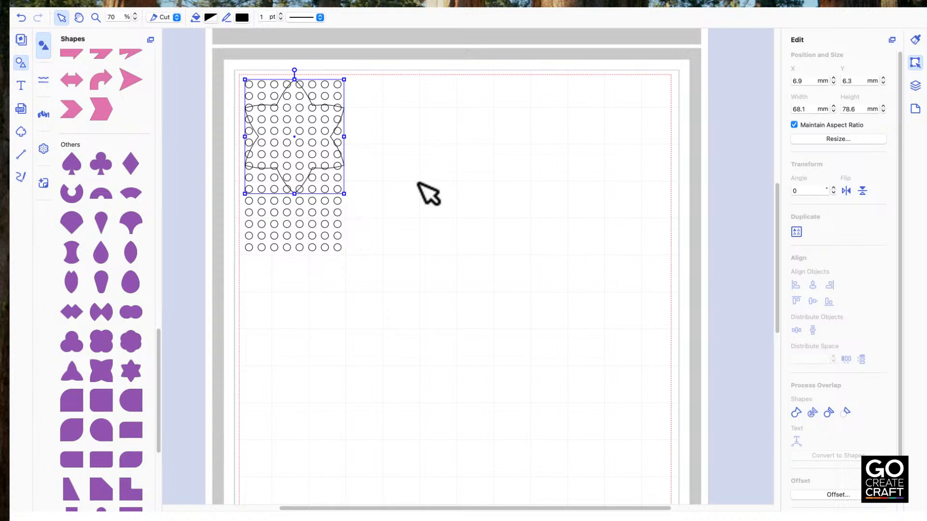
pyautogui.press('Left')
pyautogui.press('Left')
pyautogui.press('Left')
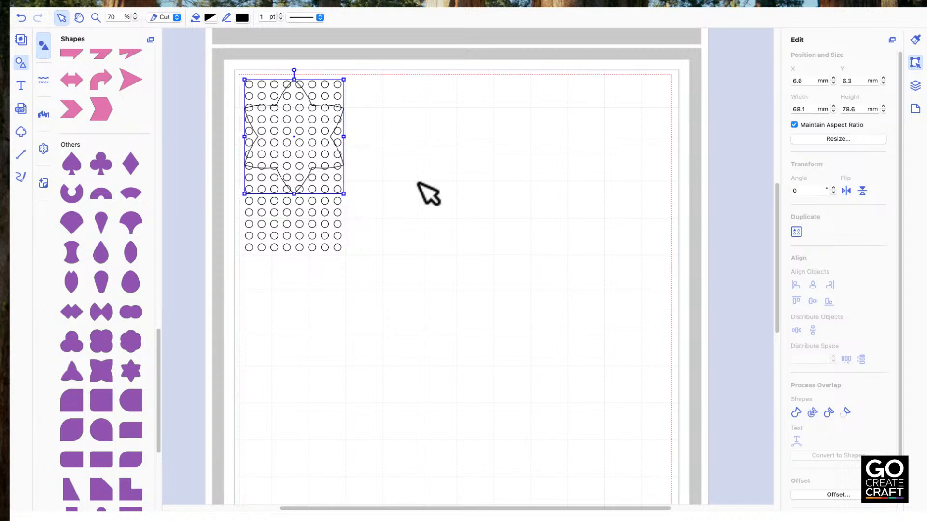
pyautogui.press('Left')
pyautogui.press('Left')
pyautogui.press('Left')
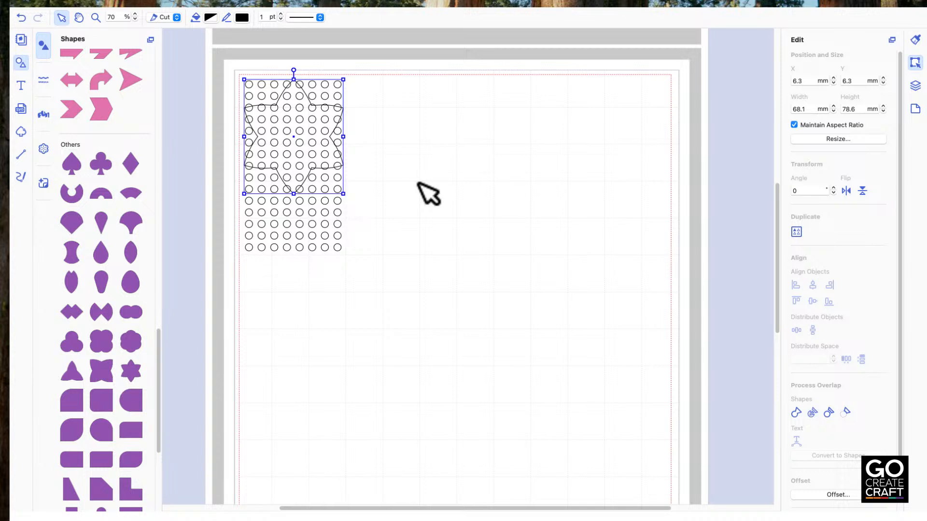
# Try shifting the star right across the circle columns to X 10.6 mm
pyautogui.press('Right')
pyautogui.press('Right')
pyautogui.press('Right')
pyautogui.press('Right')
pyautogui.press('Right')
pyautogui.press('Right')
pyautogui.press('Right')
pyautogui.press('Right')
pyautogui.press('Right')
pyautogui.press('Right')
pyautogui.press('Right')
pyautogui.press('Right')
pyautogui.press('Right')
pyautogui.press('Right')
pyautogui.press('Right')
pyautogui.press('Right')
pyautogui.press('Right')
pyautogui.press('Right')
pyautogui.press('Right')
pyautogui.press('Right')
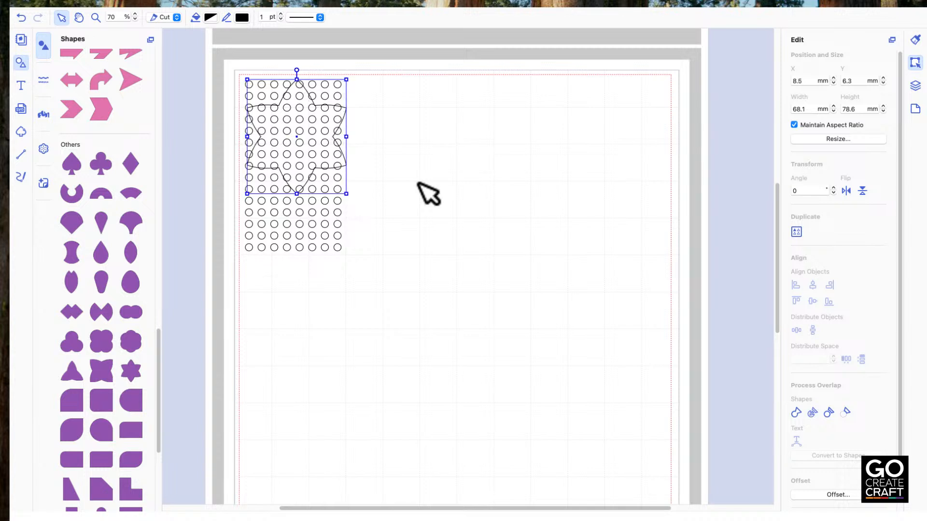
pyautogui.press('Right')
pyautogui.press('Right')
pyautogui.press('Right')
pyautogui.press('Right')
pyautogui.press('Right')
pyautogui.press('Right')
pyautogui.press('Right')
pyautogui.press('Right')
pyautogui.press('Right')
pyautogui.press('Right')
pyautogui.press('Right')
pyautogui.press('Right')
pyautogui.press('Right')
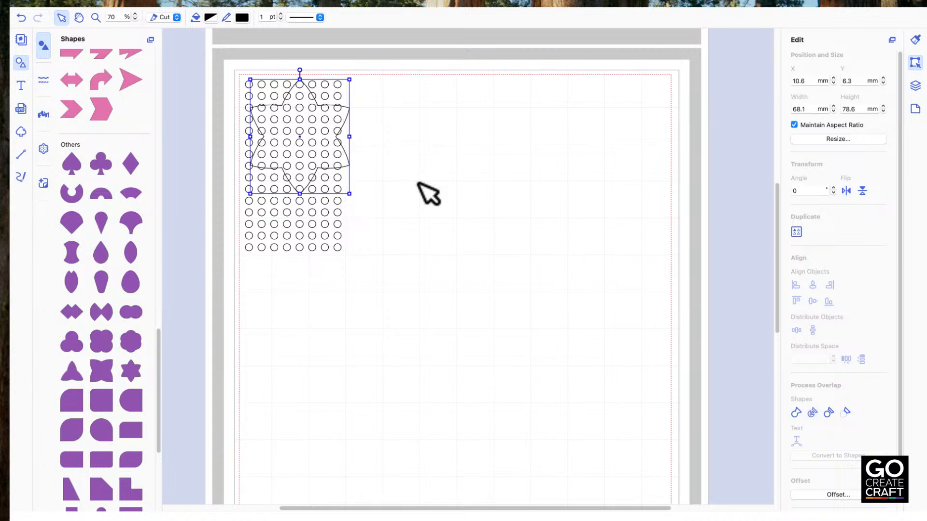
# Nudge the star back left to X 5.8 mm and deselect it
pyautogui.press('Left')
pyautogui.press('Left')
pyautogui.press('Left')
pyautogui.press('Left')
pyautogui.press('Left')
pyautogui.press('Left')
pyautogui.press('Left')
pyautogui.press('Left')
pyautogui.press('Left')
pyautogui.press('Left')
pyautogui.press('Left')
pyautogui.press('Left')
pyautogui.press('Left')
pyautogui.press('Left')
pyautogui.press('Left')
pyautogui.press('Left')
pyautogui.press('Left')
pyautogui.press('Left')
pyautogui.press('Left')
pyautogui.press('Left')
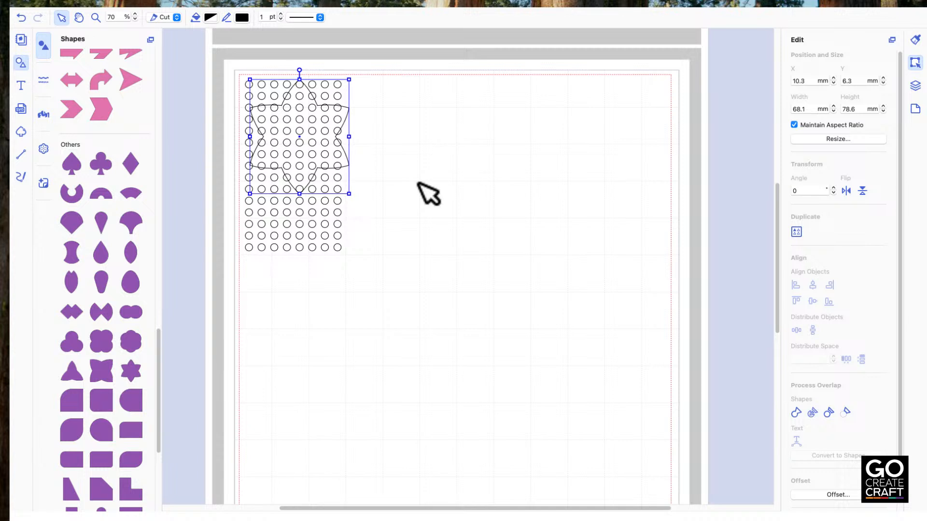
pyautogui.press('Left')
pyautogui.press('Left')
pyautogui.press('Left')
pyautogui.press('Left')
pyautogui.press('Left')
pyautogui.press('Left')
pyautogui.press('Left')
pyautogui.press('Left')
pyautogui.press('Left')
pyautogui.press('Left')
pyautogui.press('Left')
pyautogui.press('Left')
pyautogui.press('Left')
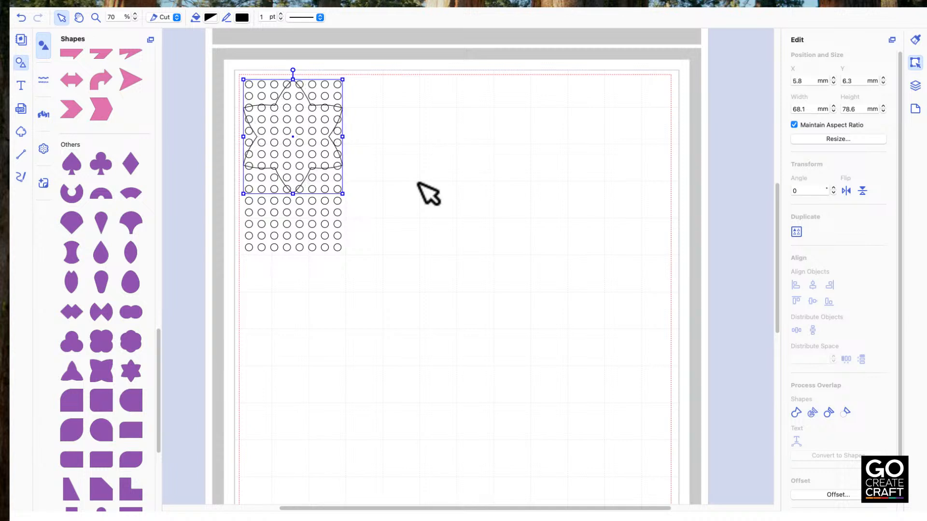
pyautogui.press('Right')
pyautogui.press('Right')
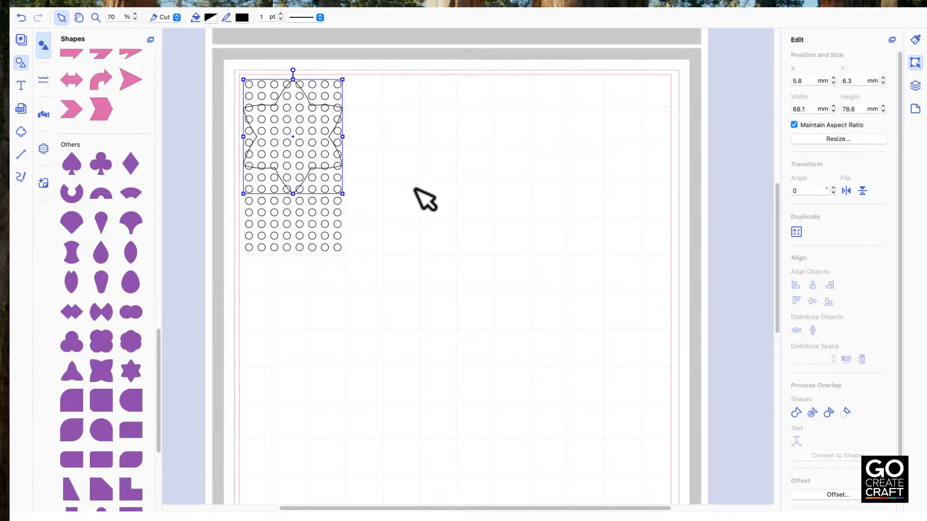
pyautogui.click(418, 184)
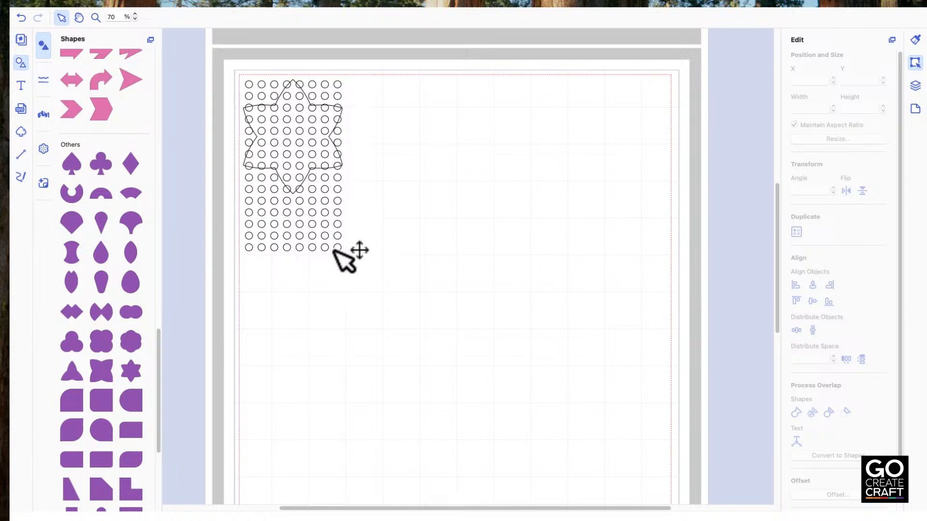
# Delete the five rows of circles lying below the star
pyautogui.moveTo(372, 281); pyautogui.dragTo(242, 196)
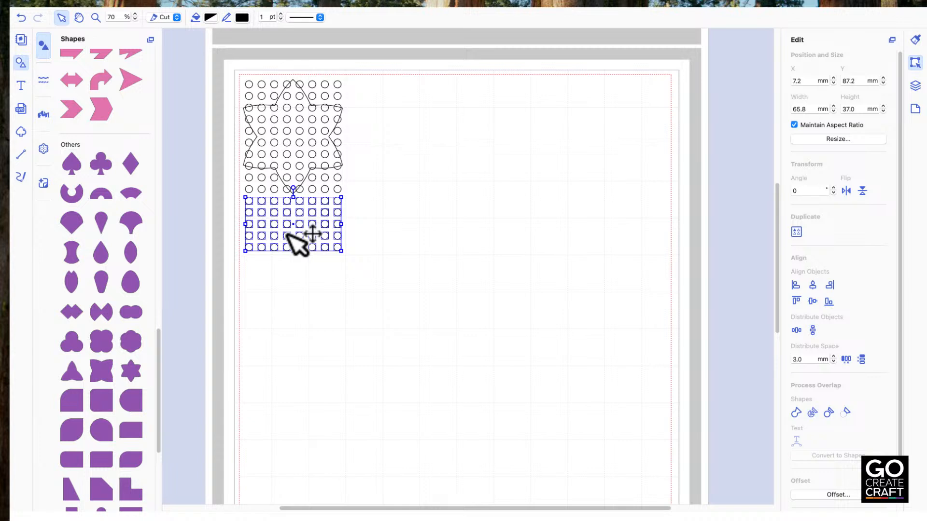
pyautogui.press('Delete')
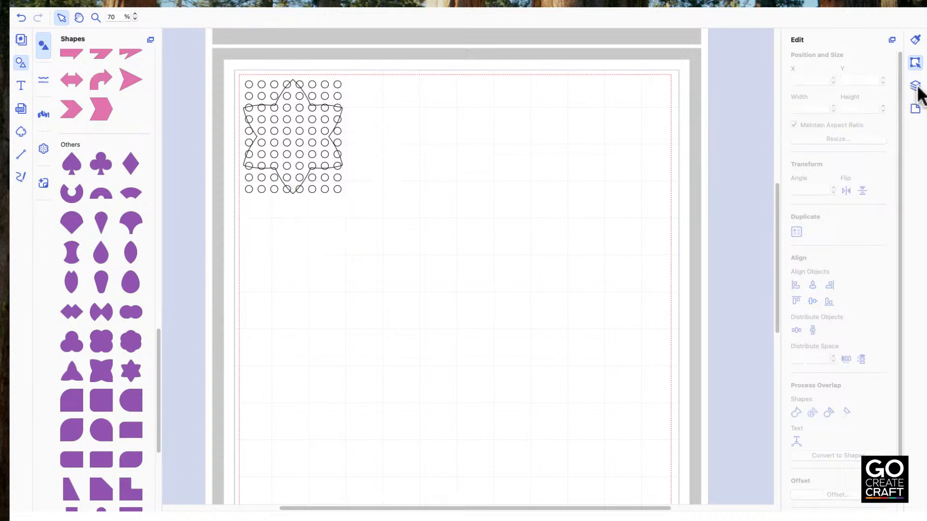
# Lock the star shape's layer while it sits above the circles
pyautogui.click(917, 89)
pyautogui.scroll(5, 807, 195)
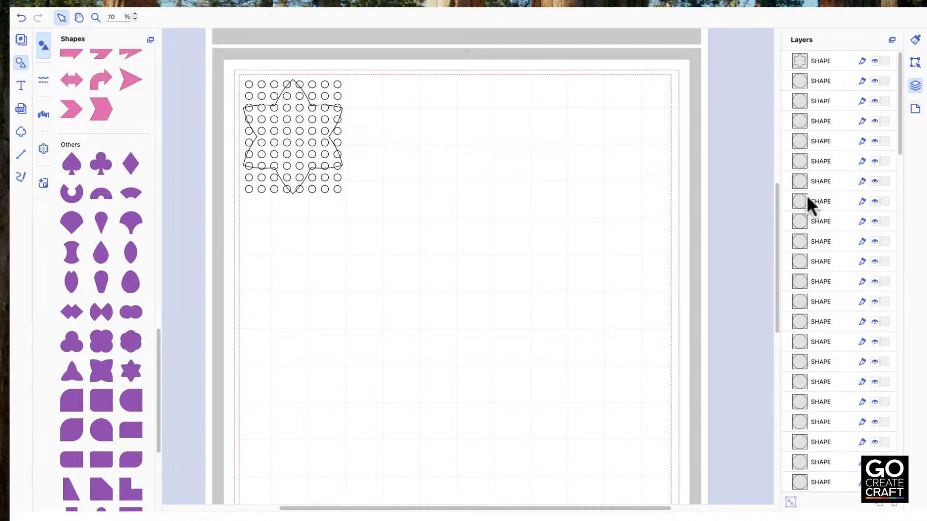
pyautogui.click(827, 61)
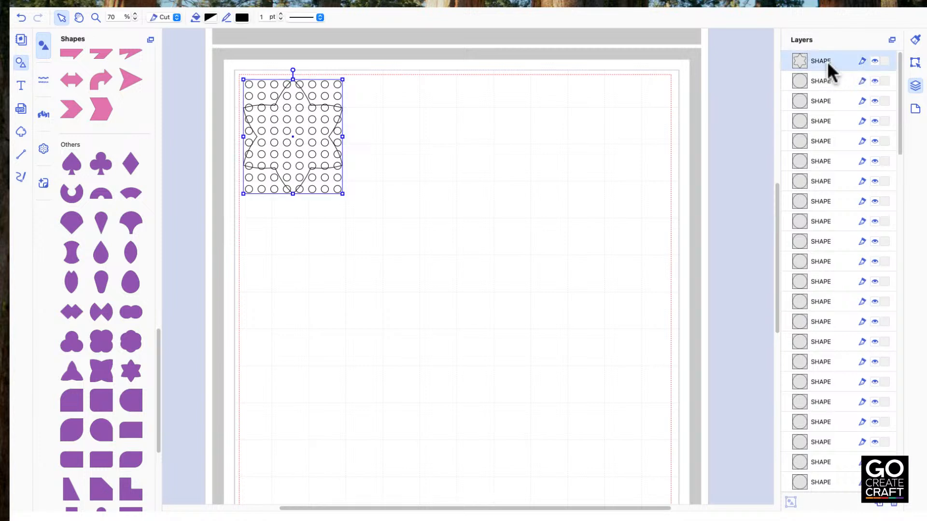
pyautogui.click(884, 62)
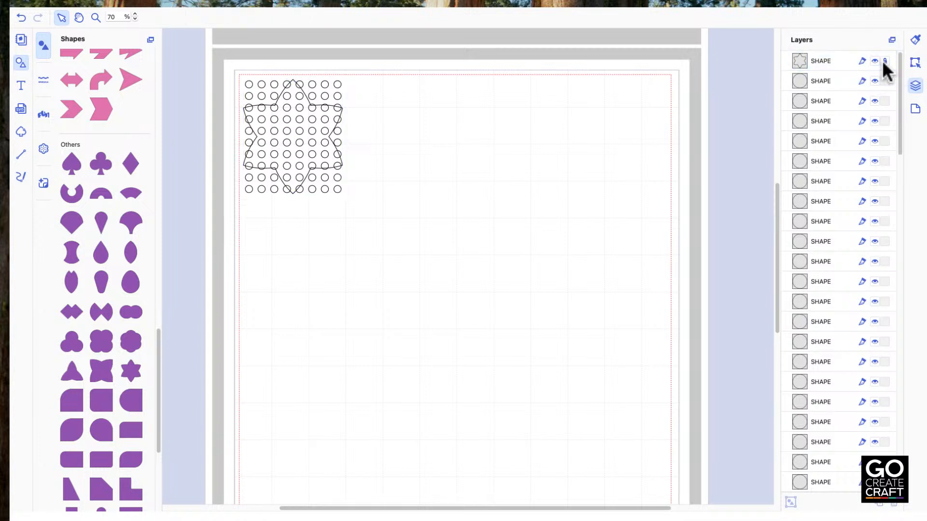
# Try selecting individual circles under and around the lower part of the locked star
pyautogui.click(289, 172)
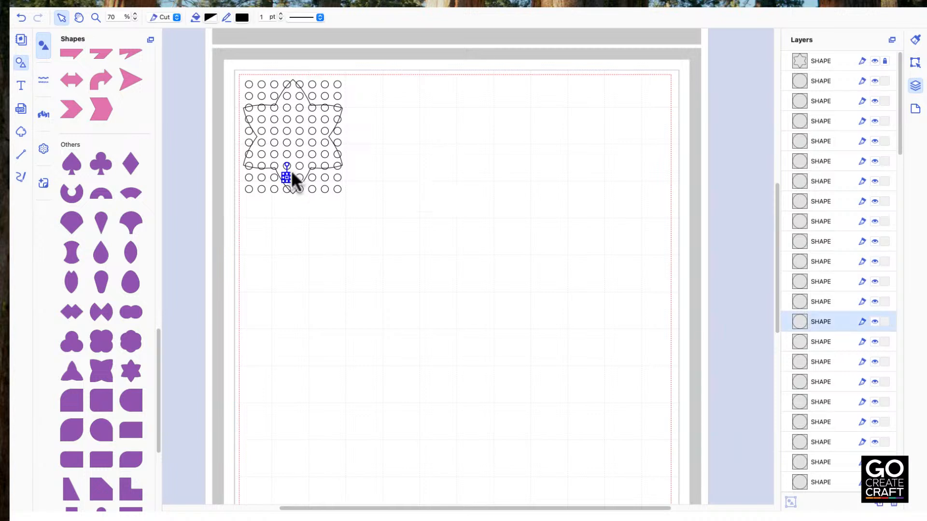
pyautogui.click(306, 172)
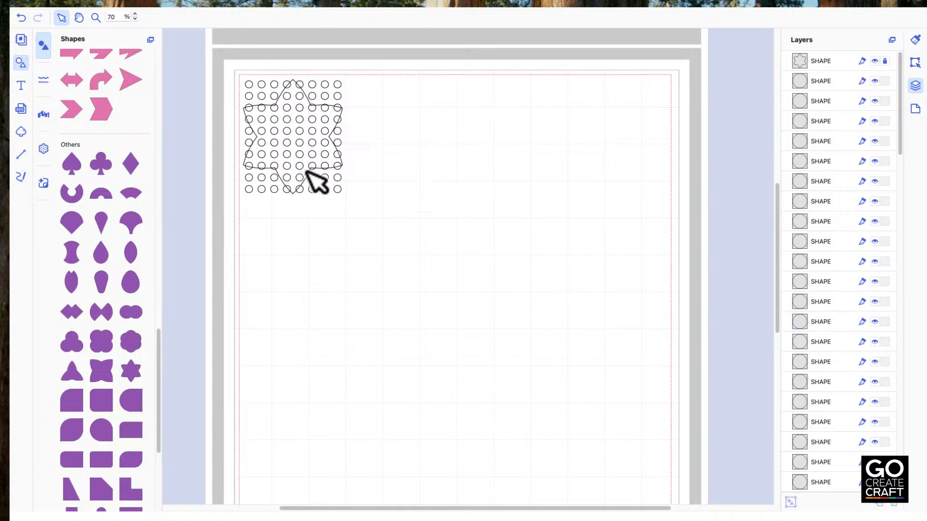
pyautogui.click(306, 172)
pyautogui.click(307, 176)
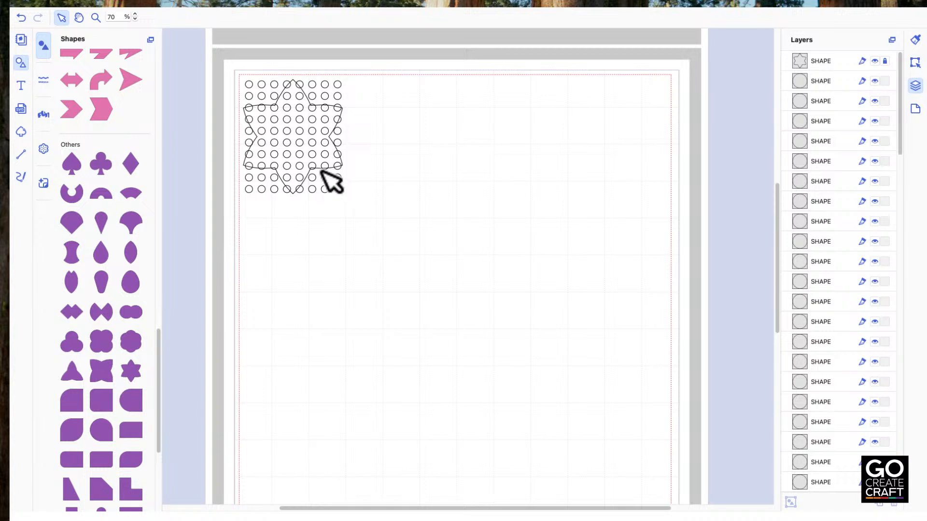
pyautogui.click(314, 144)
pyautogui.click(315, 145)
pyautogui.click(315, 145)
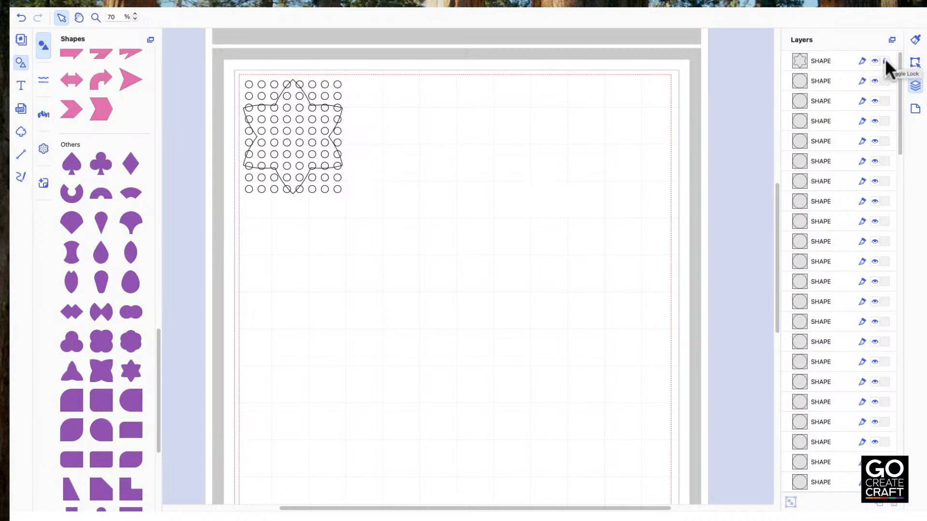
# Send the star shape to the back of the layer order, behind all the circles
pyautogui.click(835, 62)
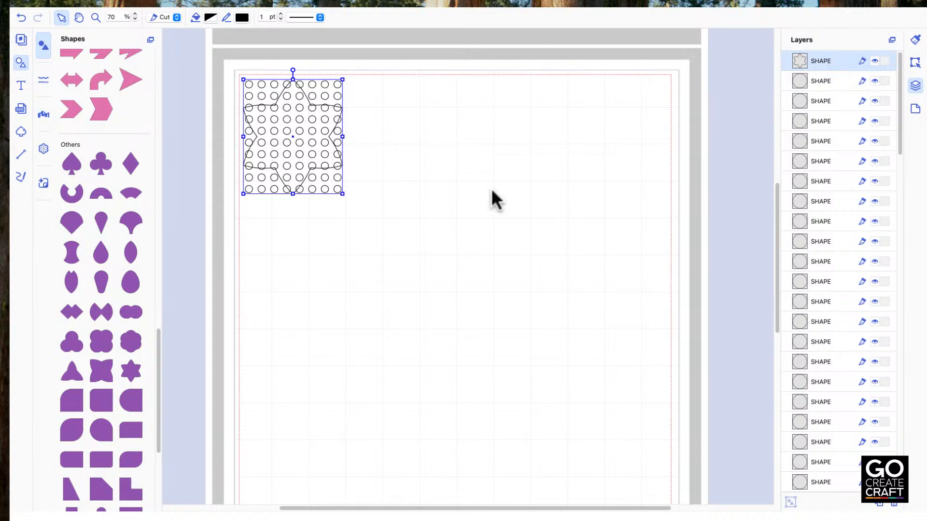
pyautogui.rightClick(312, 173)
pyautogui.click(449, 143)
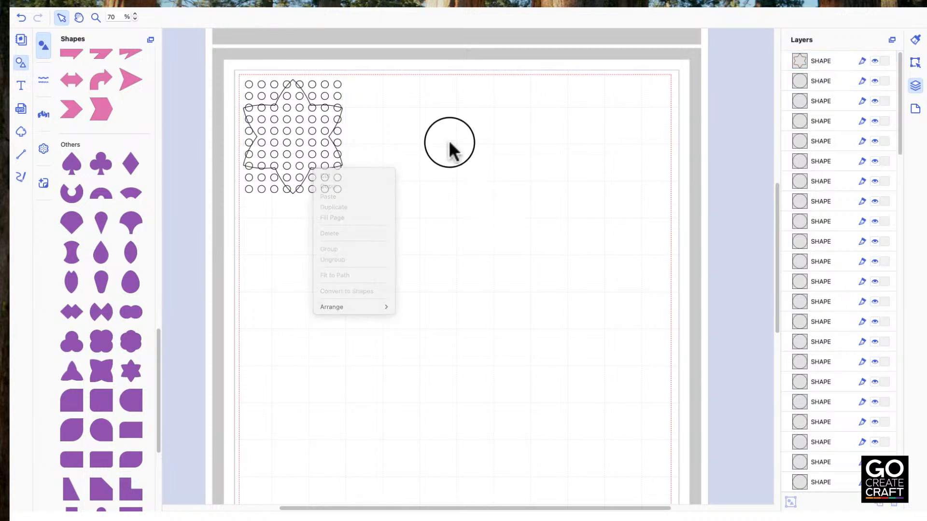
pyautogui.click(822, 62)
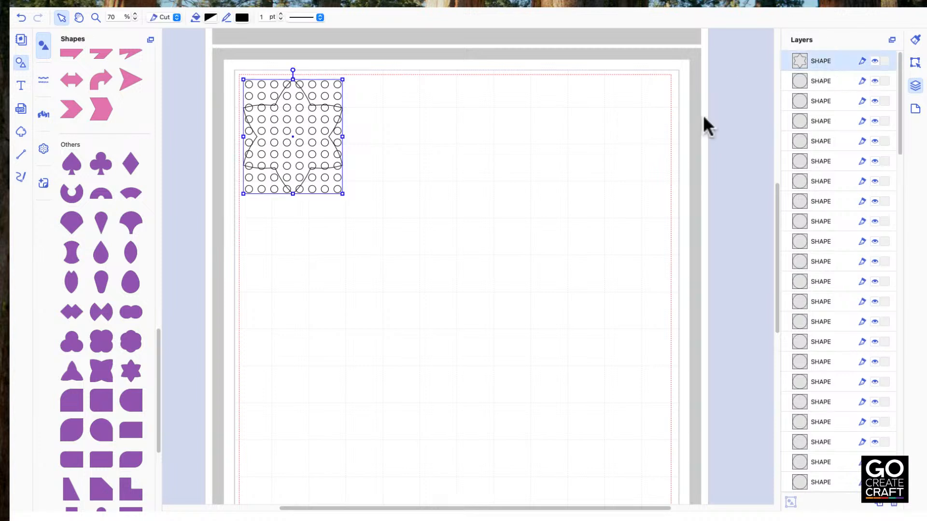
pyautogui.rightClick(312, 175)
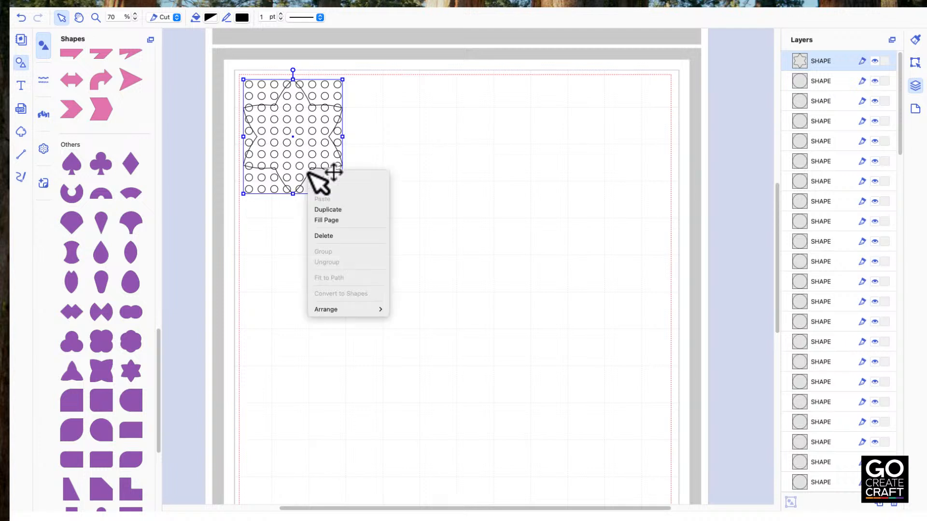
pyautogui.moveTo(341, 309)
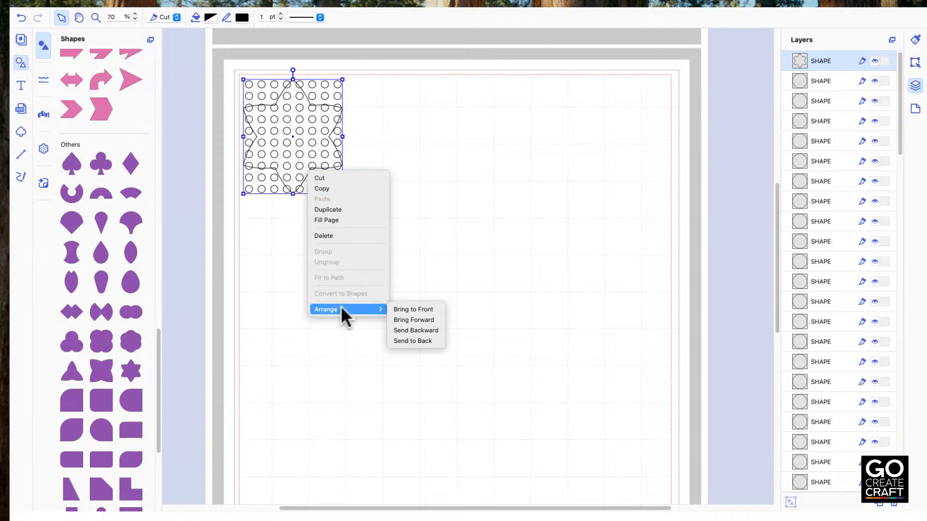
pyautogui.click(424, 341)
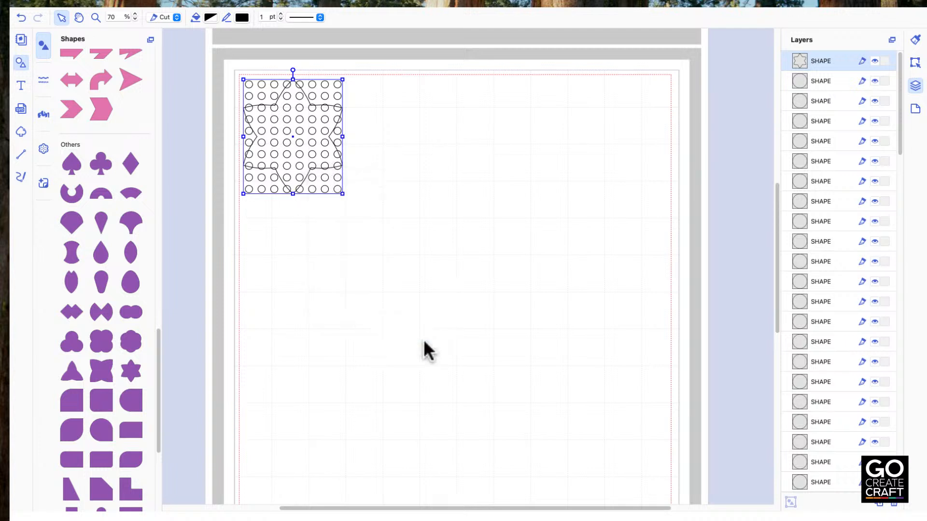
# Lock the star at the end of the layer list and test selecting a circle inside it
pyautogui.scroll(-10, 835, 386)
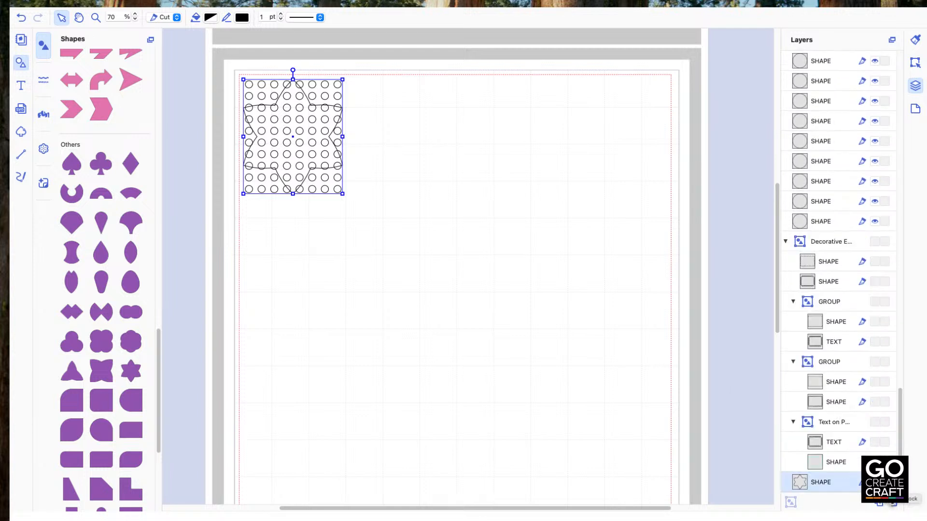
pyautogui.click(892, 504)
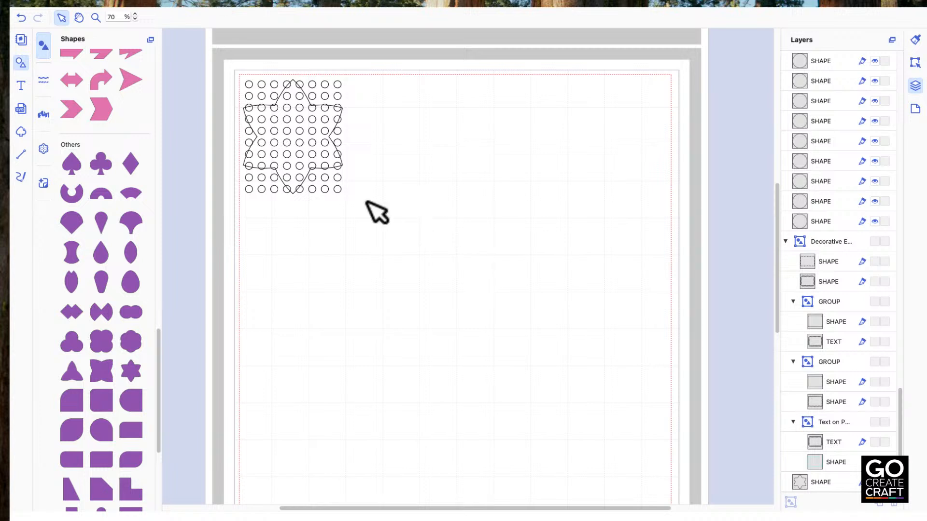
pyautogui.click(312, 153)
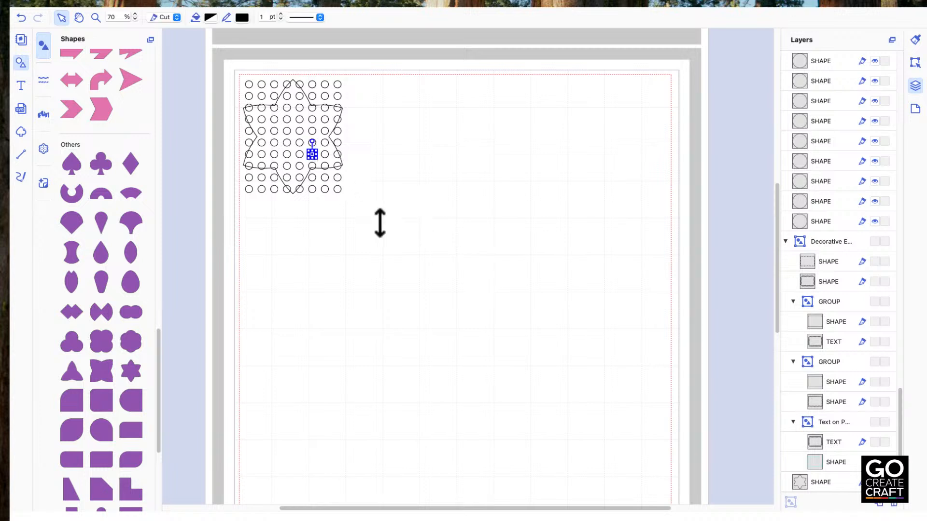
pyautogui.click(380, 223)
# Delete the blocks of circles outside the star at the grid's lower-right, upper-right and upper-left corners
pyautogui.moveTo(389, 233); pyautogui.dragTo(311, 178)
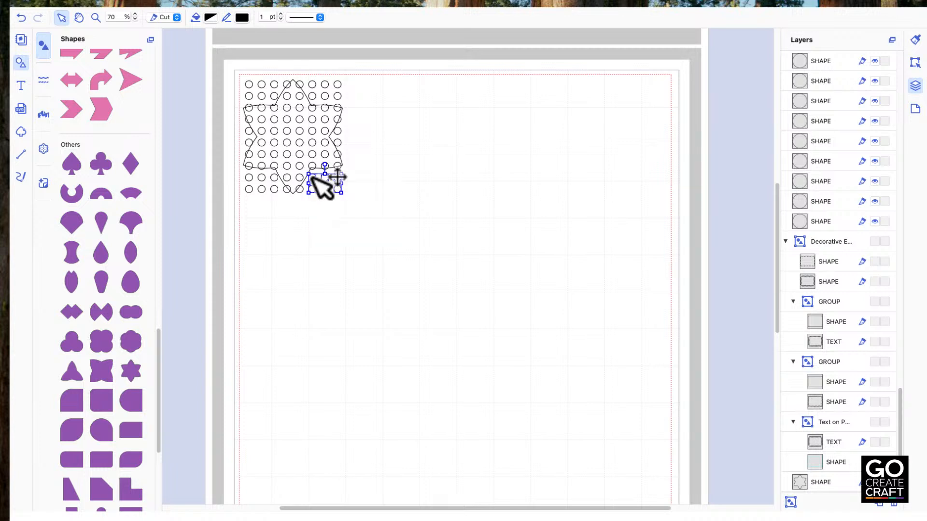
pyautogui.click(328, 195)
pyautogui.moveTo(360, 68)
pyautogui.mouseDown()
pyautogui.moveTo(307, 94)
pyautogui.moveTo(315, 100)
pyautogui.mouseUp()
pyautogui.click(311, 102)
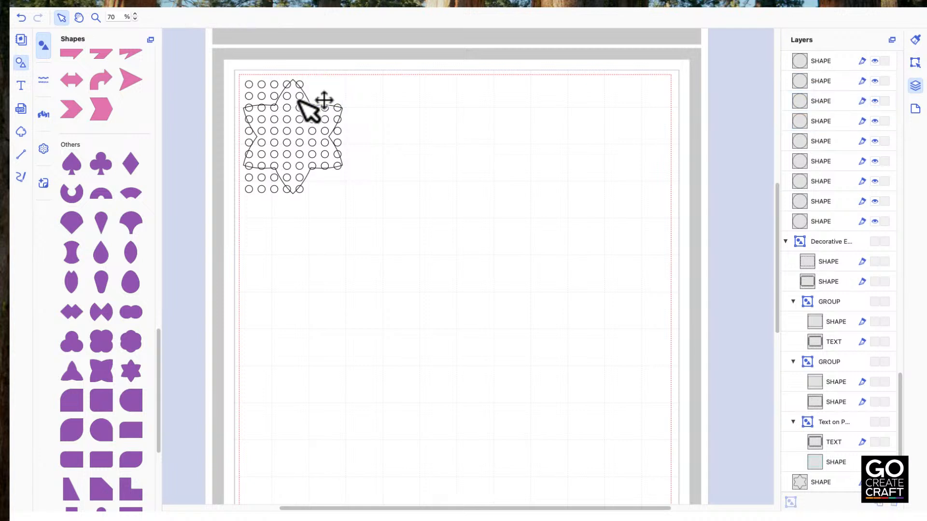
pyautogui.moveTo(237, 73); pyautogui.dragTo(271, 97)
pyautogui.click(274, 99)
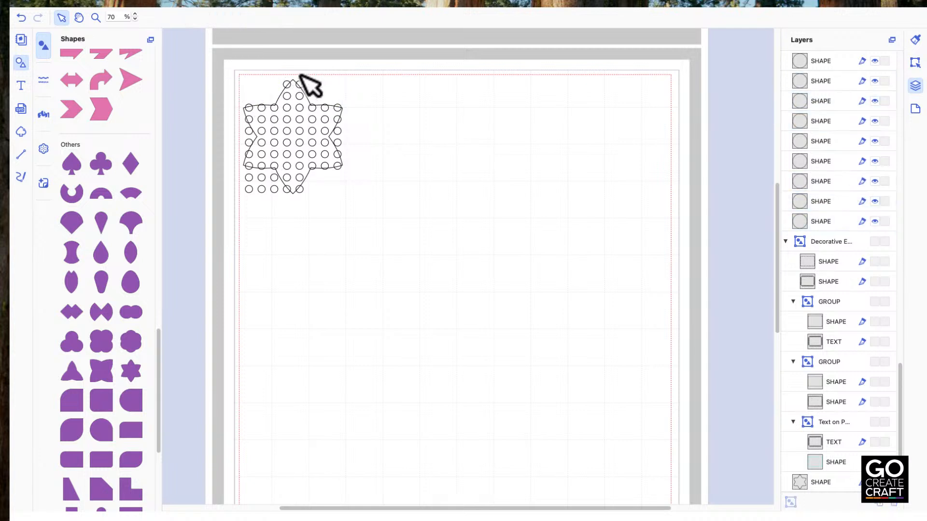
# Delete one of the two circles in the star's top point and move the other to the centre of the tip
pyautogui.click(288, 84)
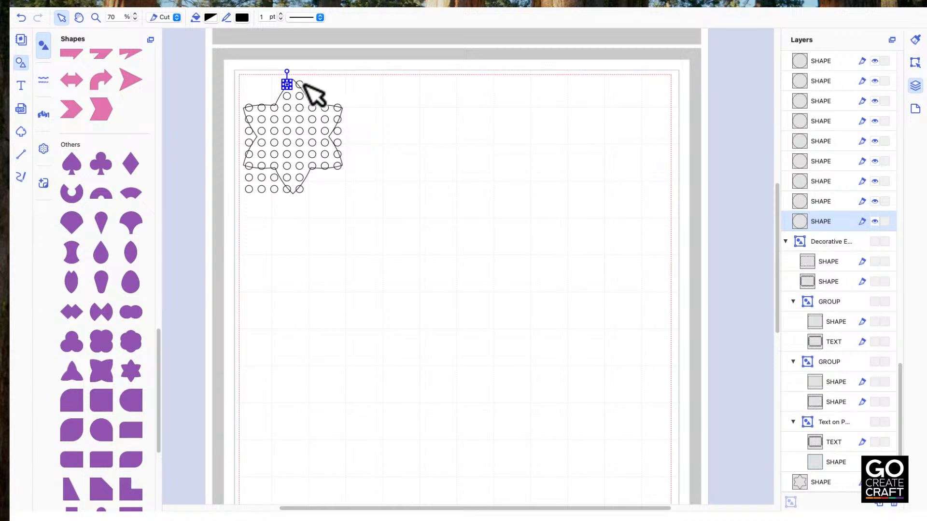
pyautogui.press('Delete')
pyautogui.click(299, 84)
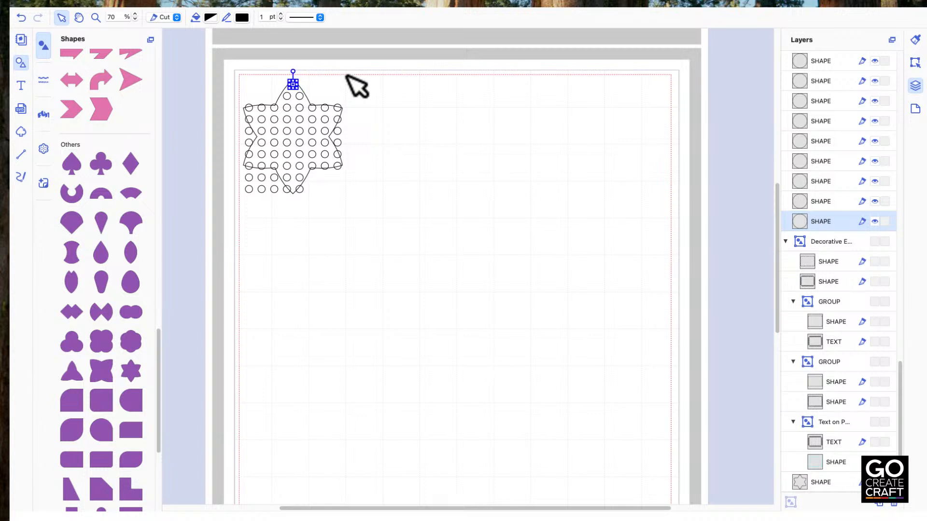
pyautogui.click(366, 121)
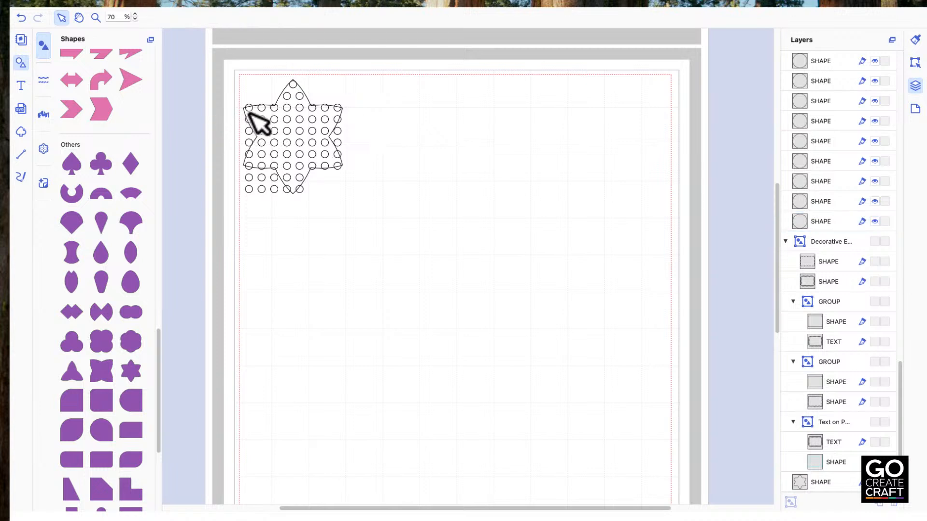
# Delete the two circles at the notch on the star's right side
pyautogui.click(339, 107)
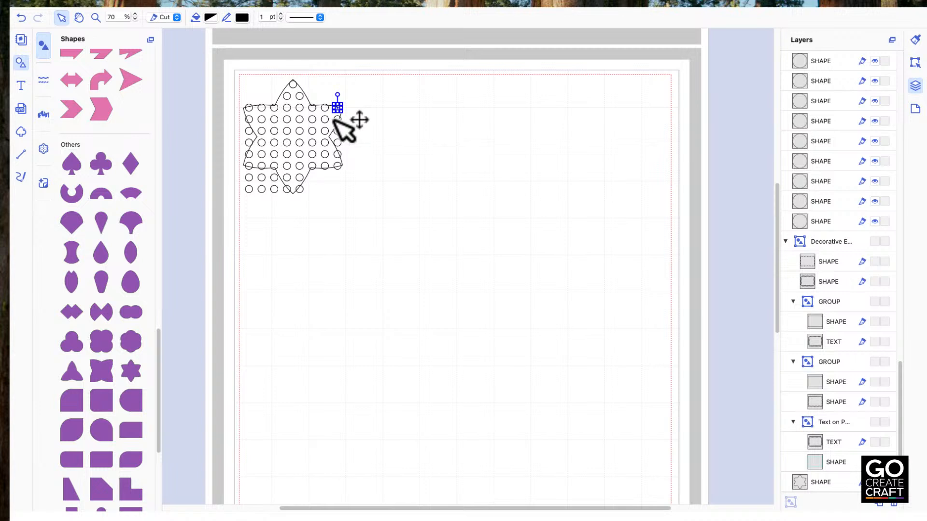
pyautogui.click(339, 131)
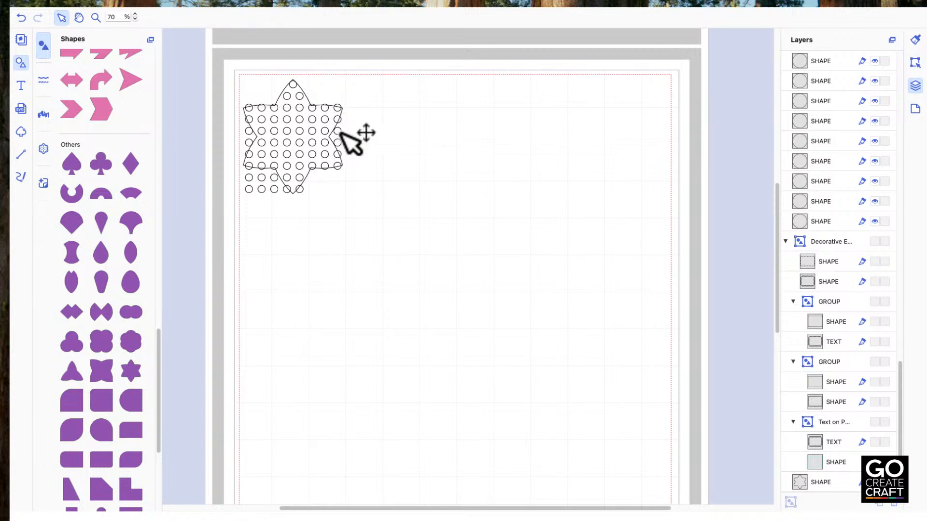
pyautogui.click(339, 131)
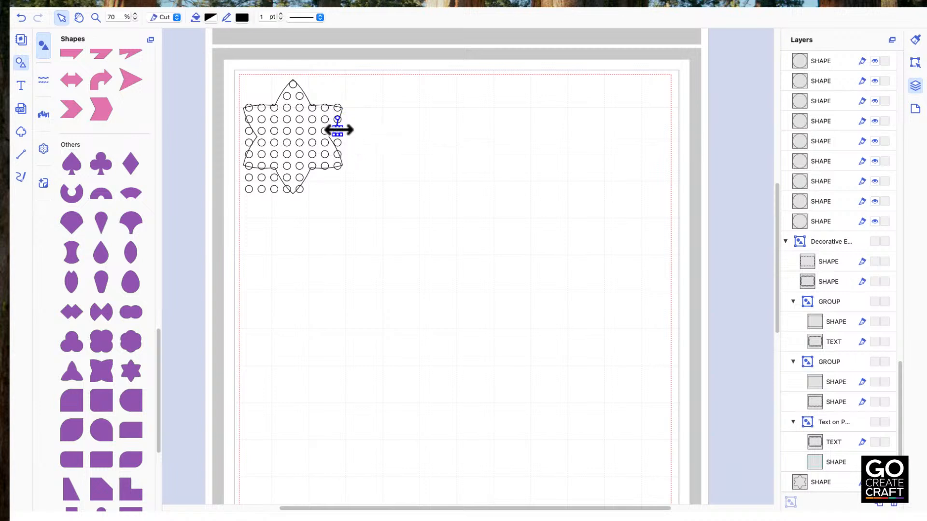
pyautogui.click(339, 130)
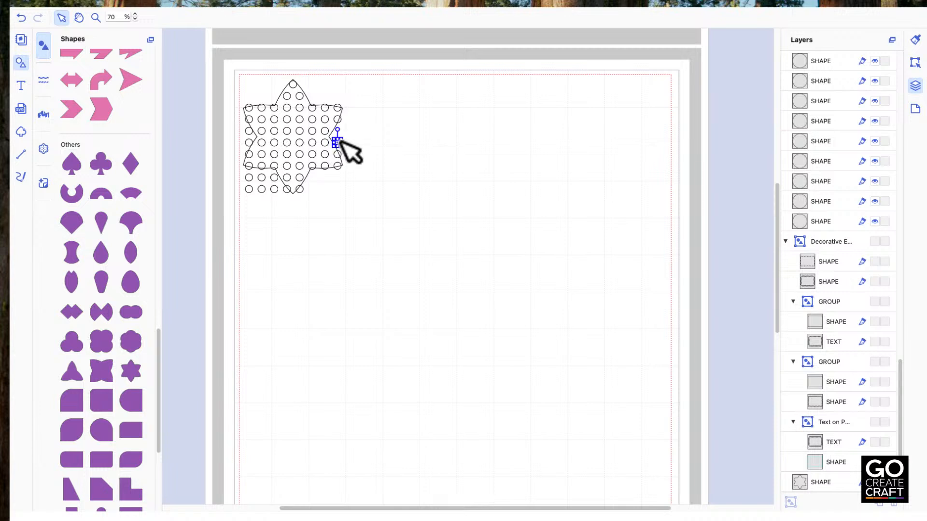
pyautogui.click(340, 141)
pyautogui.click(366, 145)
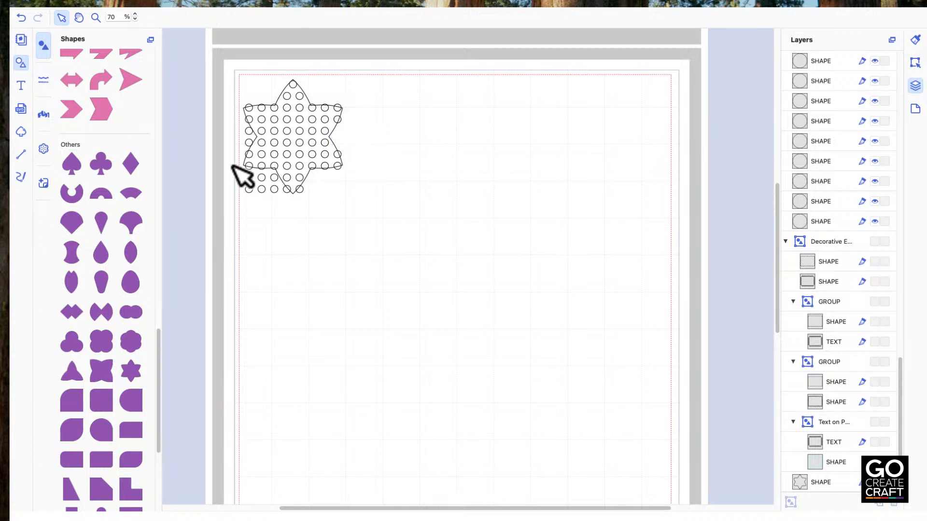
# Delete the two circles at the notch on the star's left side
pyautogui.click(249, 143)
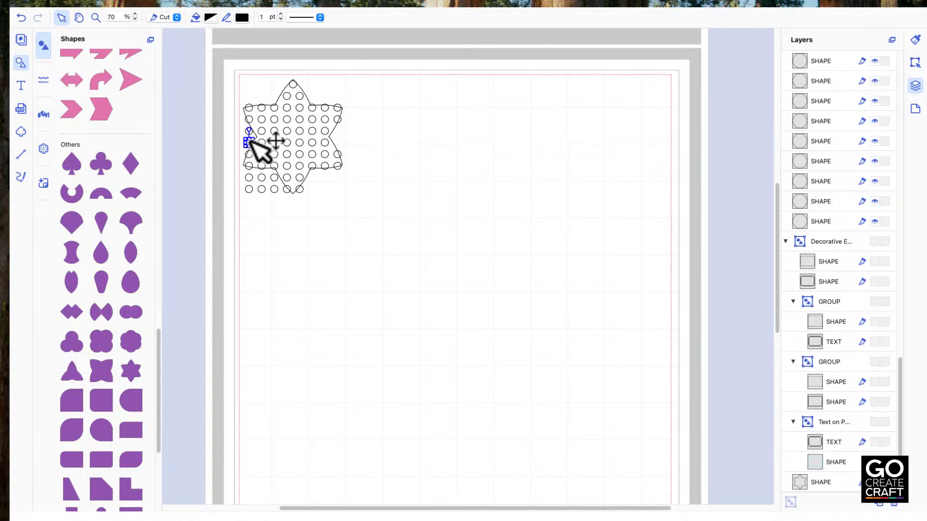
pyautogui.press('Delete')
pyautogui.click(249, 131)
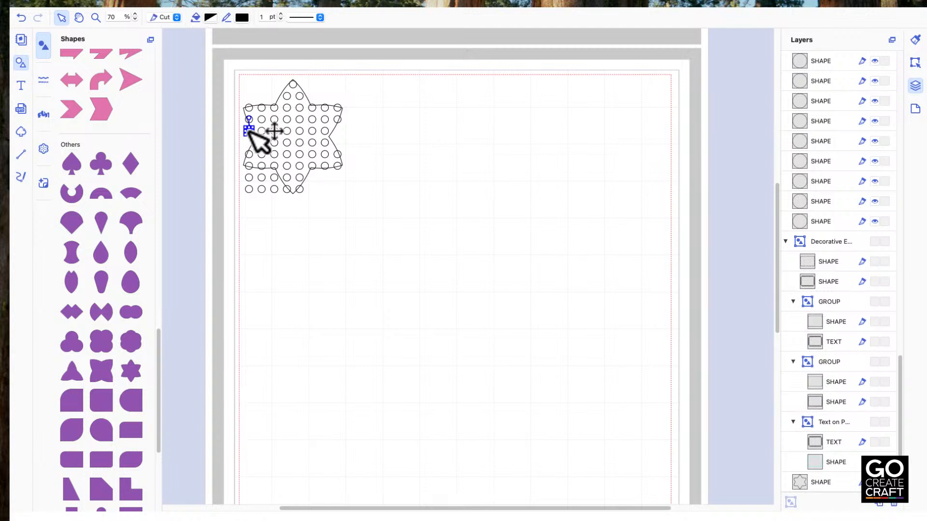
pyautogui.press('Delete')
# Delete the block of six circles outside the star at the grid's lower-left corner
pyautogui.click(249, 189)
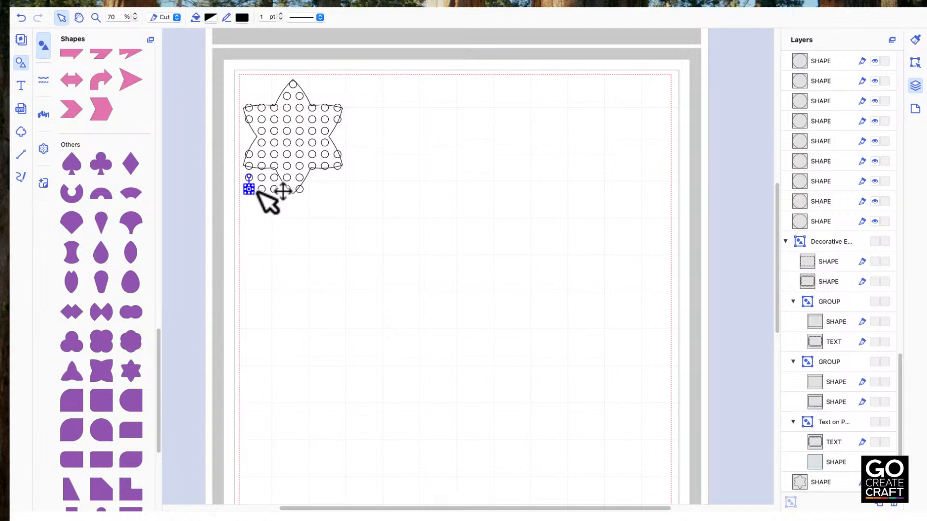
pyautogui.press('Delete')
pyautogui.click(261, 189)
pyautogui.press('Delete')
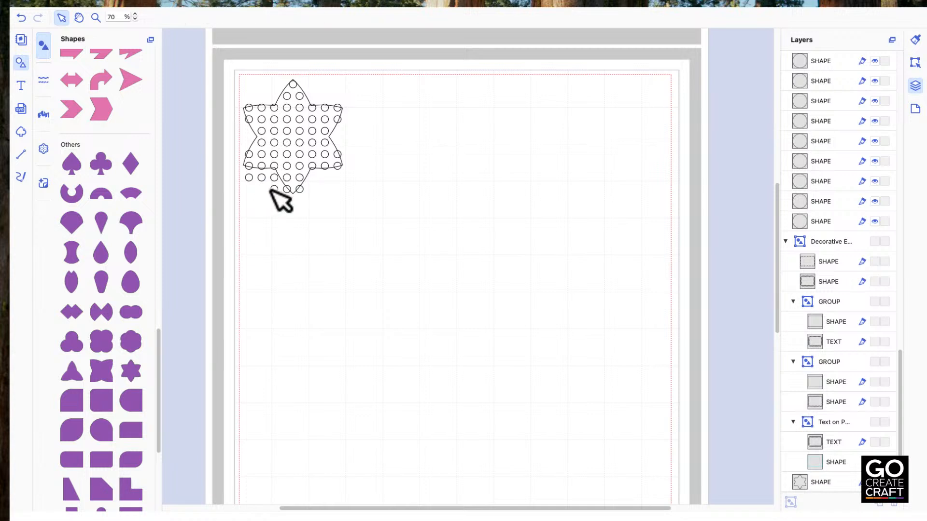
pyautogui.click(274, 187)
pyautogui.press('Delete')
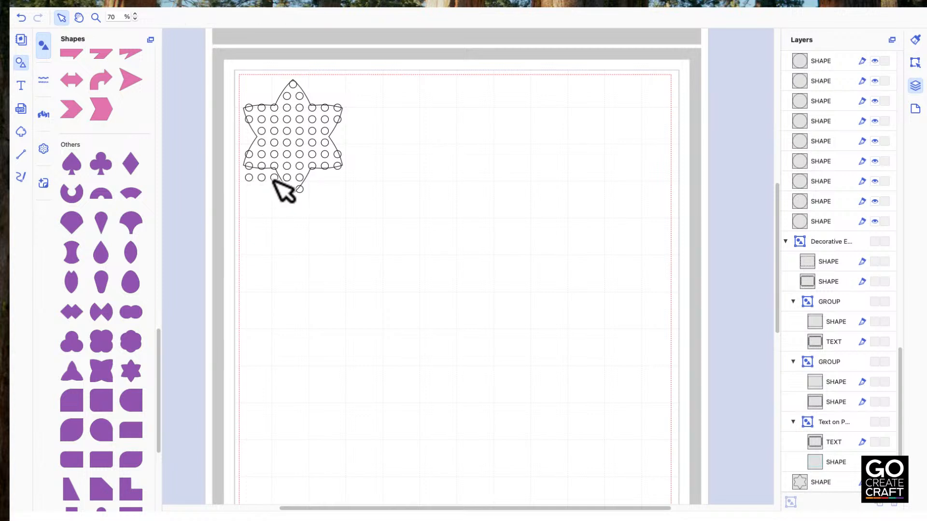
pyautogui.click(272, 181)
pyautogui.press('Delete')
pyautogui.click(262, 179)
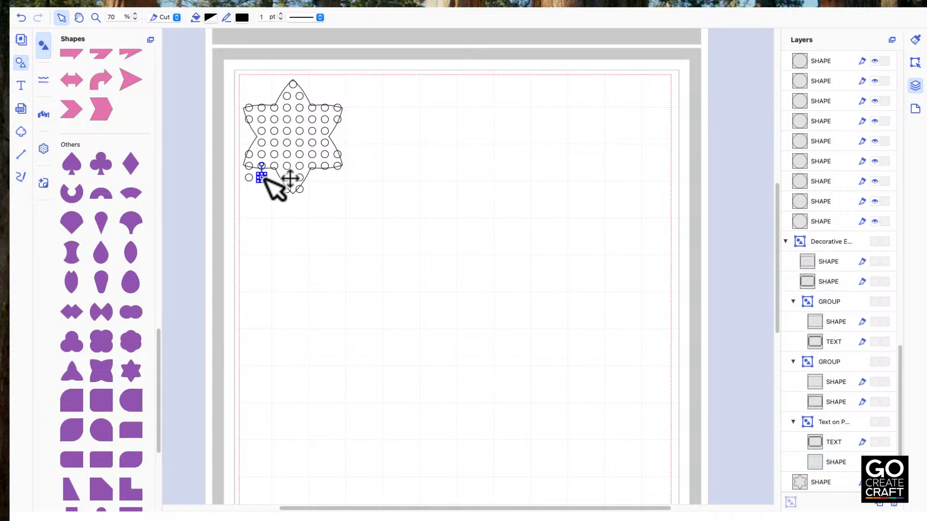
pyautogui.press('Delete')
pyautogui.click(250, 178)
pyautogui.press('Delete')
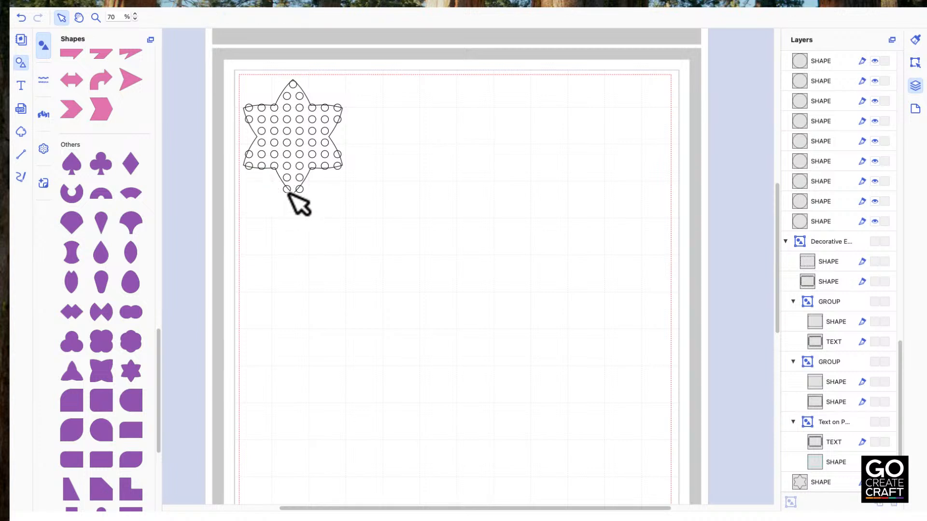
# Delete one of the two circles in the star's bottom point and move the other to the centre of the tip
pyautogui.click(287, 188)
pyautogui.press('Delete')
pyautogui.click(300, 189)
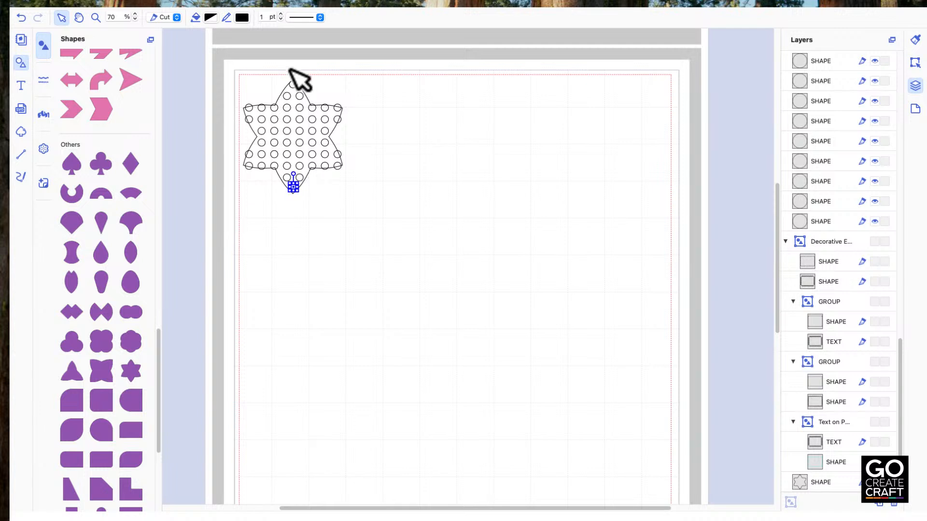
# Nudge the circle in the star's top tip slightly down and check the position of the one in the bottom tip
pyautogui.click(293, 84)
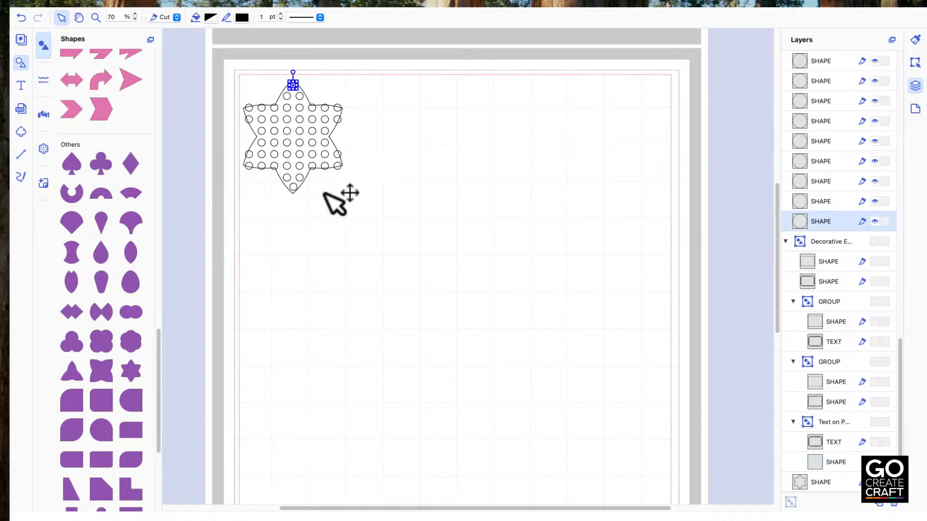
pyautogui.click(337, 198)
pyautogui.click(293, 187)
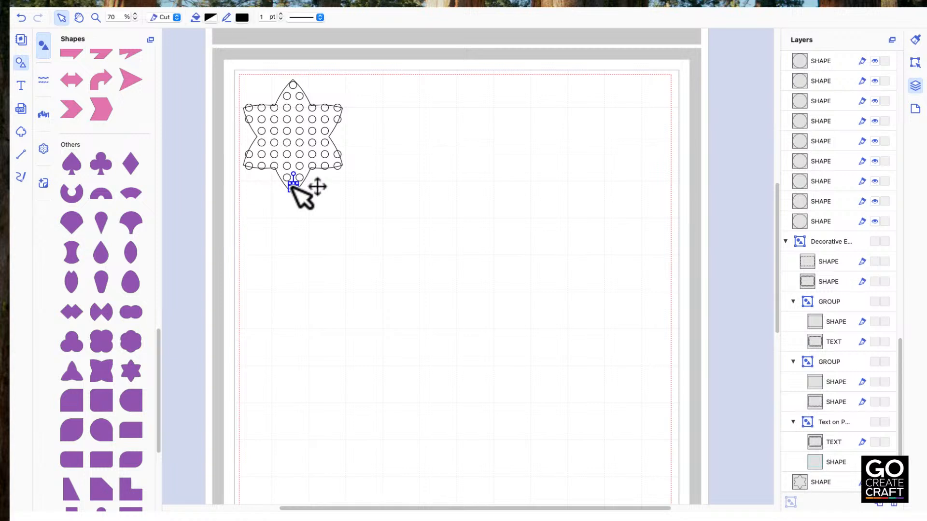
pyautogui.click(321, 207)
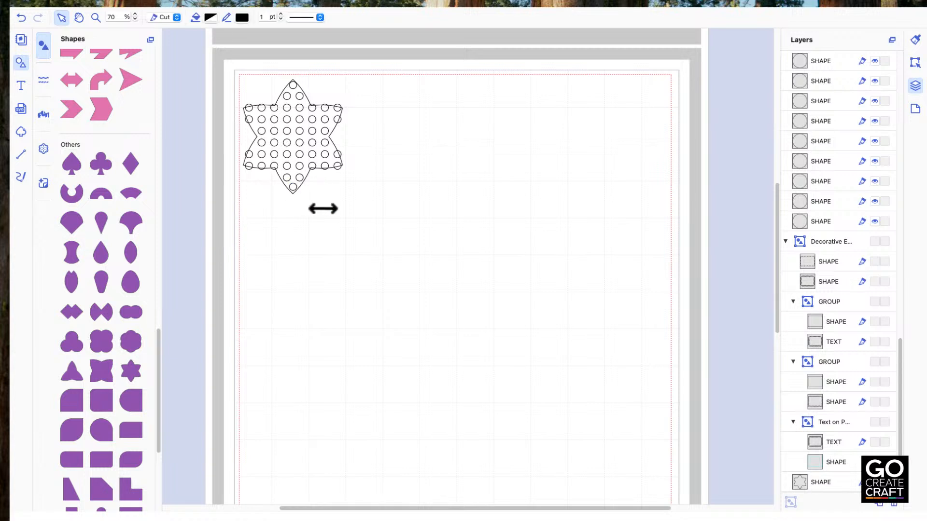
# Nudge the outermost circles just below the star's left and right notches inward, clear of the outline
pyautogui.click(249, 155)
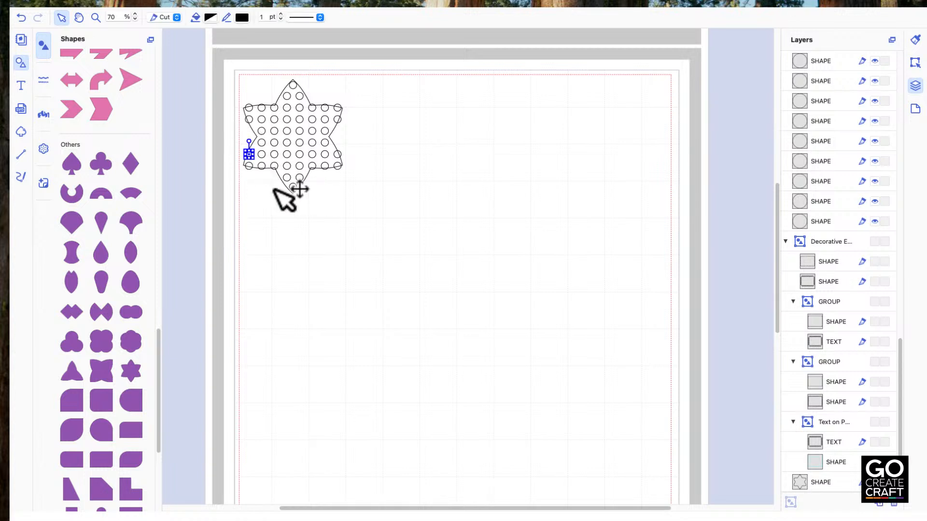
pyautogui.press('Right')
pyautogui.press('Right')
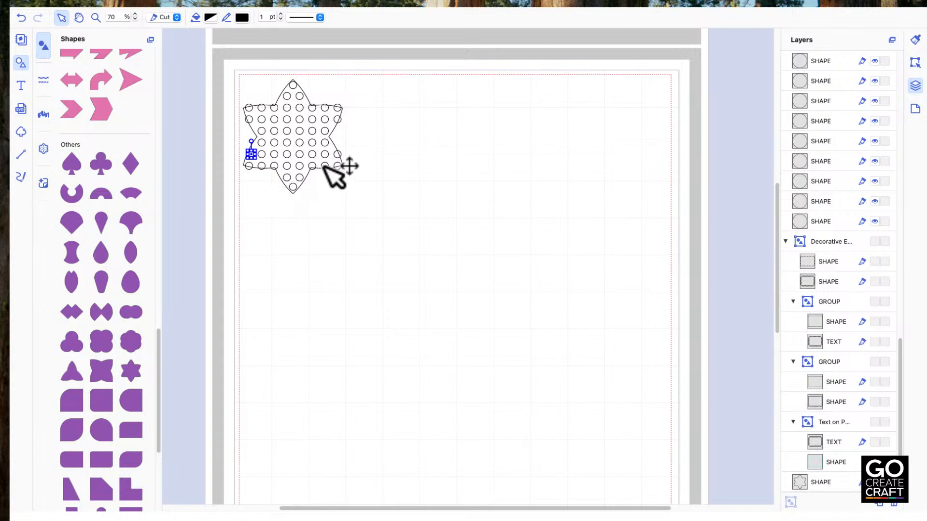
pyautogui.click(337, 155)
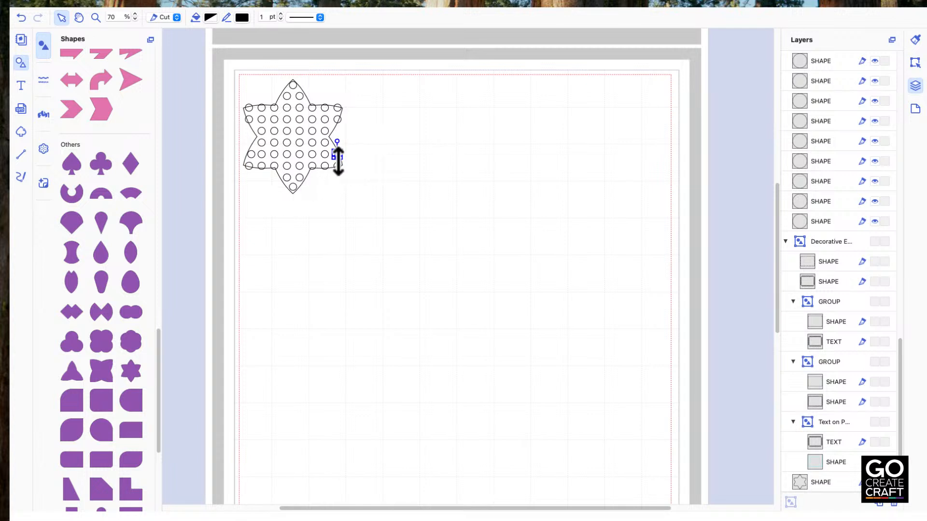
pyautogui.press('Left')
pyautogui.press('Left')
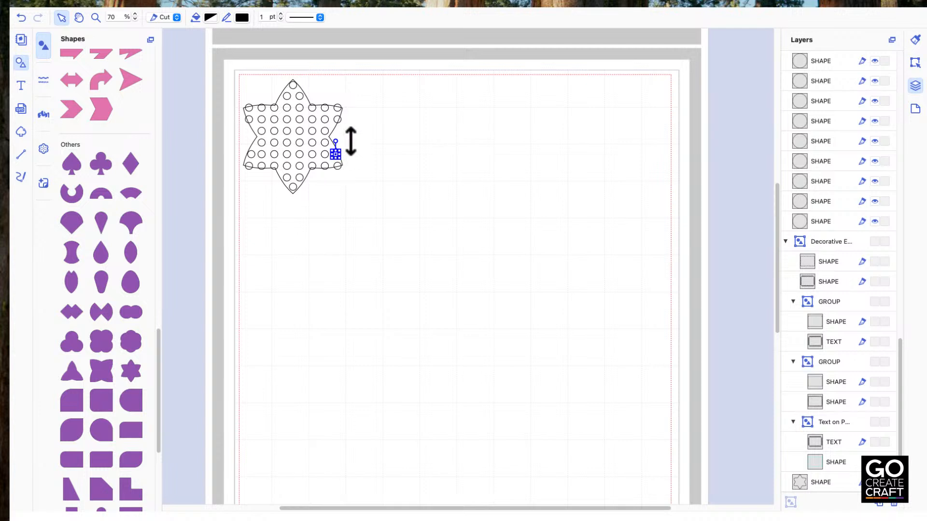
# Nudge the outermost circles just above the star's right and left notches inward so they sit inside the outline
pyautogui.click(338, 120)
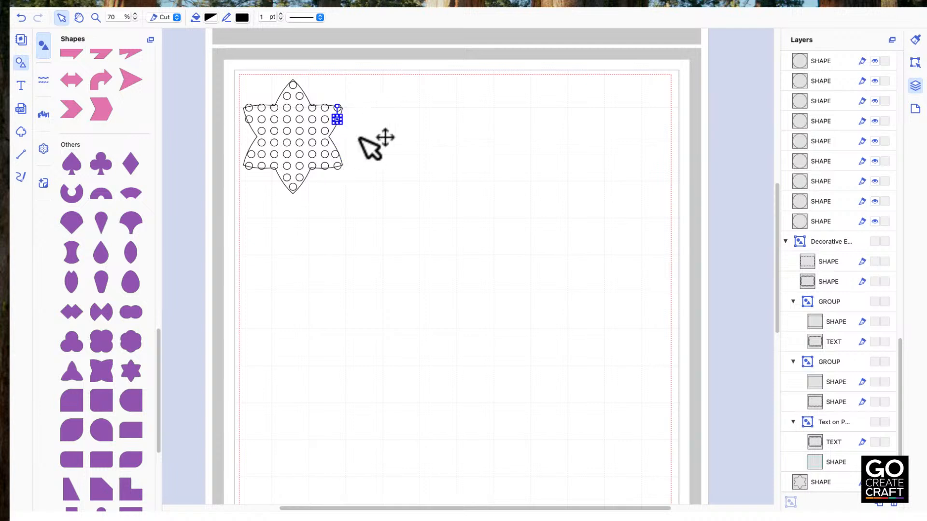
pyautogui.press('Left')
pyautogui.press('Left')
pyautogui.press('Left')
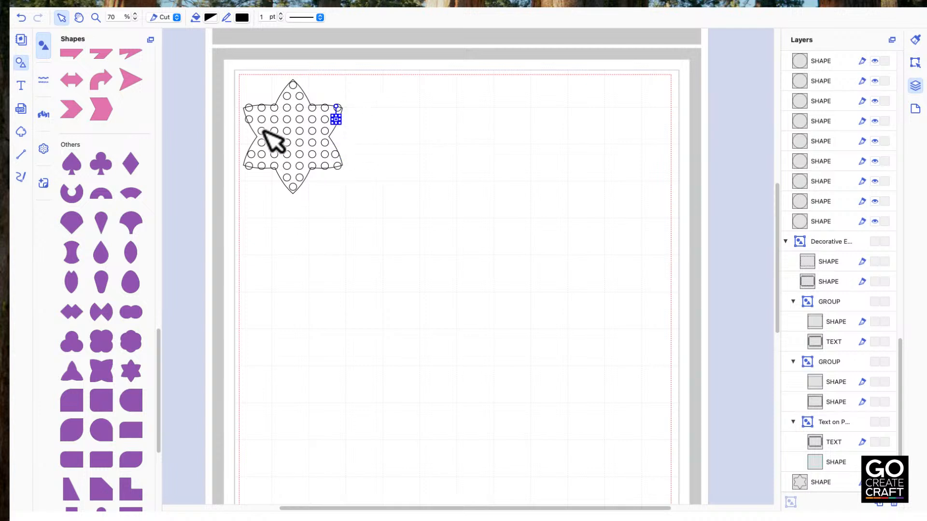
pyautogui.click(249, 119)
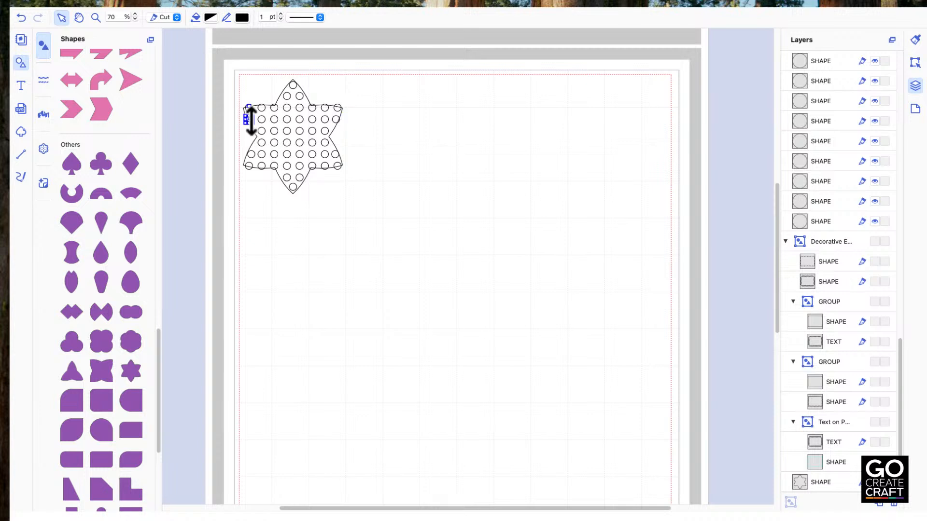
pyautogui.press('Right')
pyautogui.press('Right')
pyautogui.press('Right')
pyautogui.press('Right')
pyautogui.press('Right')
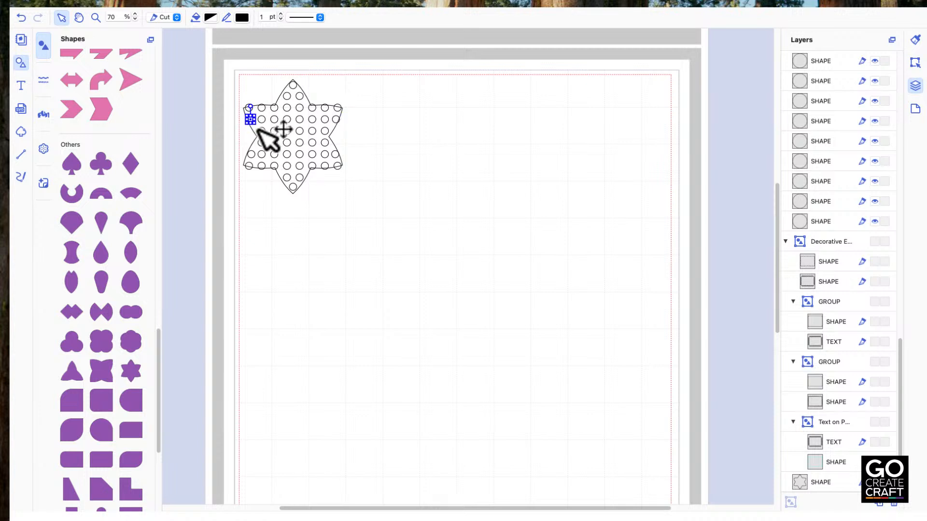
pyautogui.press('Right')
pyautogui.press('Right')
# Nudge the circles in the star's lower-left and lower-right points upward, clear of the outline
pyautogui.click(249, 166)
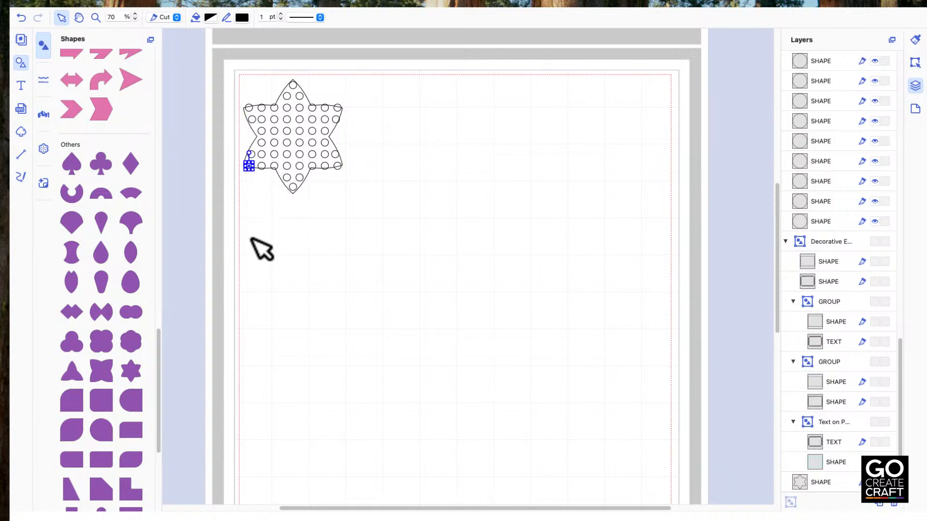
pyautogui.press('Up')
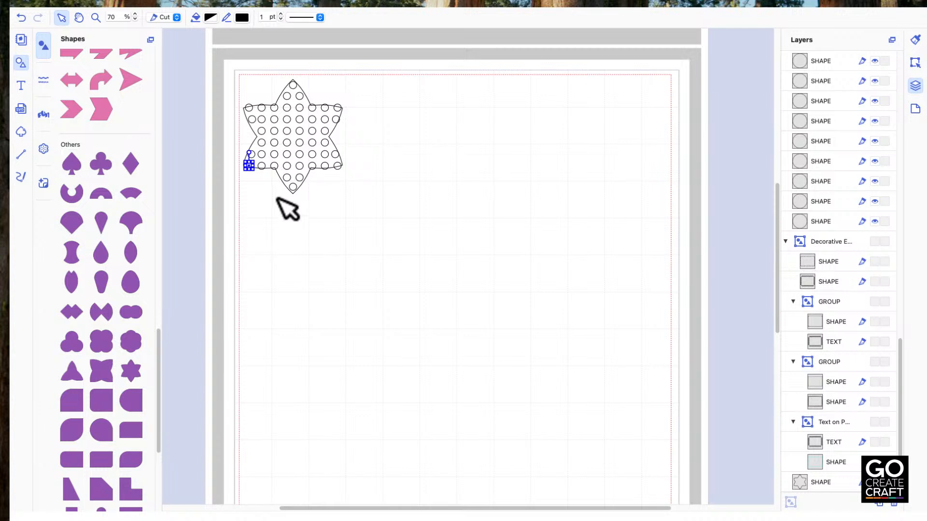
pyautogui.press('Up')
pyautogui.press('Up')
pyautogui.press('Up')
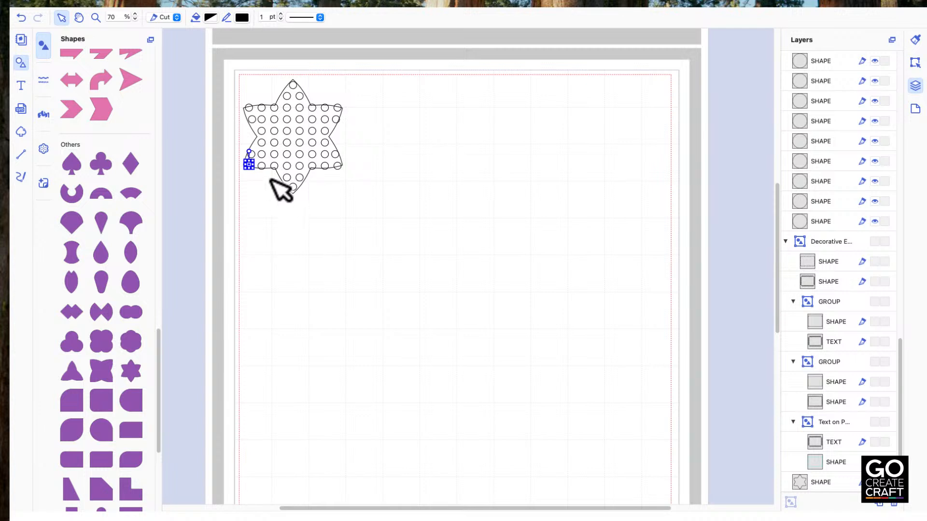
pyautogui.click(337, 165)
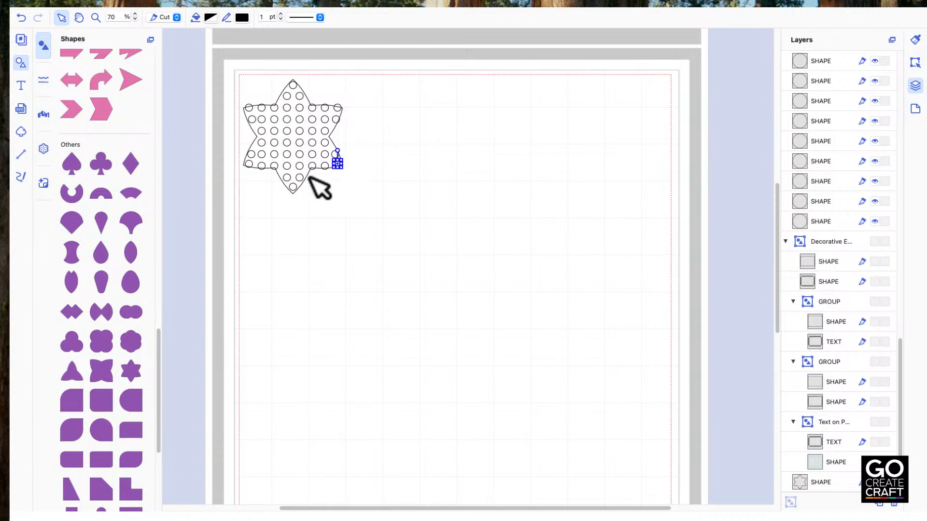
# Nudge the circles directly above those in the star's two lower side points slightly up to even out the spacing
pyautogui.click(252, 154)
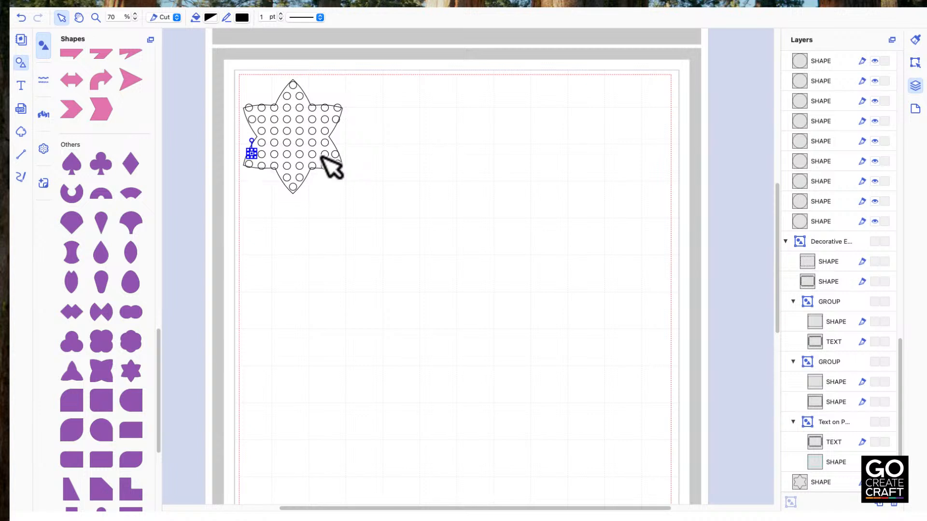
pyautogui.click(336, 154)
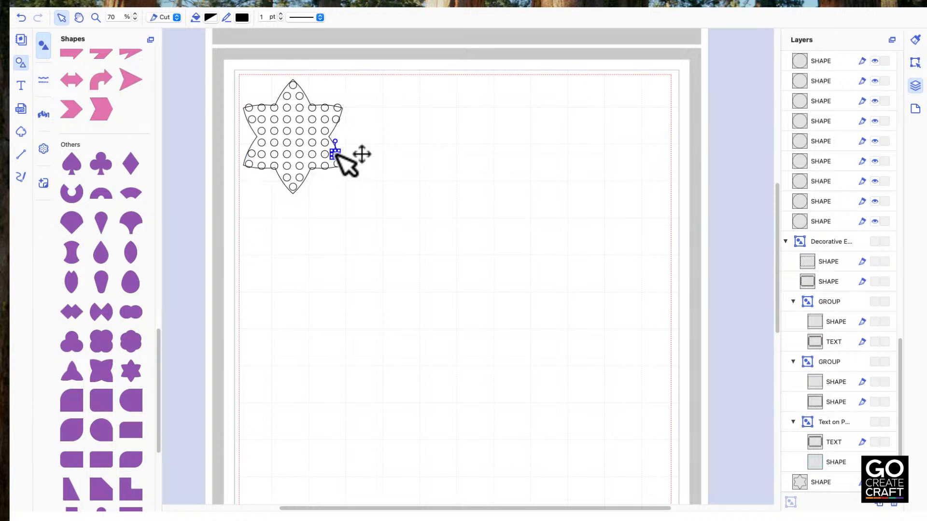
pyautogui.click(346, 185)
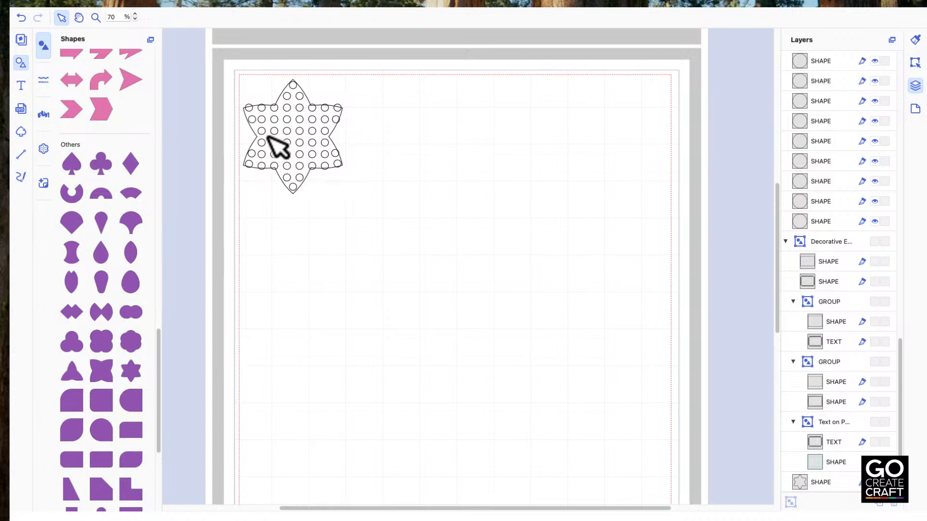
# Nudge the circles in the star's upper-left and upper-right points slightly down, away from the outline
pyautogui.click(258, 114)
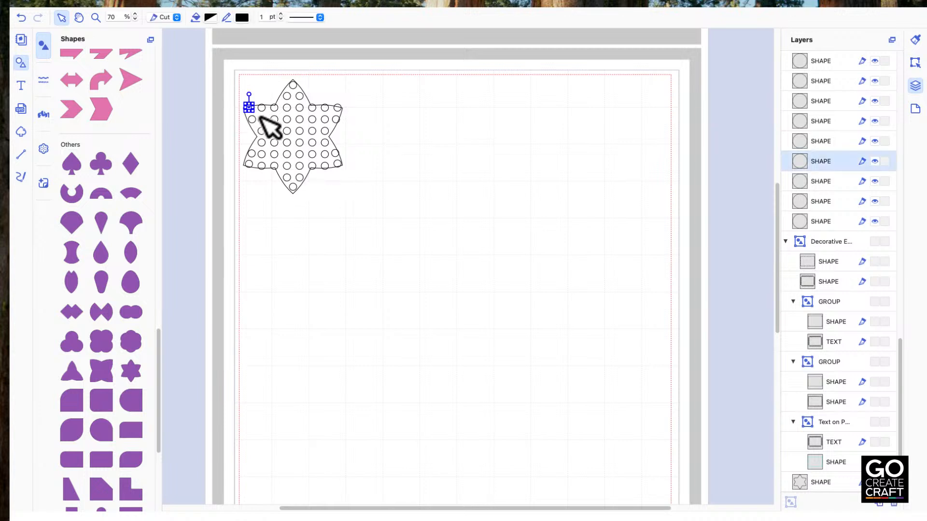
pyautogui.click(337, 108)
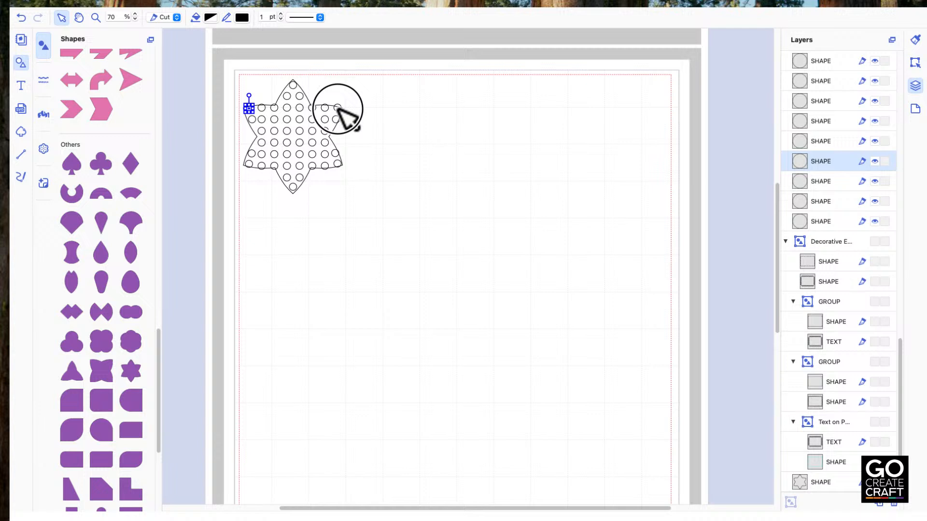
pyautogui.click(361, 134)
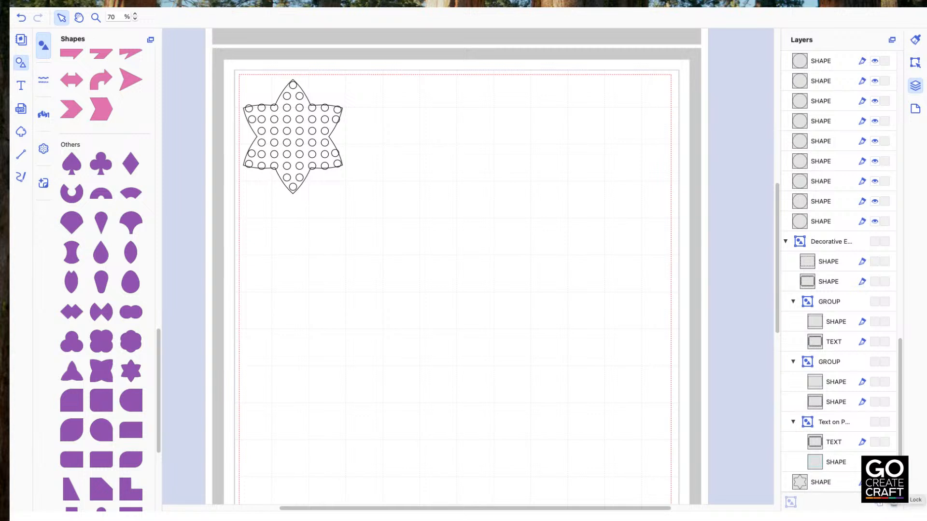
# Offset the star's outline outward by 3.0 mm with round corners, only around the outer edge, deleting the original line
pyautogui.click(835, 481)
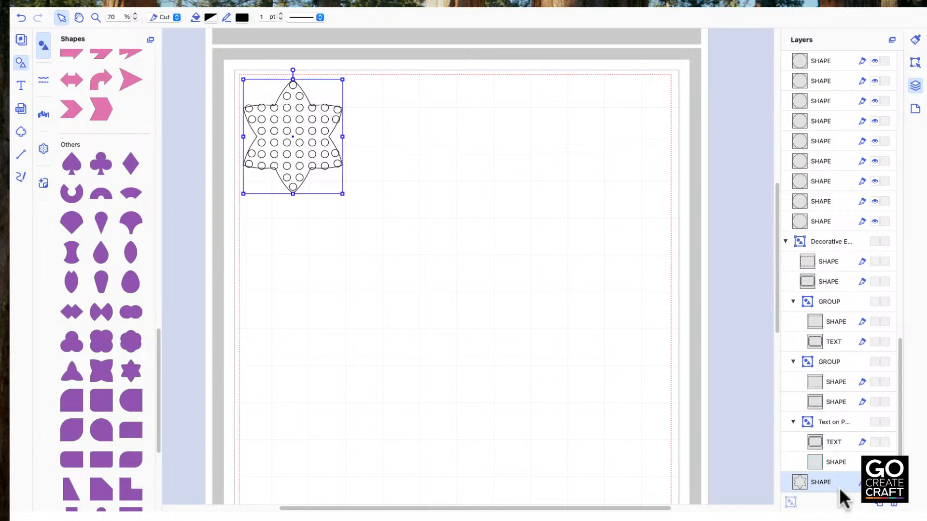
pyautogui.click(916, 62)
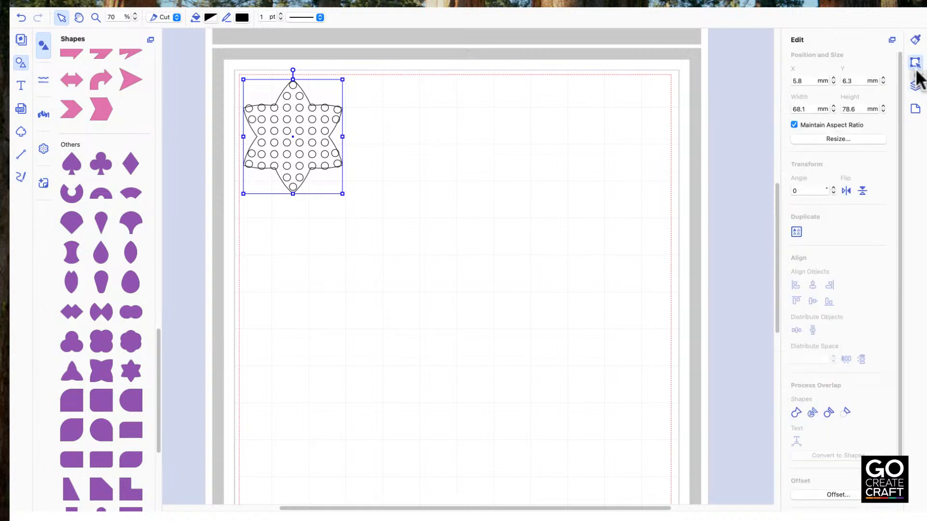
pyautogui.click(825, 496)
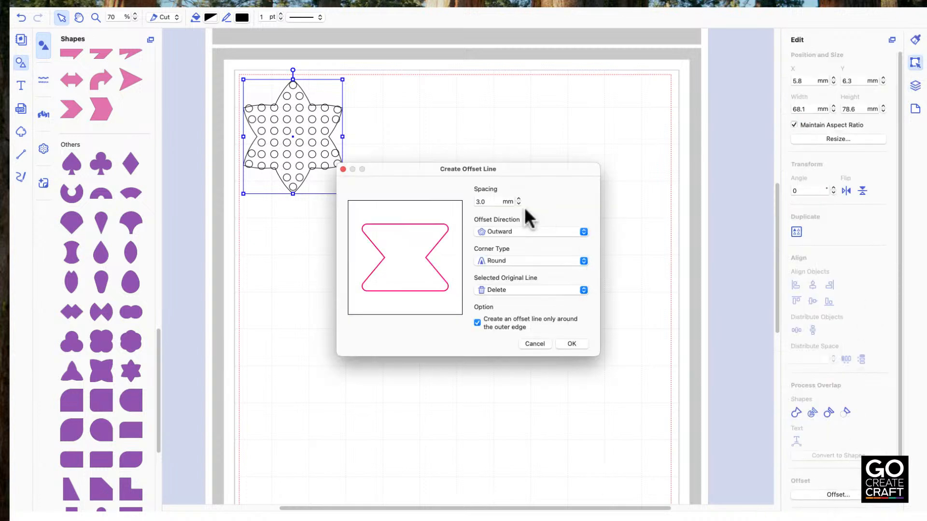
pyautogui.click(581, 340)
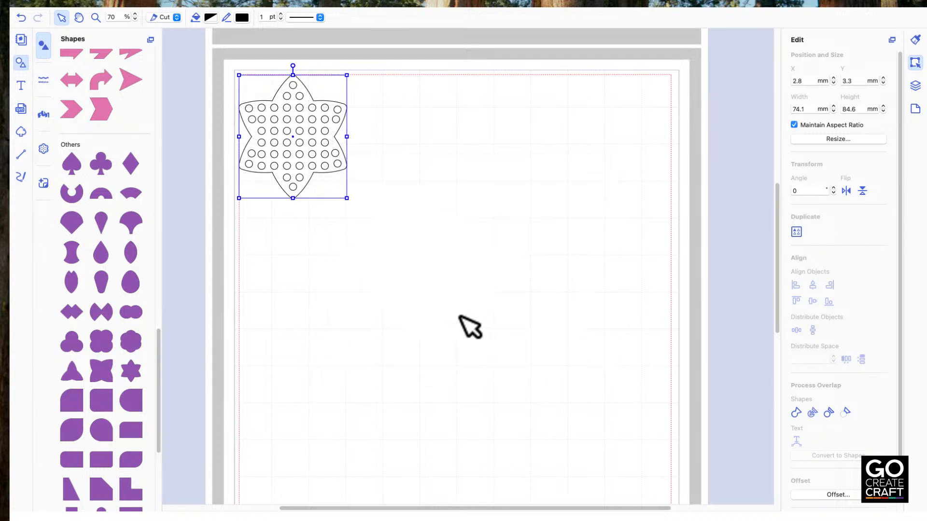
pyautogui.click(438, 312)
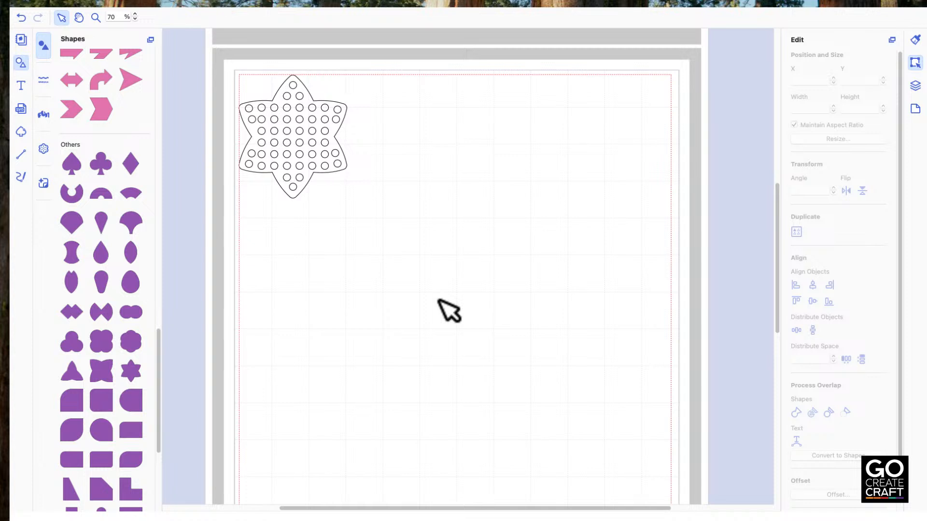